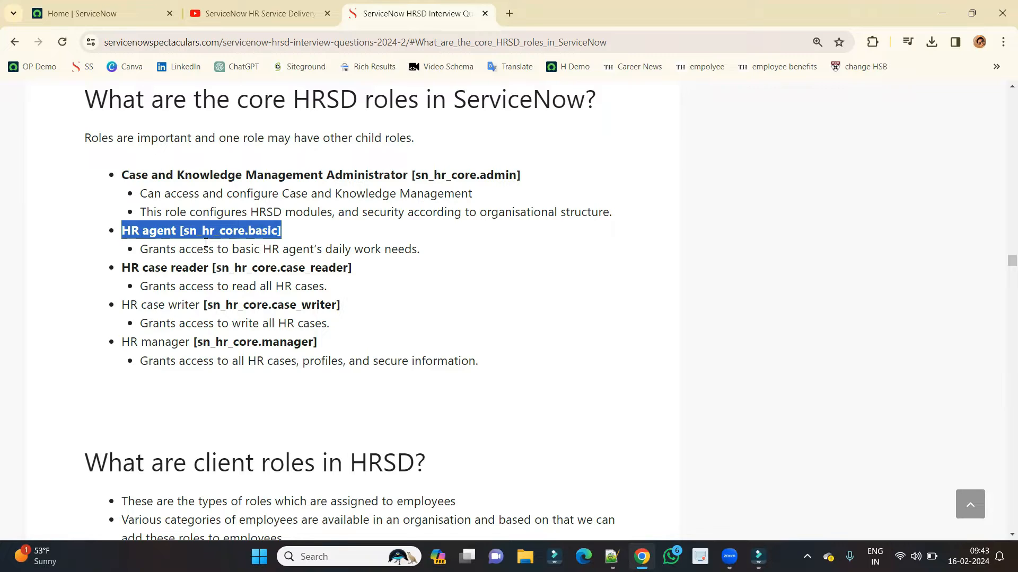
Highlight the HR manager and HR case reader/writer role entries, then scroll to the client roles section.
drag(122, 342, 198, 328)
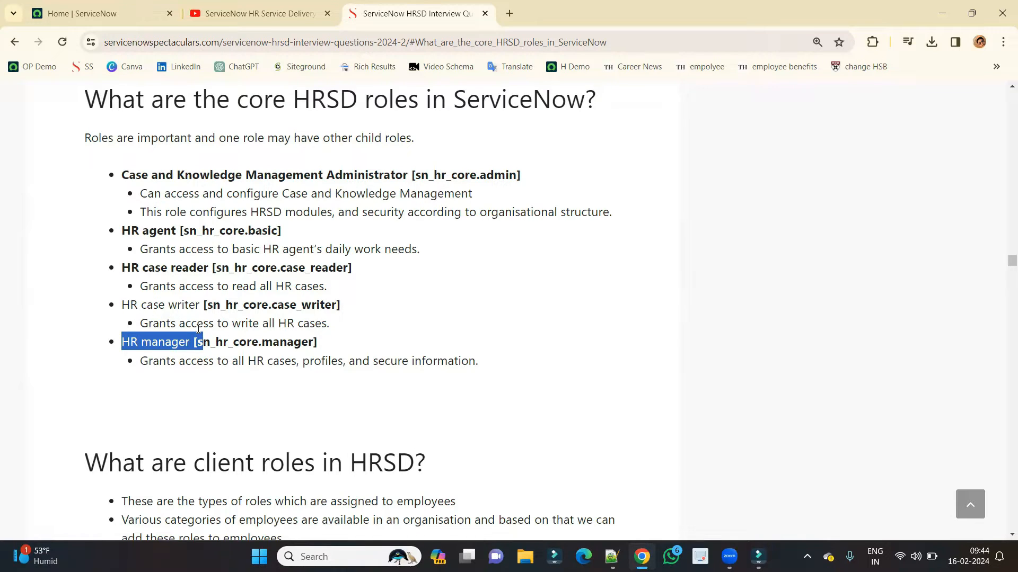
click(199, 328)
drag(123, 263, 345, 317)
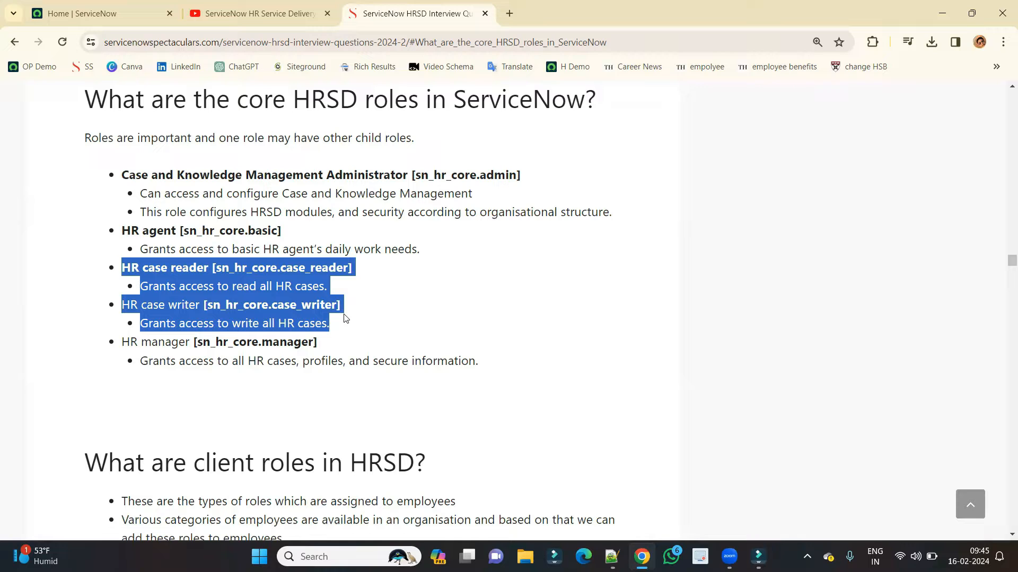
scroll(318, 323, down, 2)
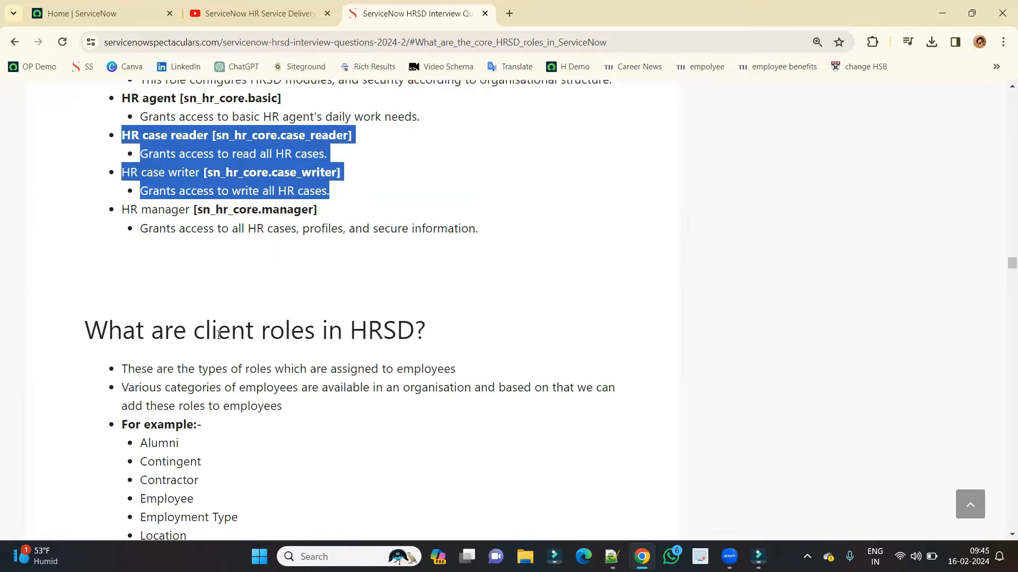
scroll(219, 335, up, 3)
drag(250, 168, 361, 171)
scroll(318, 201, down, 3)
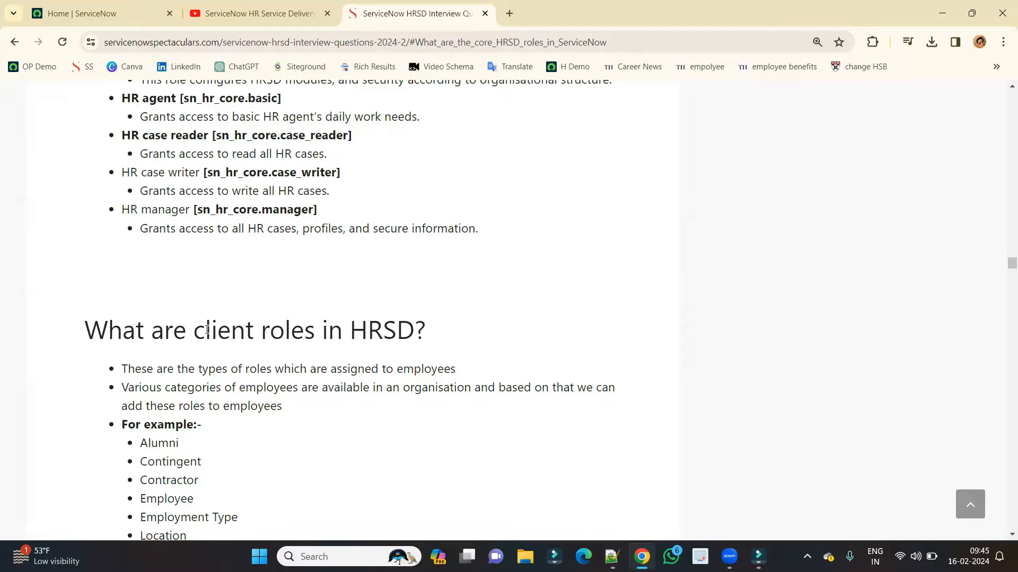
Highlight the Alumni, Contractor, Contingent and Employment Type client roles, then scroll through the role-name image.
scroll(207, 329, down, 2)
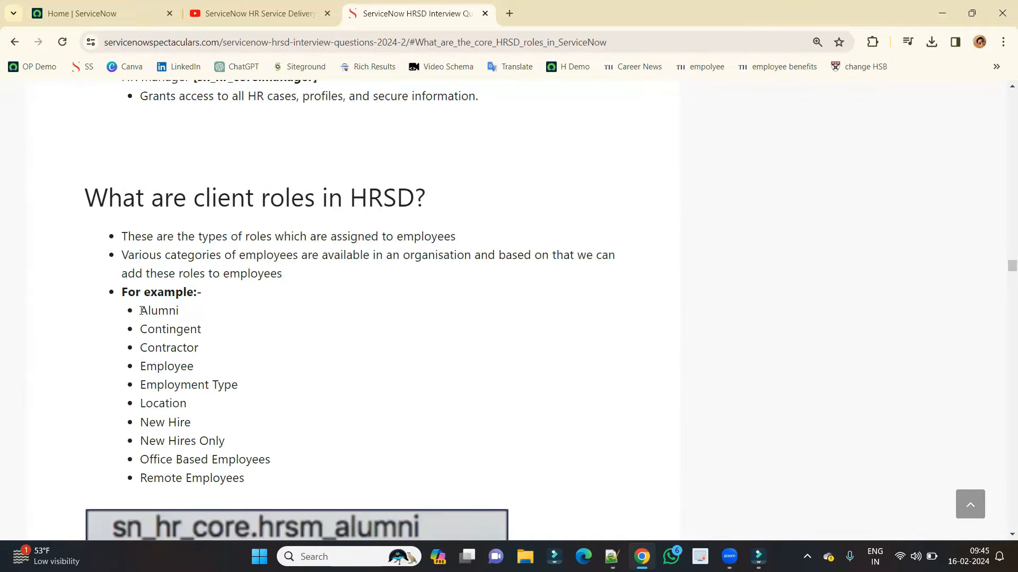
double_click(153, 311)
double_click(155, 347)
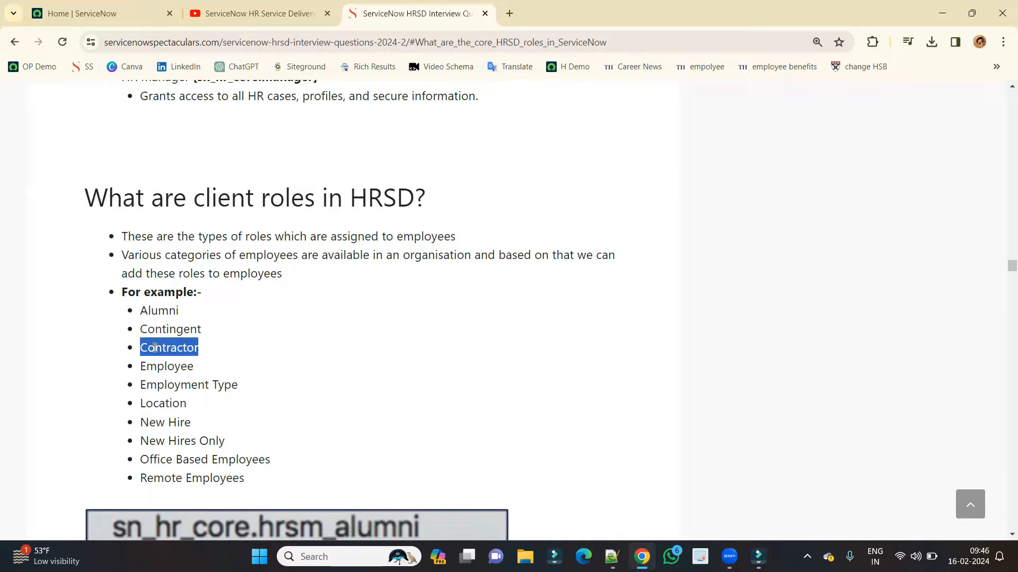
double_click(154, 330)
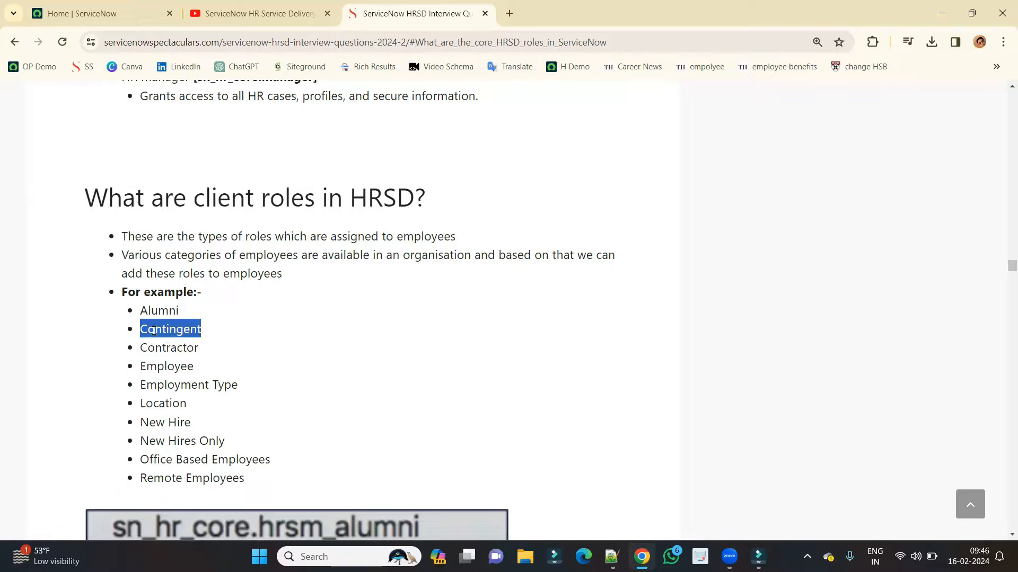
triple_click(150, 384)
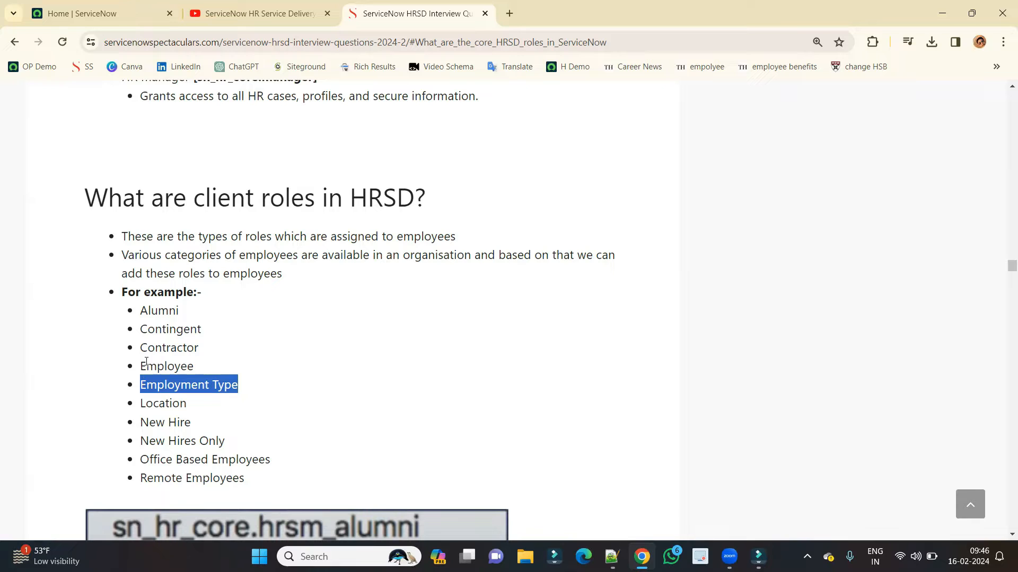
scroll(146, 362, down, 6)
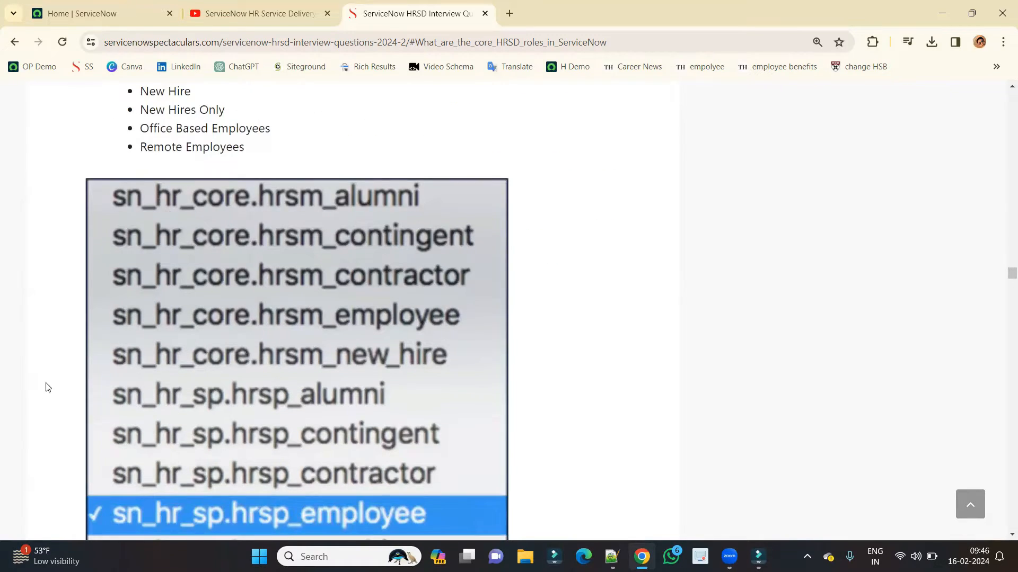
scroll(68, 373, down, 2)
scroll(68, 373, up, 6)
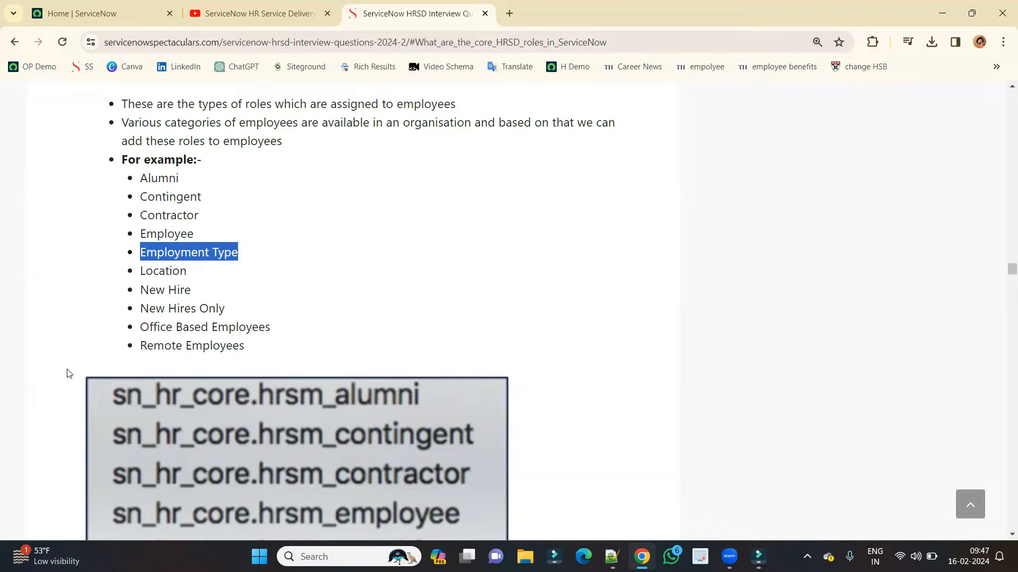
scroll(67, 373, up, 7)
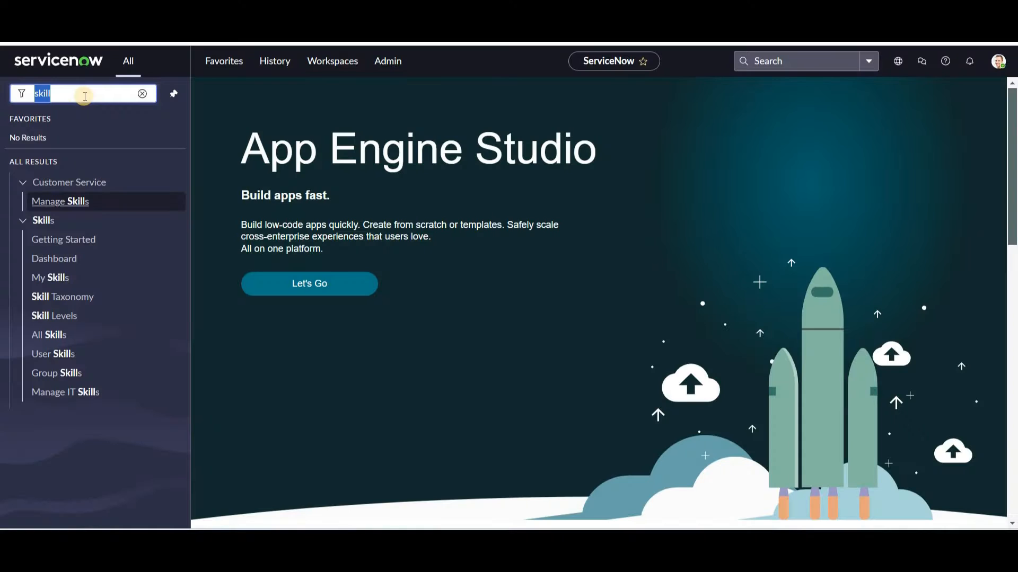
Search 'group' in the navigator and open the HR group record.
text(group)
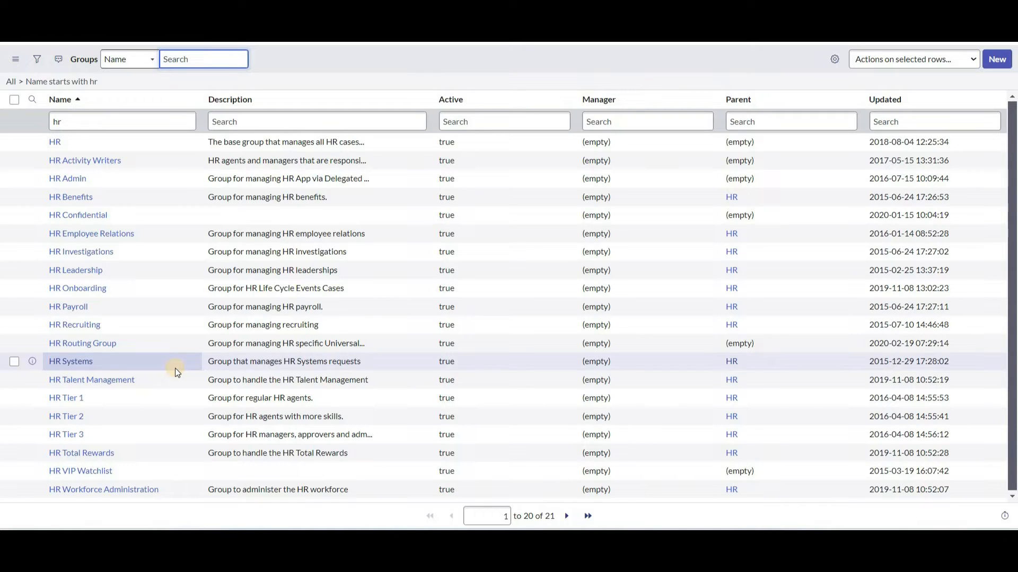
click(55, 142)
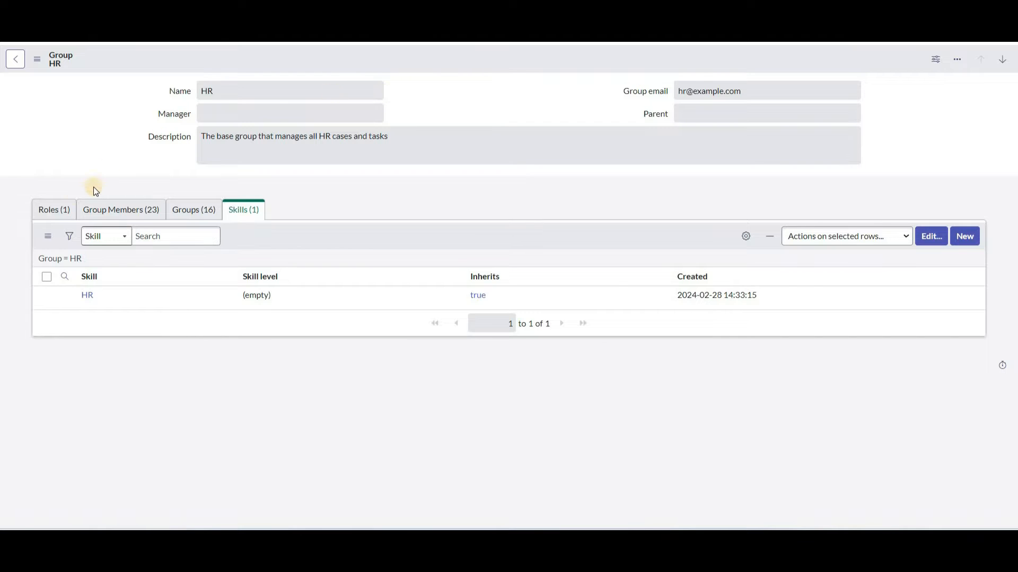
Show the HR group's single role and its 23 group members.
click(54, 210)
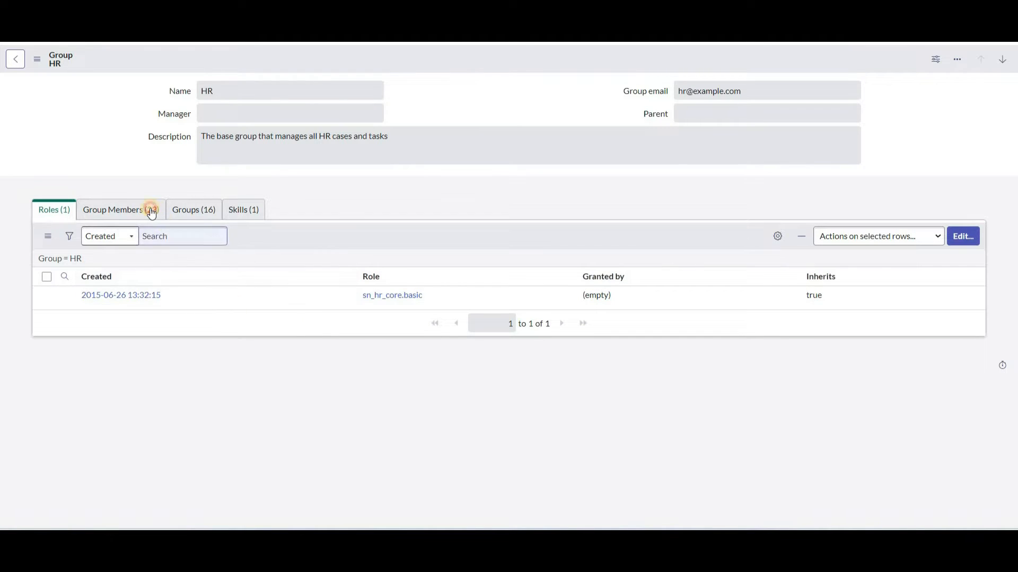
click(107, 210)
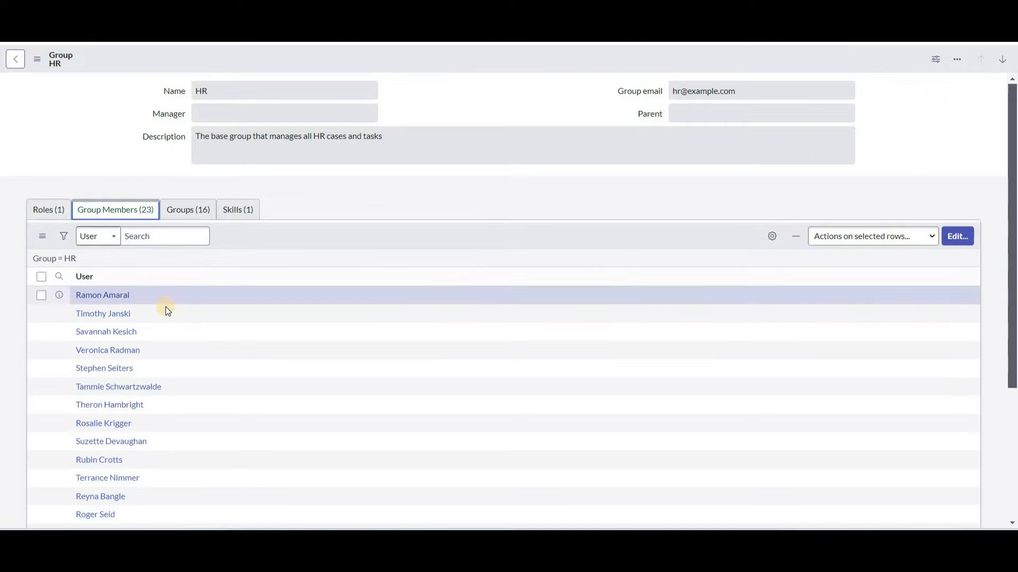
scroll(172, 330, down, 3)
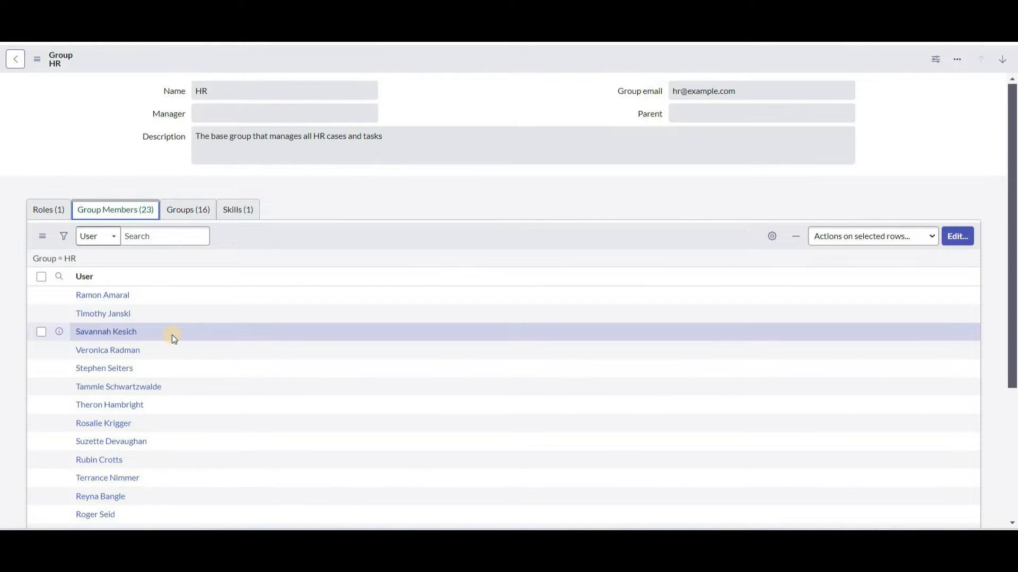
List HR's 16 child groups and highlight the group name HR and its empty Parent field.
click(190, 209)
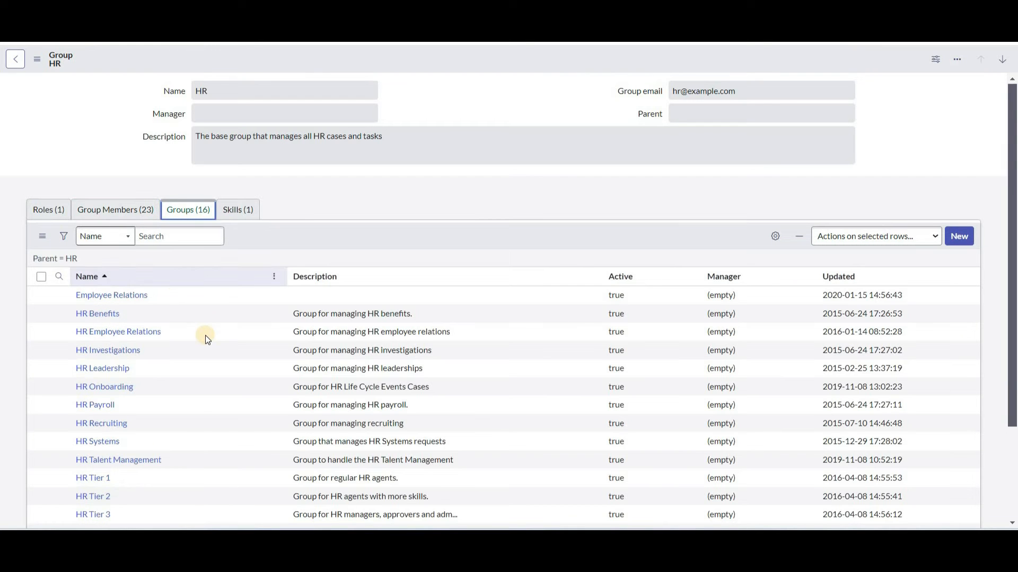
double_click(228, 88)
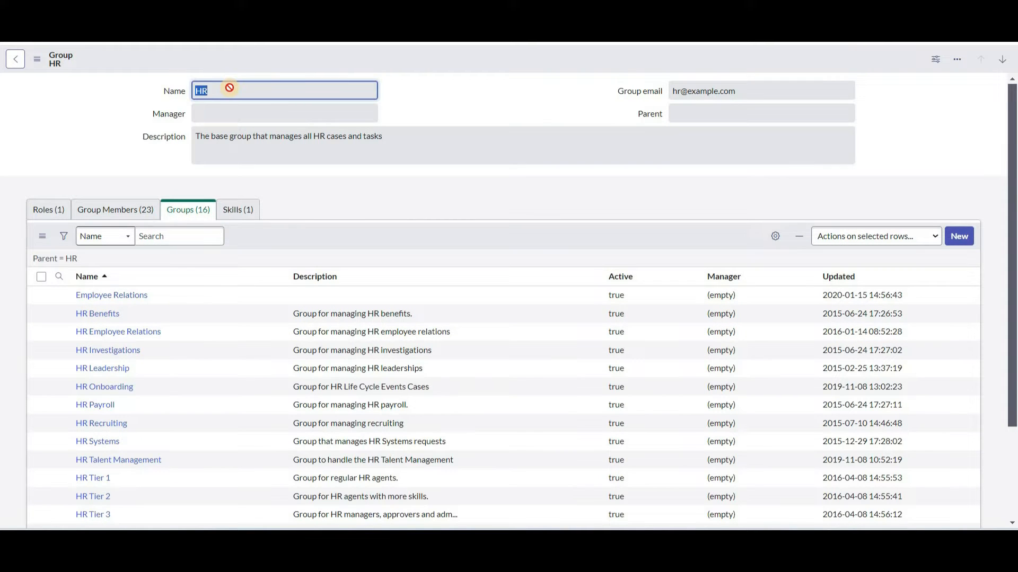
click(701, 111)
click(238, 83)
double_click(238, 84)
scroll(224, 194, down, 3)
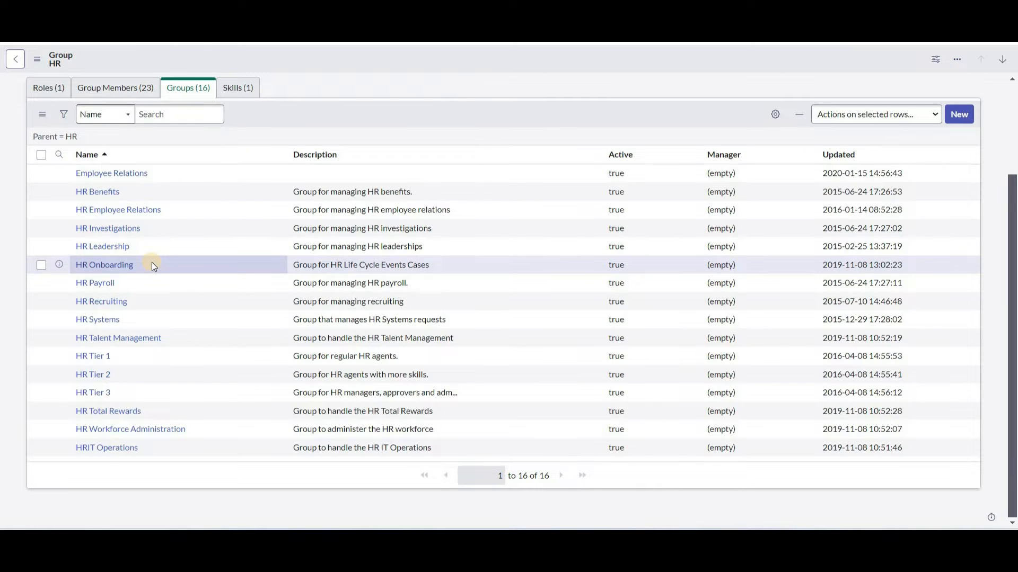
Show the HR group's skill and child groups, pointing out HR Investigations.
scroll(152, 262, up, 2)
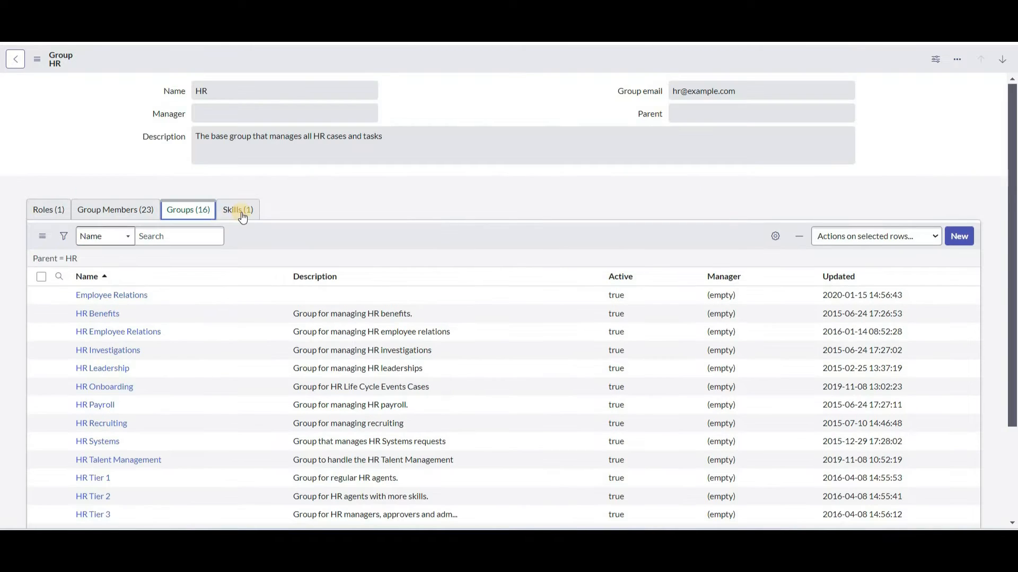
click(241, 210)
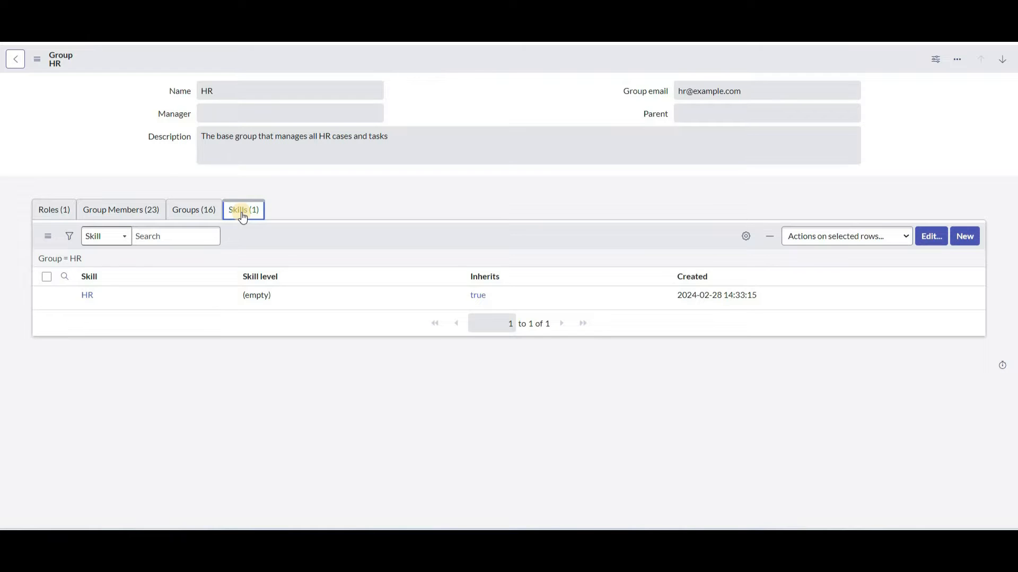
click(186, 211)
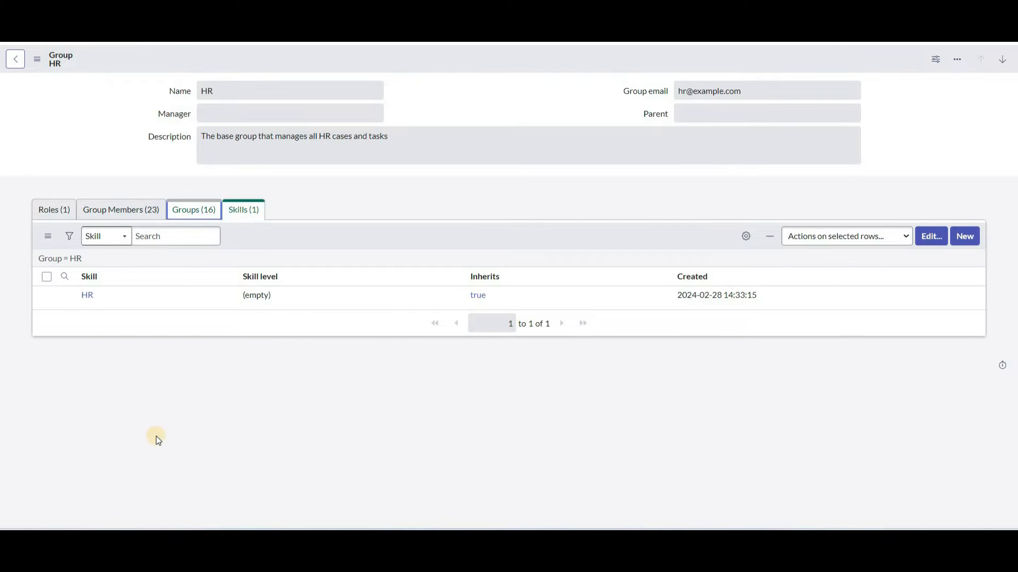
scroll(168, 398, down, 1)
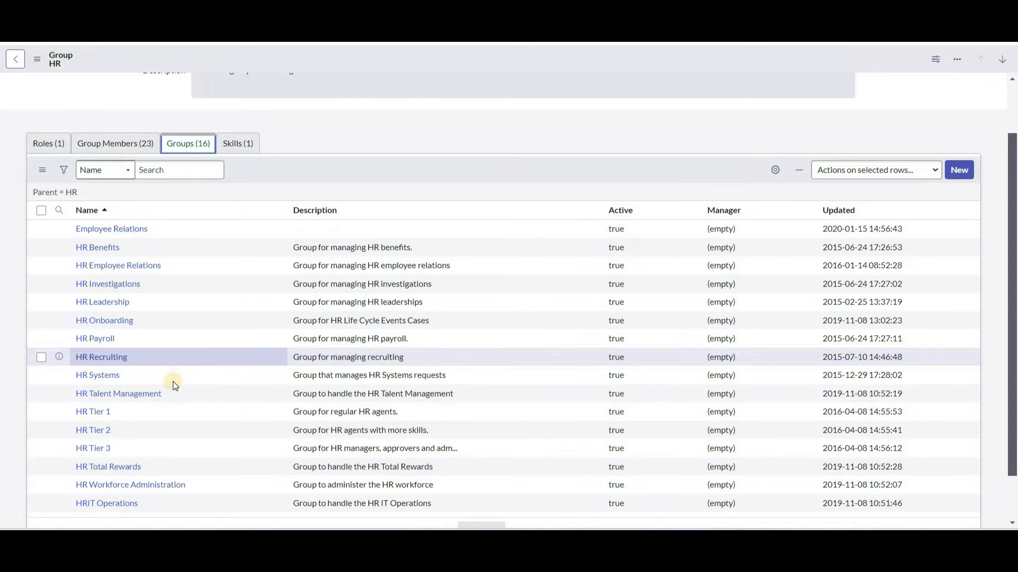
click(160, 284)
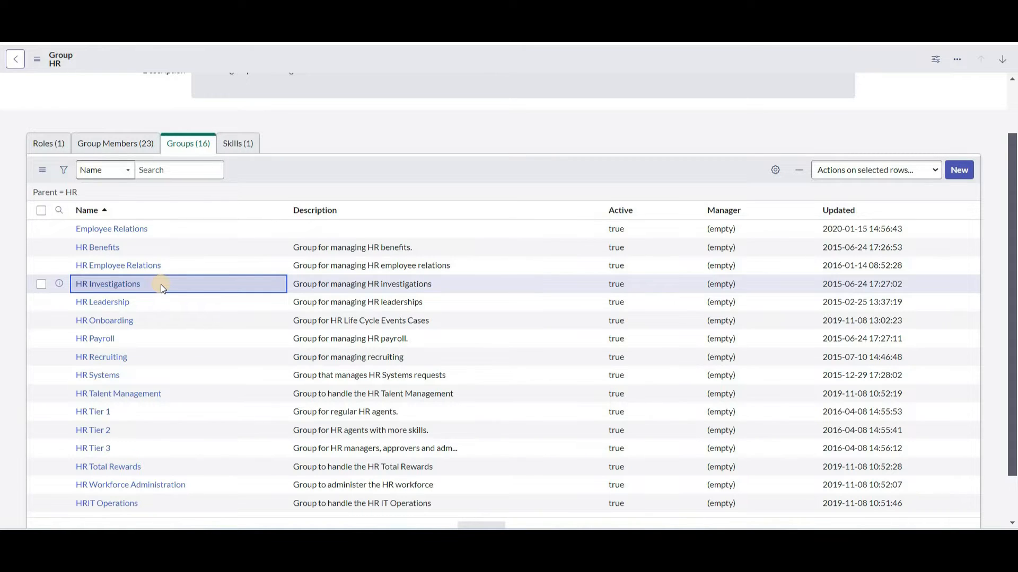
Recheck HR's skill, 23 members and 16 child groups, then open HR Recruiting's Skills list.
click(238, 143)
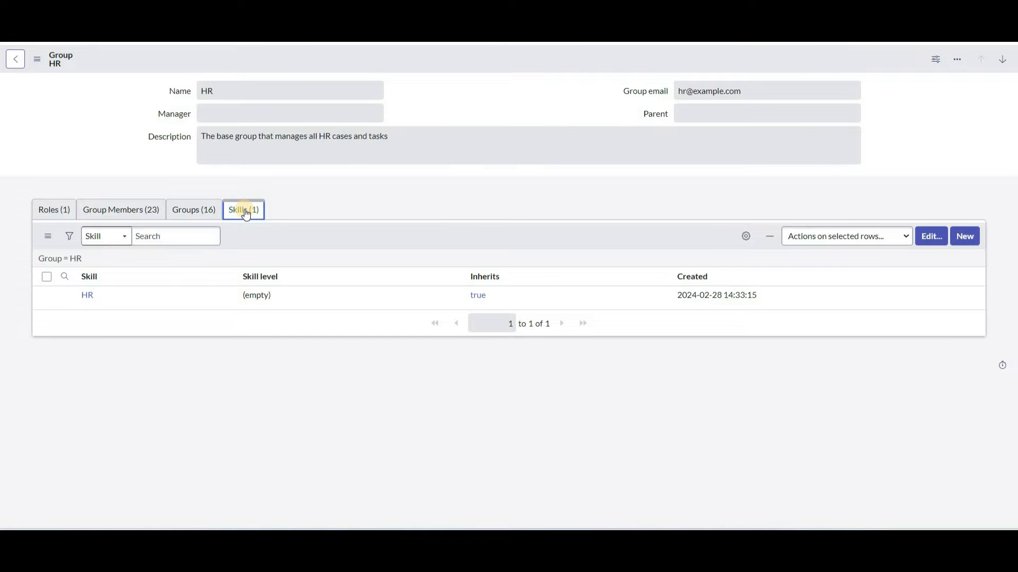
click(144, 212)
click(168, 217)
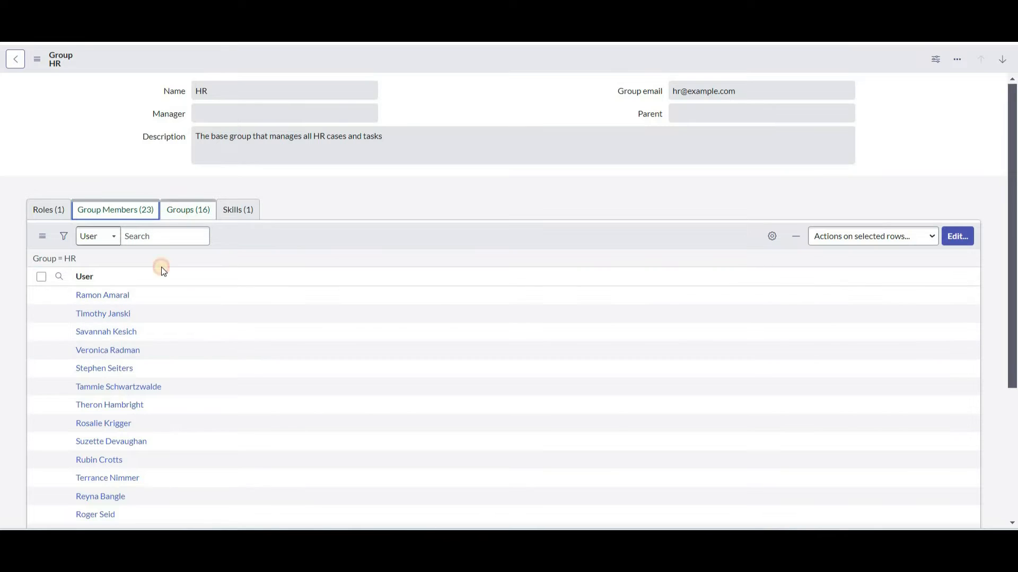
scroll(111, 339, down, 2)
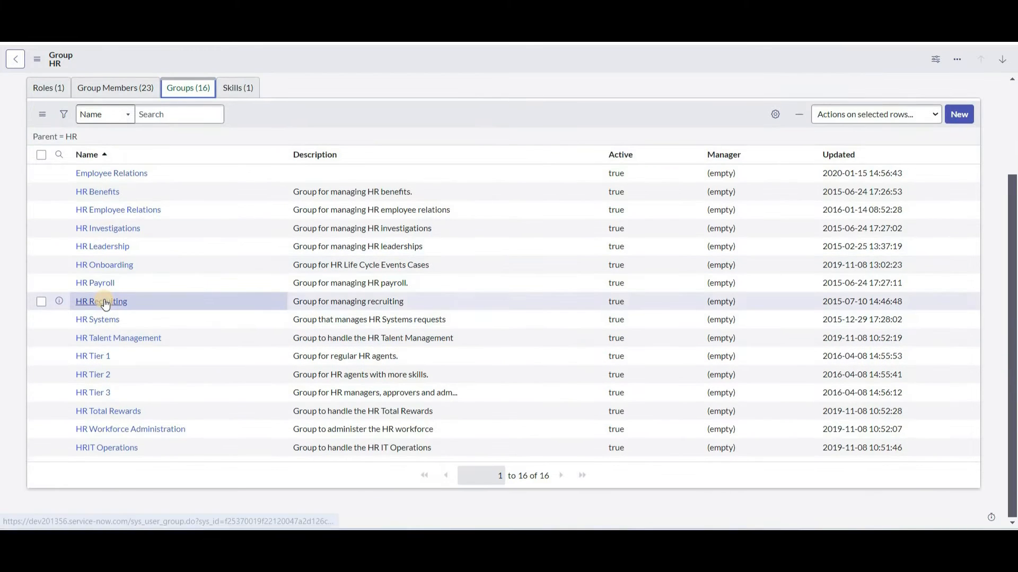
click(103, 306)
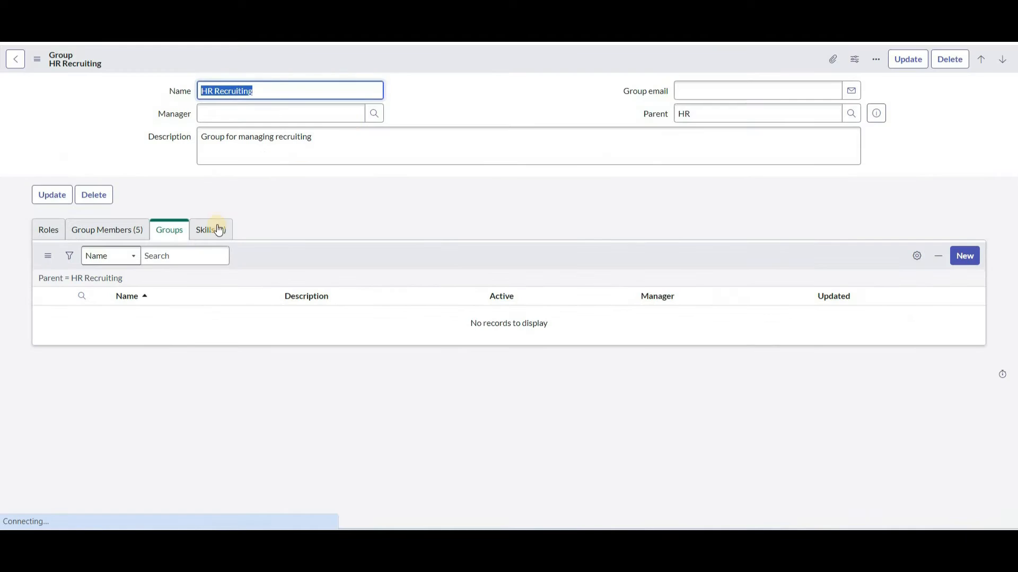
click(211, 230)
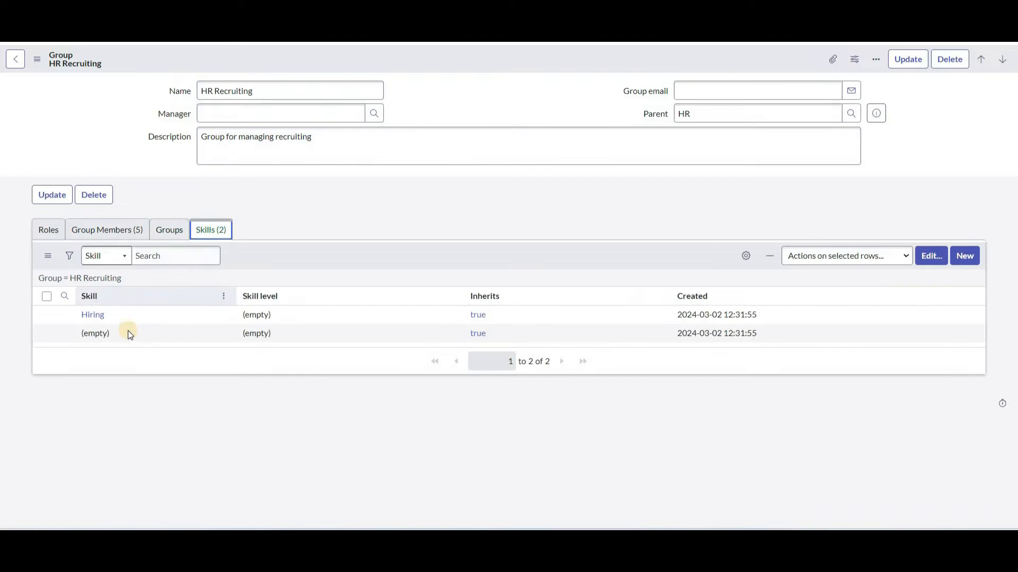
Point out HR Recruiting's Hiring skill and its unnamed second skill entry.
click(117, 316)
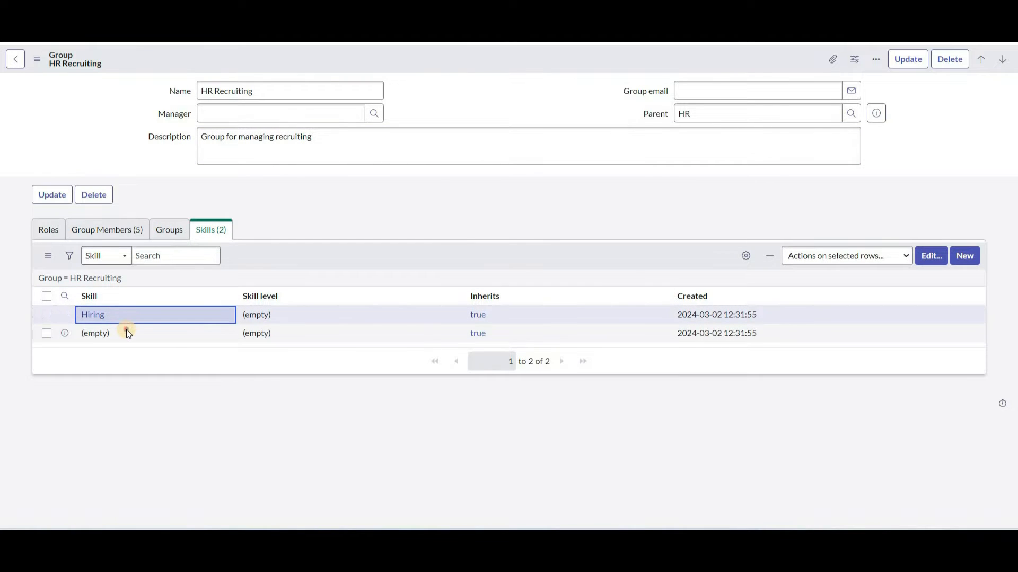
click(127, 331)
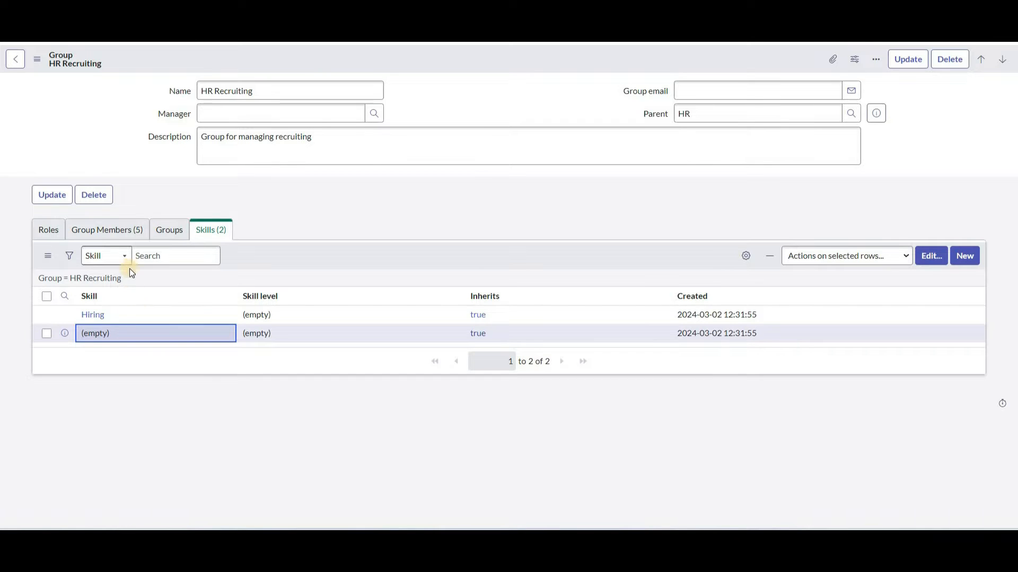
click(126, 309)
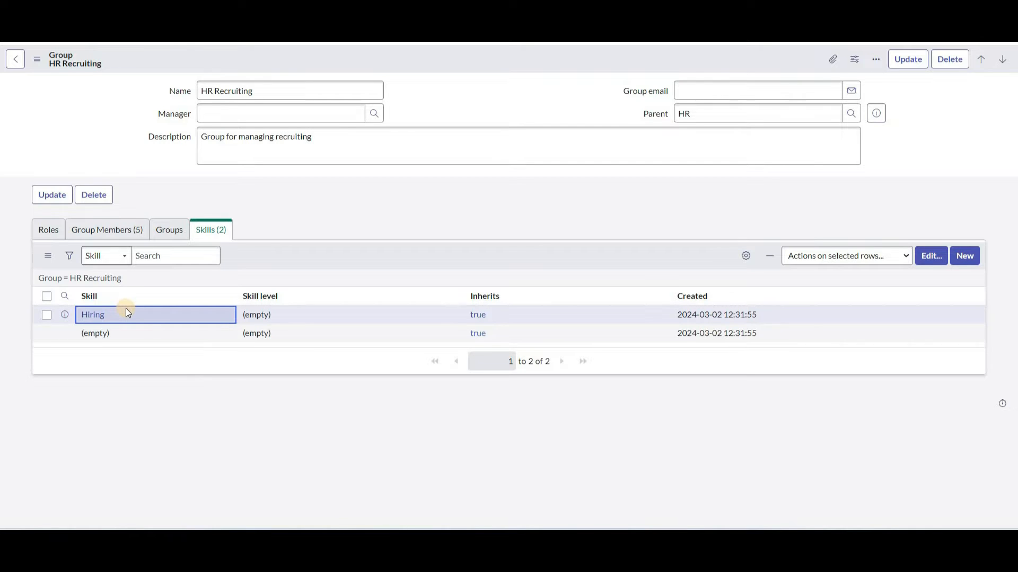
Compare the group's five members with its two skills, then filter the navigator for 'routing'.
click(119, 229)
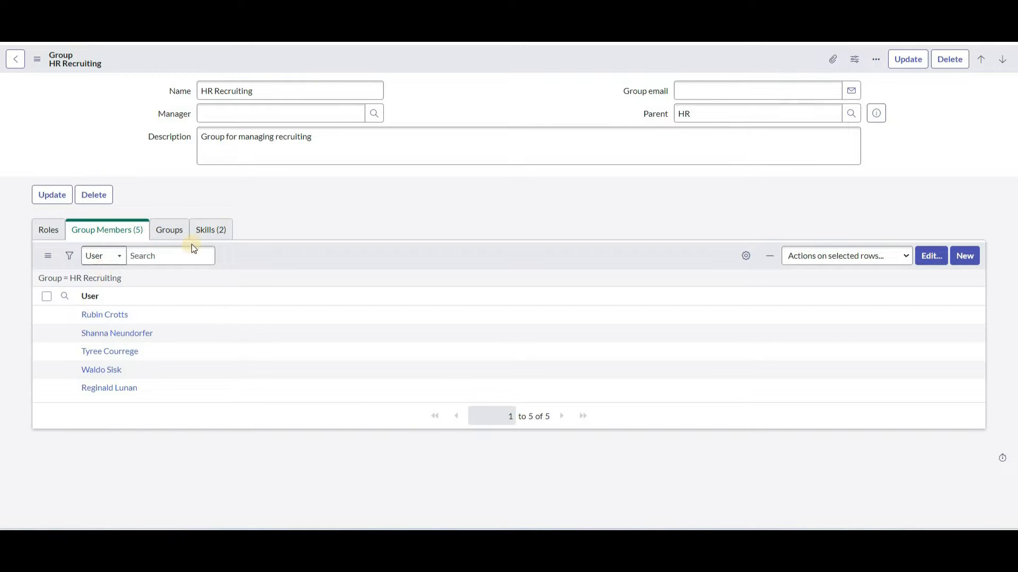
click(223, 229)
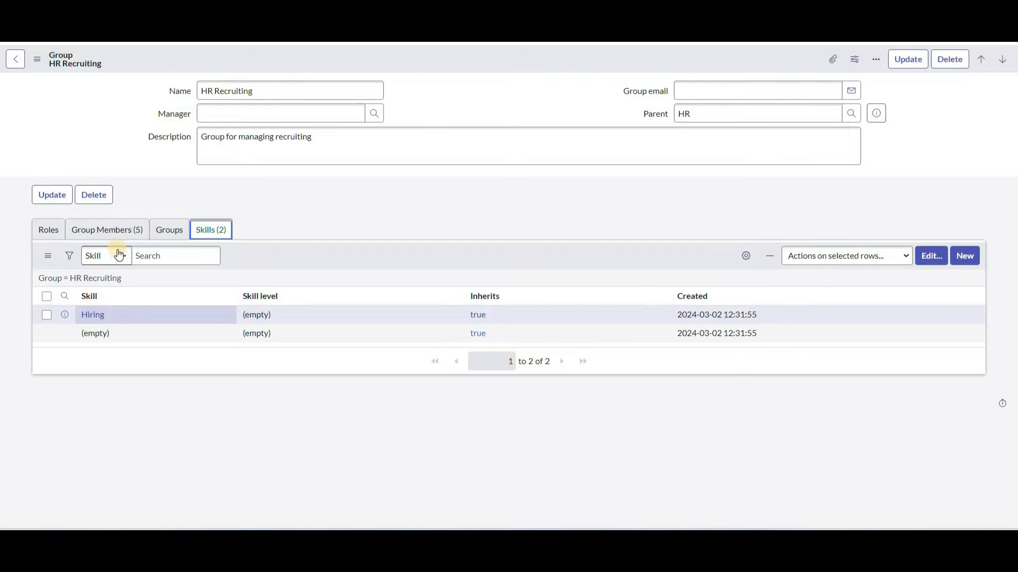
click(118, 230)
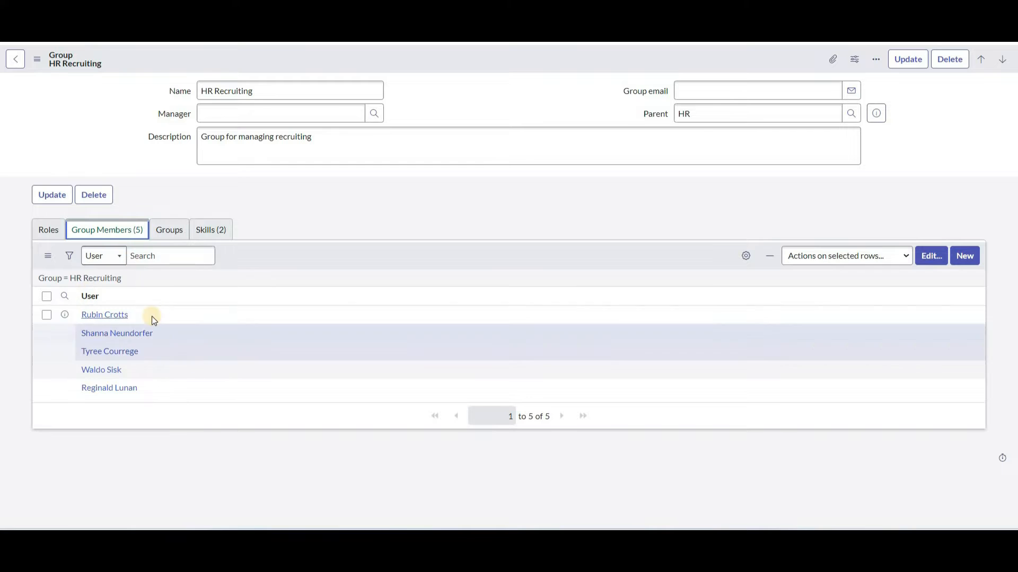
click(201, 234)
click(107, 229)
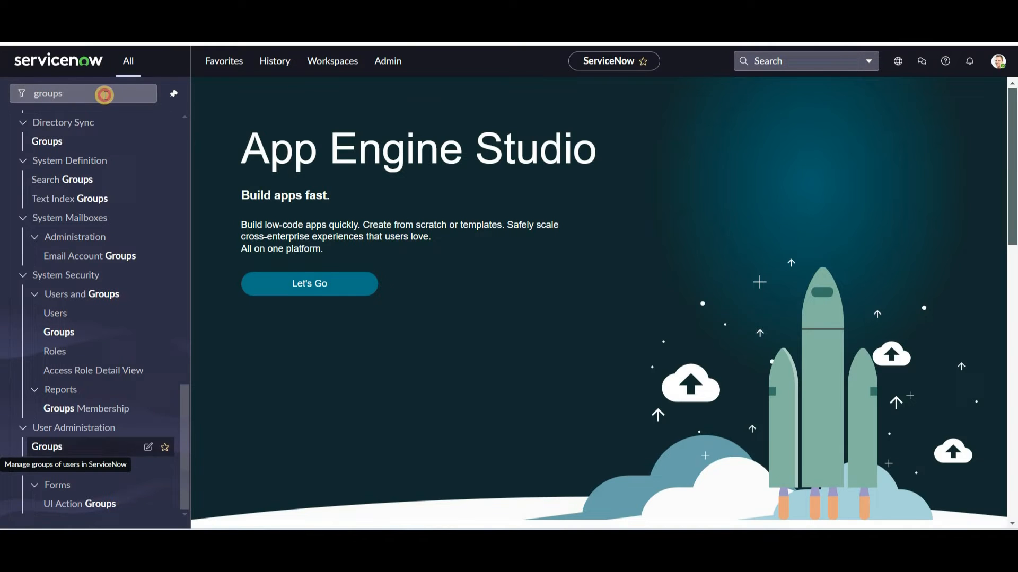
double_click(105, 96)
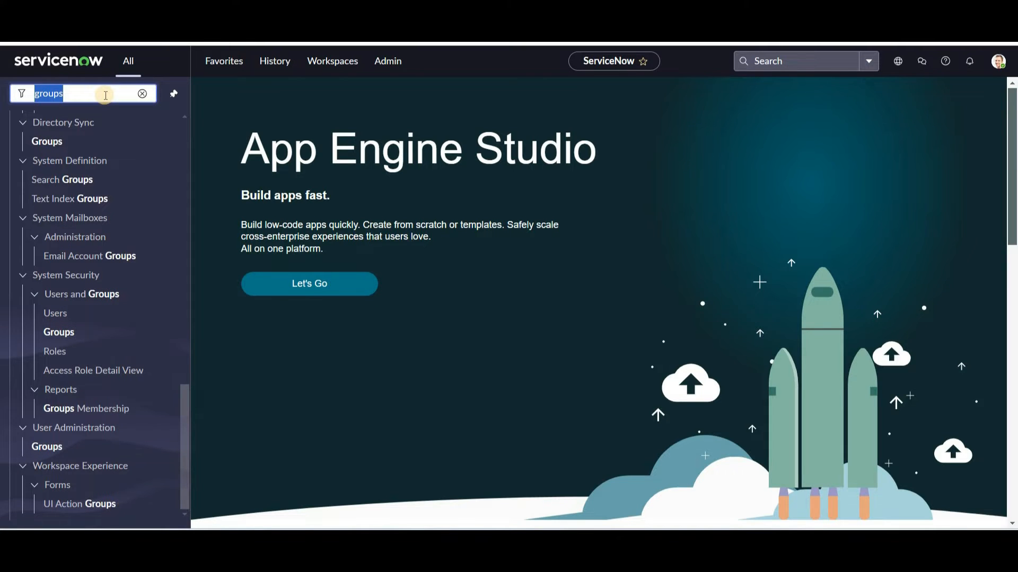
text(routing)
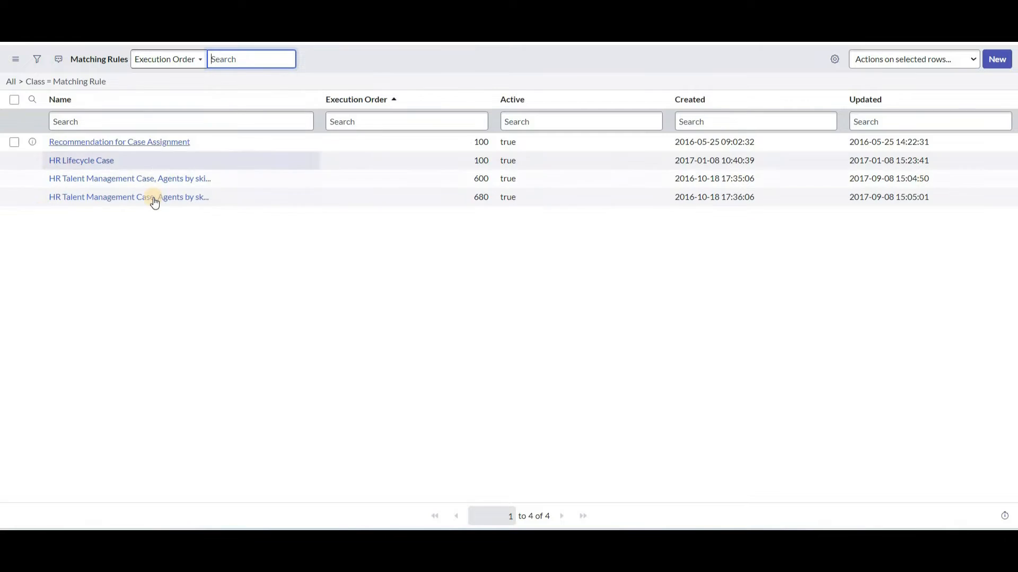
Open the 'HR Talent Management Case, Agents by skills' rule and highlight its Applies To table and conditions.
click(110, 180)
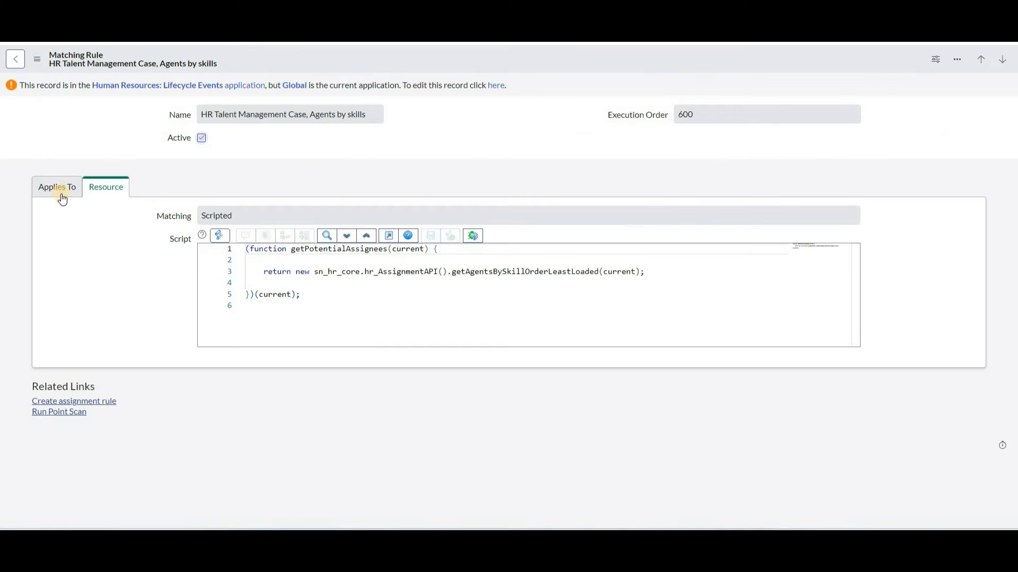
click(56, 189)
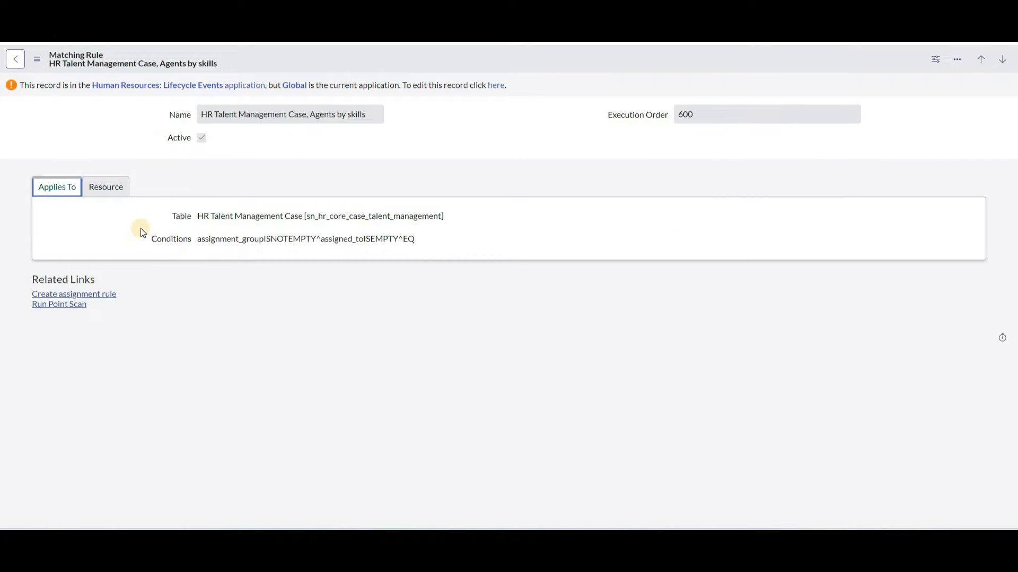
click(221, 222)
drag(221, 224, 303, 220)
drag(193, 239, 421, 246)
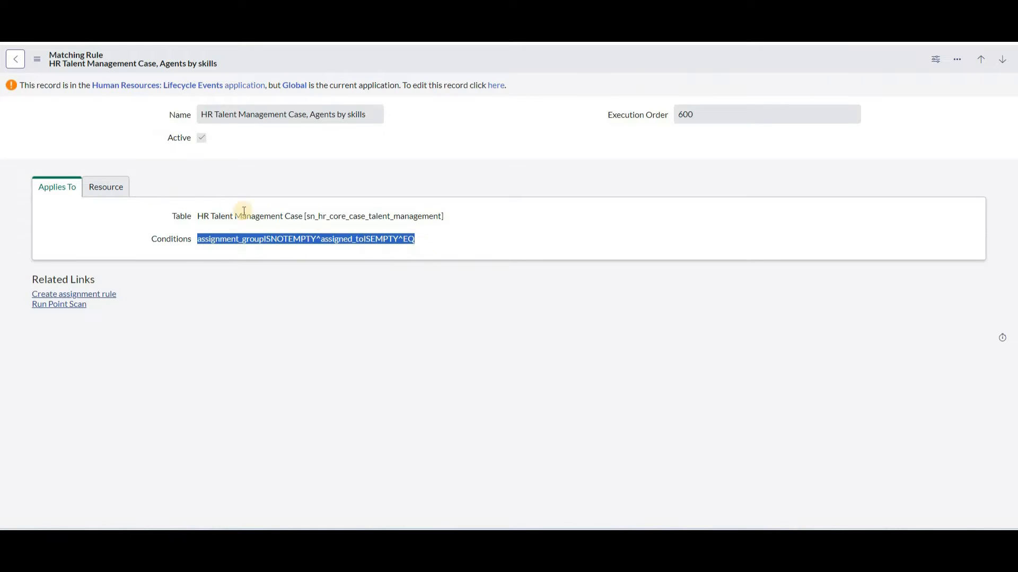
Show the rule's Resource script and highlight the getAgentsBySkillOrderLeastLoaded method call.
click(115, 185)
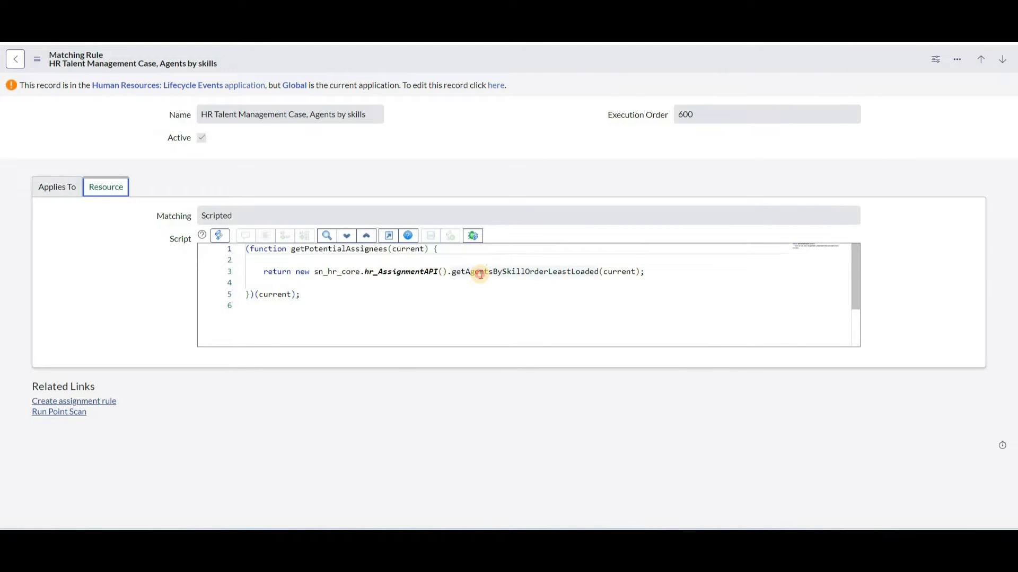
double_click(480, 272)
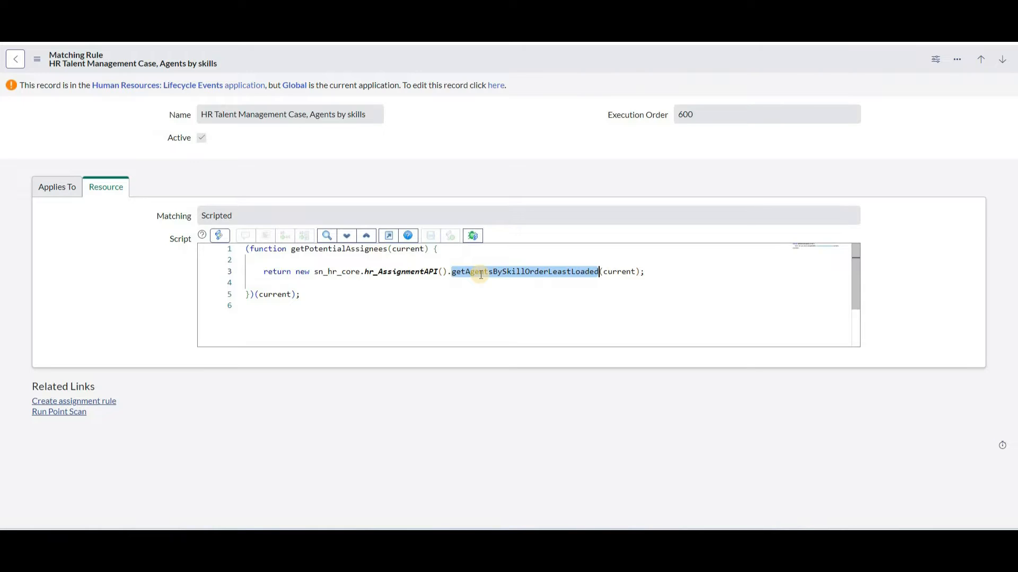
click(480, 273)
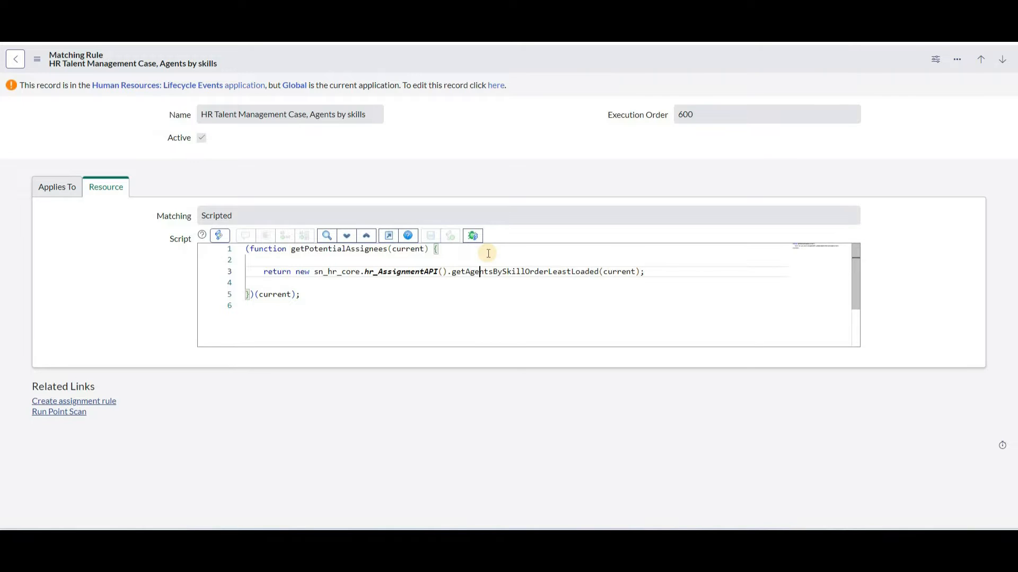
Recheck the rule's HR Talent Management Case table and conditions, then return to the Matching Rules list.
click(45, 194)
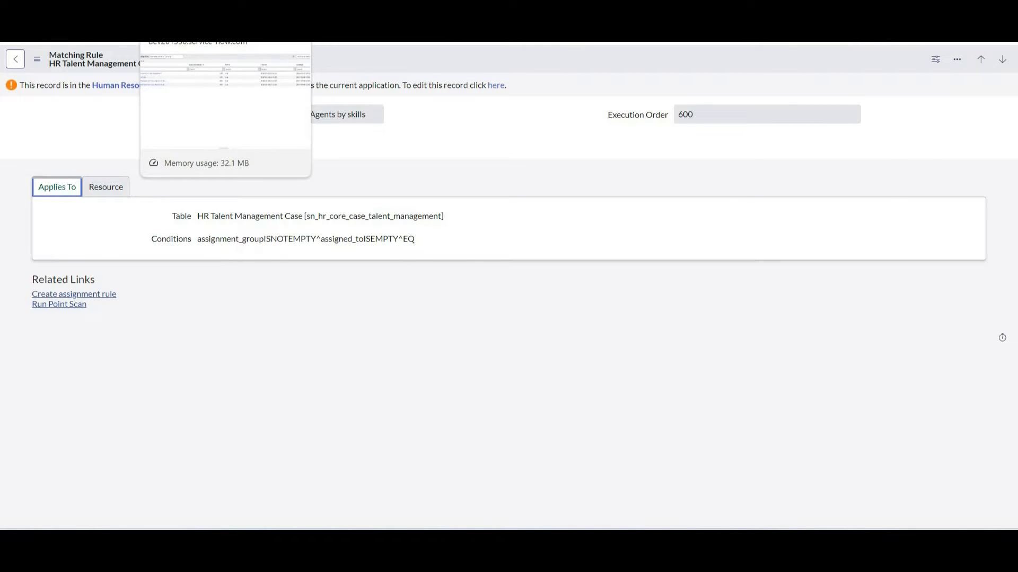
click(196, 7)
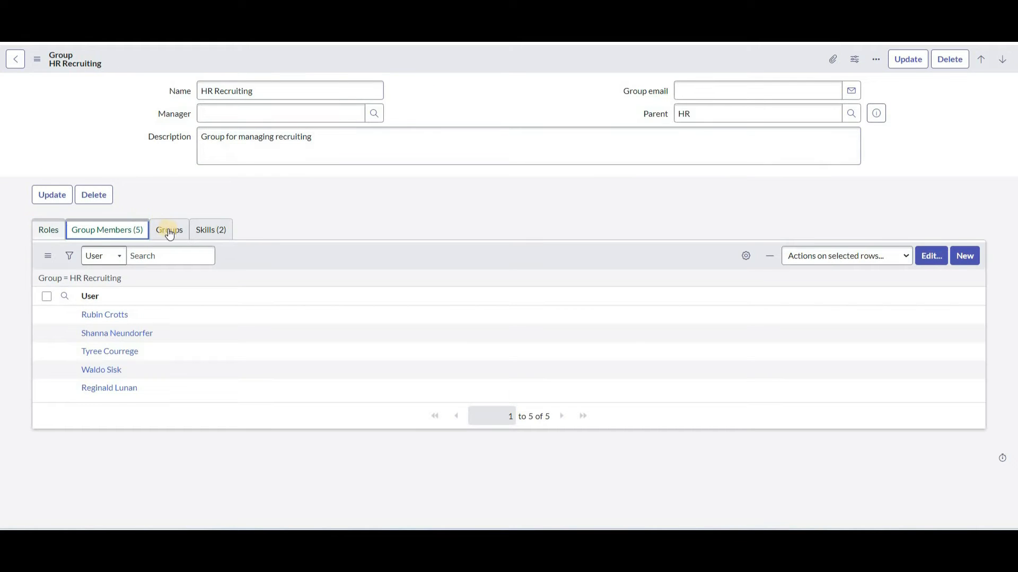
Check the HR Recruiting group's Groups related list for related groups.
click(206, 231)
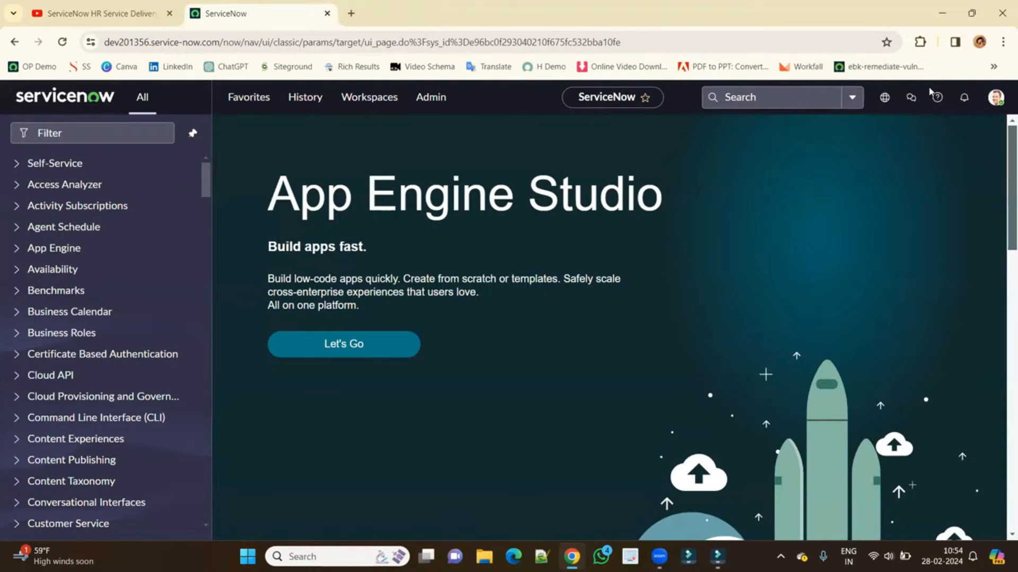
Check the account menu, then expand the HR Administration modules in the navigator.
click(995, 97)
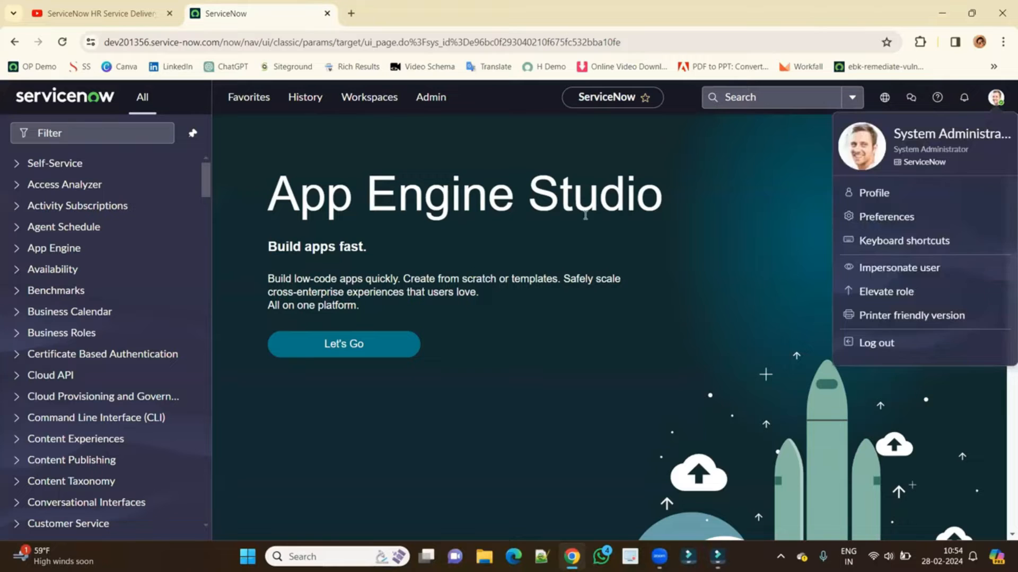
click(585, 215)
click(127, 135)
scroll(155, 323, down, 7)
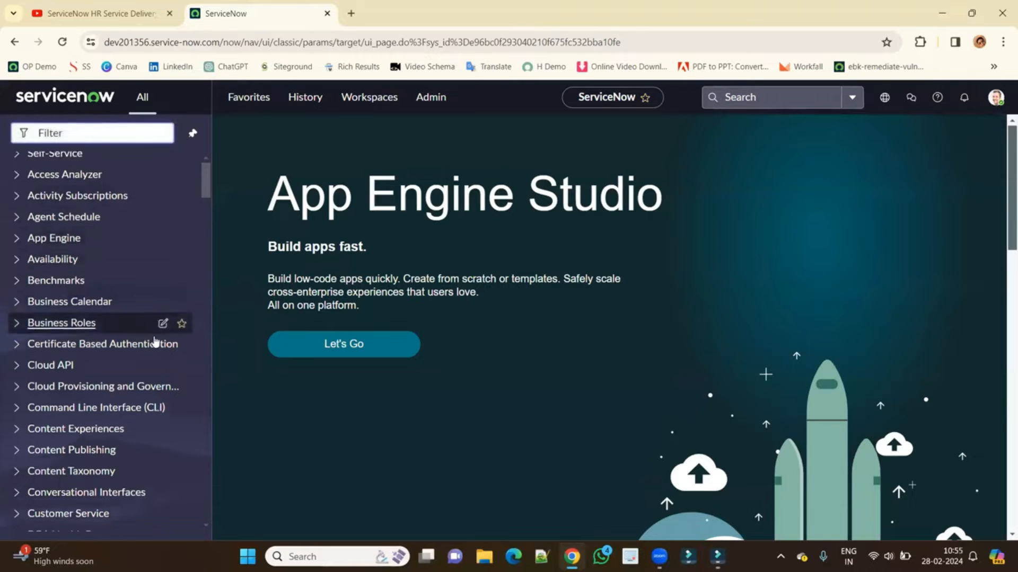
scroll(155, 341, down, 15)
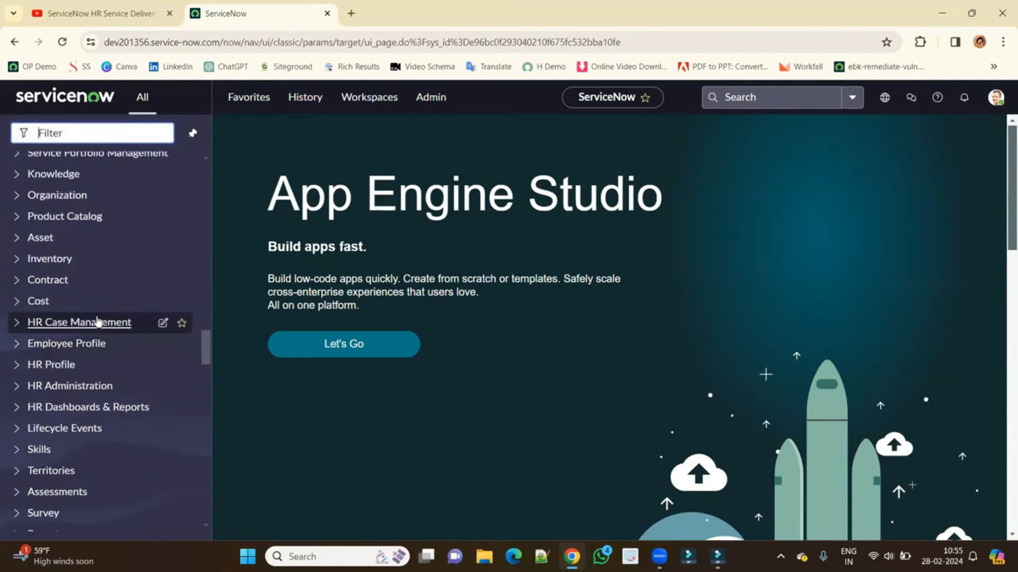
click(70, 387)
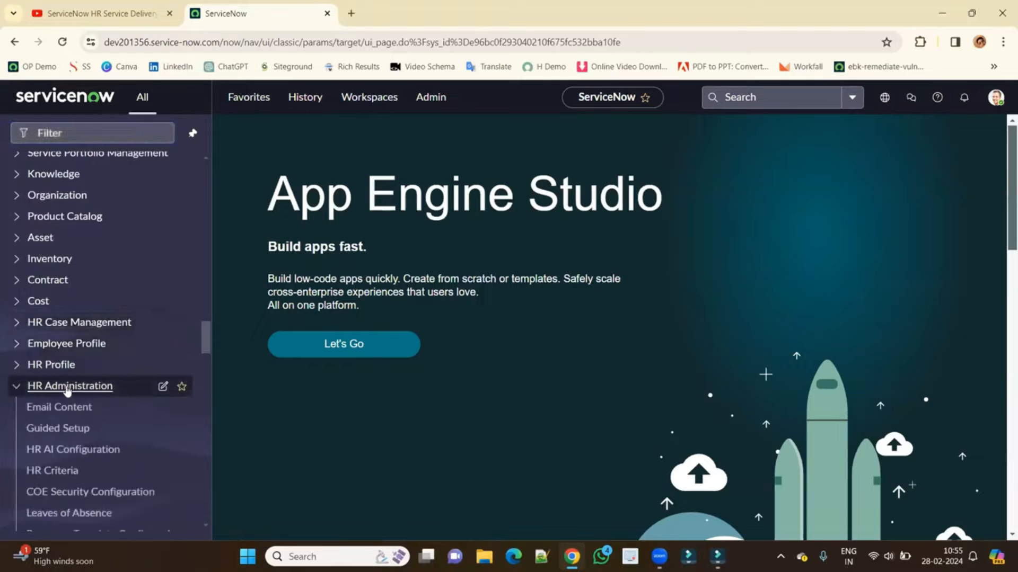
scroll(69, 391, down, 2)
scroll(67, 393, down, 2)
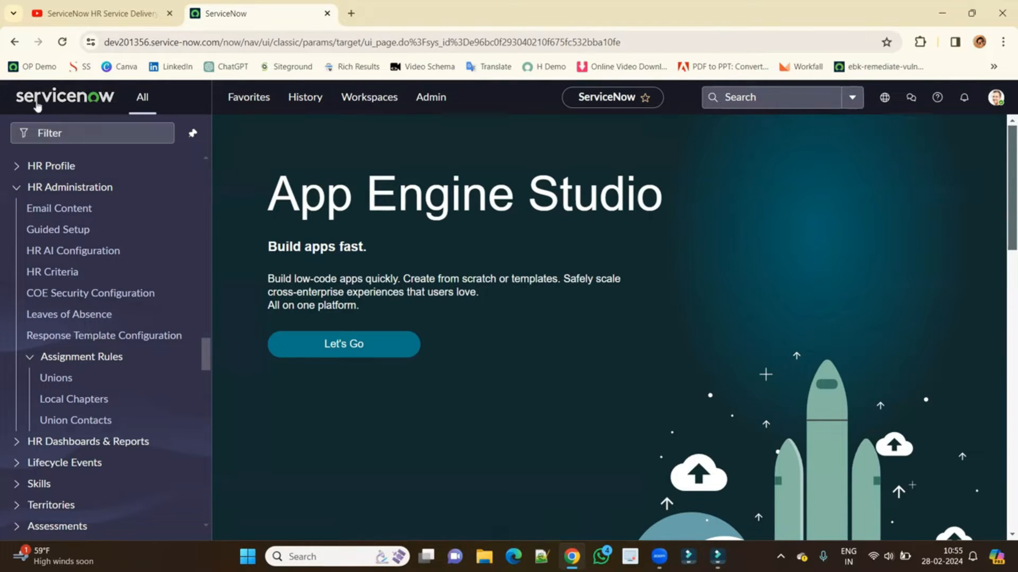
Filter the navigator for 'users' and highlight the test HR admin user in the list.
click(86, 133)
text(us)
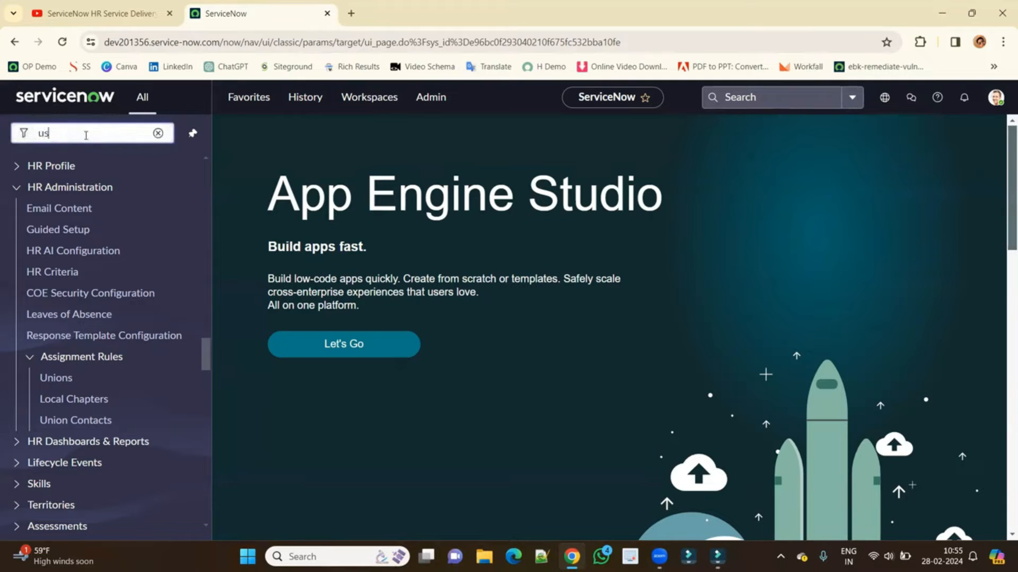
text(ers)
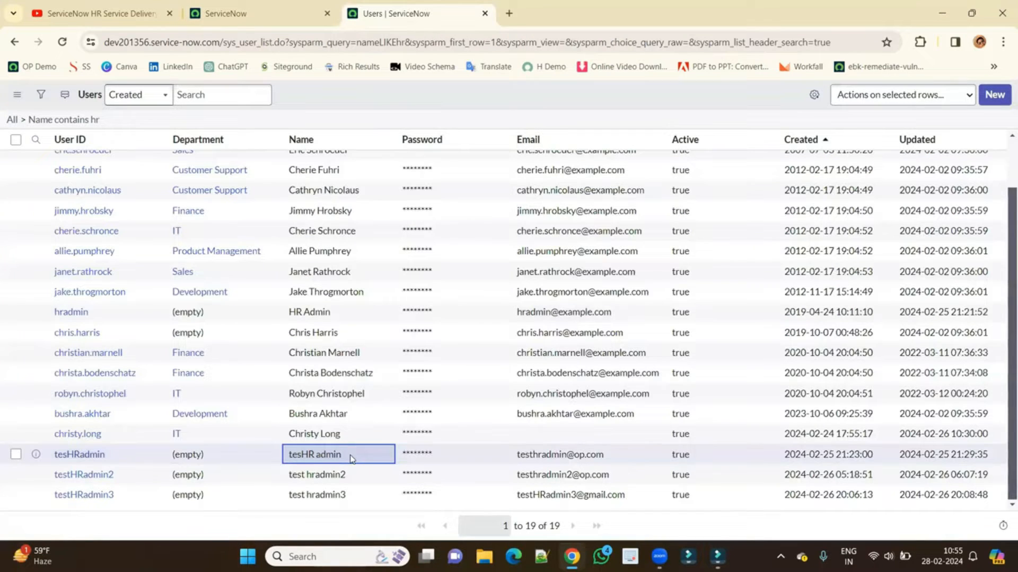
drag(352, 459, 289, 459)
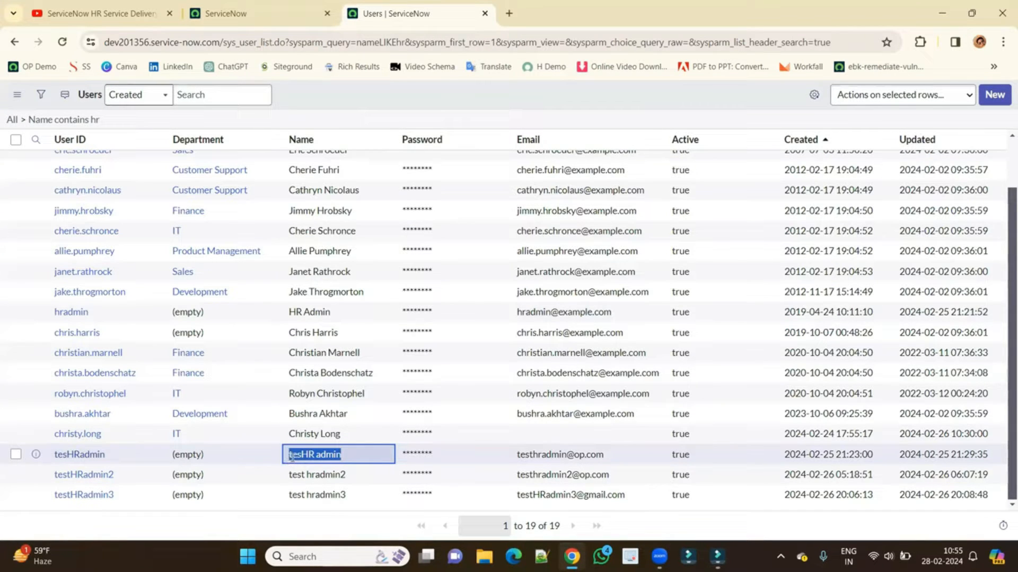
Open the test HR admin user in a new tab and view its HR Admin group membership.
middle_click(68, 454)
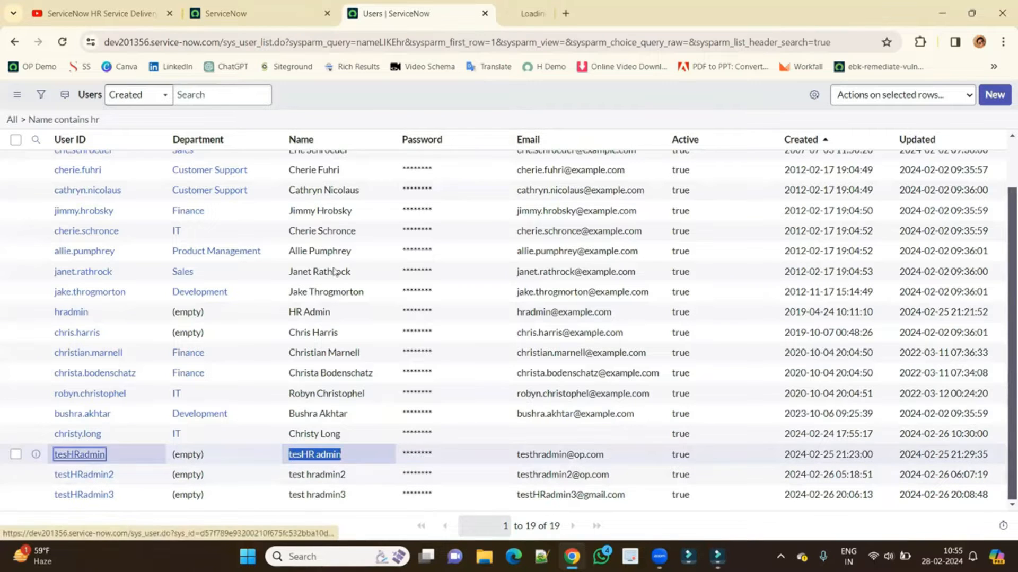
click(561, 16)
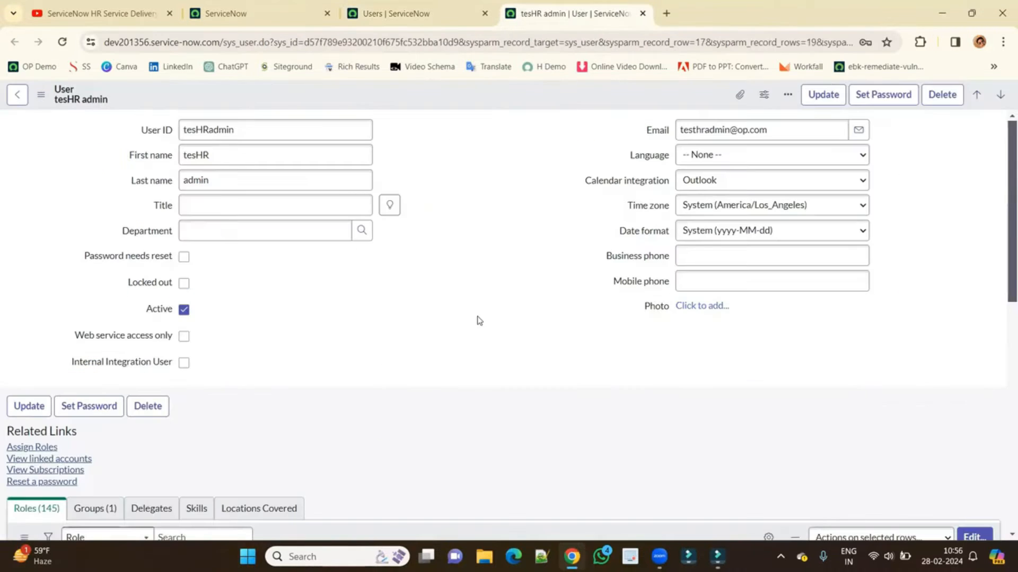
scroll(479, 320, down, 5)
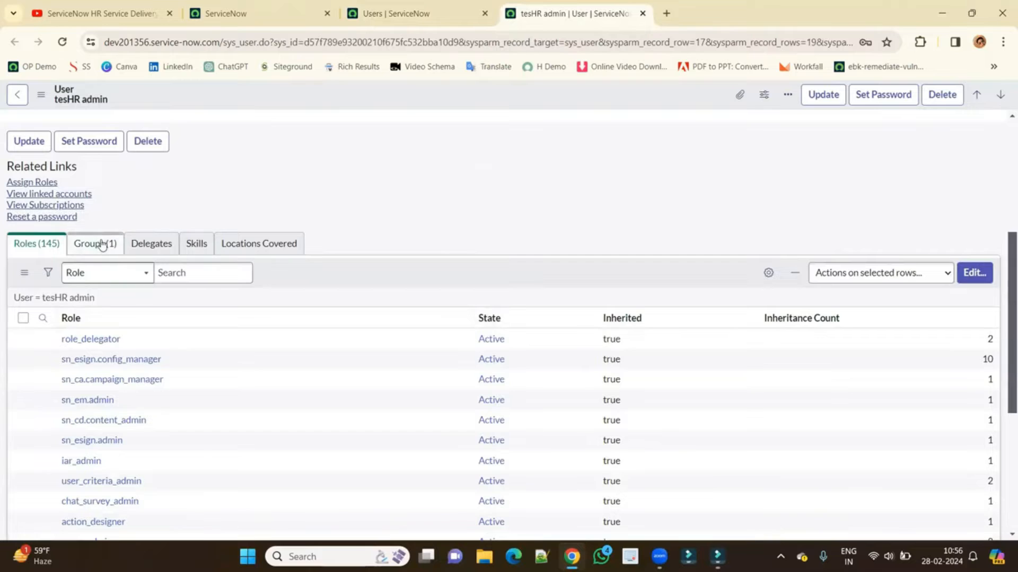
click(102, 242)
drag(109, 452, 60, 455)
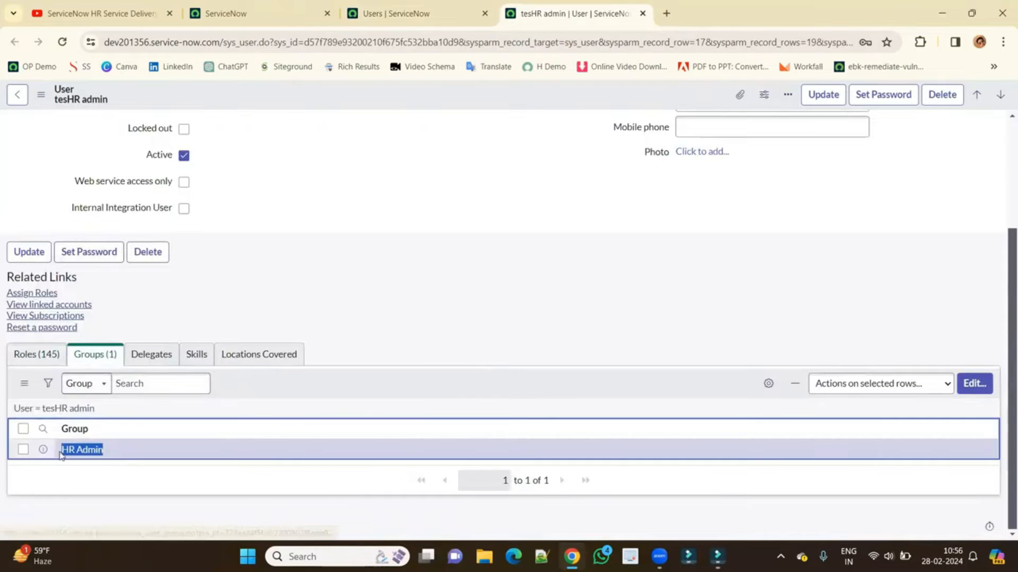
Open the HR Admin group to check its sn_hr_core.admin role and its members.
middle_click(73, 456)
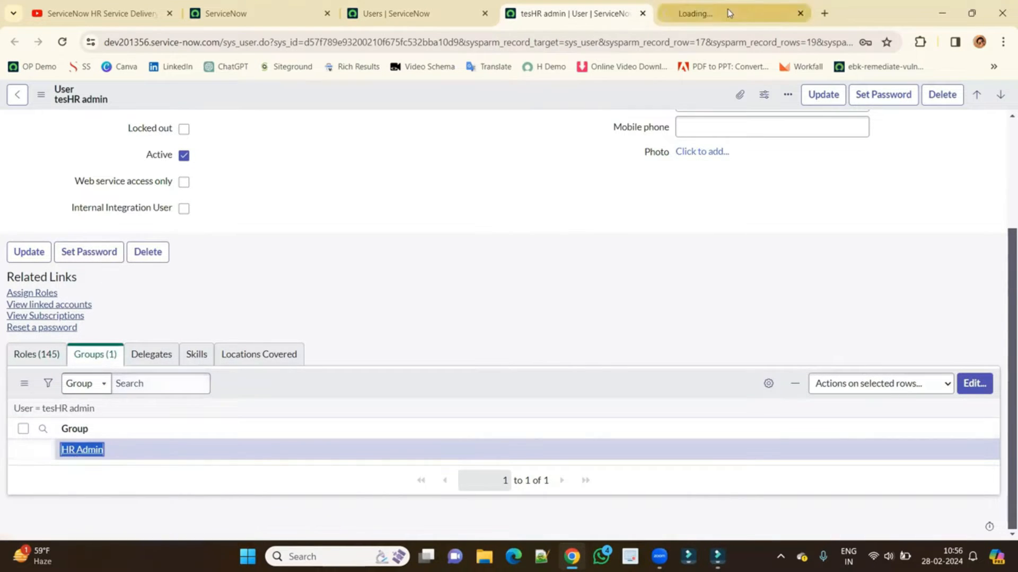
click(730, 11)
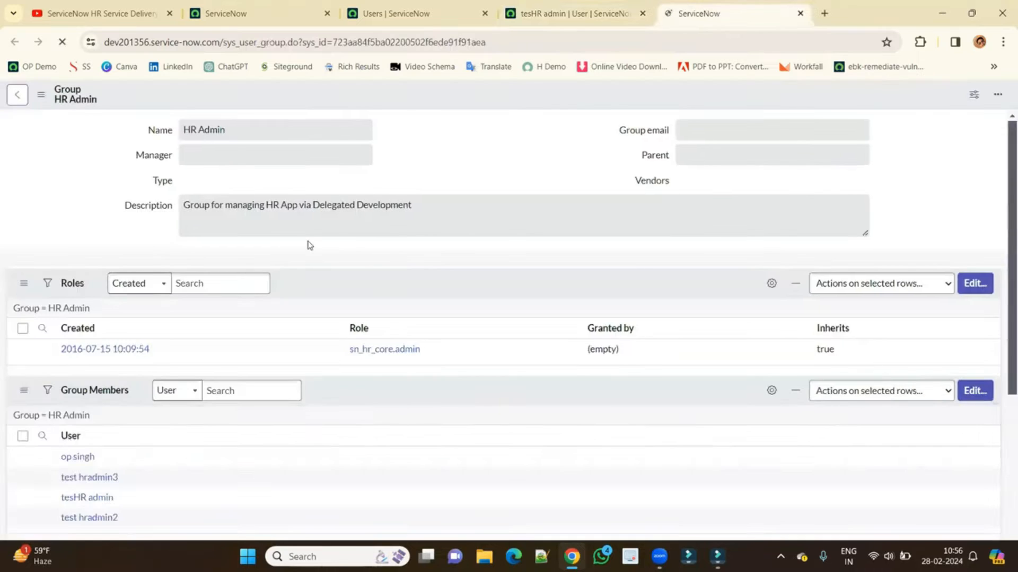
drag(452, 386, 325, 396)
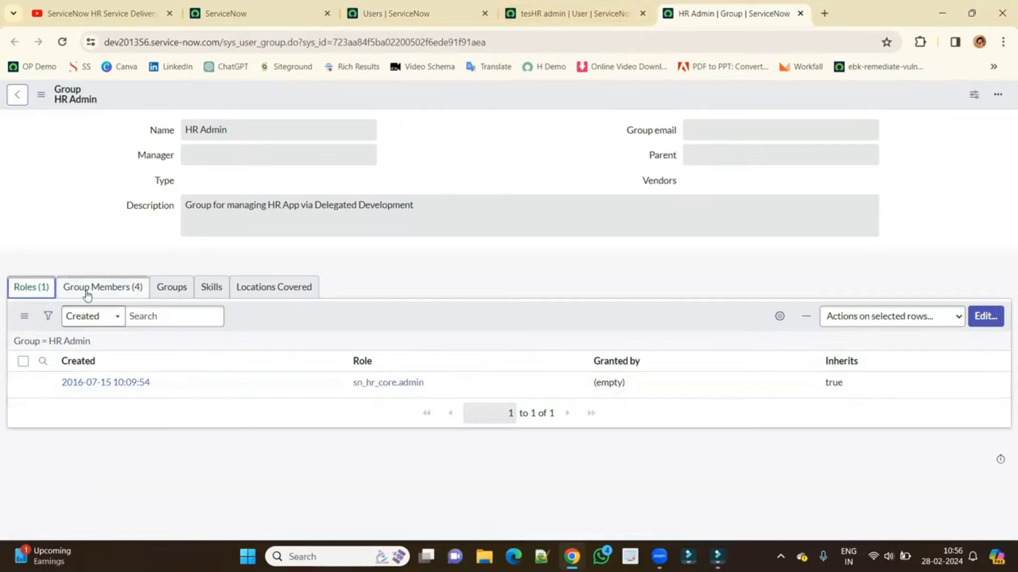
click(88, 294)
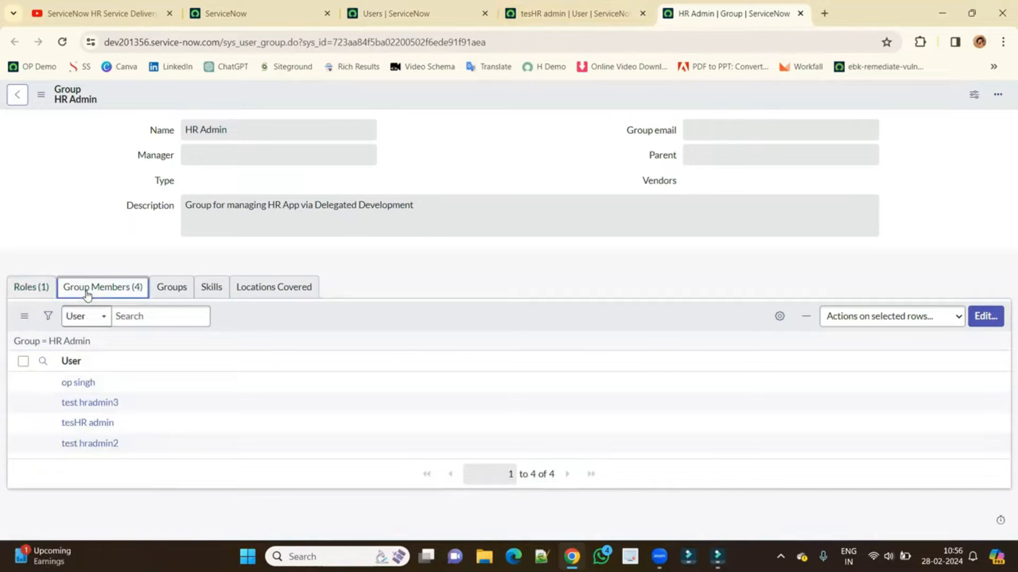
Copy the test user's ID from its record and open a new Incognito window.
click(563, 13)
scroll(302, 206, up, 5)
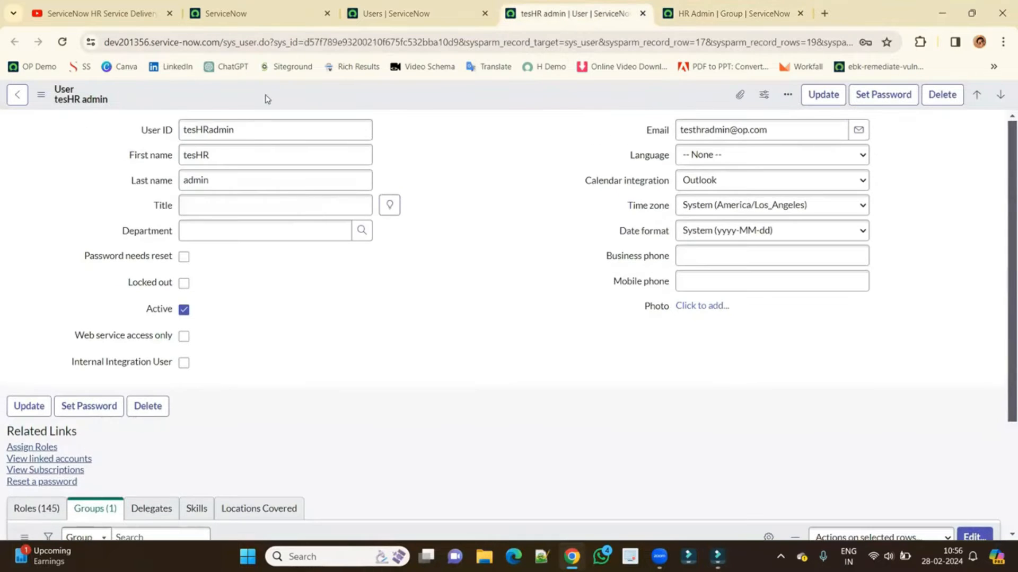
double_click(260, 130)
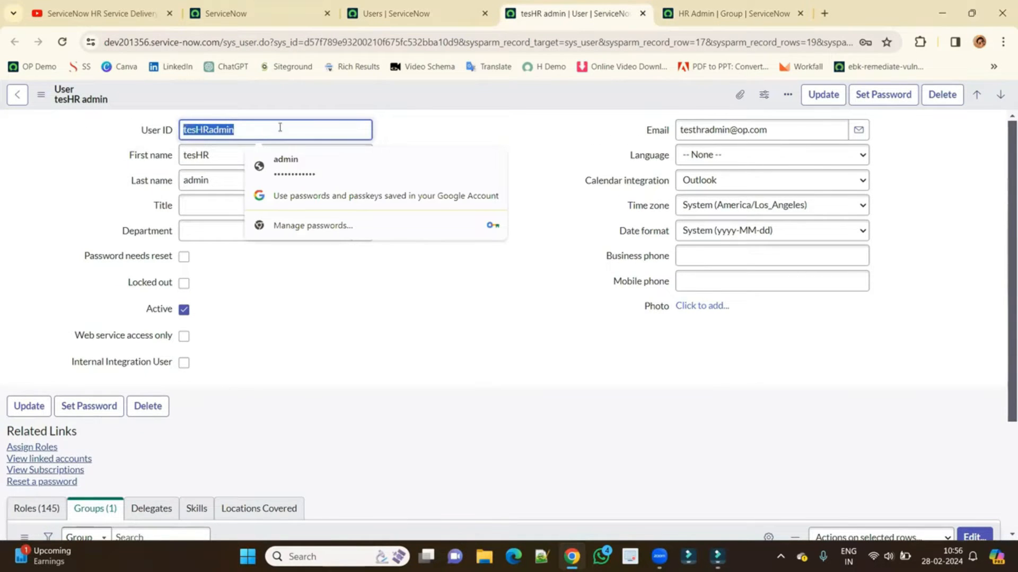
click(1003, 41)
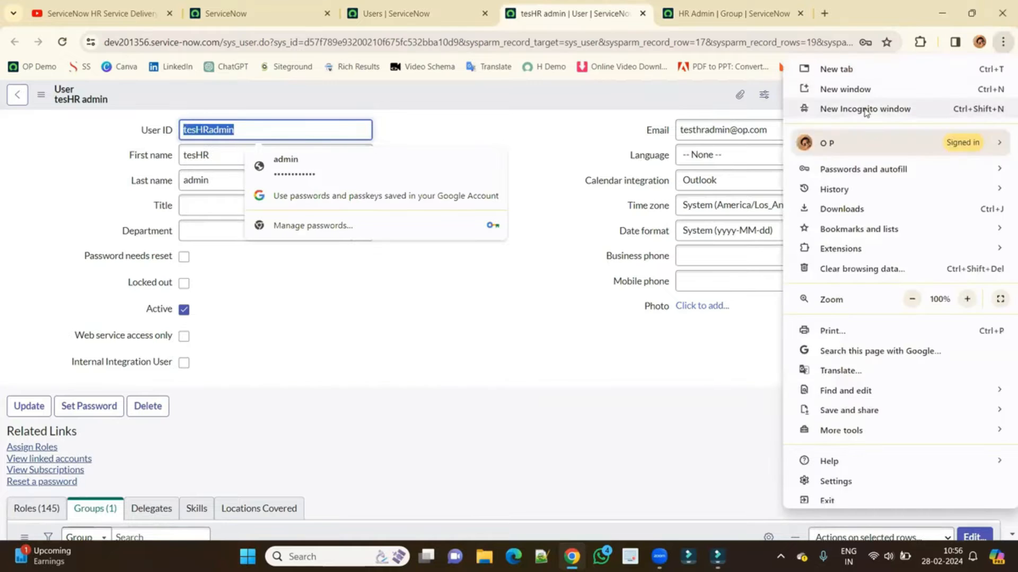
click(861, 109)
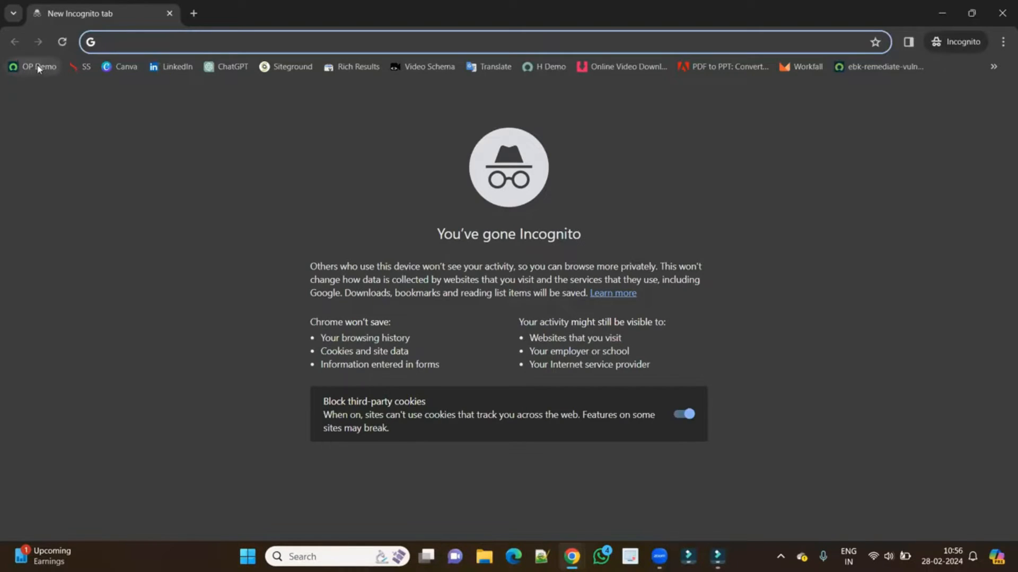
Sign in to the OP Demo instance as the test HR admin with the pasted password.
click(20, 66)
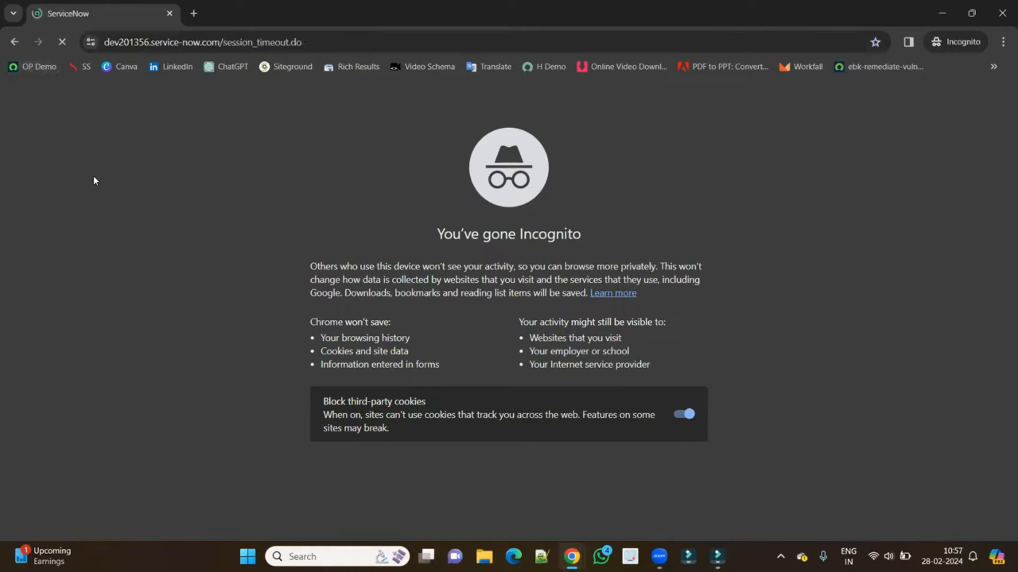
click(418, 245)
text(tesHRadmin)
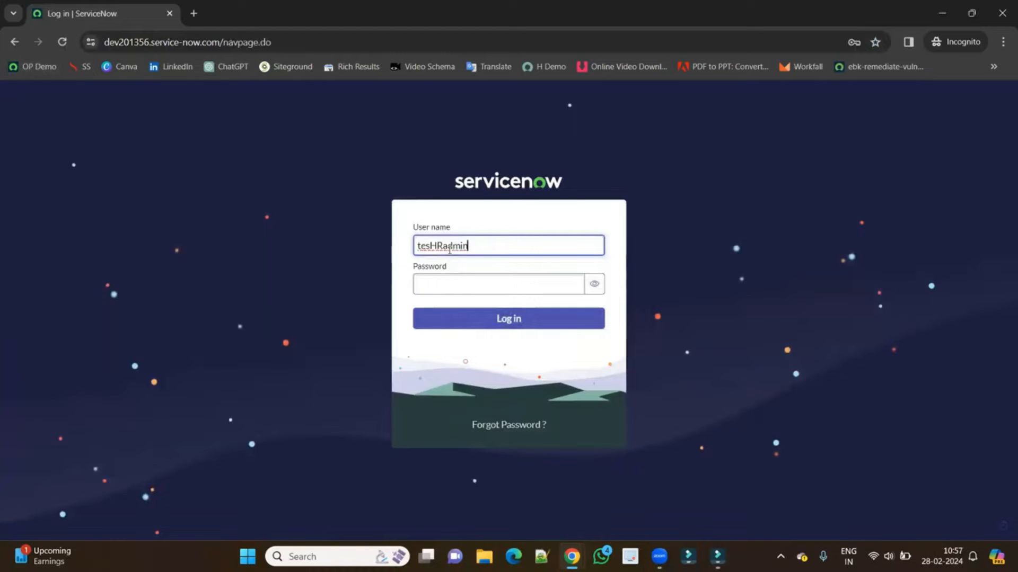
click(430, 288)
key(ctrl+v)
key(Return)
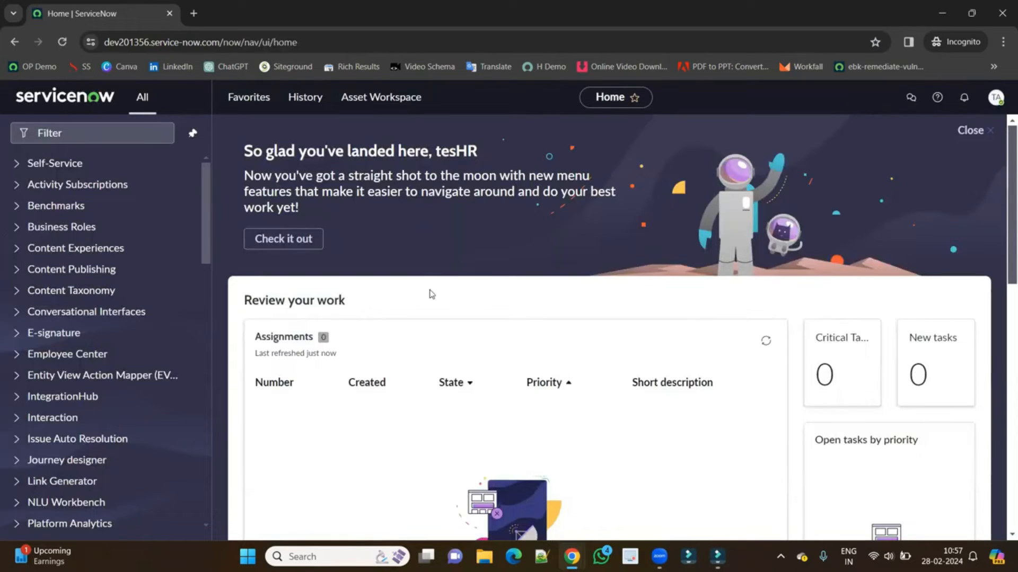
Scroll the navigator down to HR Administration, then switch back to the main window.
click(996, 98)
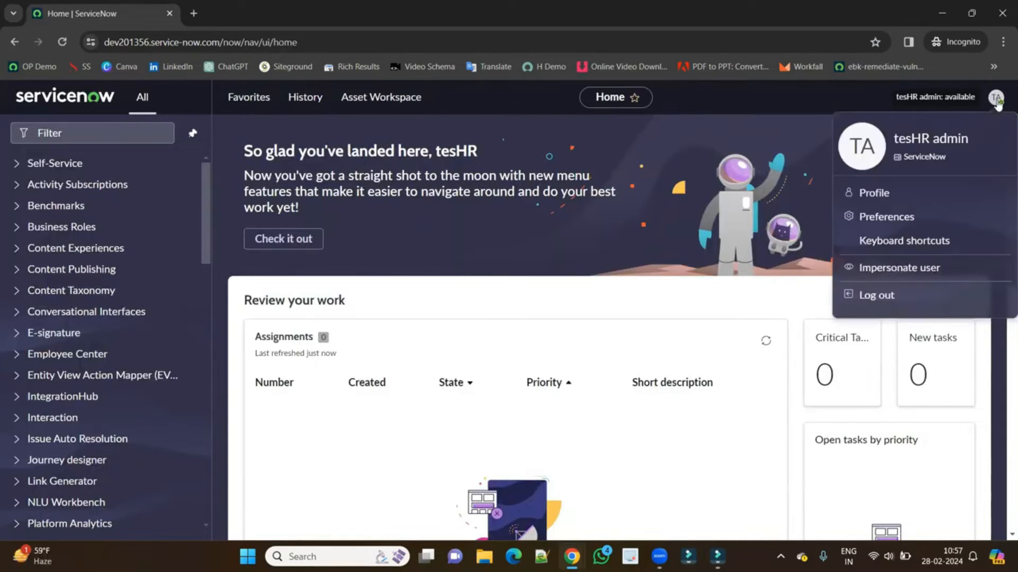
click(270, 180)
scroll(150, 330, down, 12)
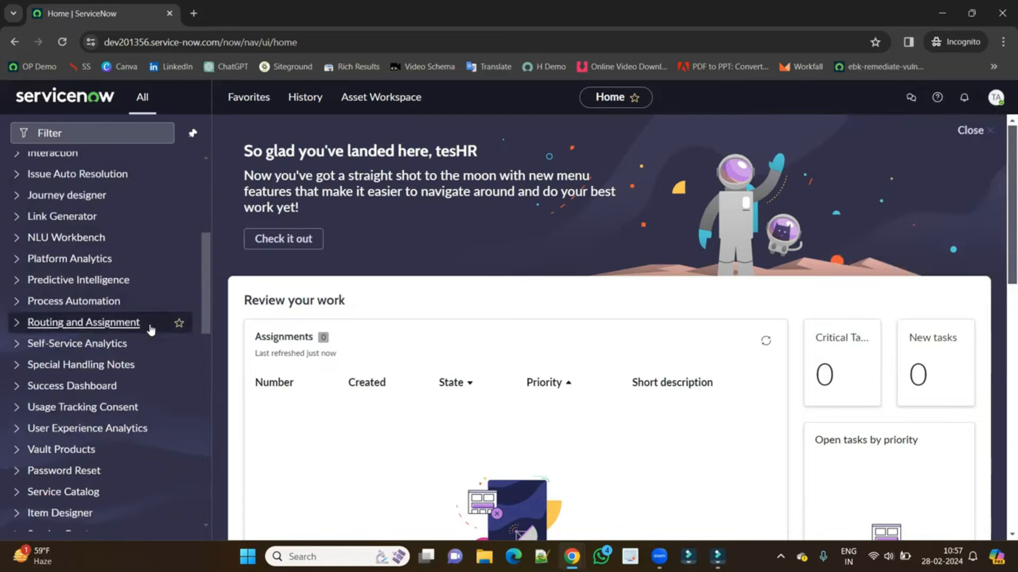
scroll(151, 329, down, 1)
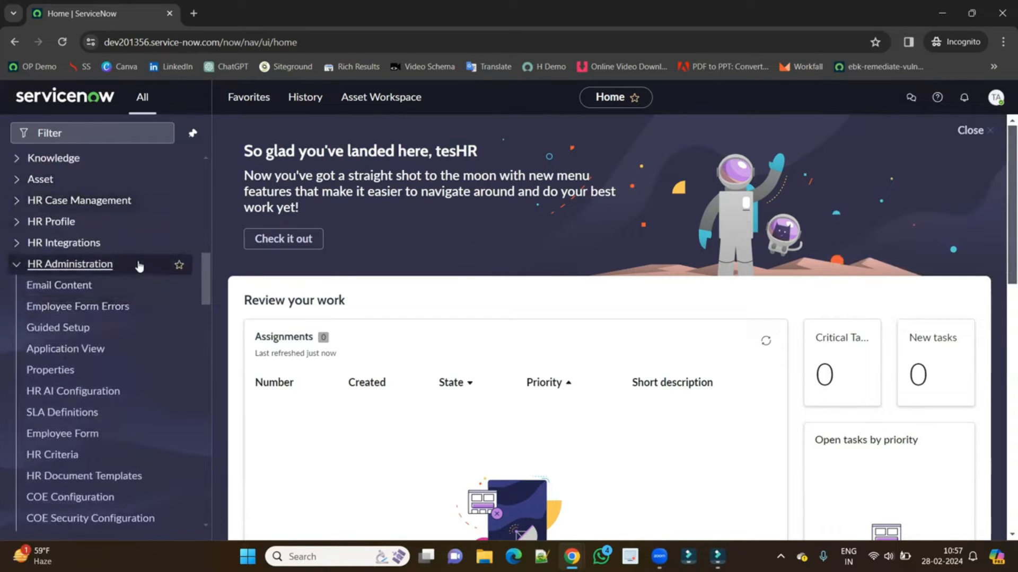
scroll(141, 297, down, 2)
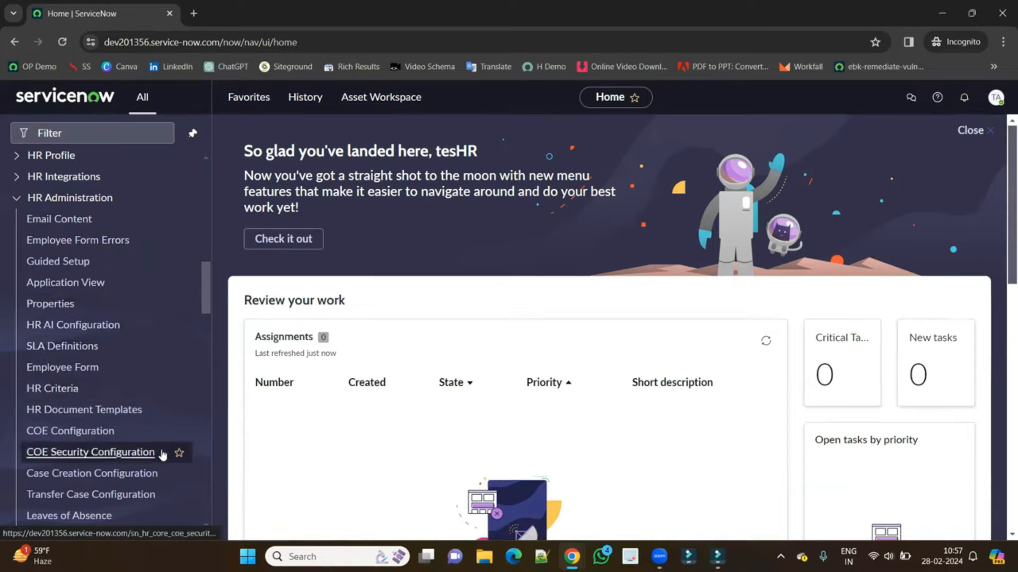
scroll(158, 448, down, 3)
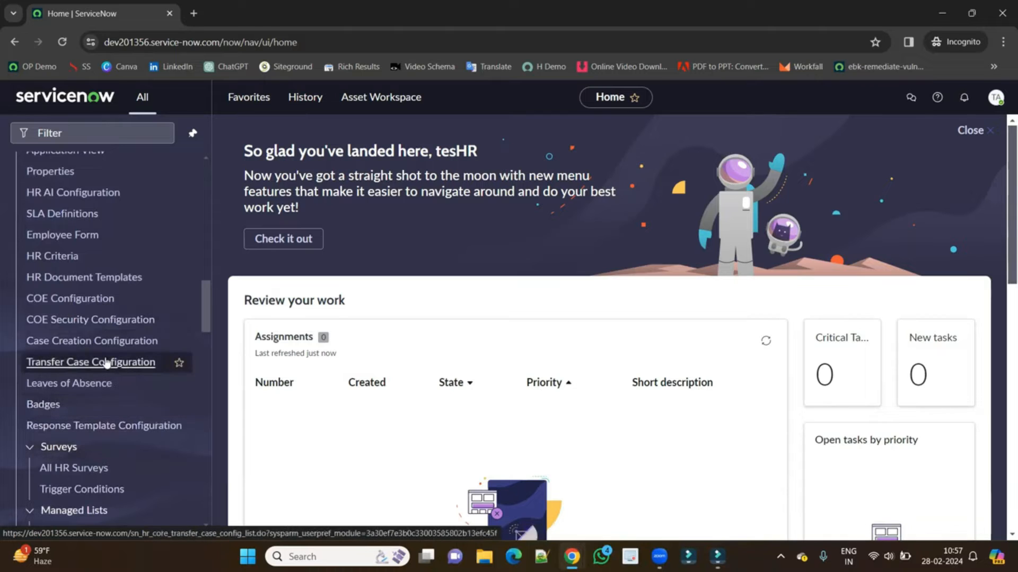
scroll(107, 365, down, 1)
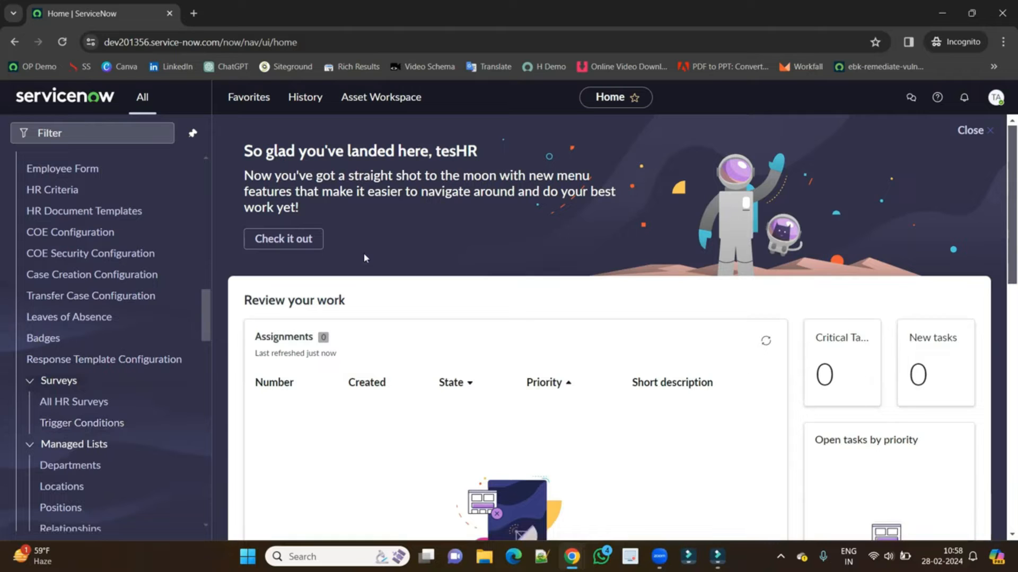
key(alt+Tab)
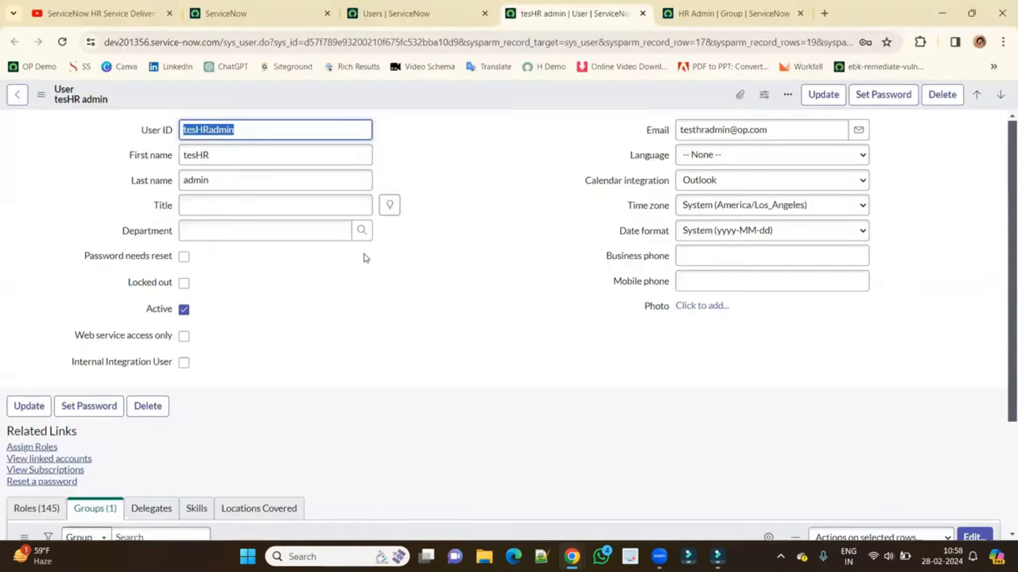
Impersonate the test HR admin user from the home tab's account menu.
click(261, 16)
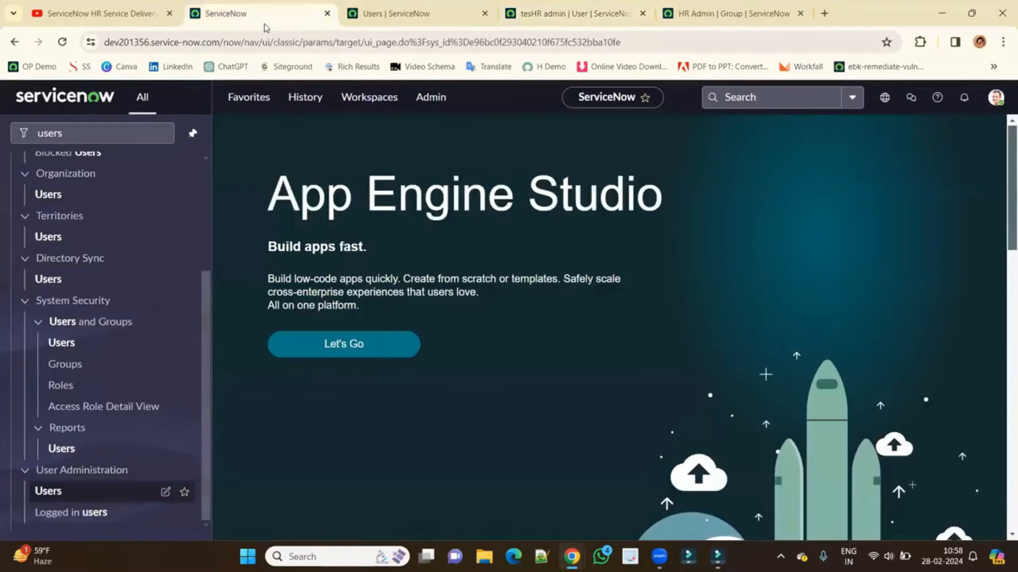
click(995, 97)
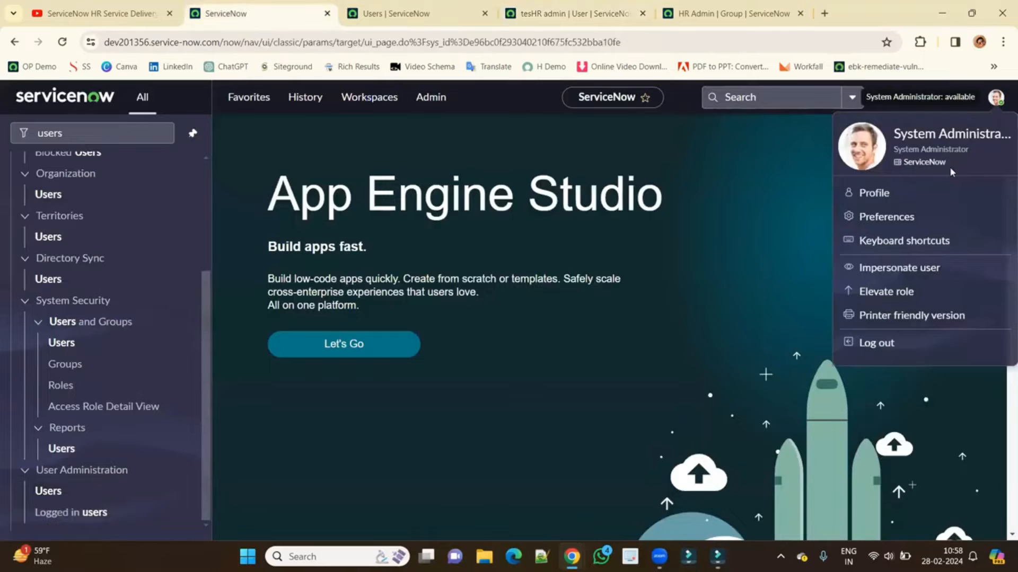
click(896, 268)
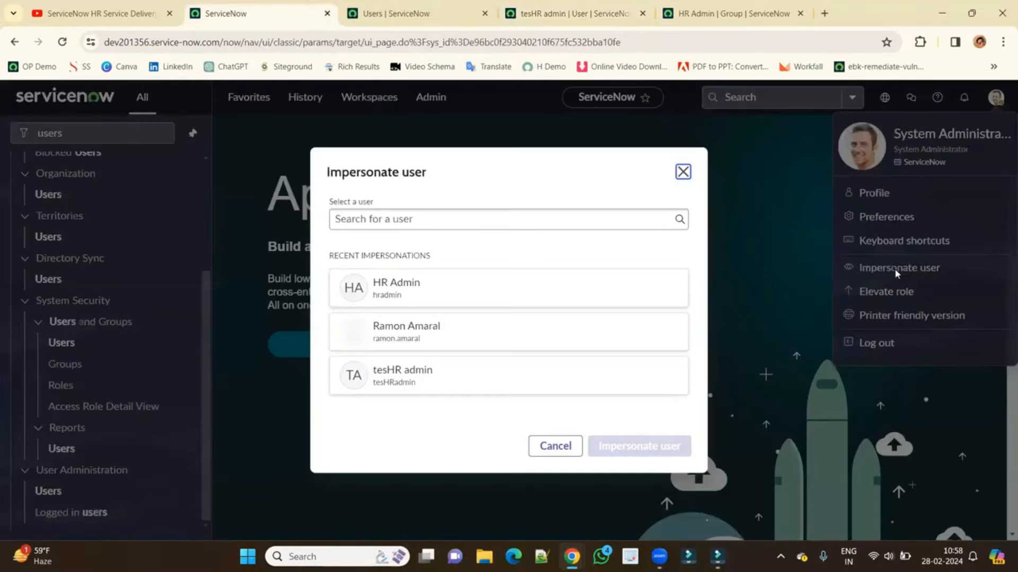
click(409, 388)
click(651, 447)
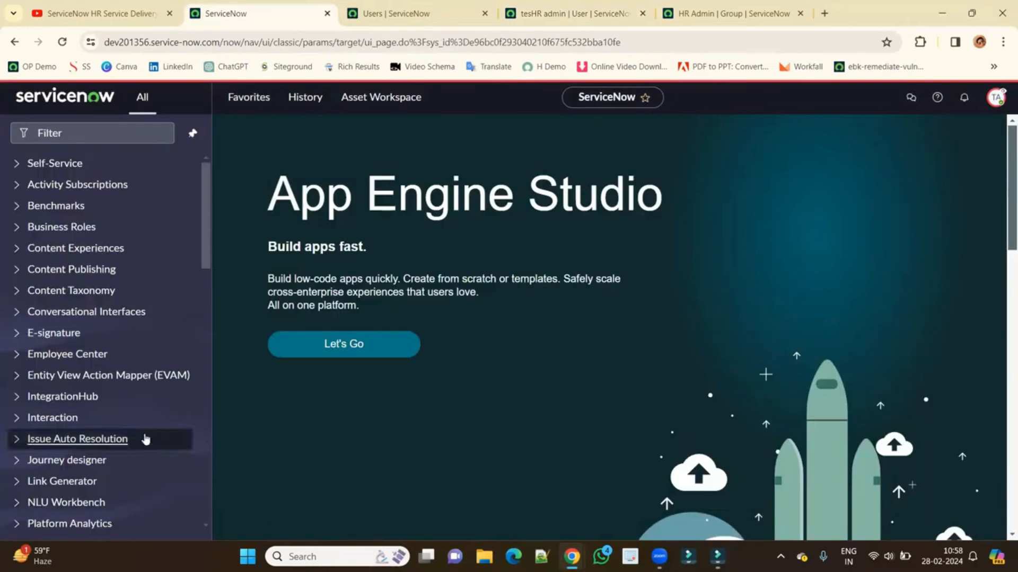
Review the HR Administration menu, end the impersonation, and go to the Users tab.
scroll(101, 402, down, 3)
scroll(103, 403, down, 10)
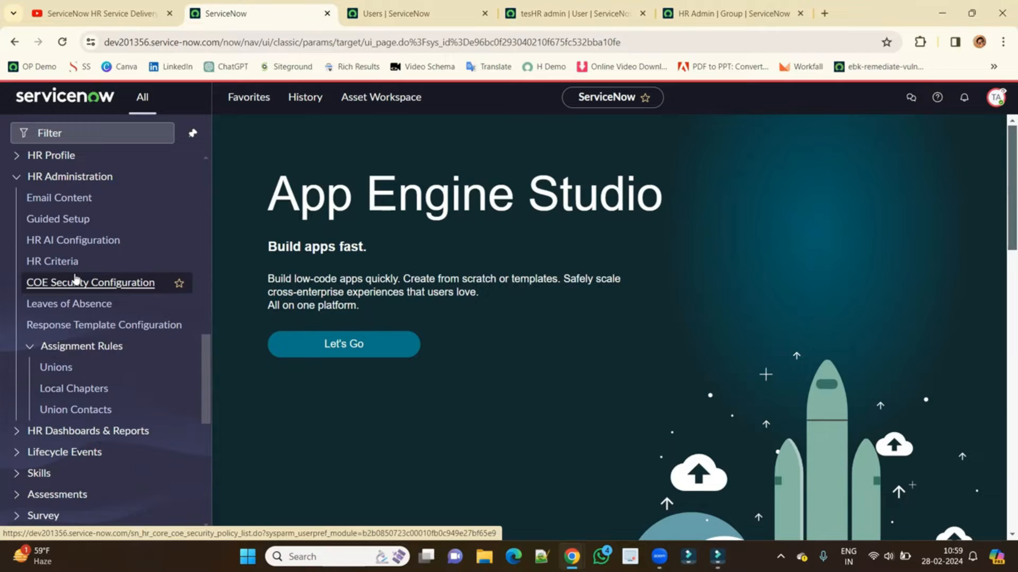
click(996, 97)
click(880, 271)
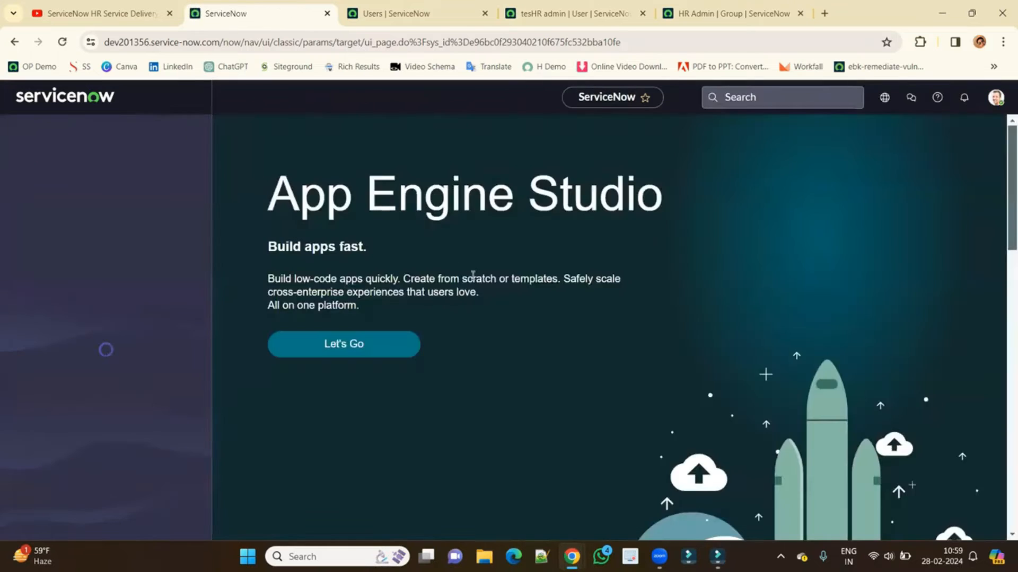
key(ctrl+Tab)
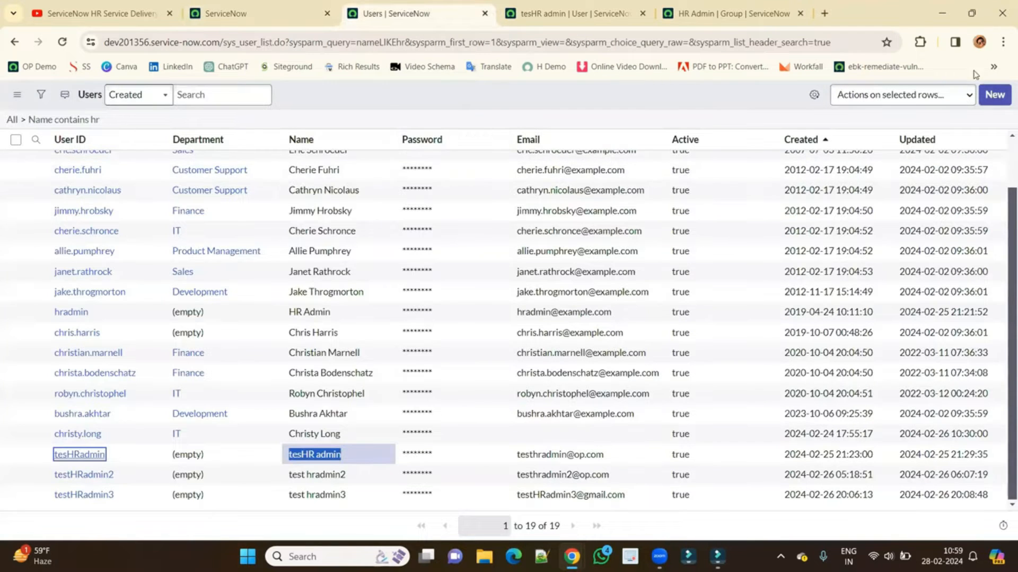
Create and save user testHRadmin4 with an e-mail built from the user ID.
click(994, 95)
click(290, 159)
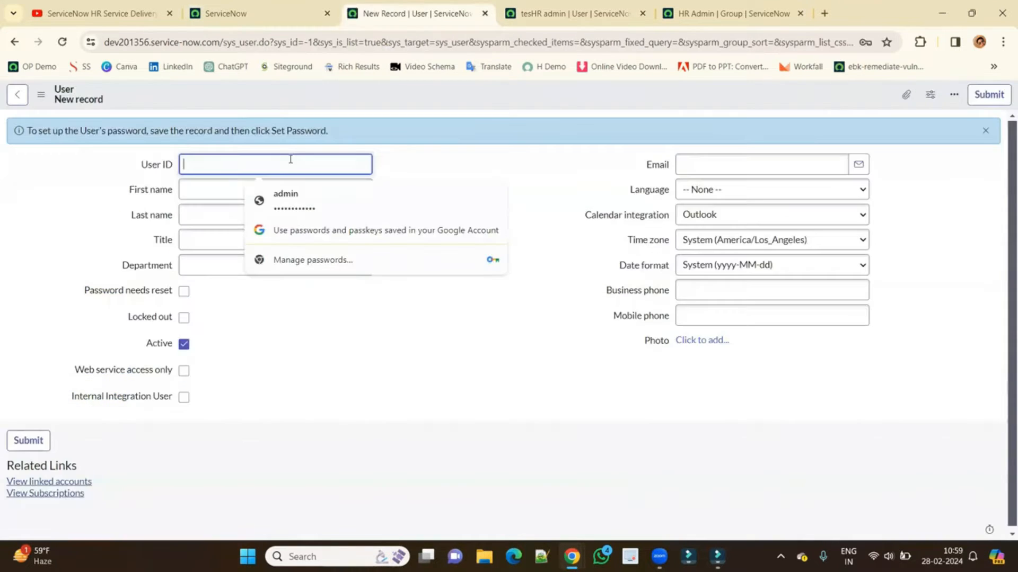
text(testHRadmin4)
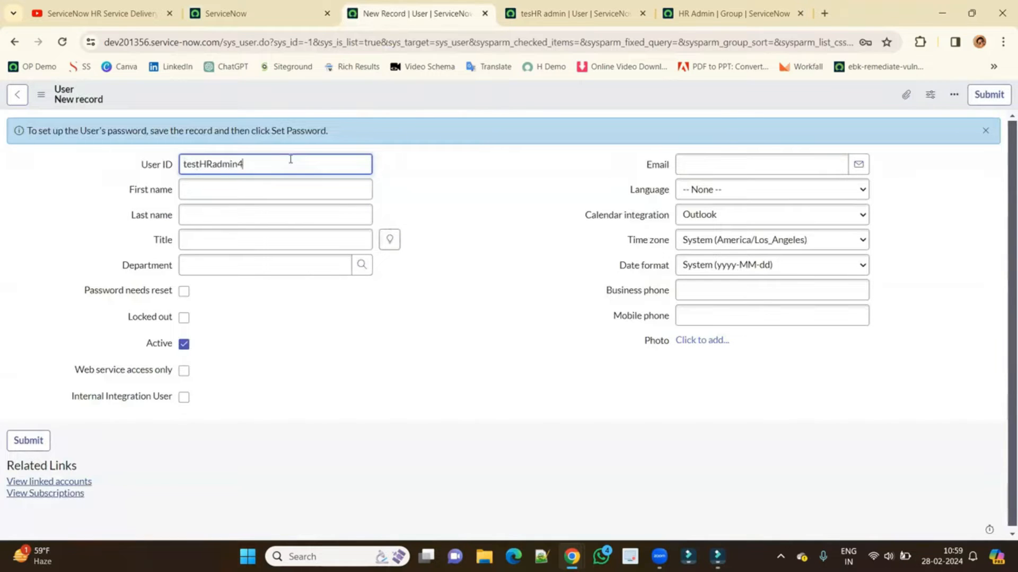
key(ctrl+a)
key(ctrl+c)
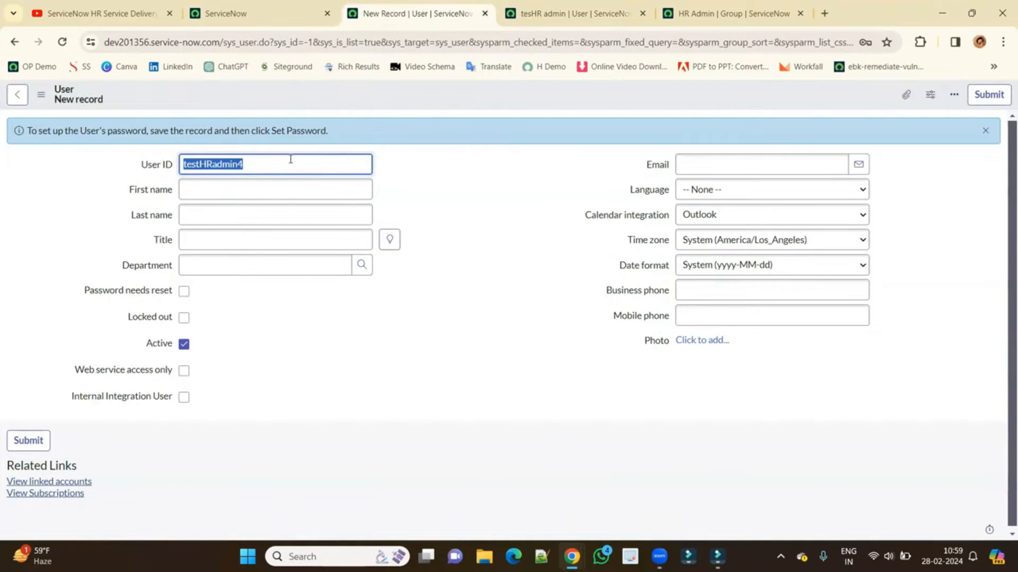
click(711, 164)
key(ctrl+v)
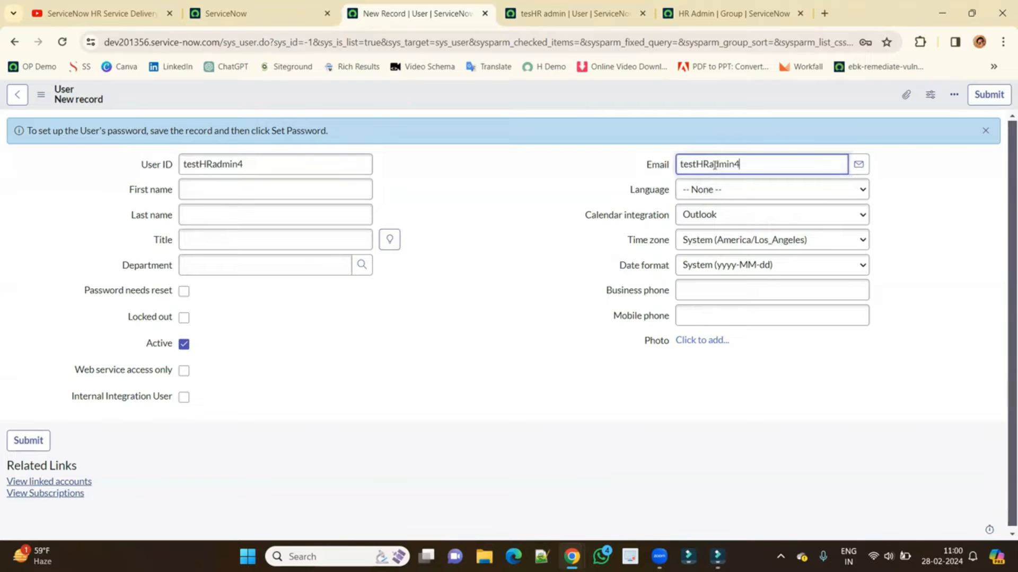
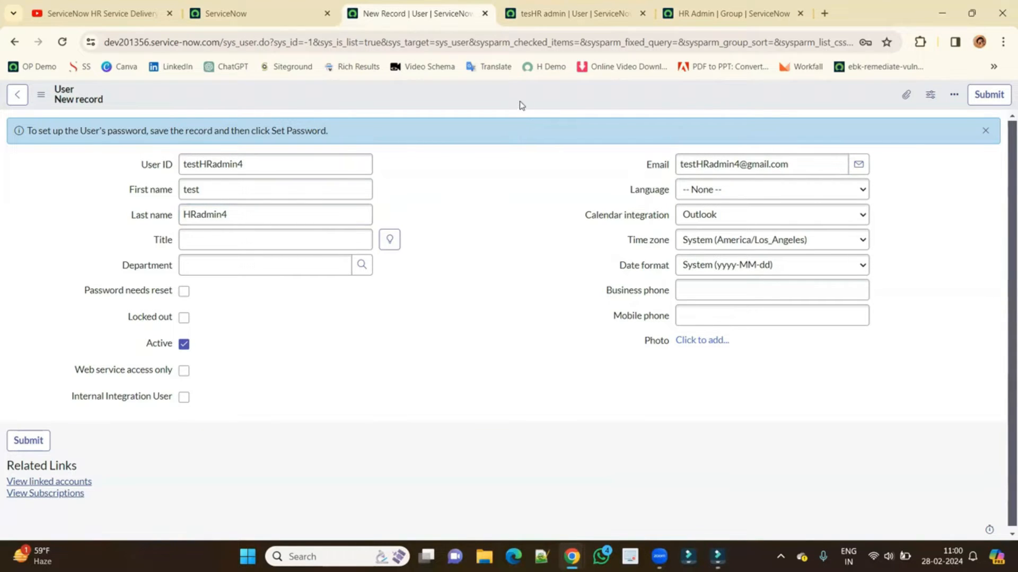
right_click(519, 97)
click(535, 104)
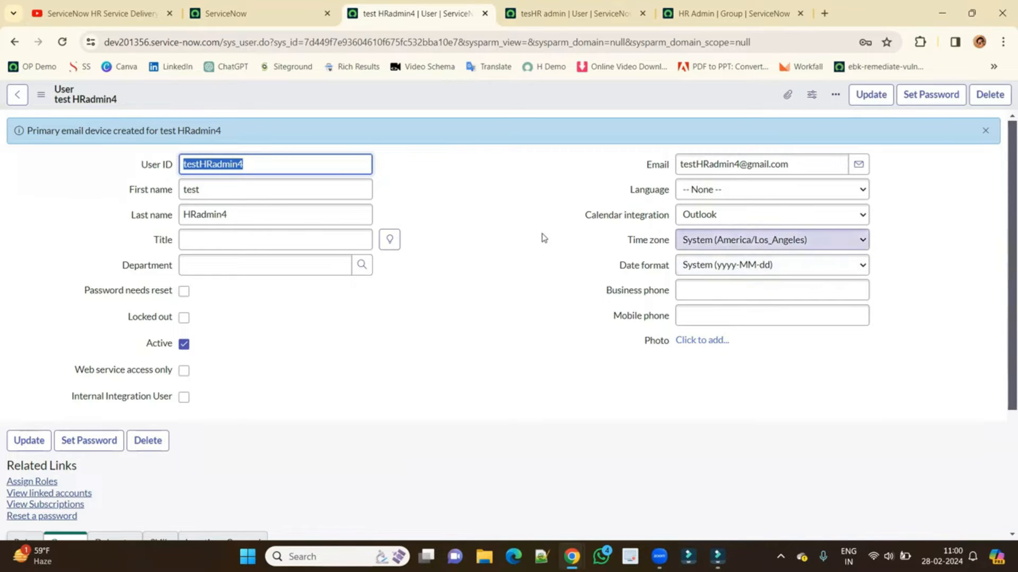
Save the new user's group memberships from the editor and reload the record.
scroll(454, 189, down, 3)
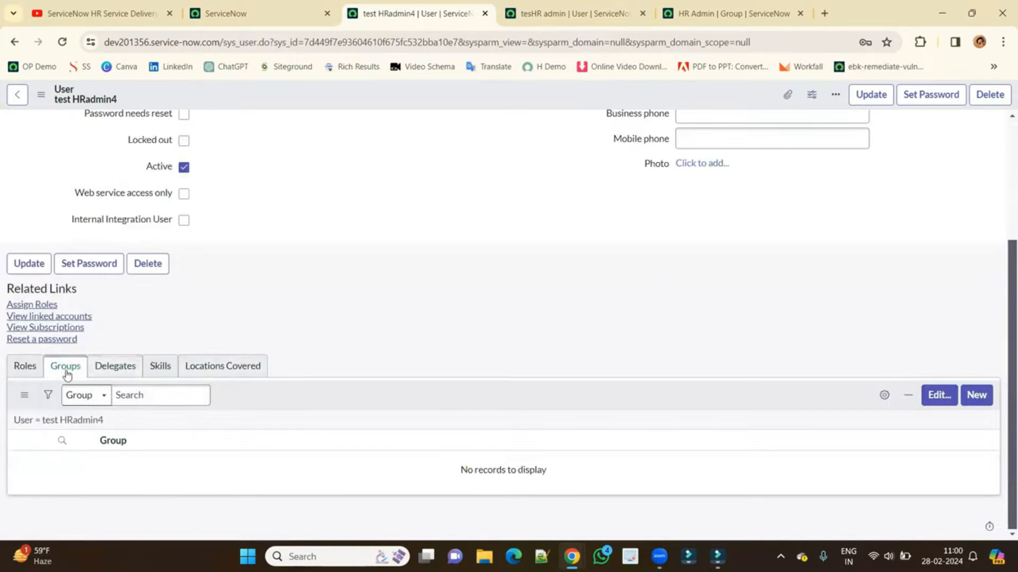
click(937, 397)
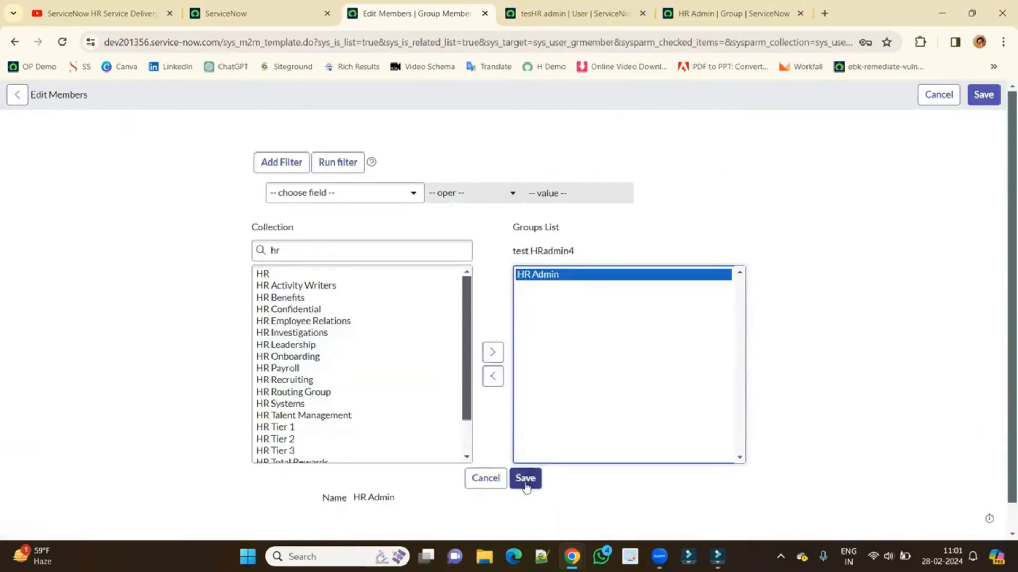
click(525, 484)
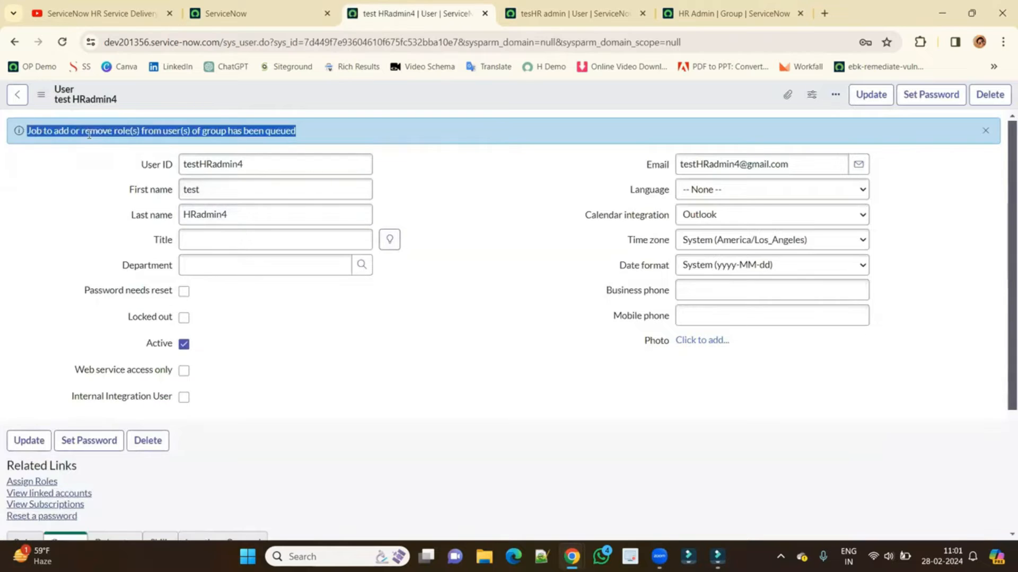
scroll(376, 334, down, 3)
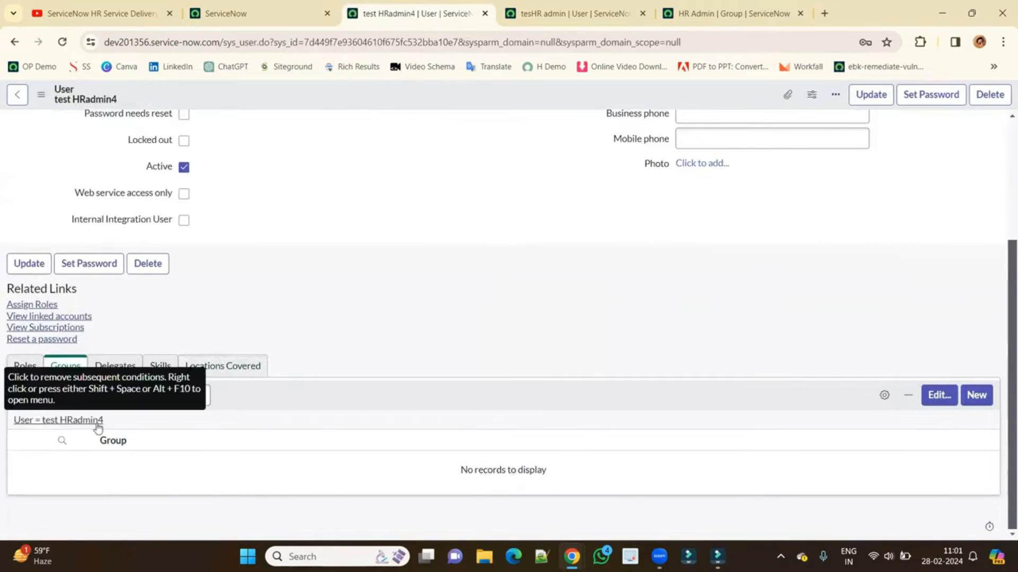
click(62, 42)
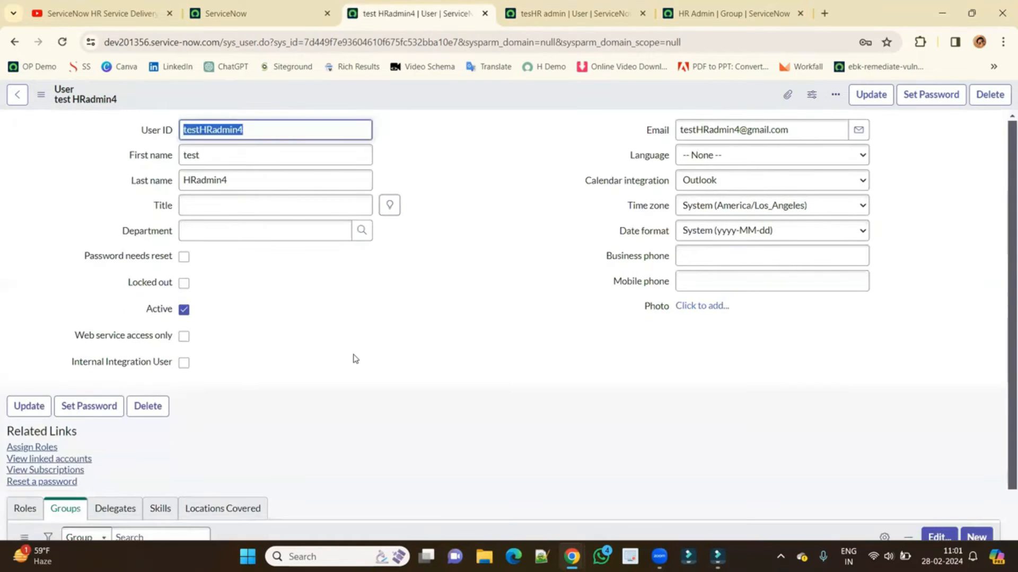
scroll(355, 359, down, 3)
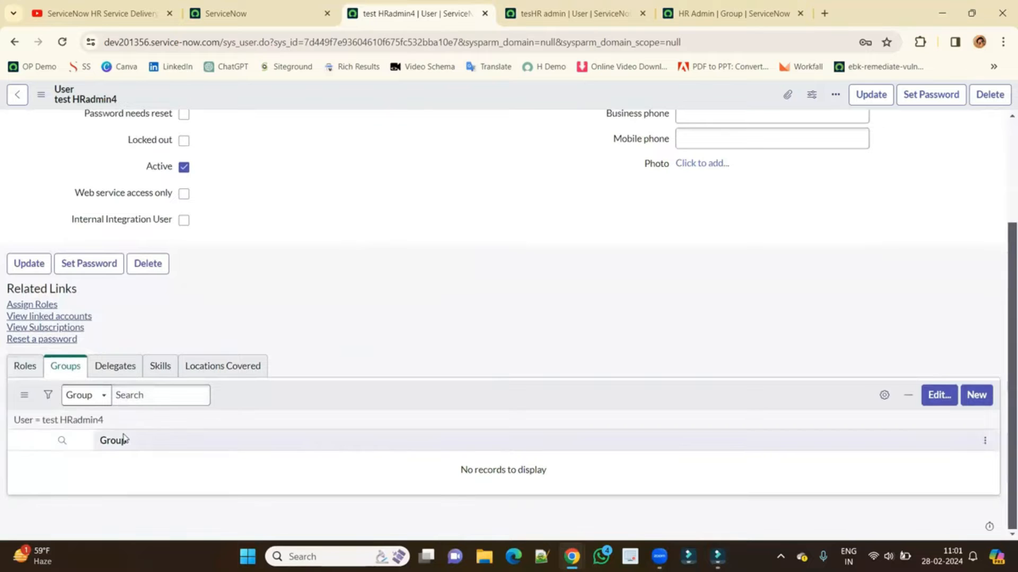
Switch to the Users list filtered by name, showing one HR-department user.
click(234, 14)
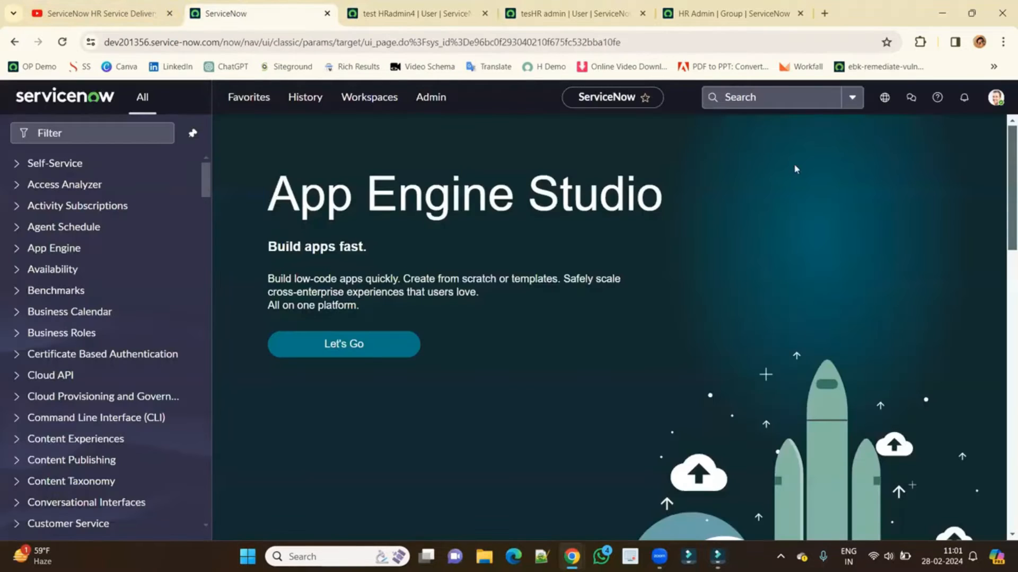
click(995, 101)
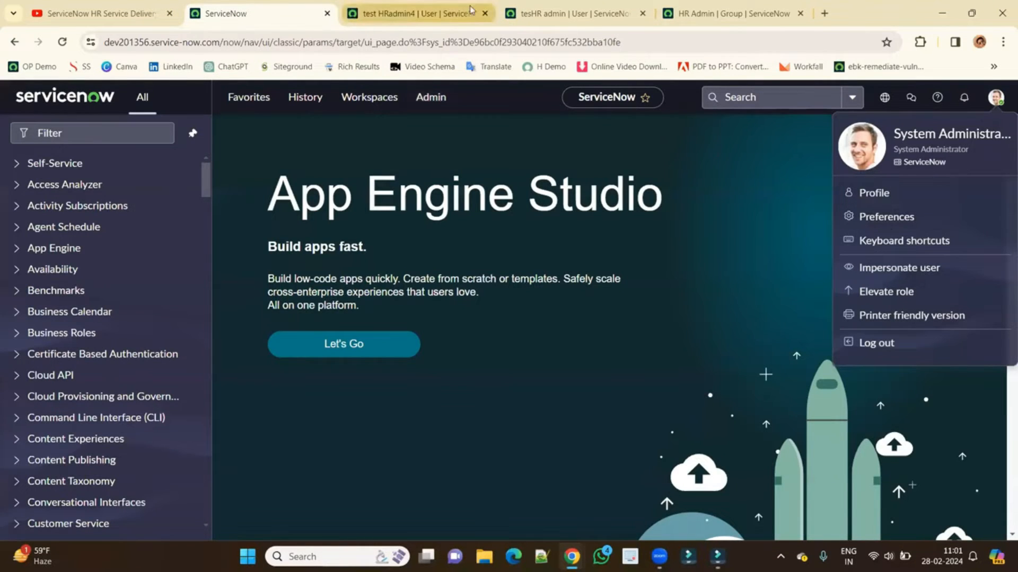
click(444, 18)
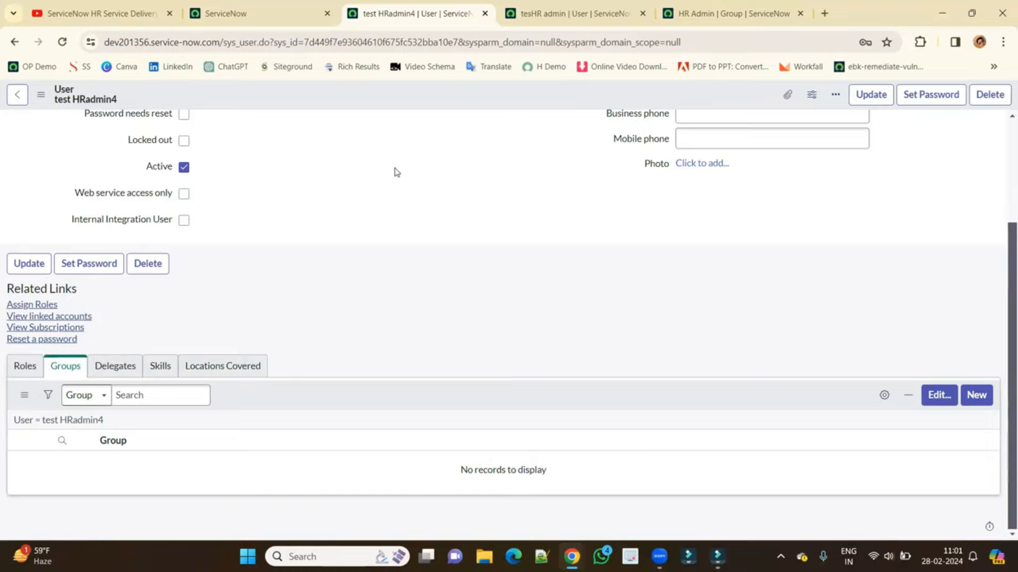
scroll(395, 180, up, 3)
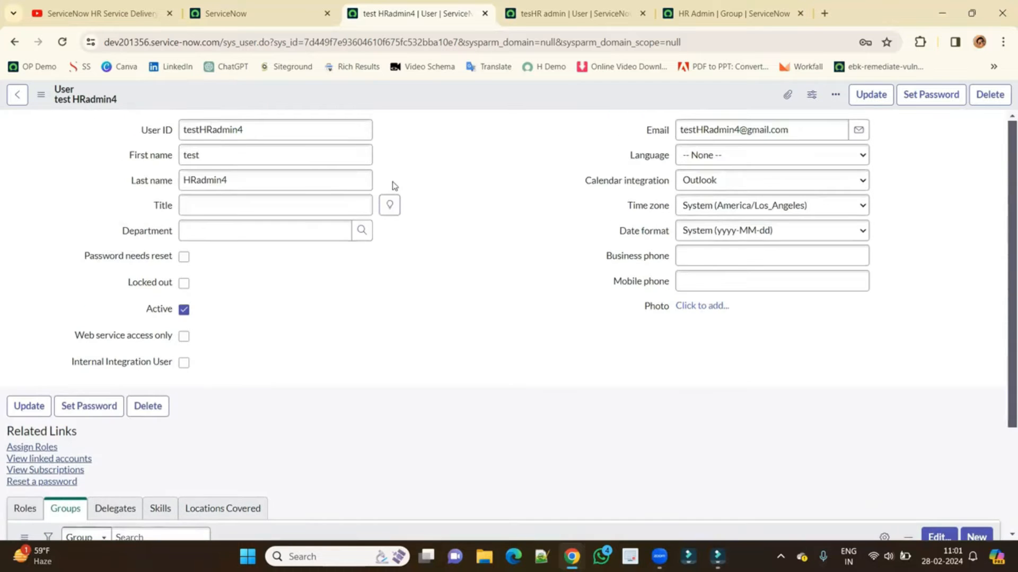
click(265, 14)
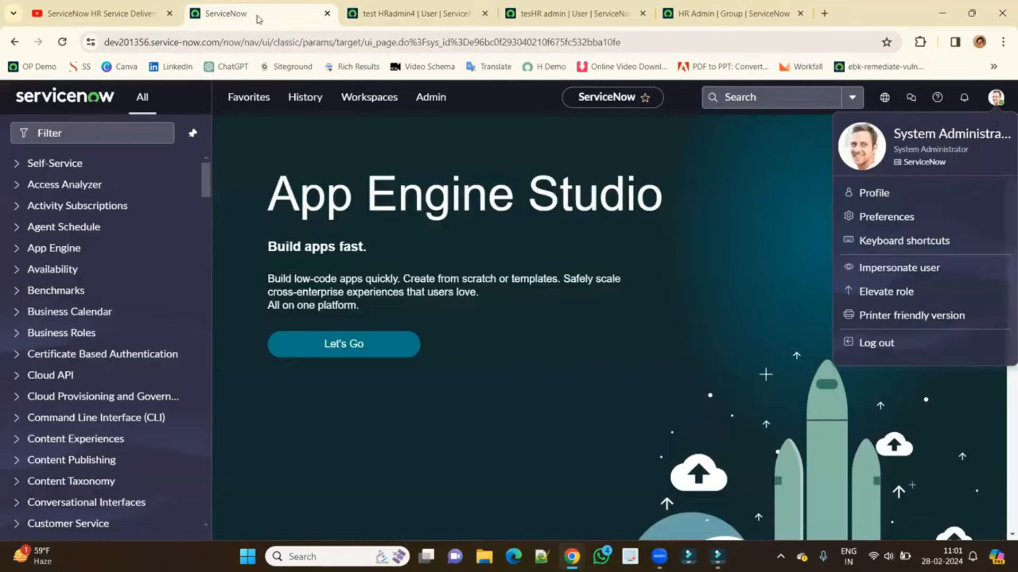
scroll(104, 412, down, 5)
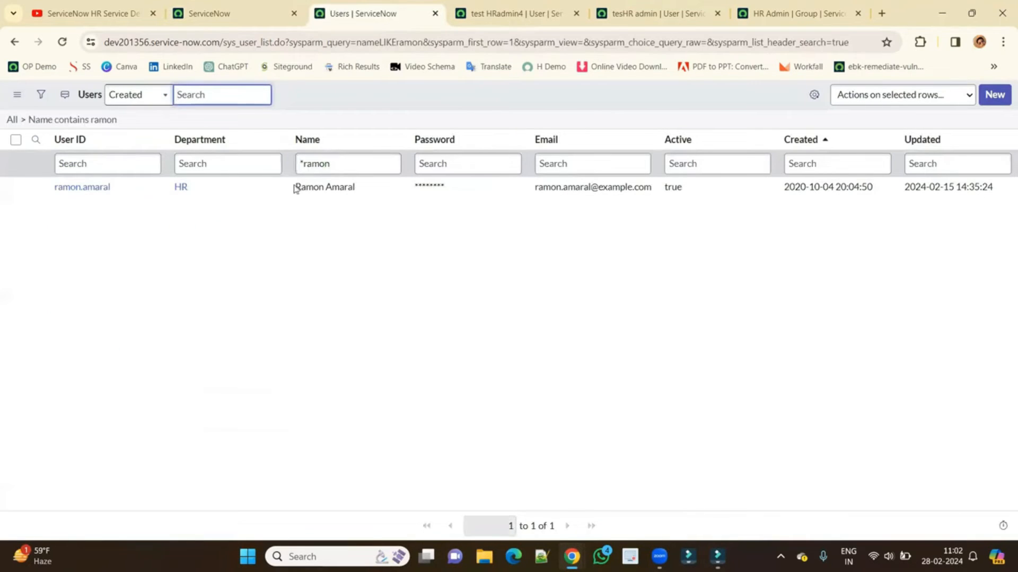
Open the HR user's record and confirm HR Tier 3 grants sn_hr_core.manager.
click(79, 188)
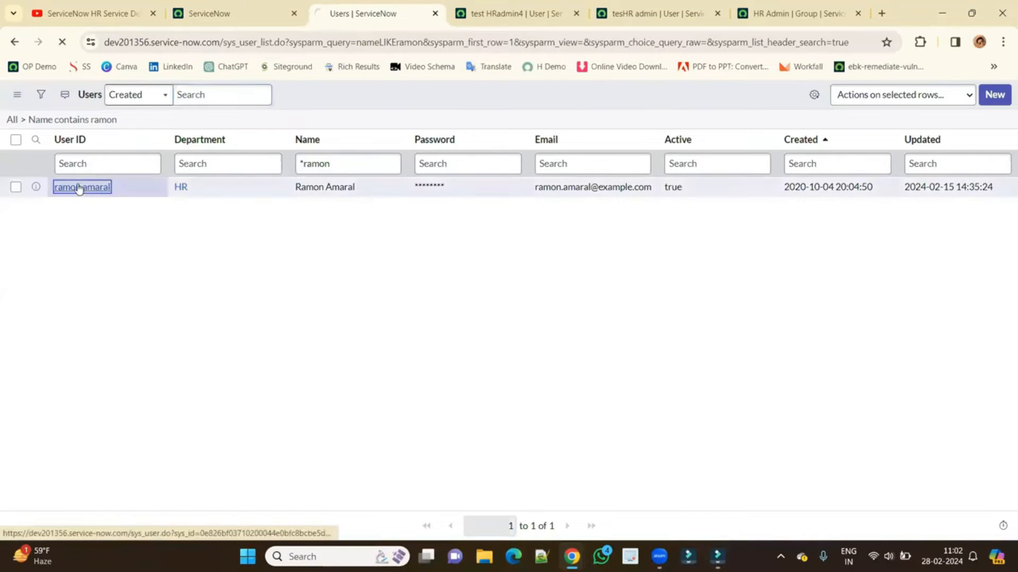
scroll(339, 300, down, 4)
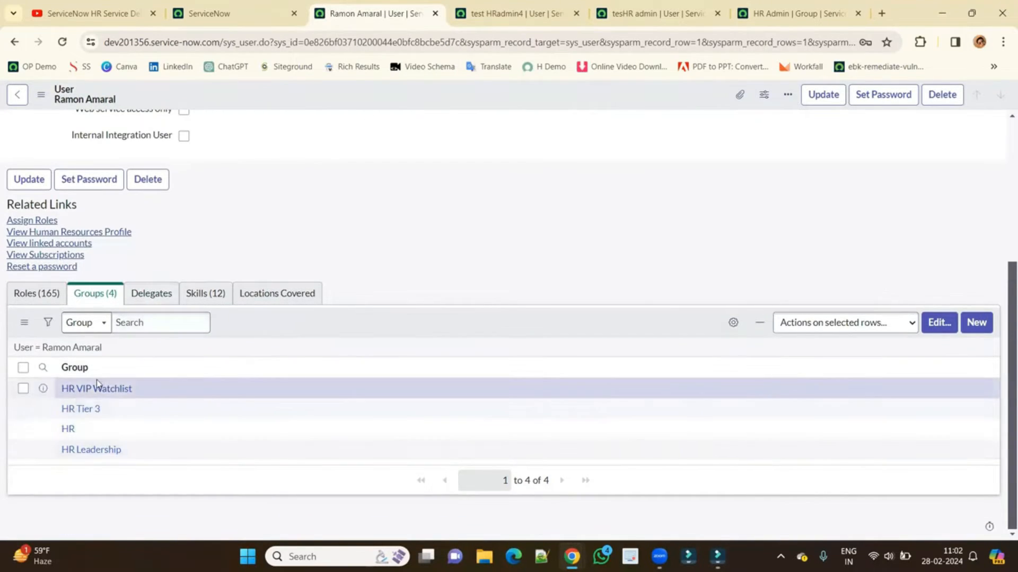
ctrl+click(77, 409)
ctrl+click(76, 451)
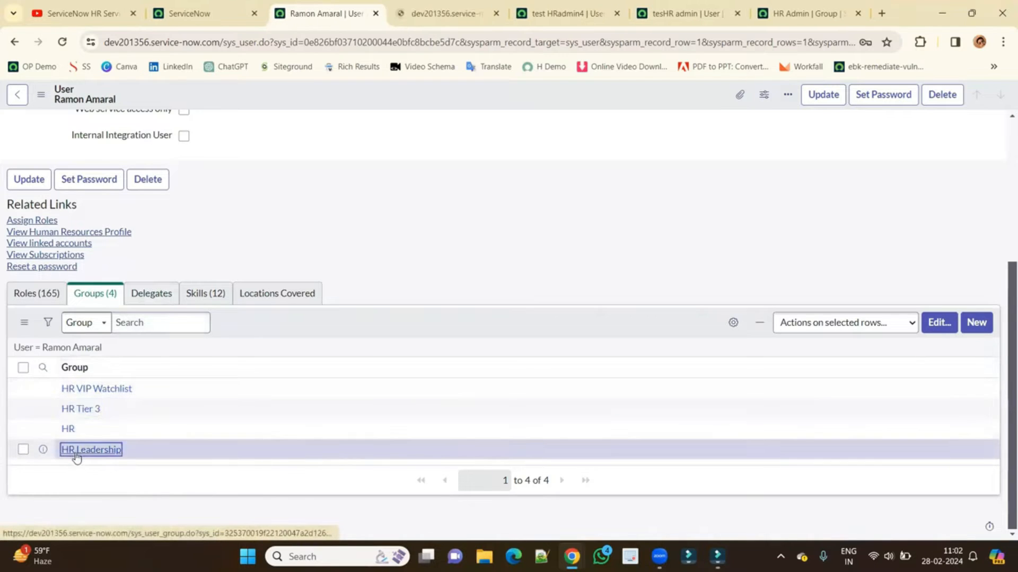
click(392, 13)
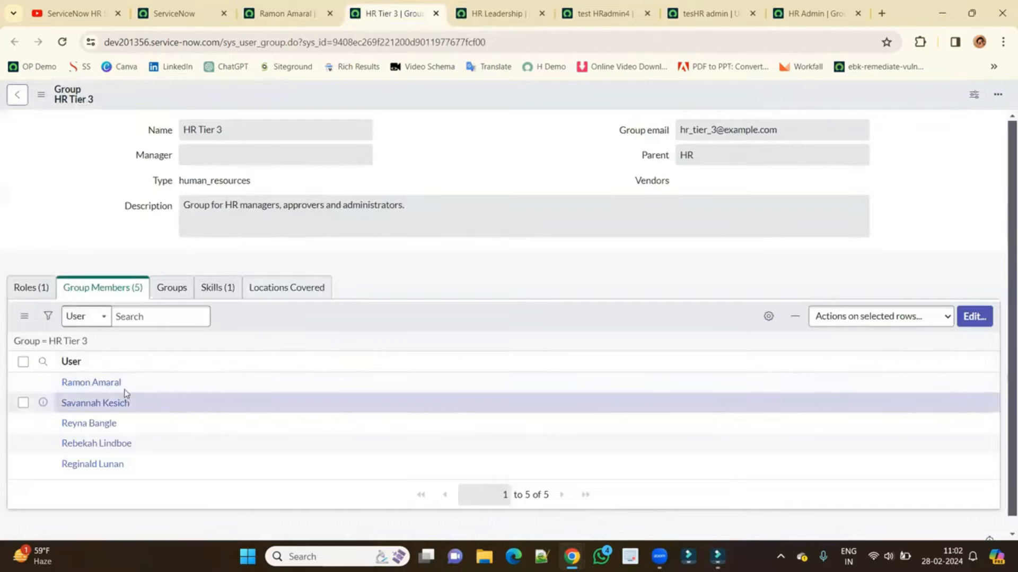
click(206, 288)
click(37, 289)
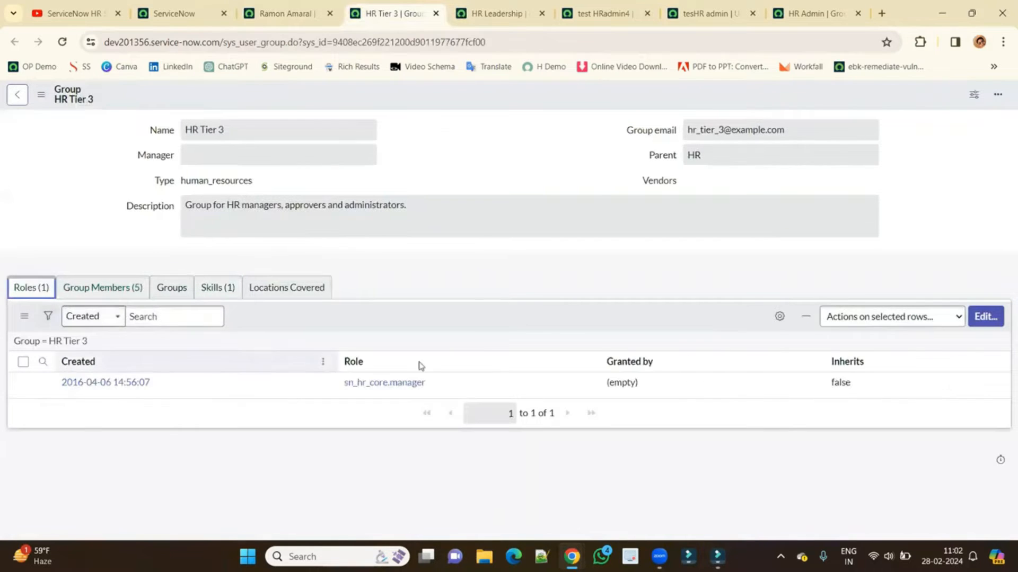
drag(430, 385, 339, 387)
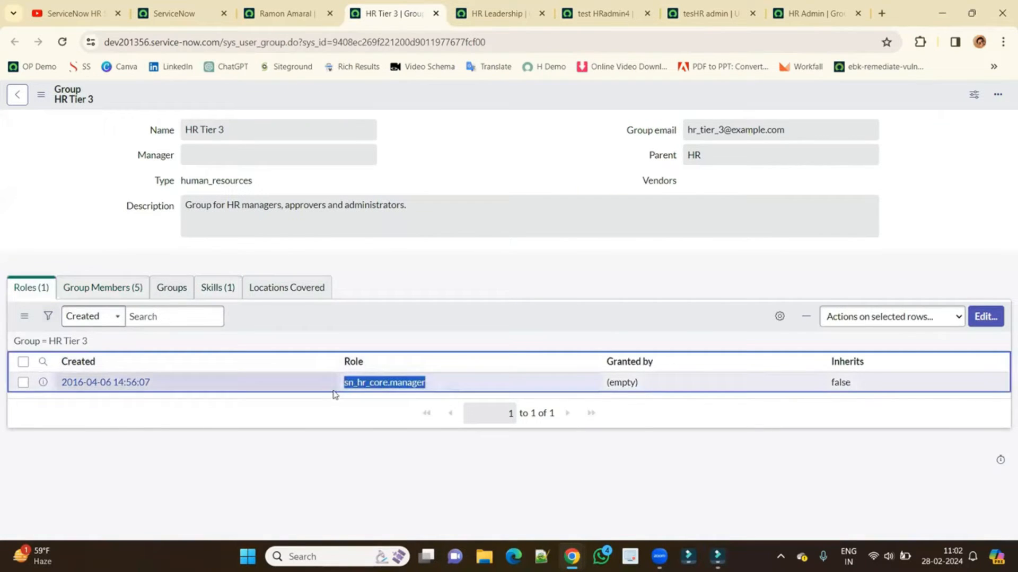
Confirm HR Leadership also grants sn_hr_core.manager, then close both group tabs.
click(498, 14)
click(30, 288)
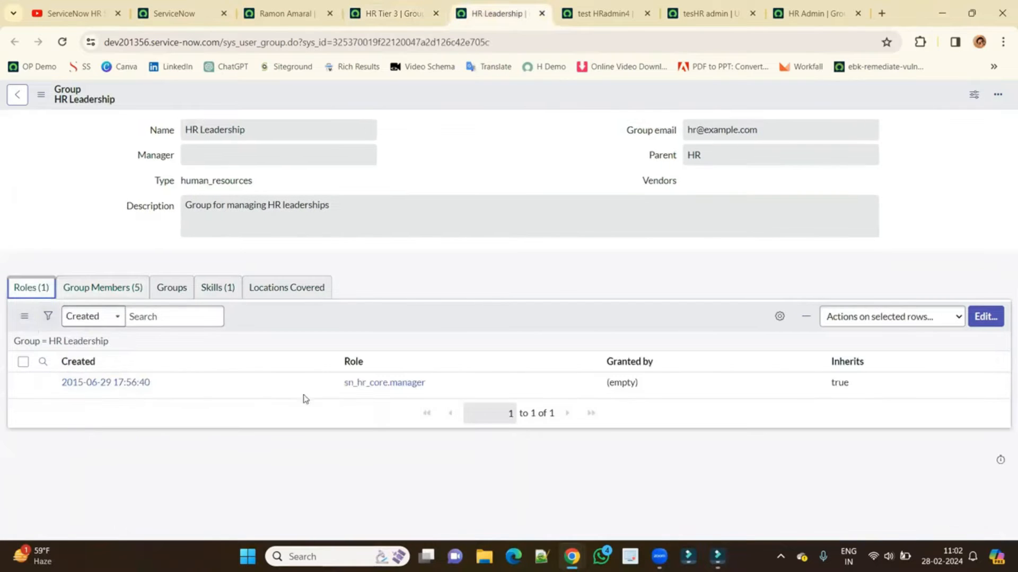
drag(430, 384, 340, 383)
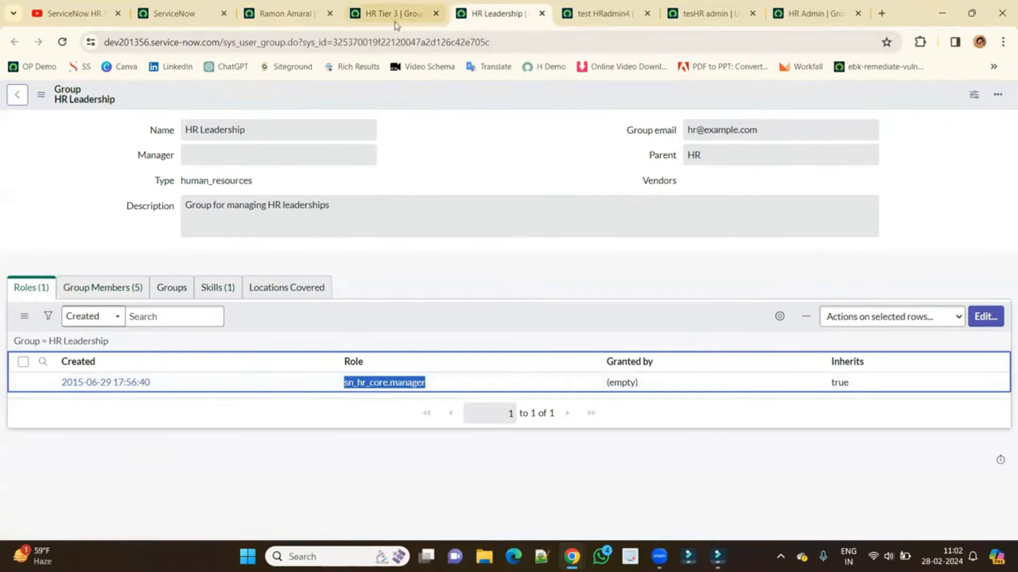
click(436, 14)
click(435, 13)
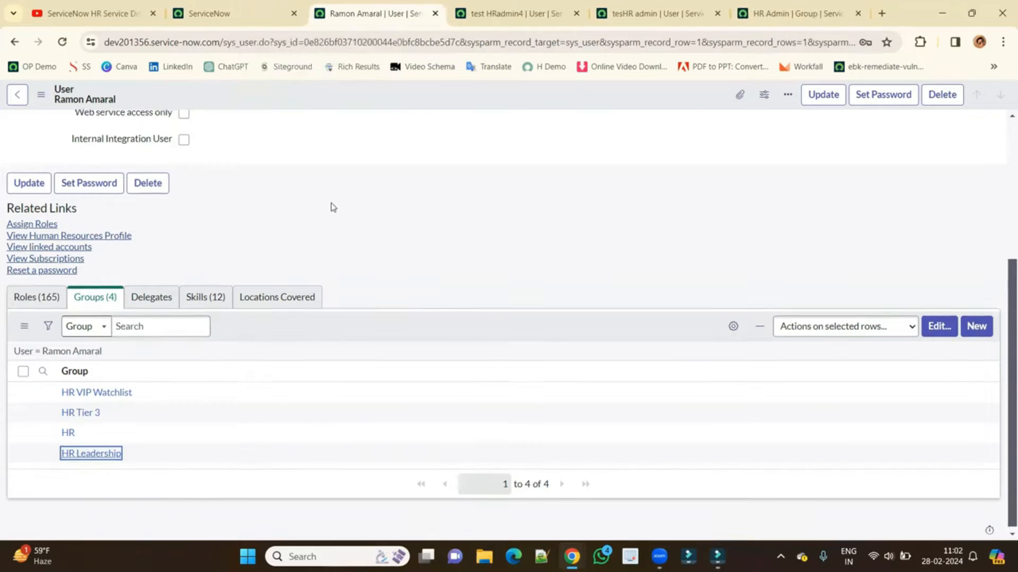
scroll(330, 205, up, 5)
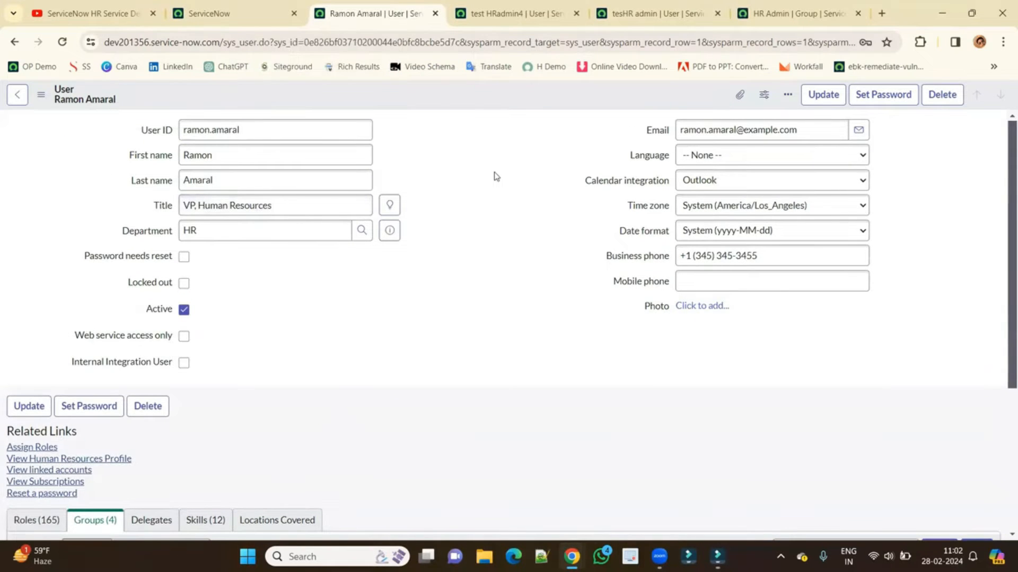
Generate, copy and save a new password for the test HR admin, then open an Incognito window.
click(525, 4)
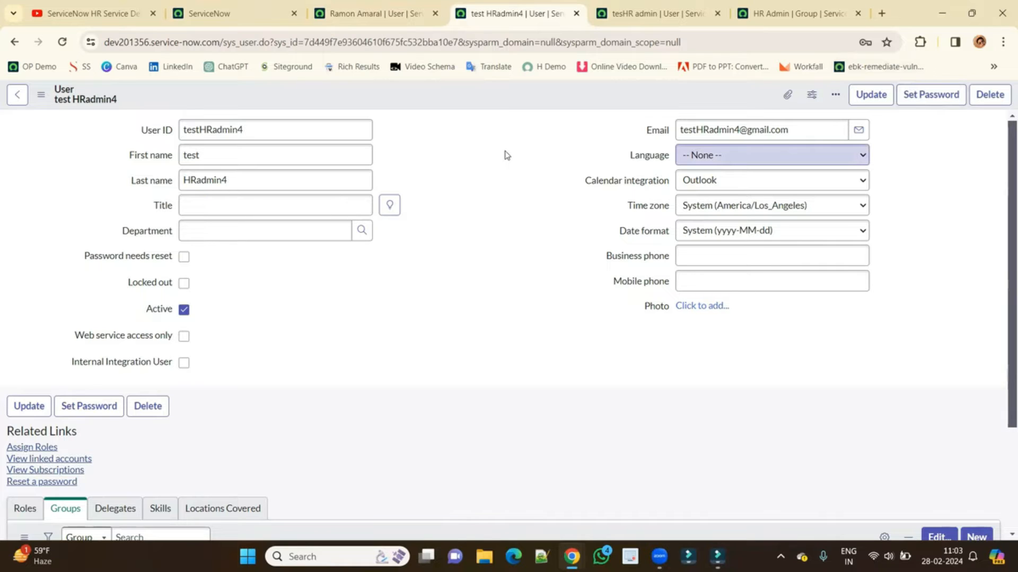
click(925, 100)
click(575, 155)
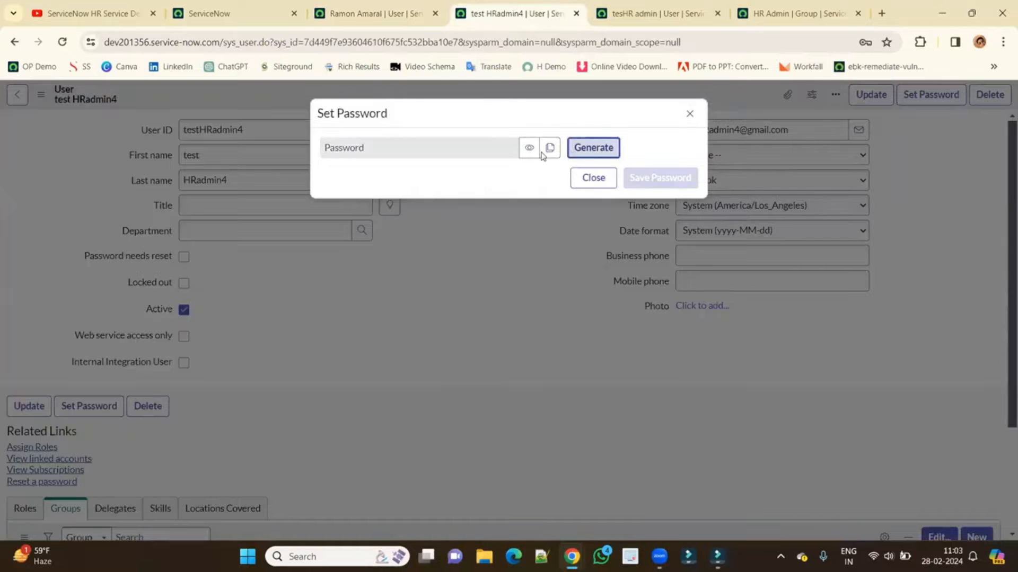
click(549, 180)
click(658, 219)
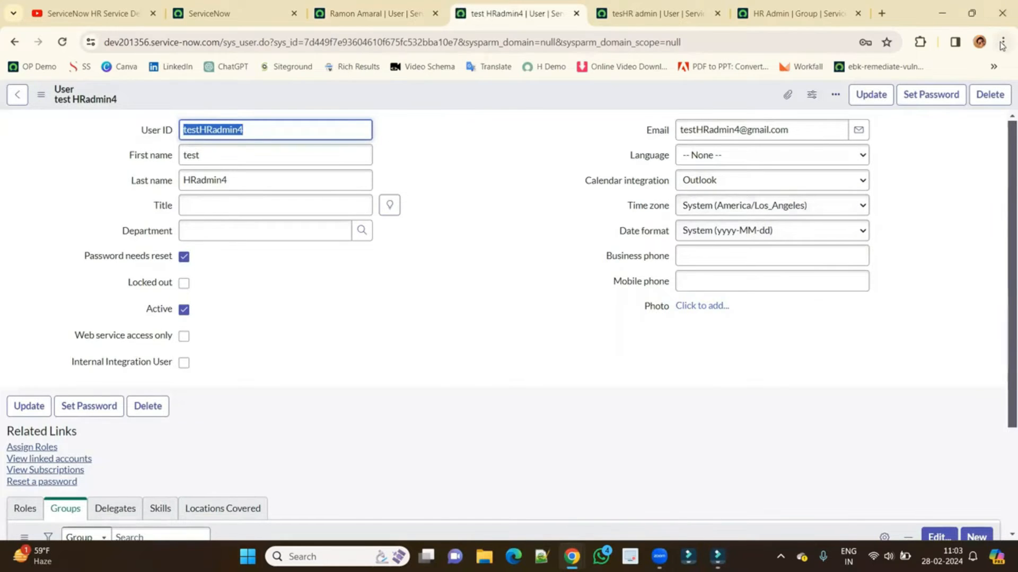
key(ctrl+shift+n)
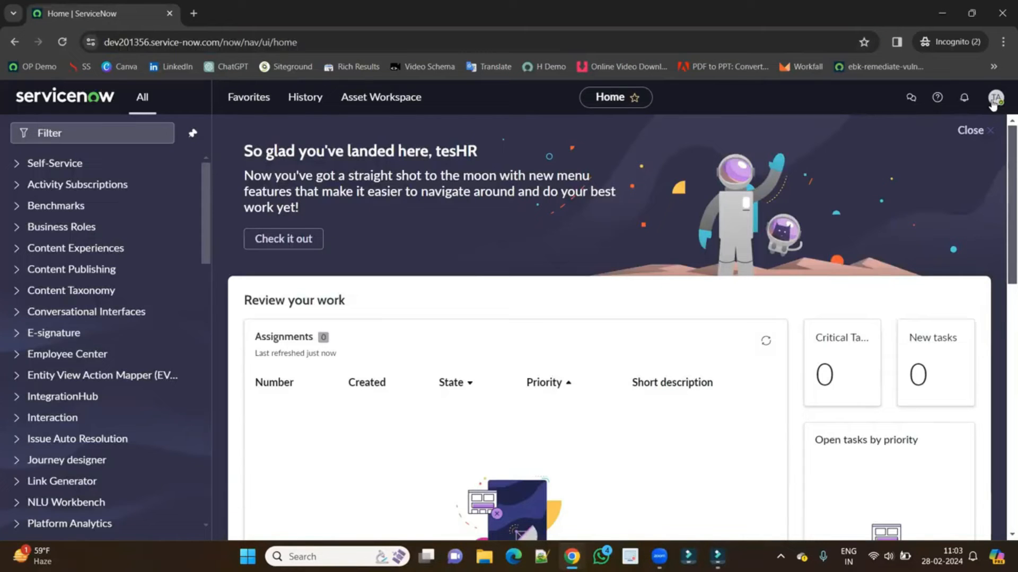
Sign out, then log in as the test HR admin using the copied ID and password.
click(995, 100)
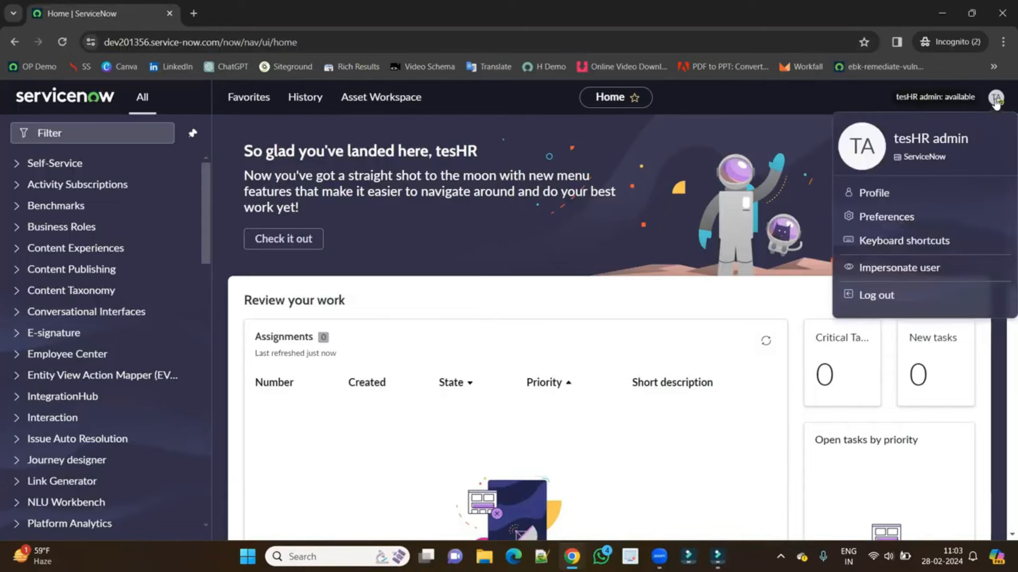
click(888, 295)
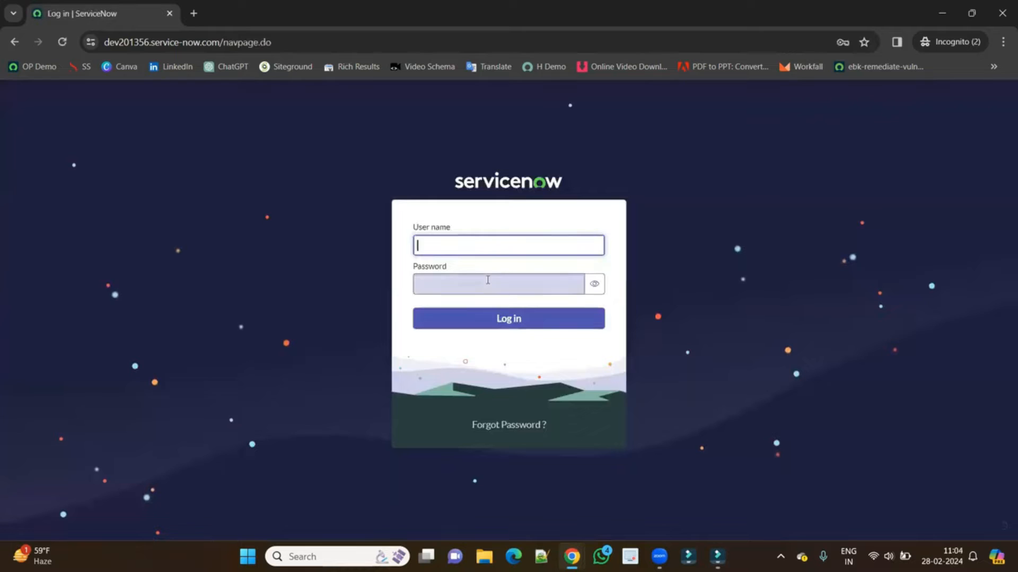
click(486, 282)
key(ctrl+v)
key(alt+Tab)
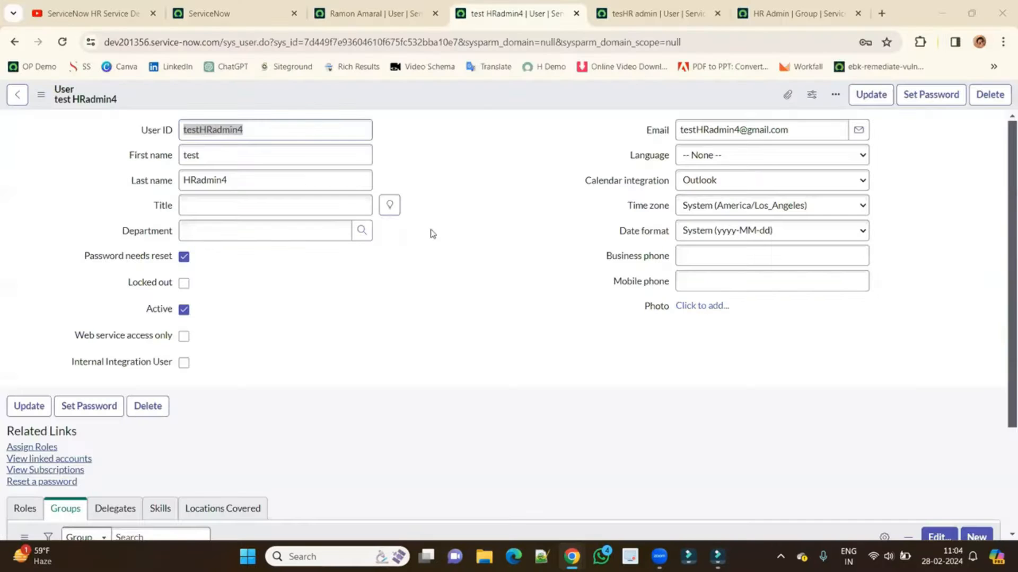
double_click(247, 131)
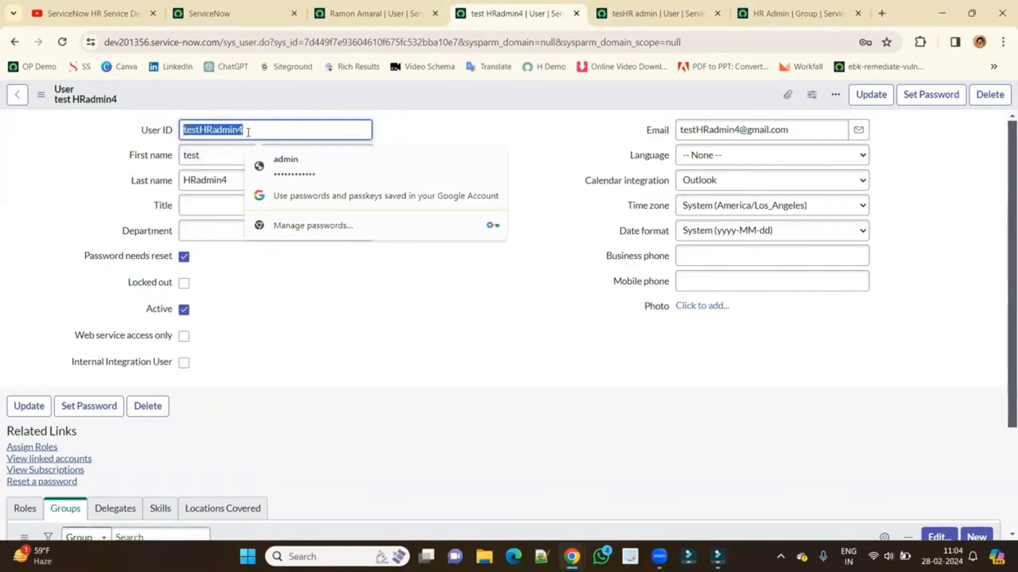
key(alt+Tab)
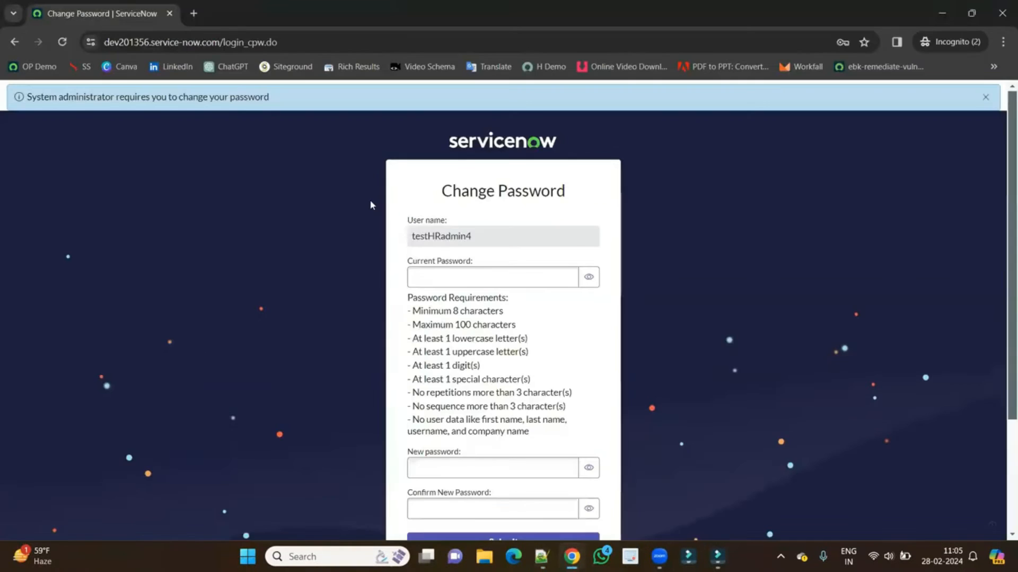
Change the required password by entering the current and a new password.
click(460, 277)
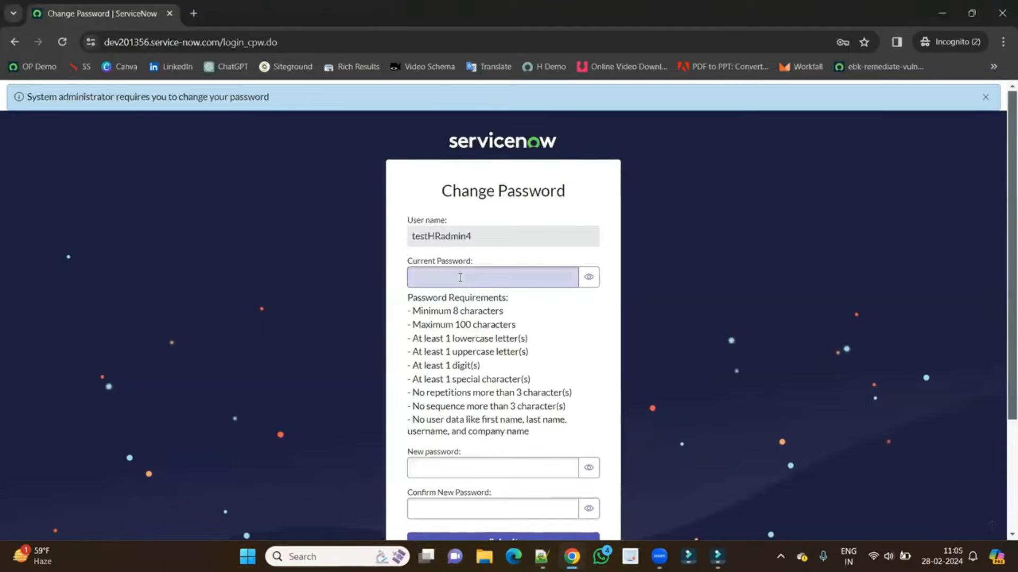
key(ctrl+v)
scroll(462, 310, down, 3)
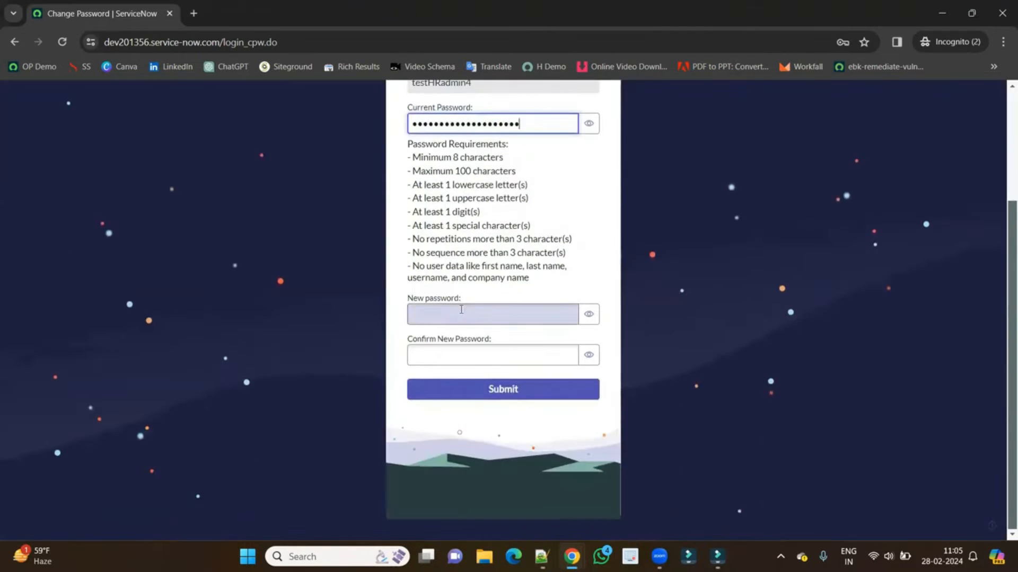
click(461, 310)
text(••••)
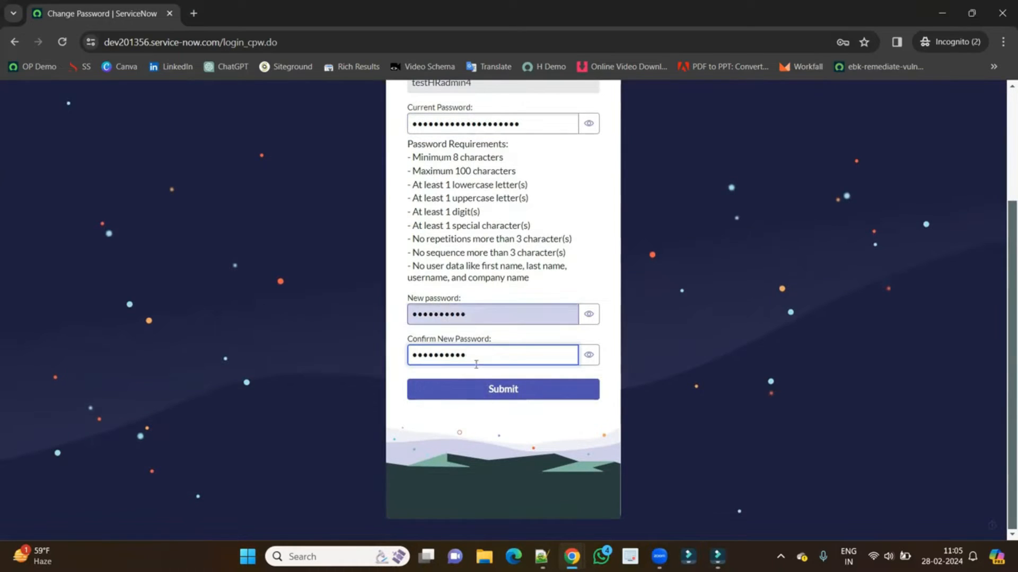
click(491, 398)
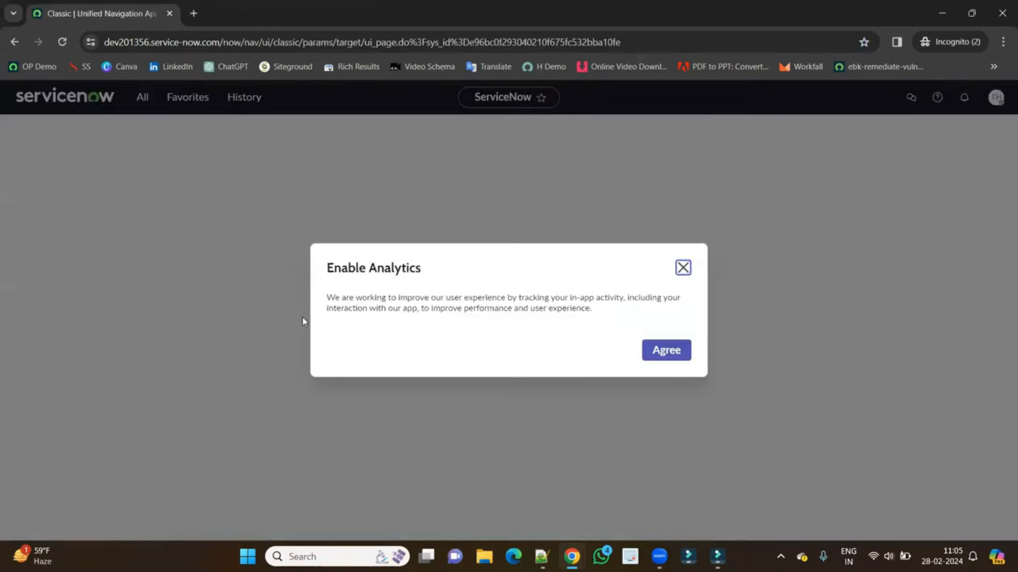
Agree to analytics, pin the All menu, collapse Self-Service and dismiss the welcome tour.
click(658, 356)
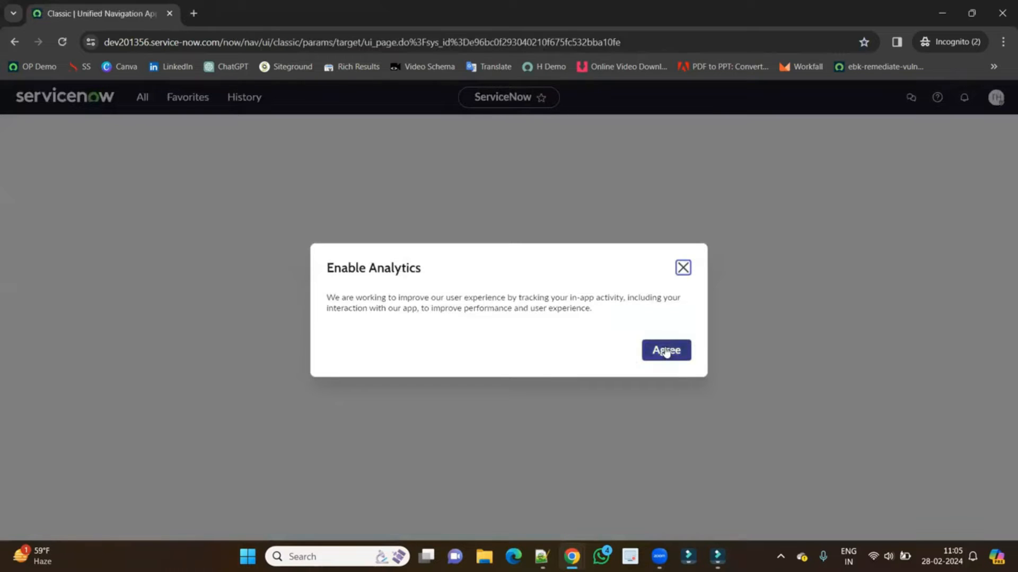
click(142, 98)
click(231, 140)
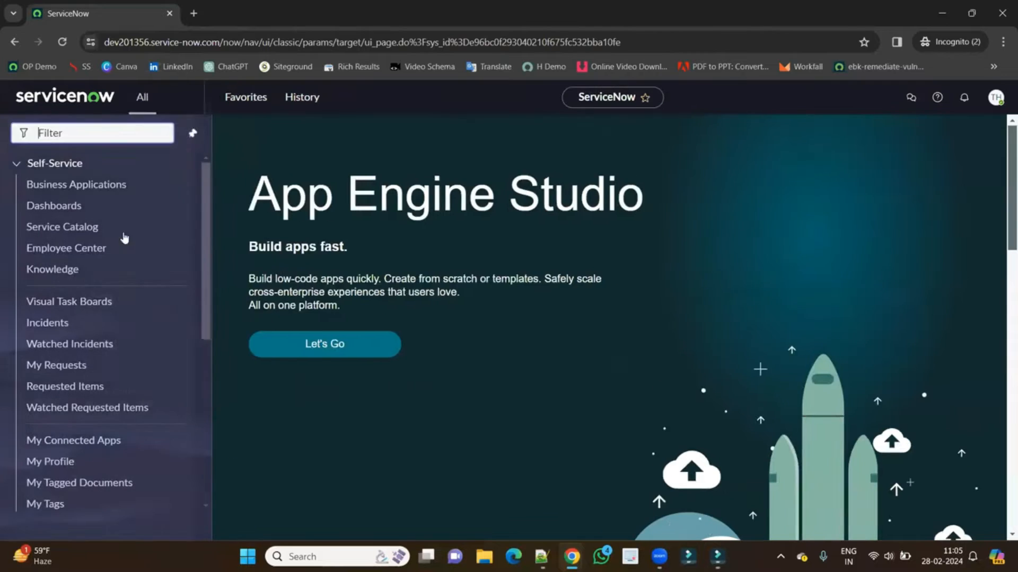
click(84, 165)
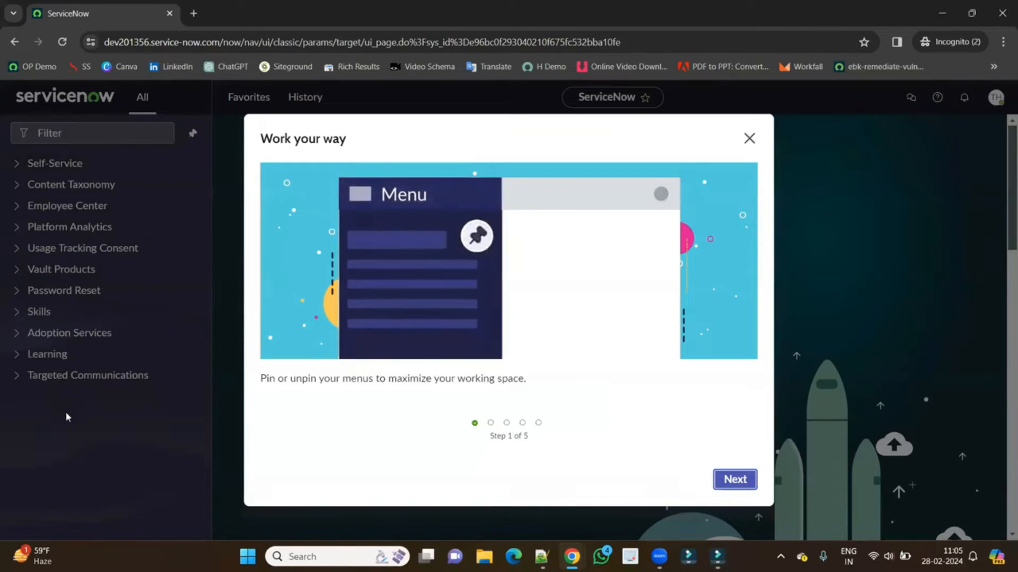
click(749, 142)
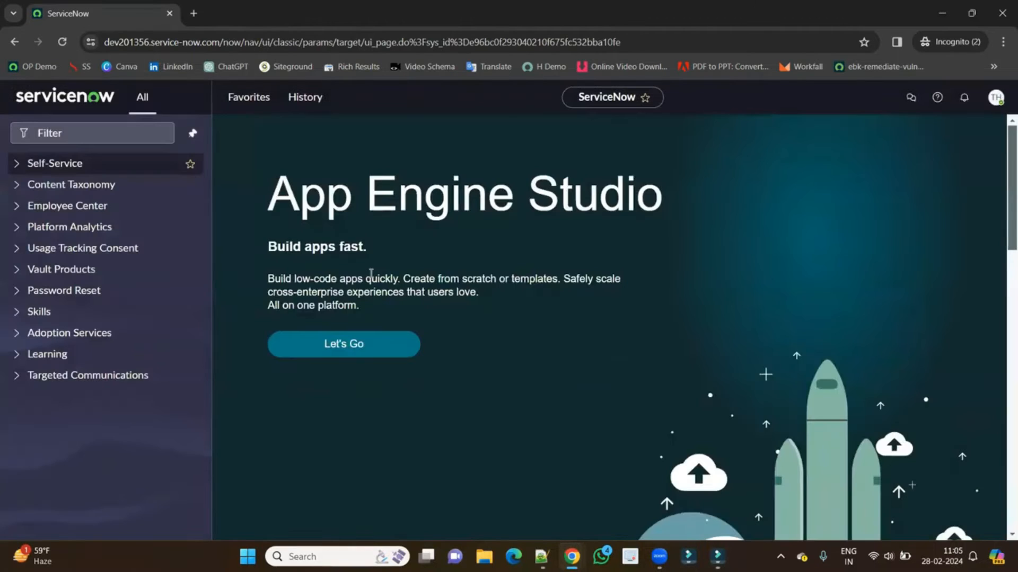
key(alt+Tab)
key(alt+Tab)
key(Tab)
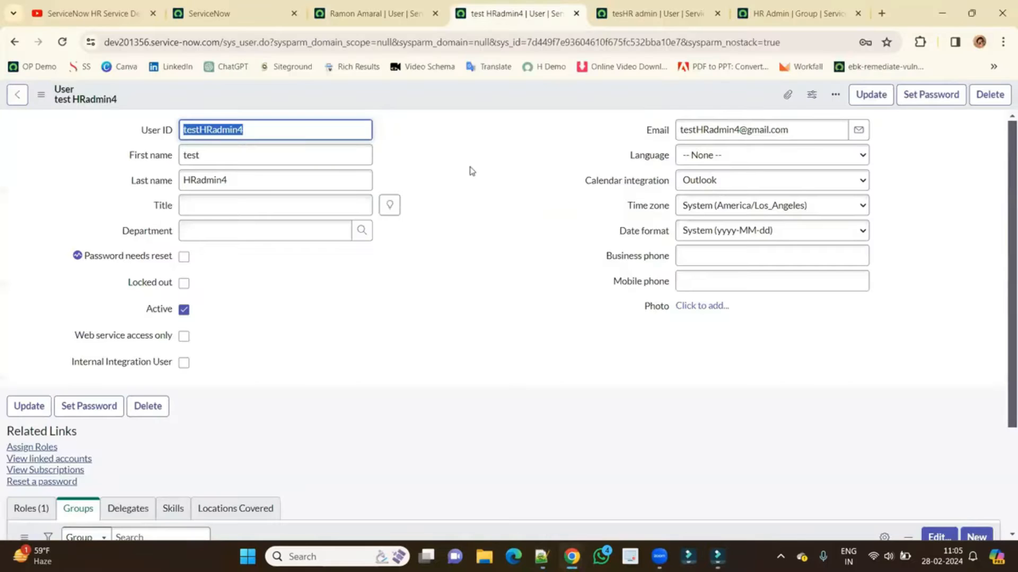
Impersonate a recent user from the home tab's account menu.
click(472, 170)
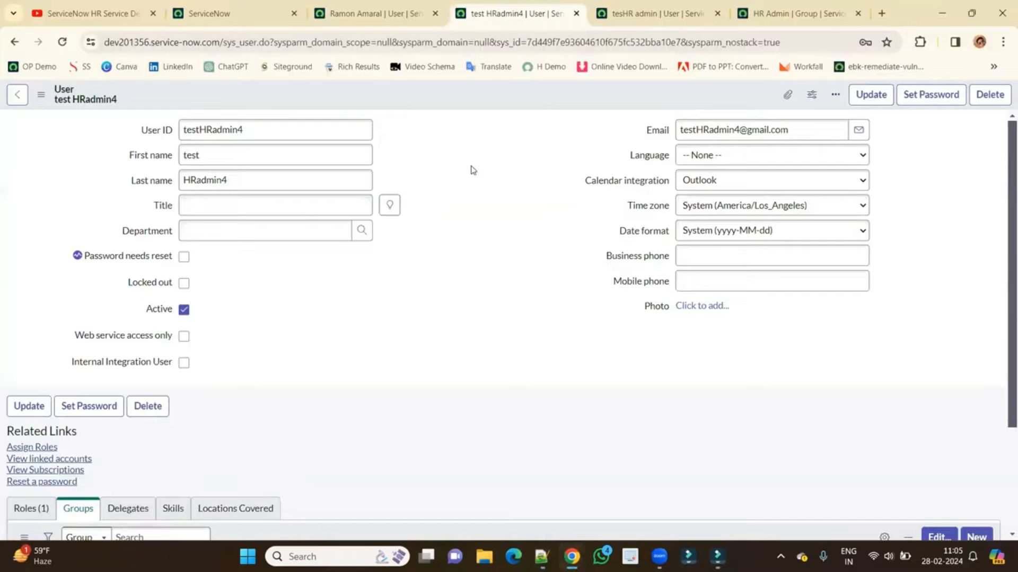
click(233, 7)
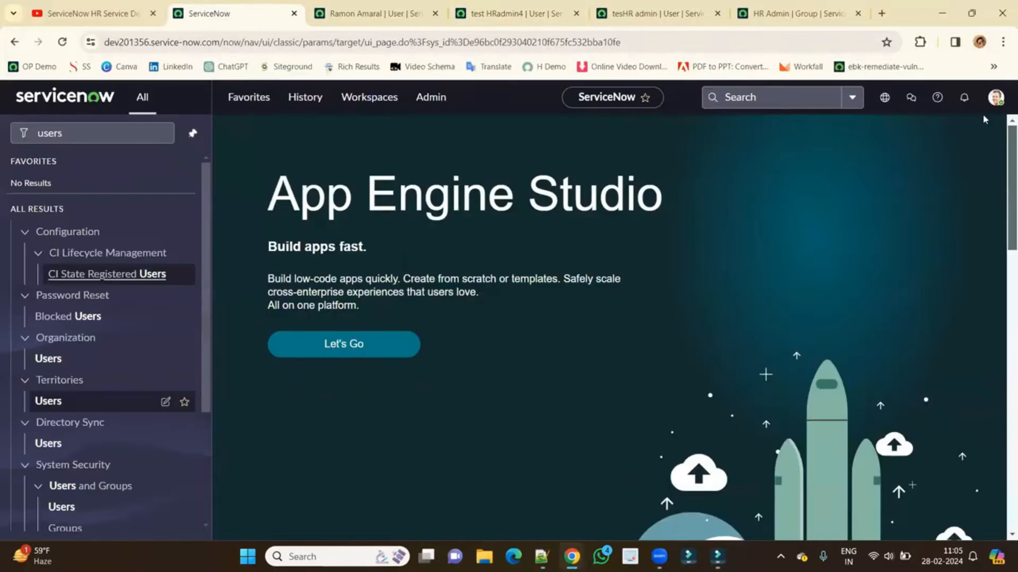
click(995, 97)
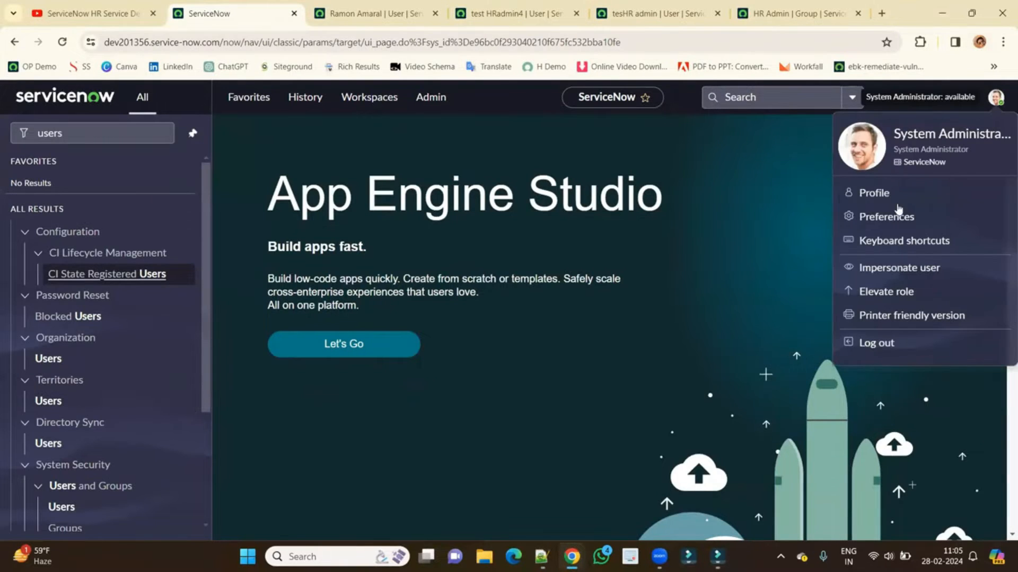
click(884, 270)
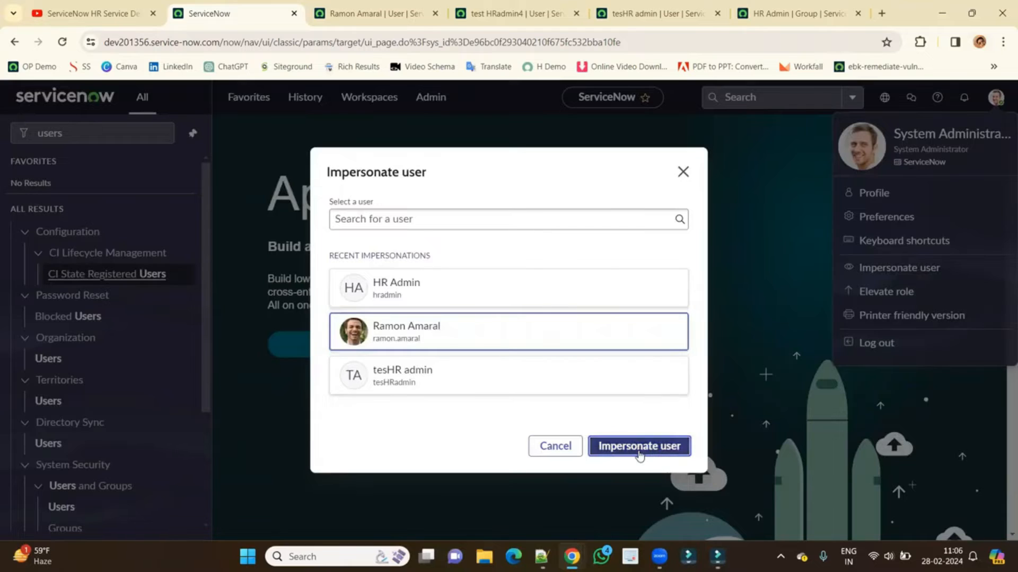
click(639, 449)
Reload the test HR admin's record, check its Roles and empty Groups, and edit groups.
click(509, 13)
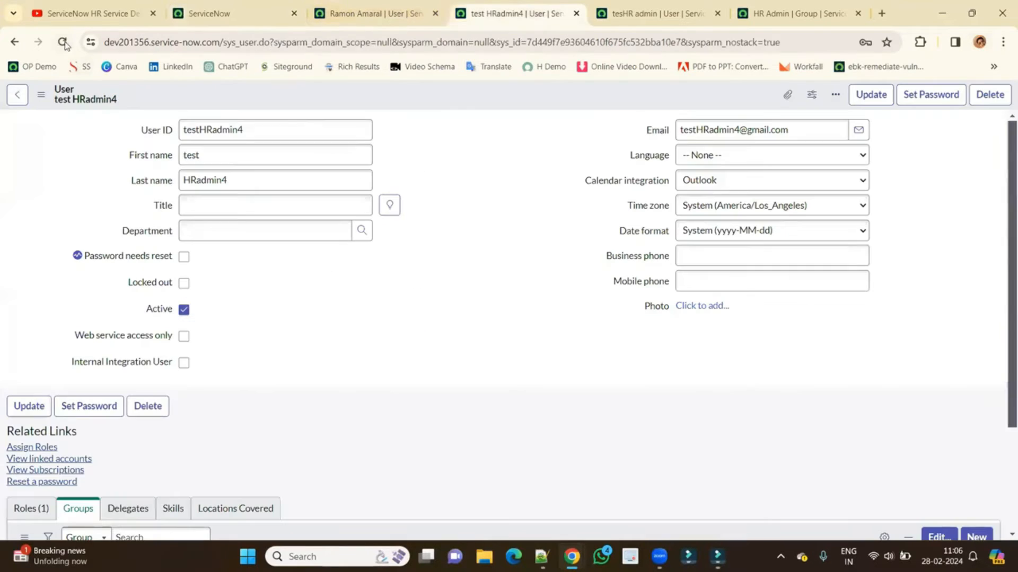
click(62, 41)
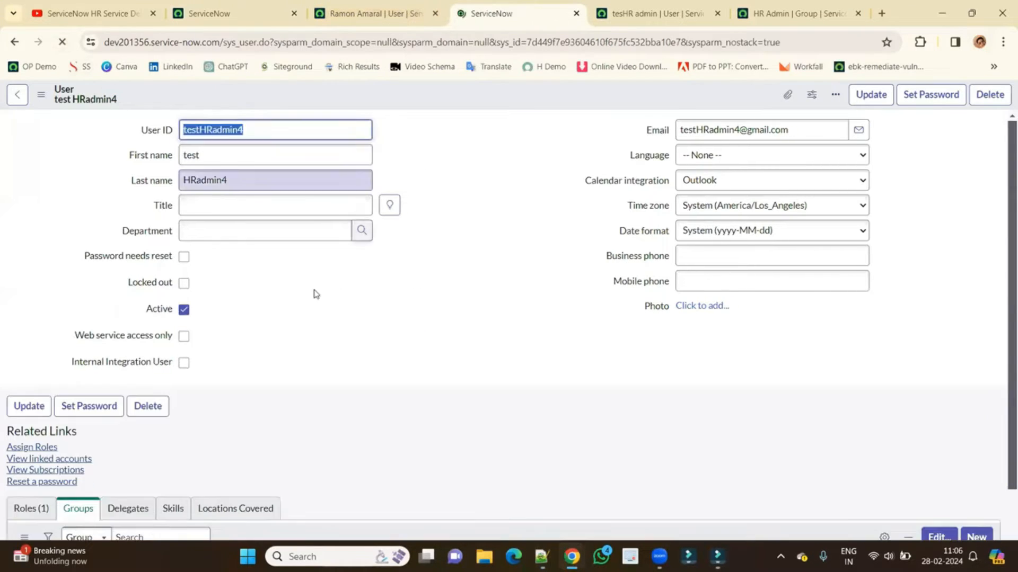
scroll(313, 293, down, 3)
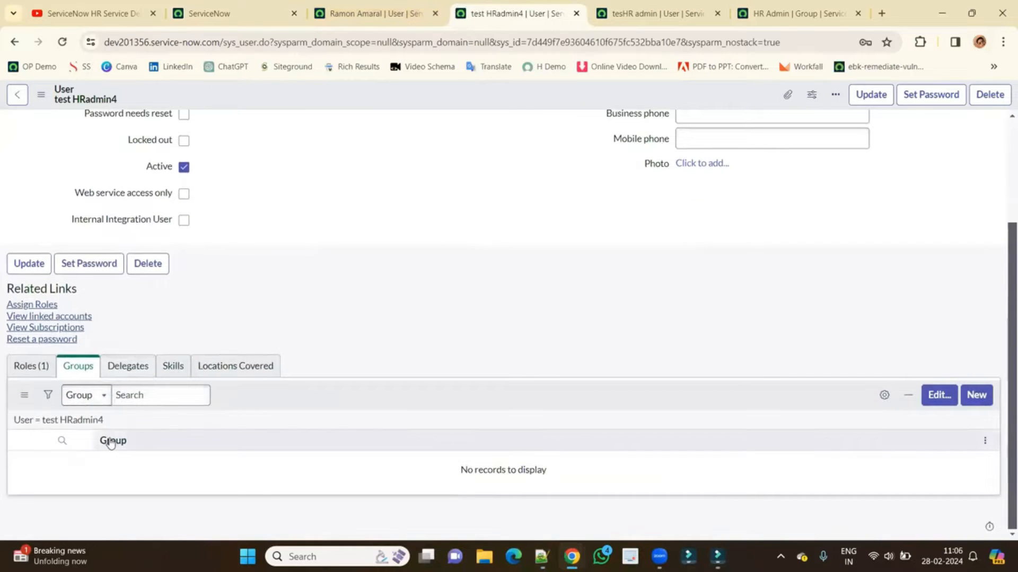
drag(111, 441, 51, 392)
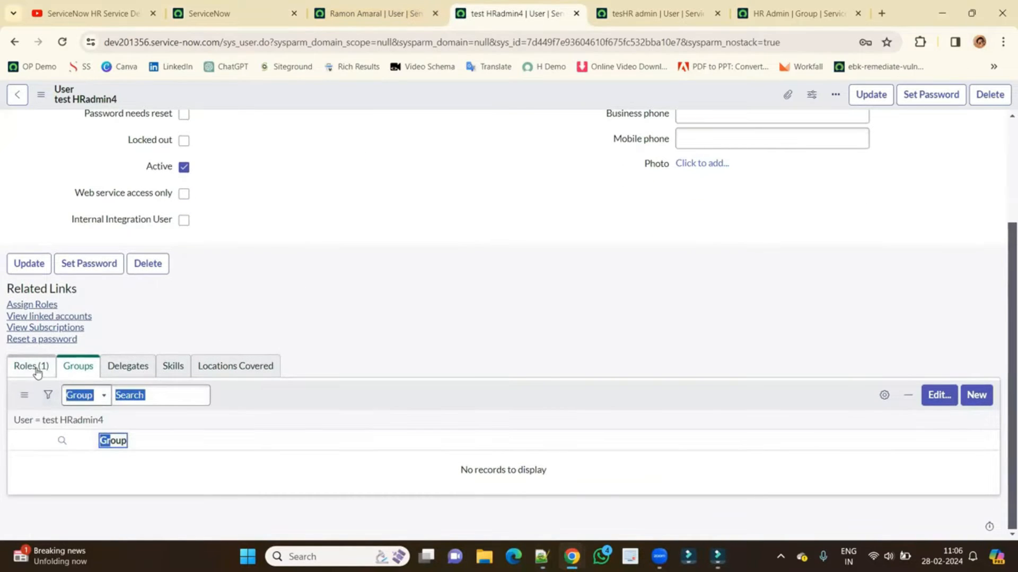
click(36, 367)
drag(129, 455, 59, 450)
click(74, 355)
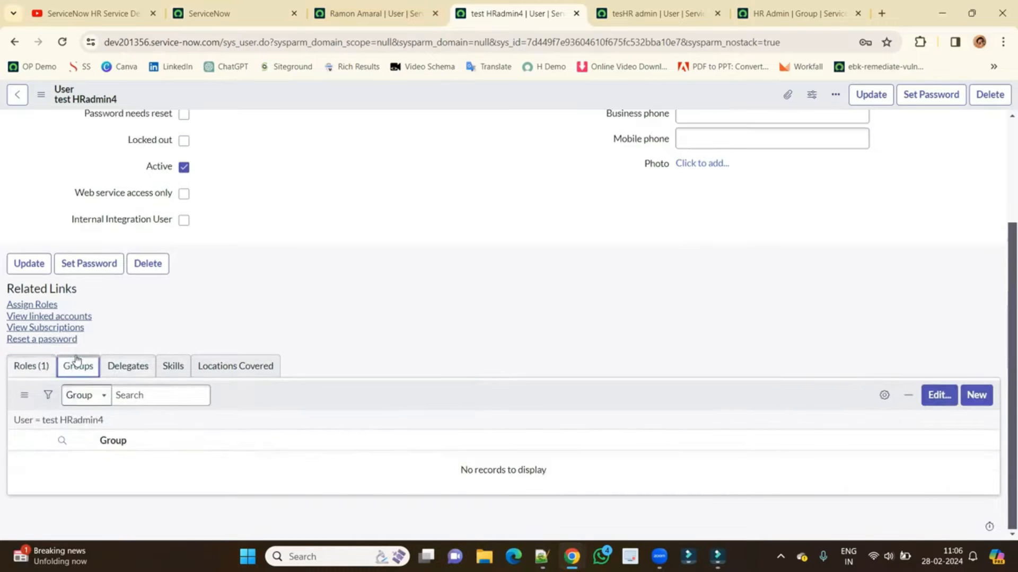
click(938, 396)
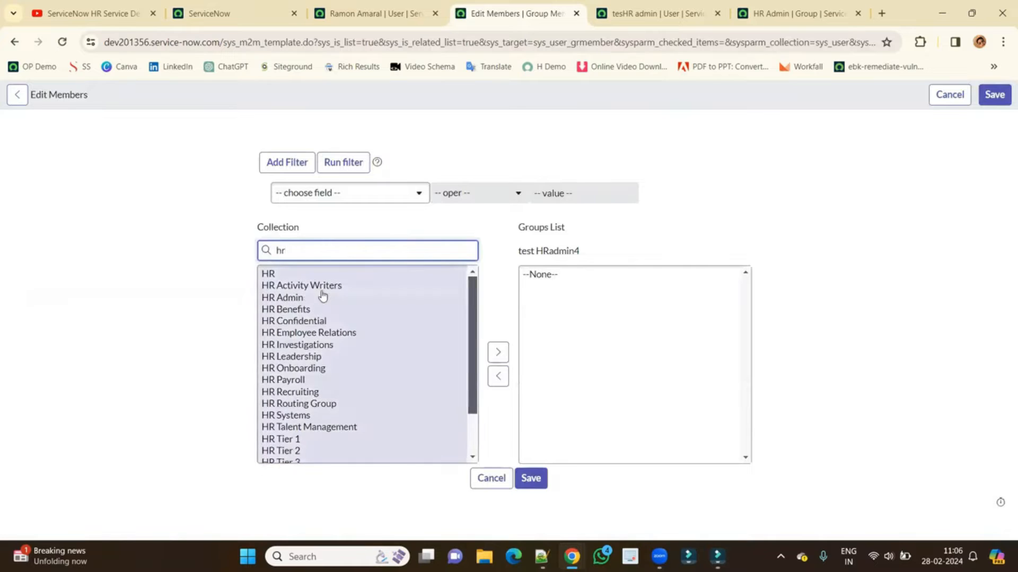
Move HR Admin into the test user's groups and save the membership.
click(320, 299)
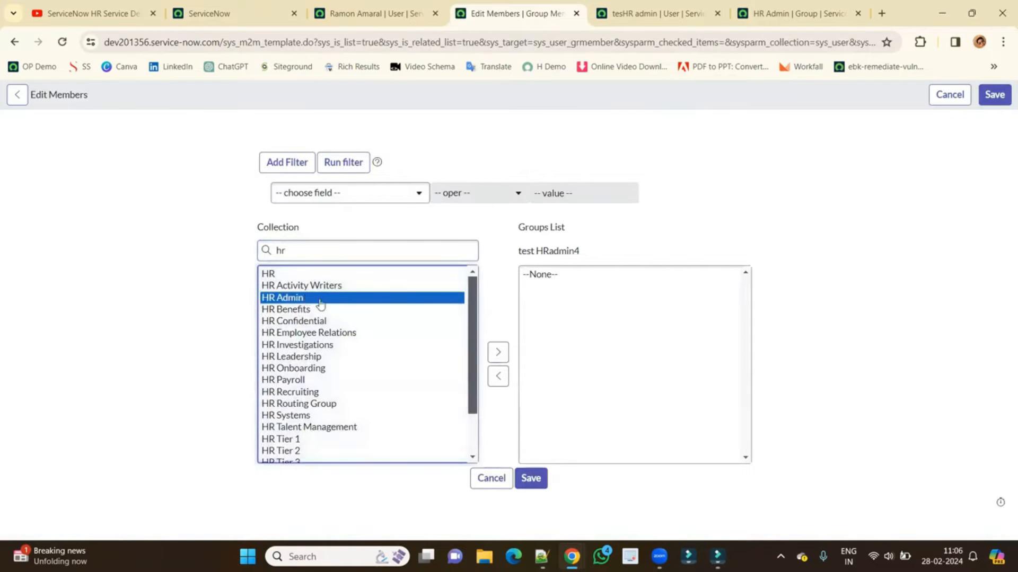
click(498, 352)
click(528, 479)
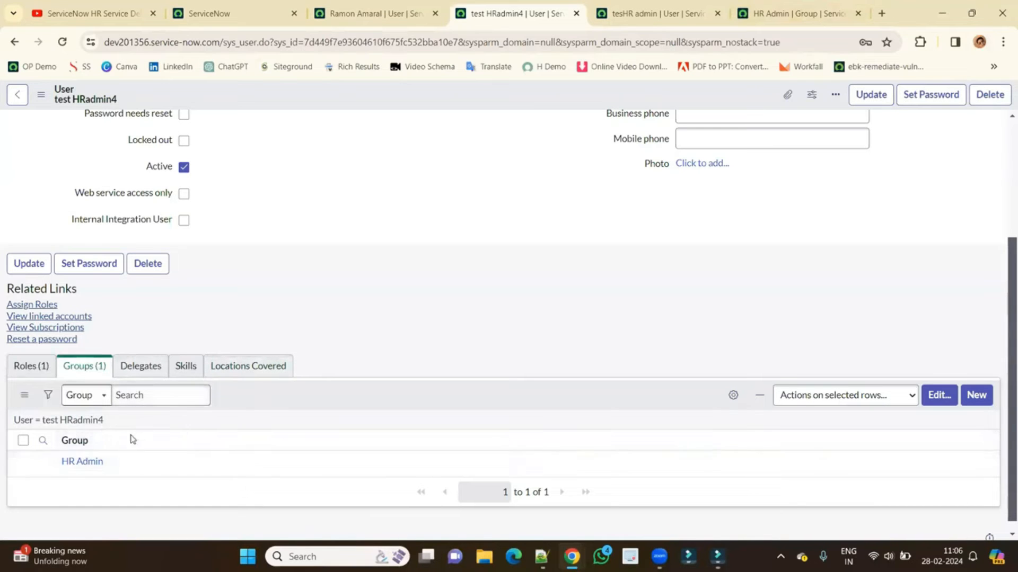
scroll(147, 461, up, 4)
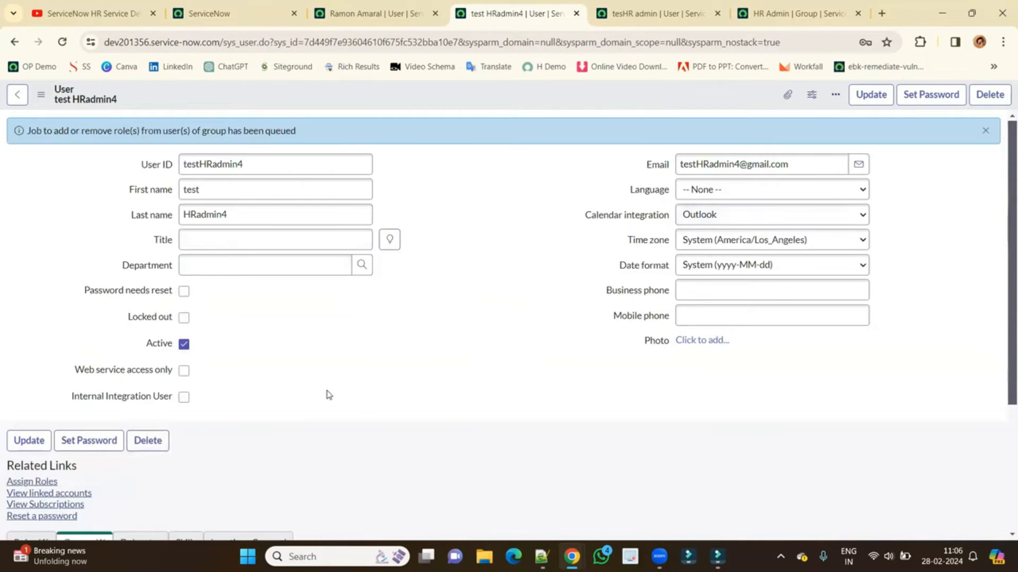
scroll(326, 392, down, 3)
scroll(329, 392, up, 3)
Stop impersonating the other user in the main ServiceNow tab.
click(246, 14)
click(998, 98)
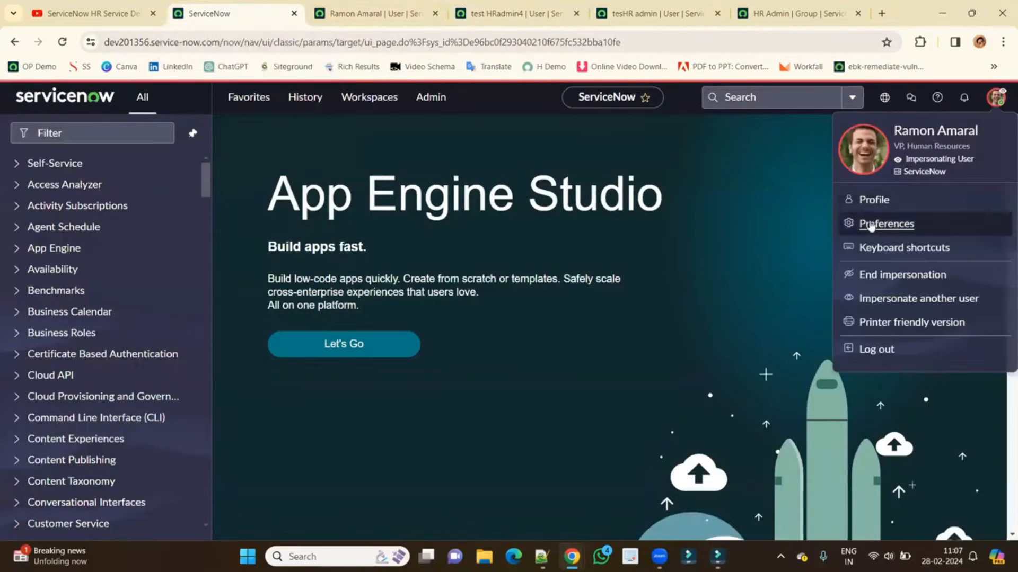
click(879, 276)
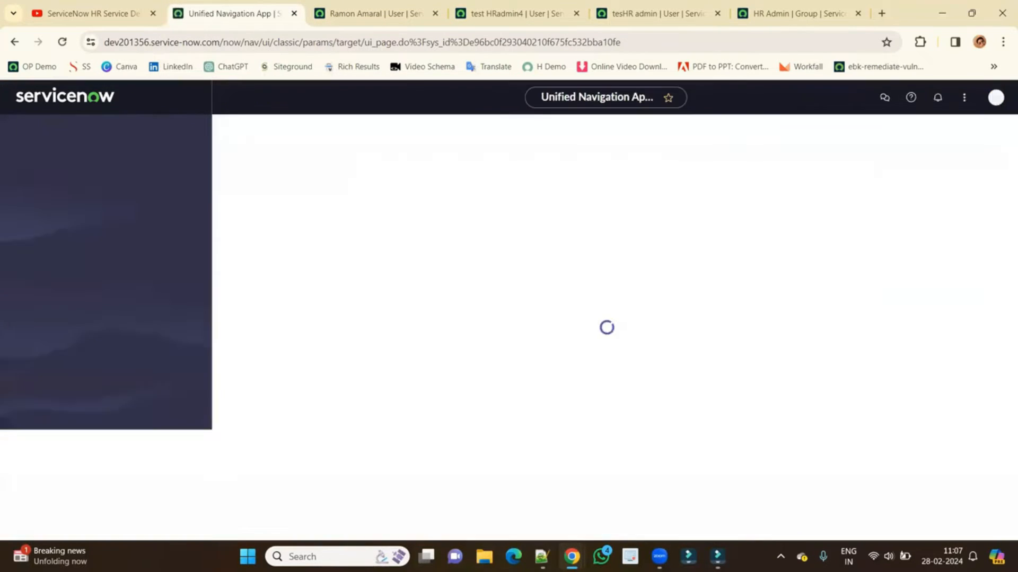
In the private window, sign out and log back in as the HR admin test user.
mouse_move(571, 556)
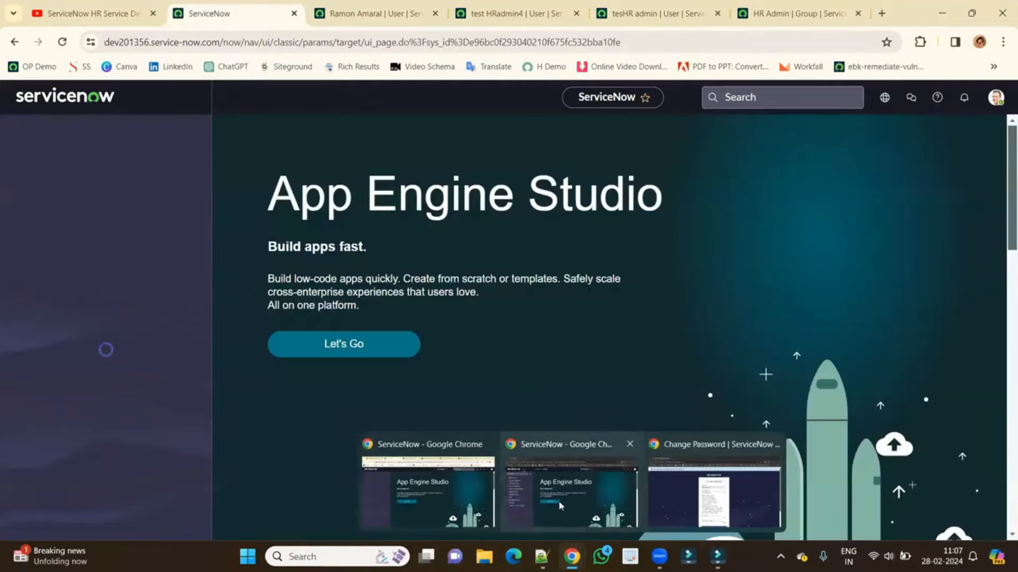
click(558, 501)
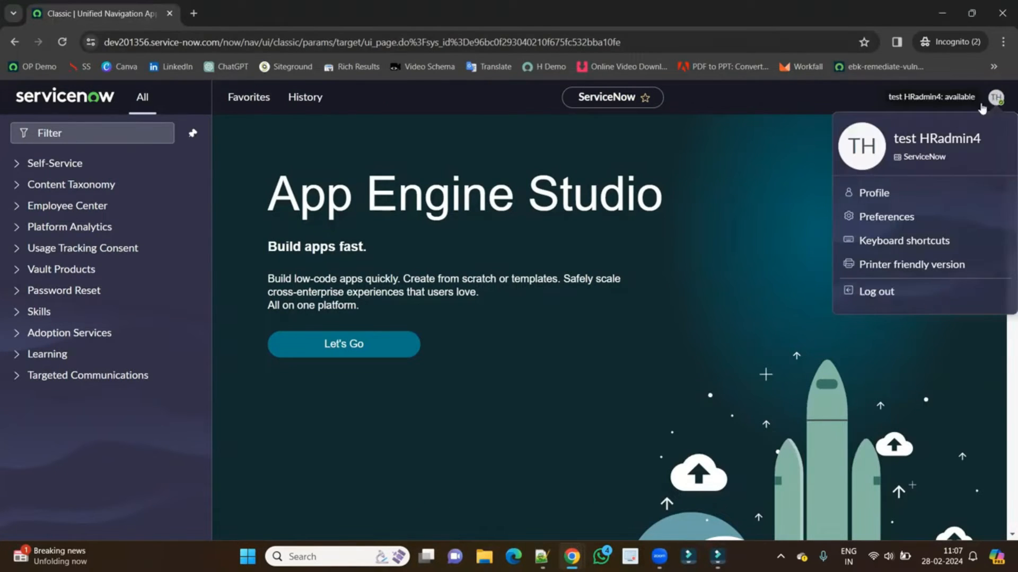
click(876, 291)
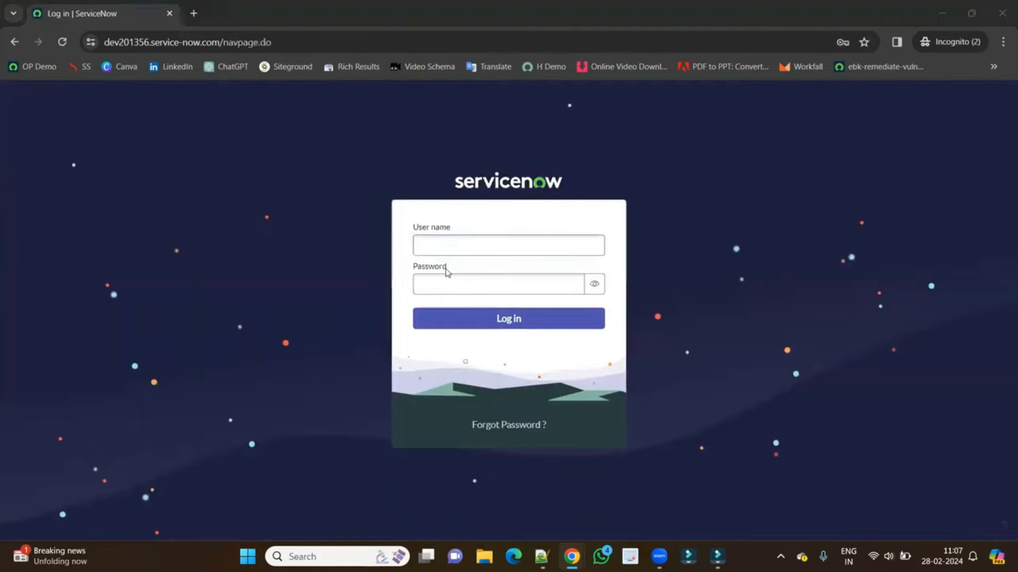
key(alt+Tab)
click(450, 246)
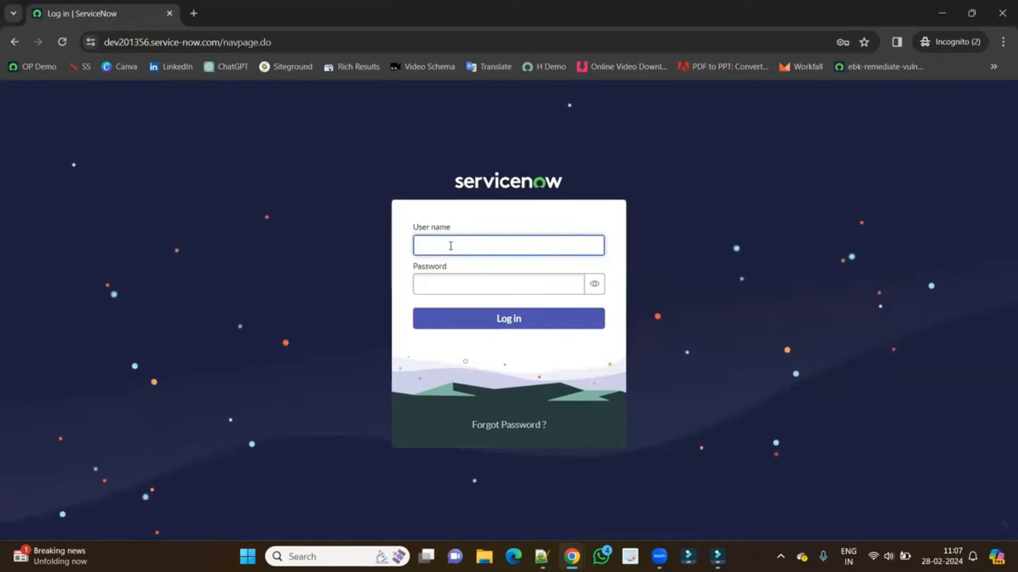
key(ctrl+v)
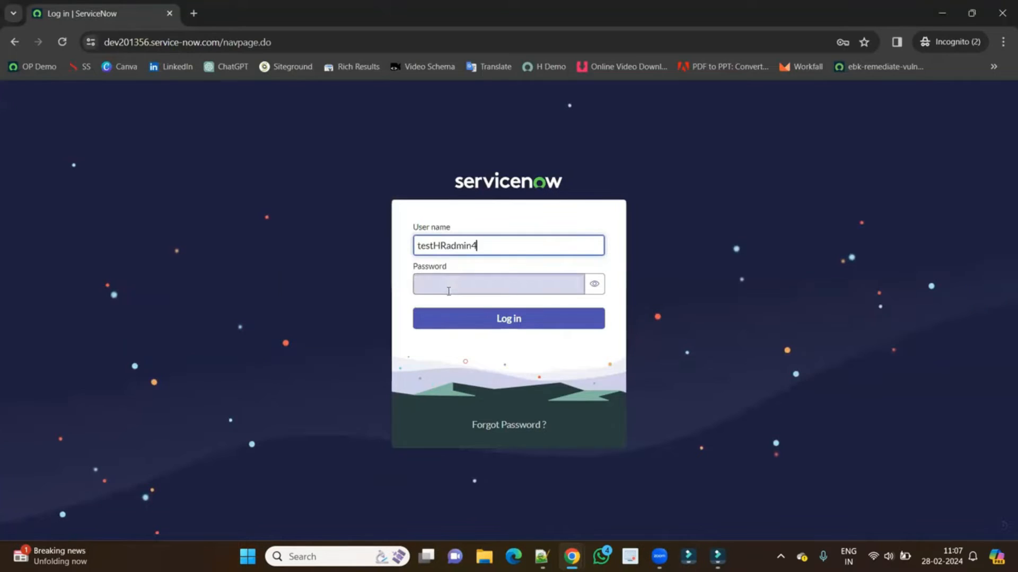
click(459, 284)
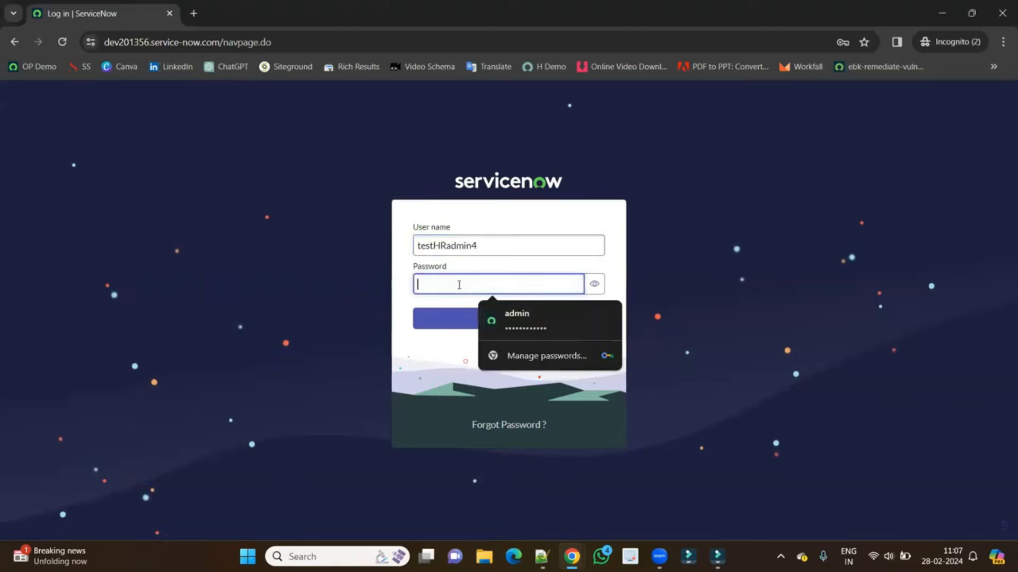
text(••)
click(495, 324)
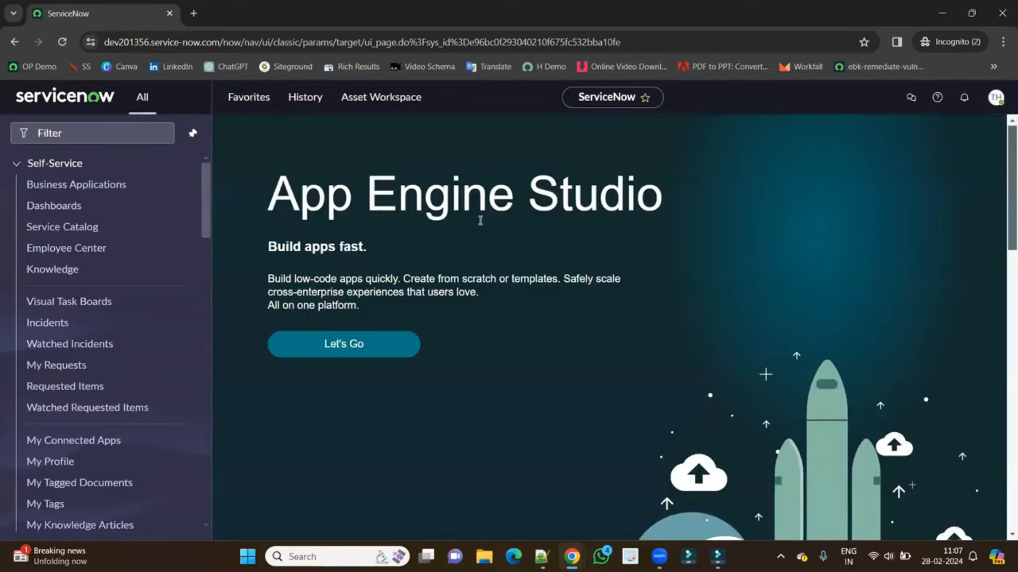
Collapse Self-Service and check the HR Case Management modules available to the HR admin.
click(77, 163)
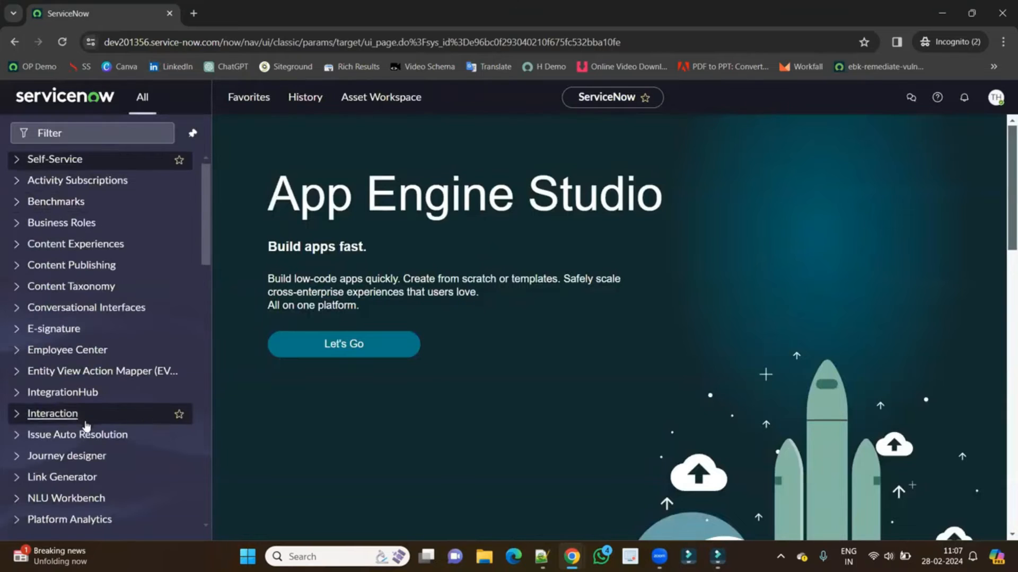
scroll(85, 414, down, 7)
scroll(88, 421, down, 5)
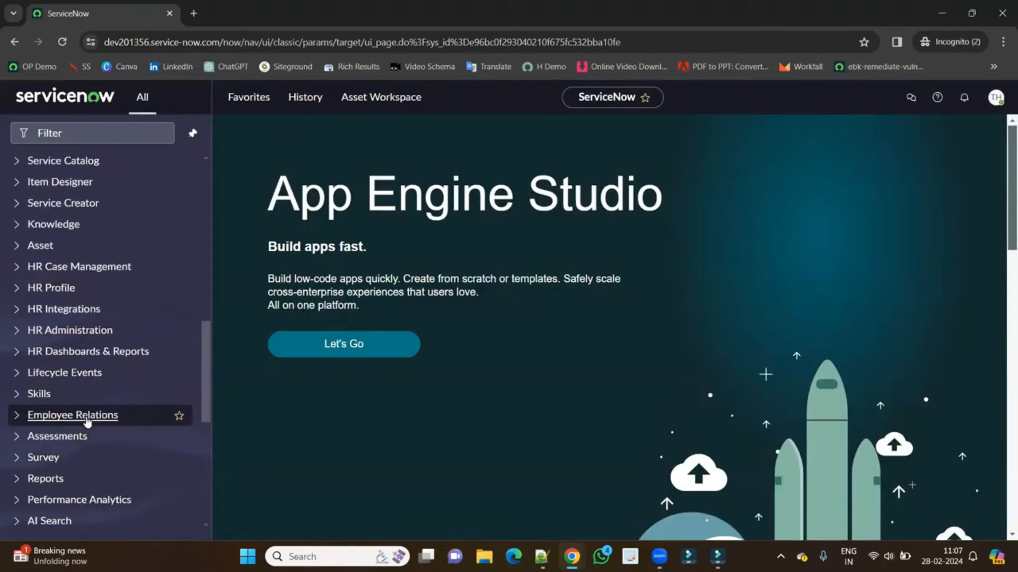
click(76, 268)
click(75, 268)
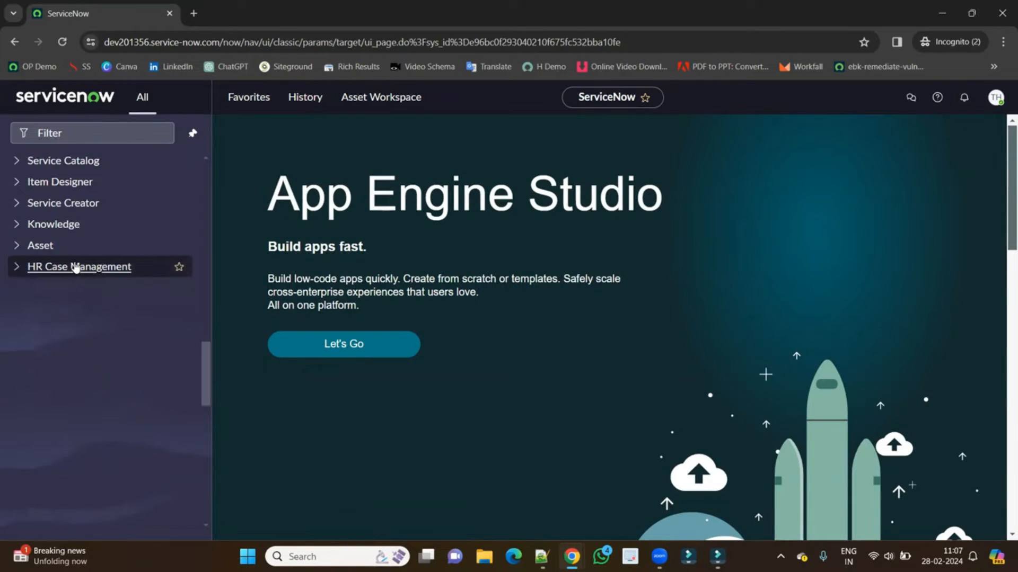
Review the HR Administration modules, then return to the administrator's ServiceNow tab.
click(72, 330)
scroll(68, 332, down, 3)
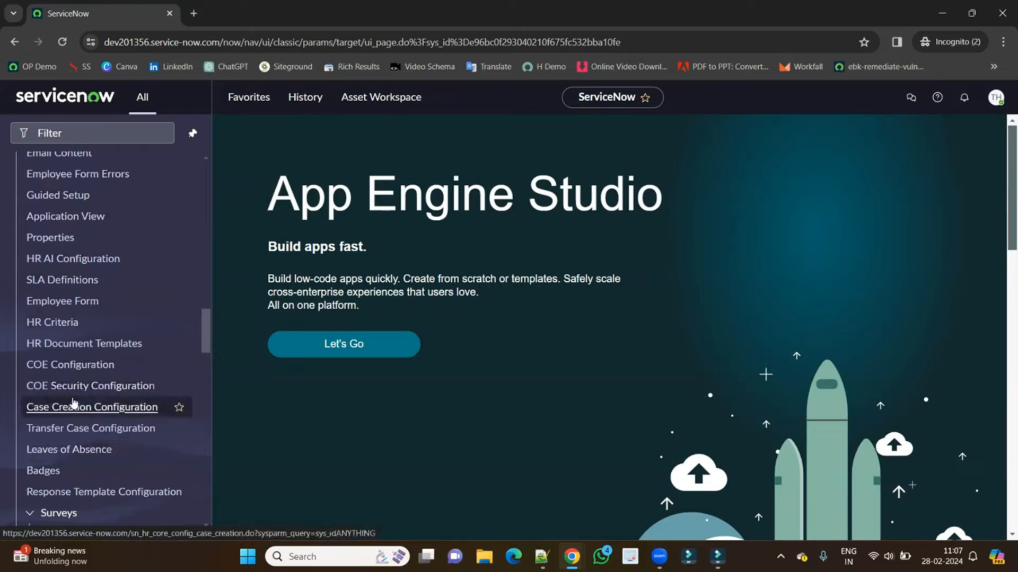
scroll(73, 403, down, 9)
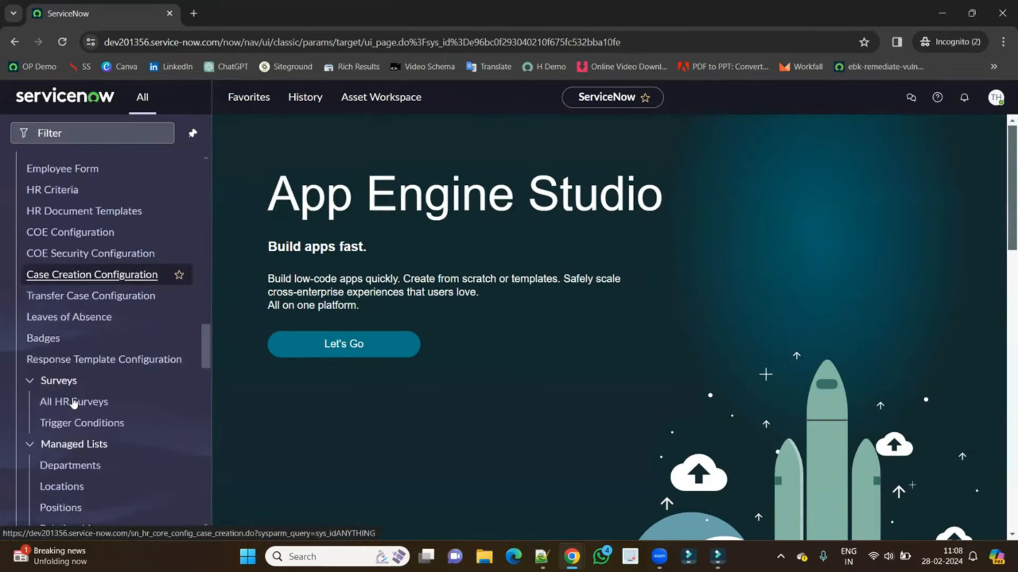
scroll(74, 402, down, 3)
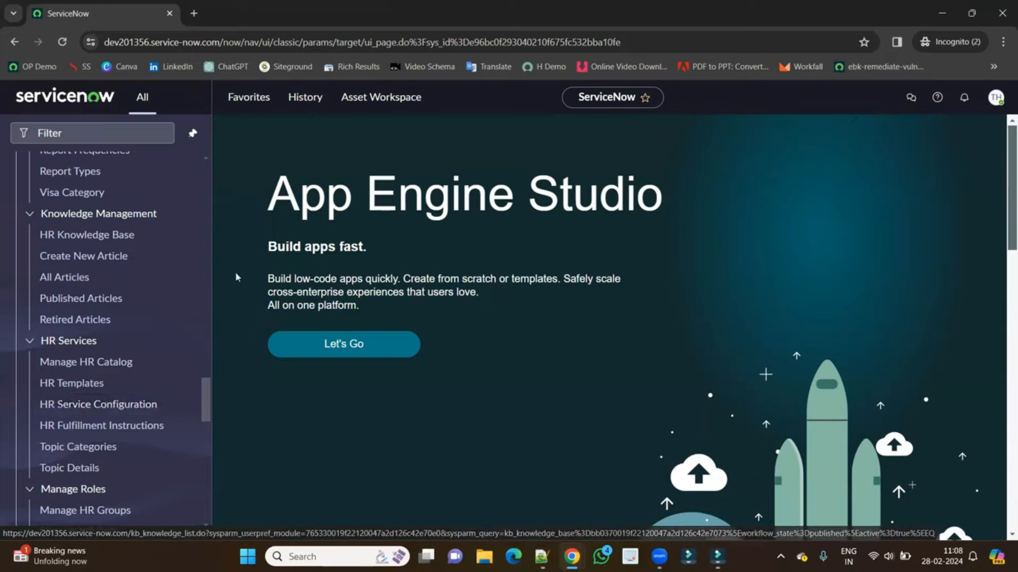
key(alt+Tab)
click(215, 12)
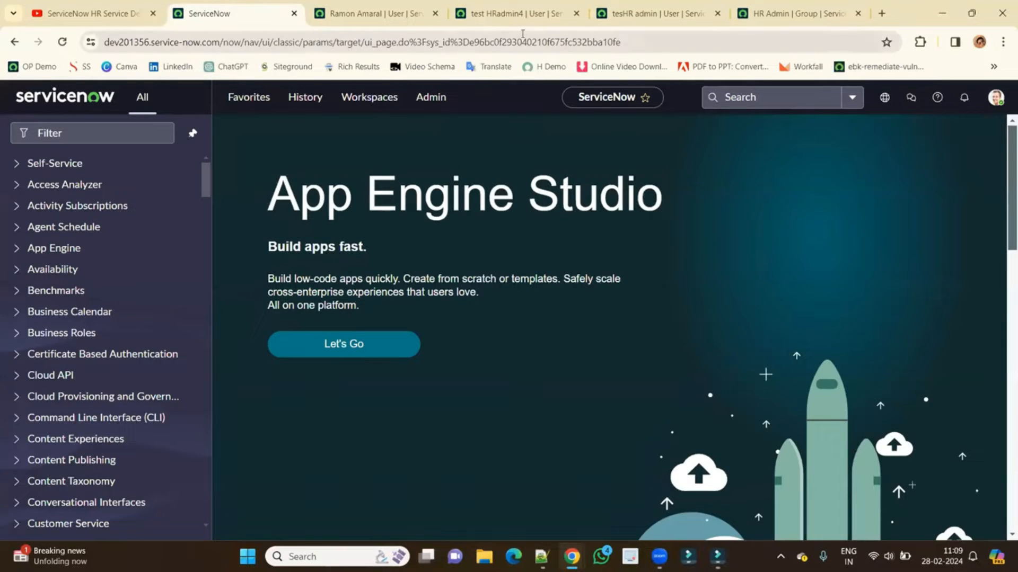
Generate, copy and save a new random password on the HR admin test user's record.
click(520, 14)
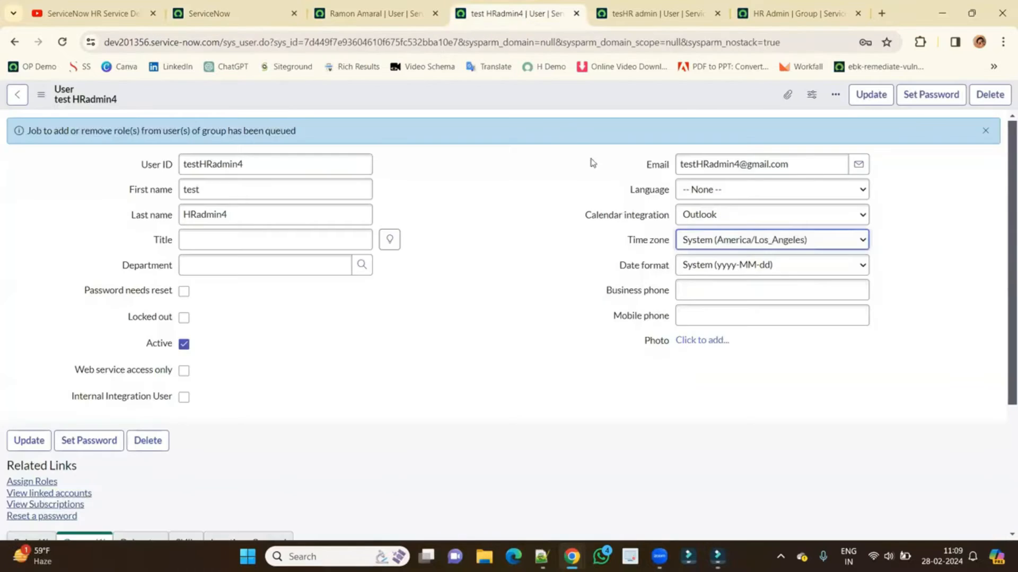
click(923, 106)
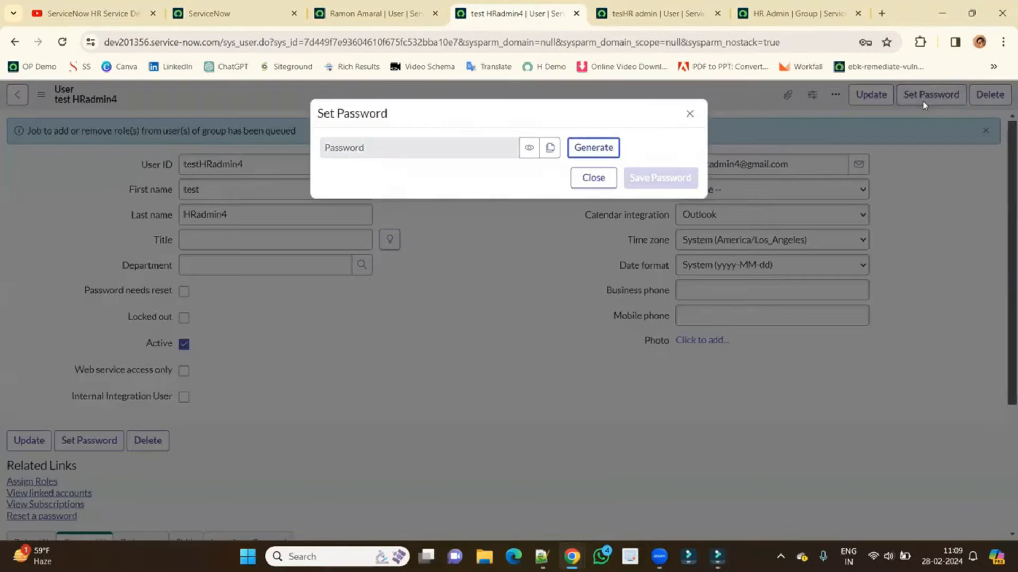
click(611, 147)
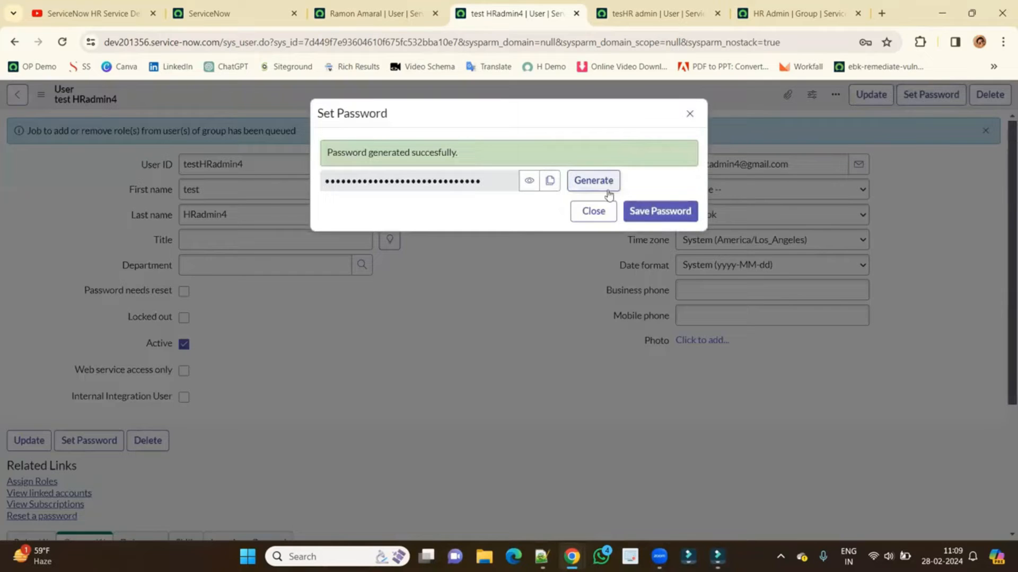
click(550, 181)
click(653, 212)
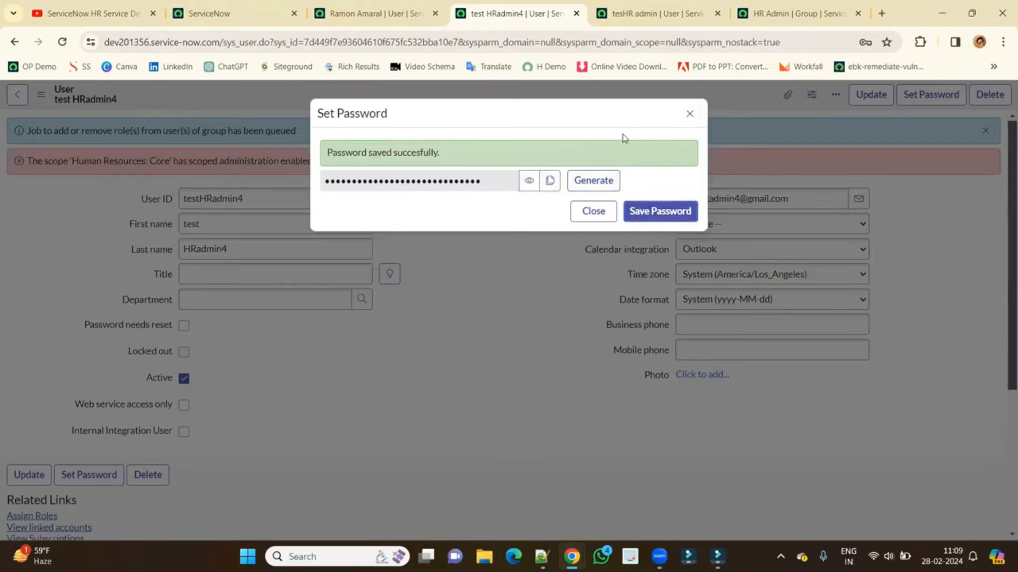
drag(624, 140, 408, 164)
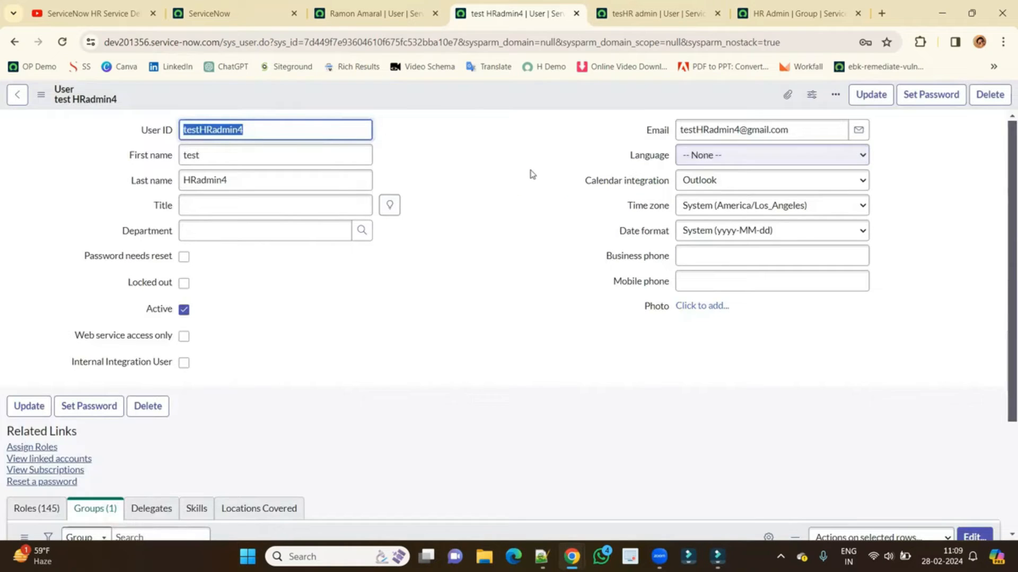
click(216, 14)
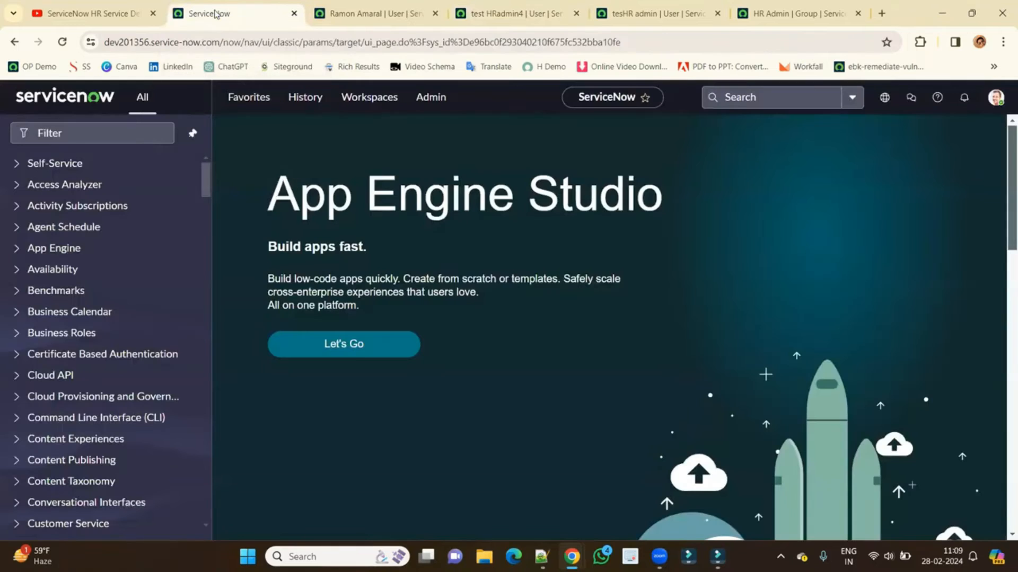
Try changing the HR admin test user's password inline in the Users list.
click(126, 127)
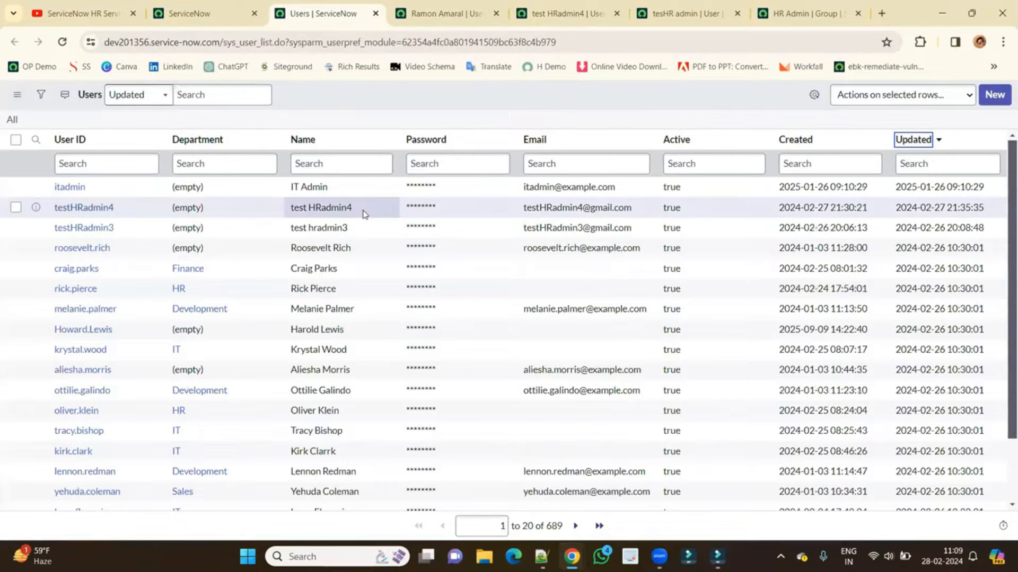
click(364, 210)
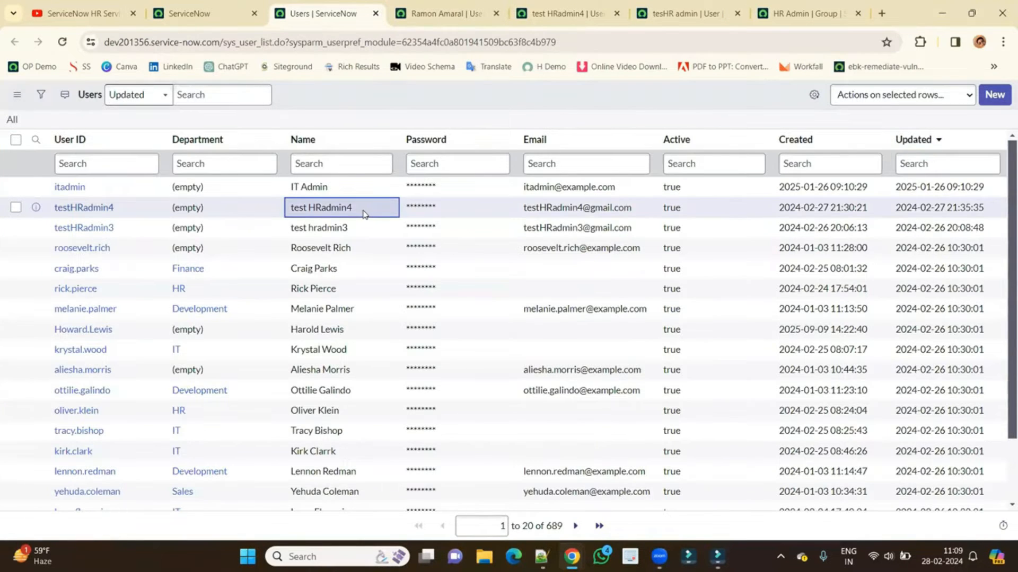
double_click(473, 208)
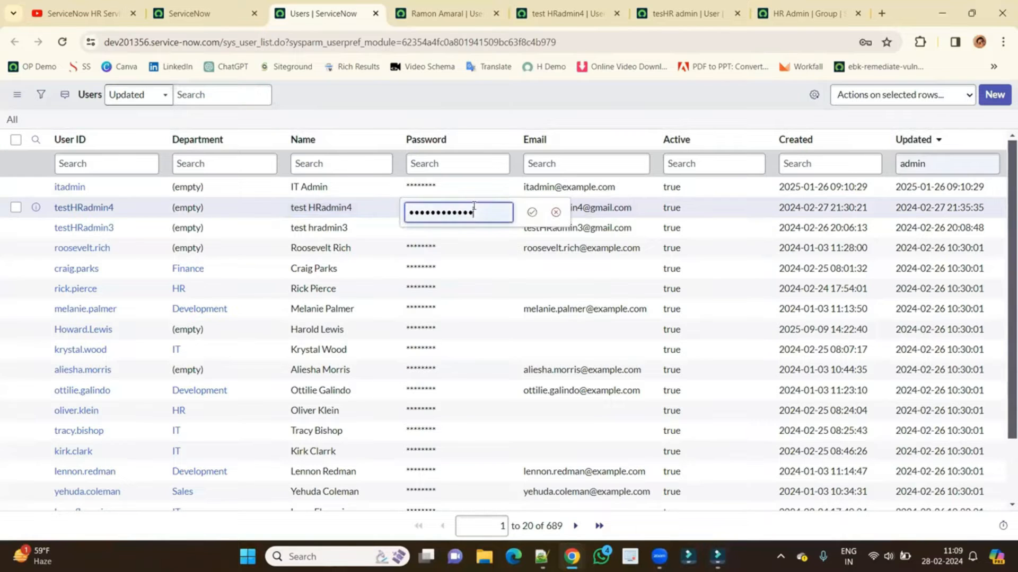
text(••)
key(Return)
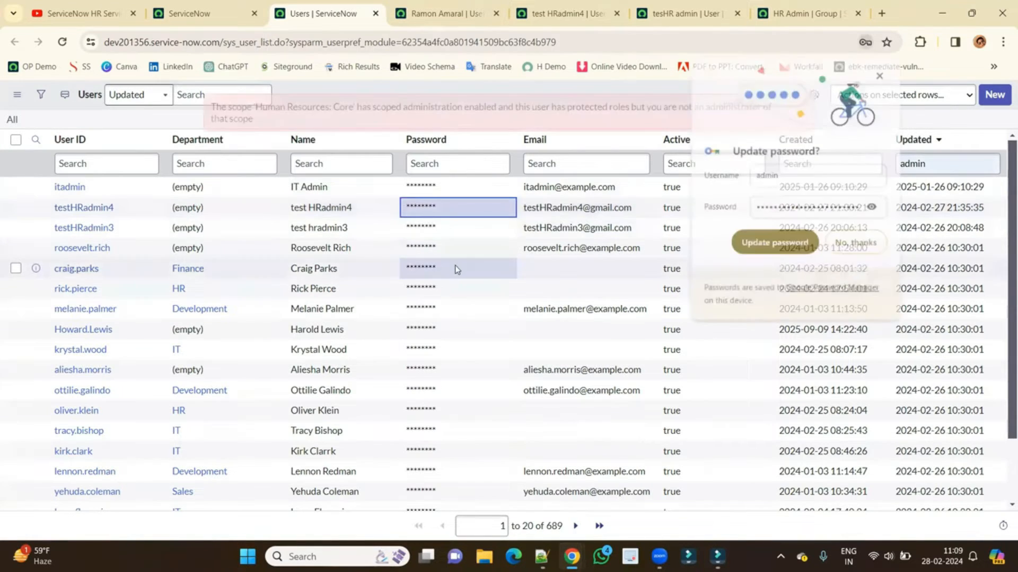
Highlight the Human Resources: Core scope refusal in the error banner, then go back home.
double_click(343, 107)
triple_click(351, 107)
click(310, 123)
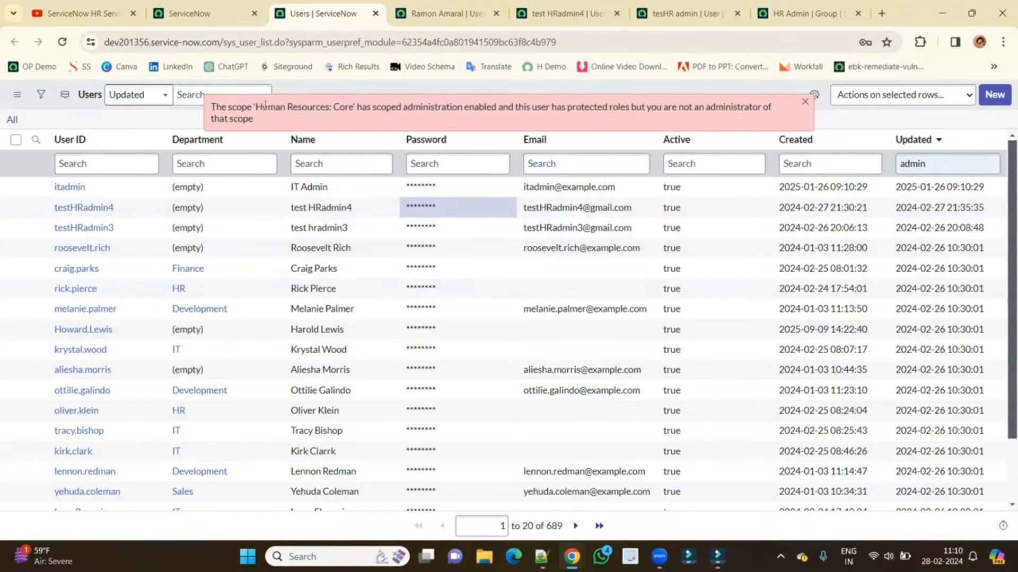
drag(270, 106, 345, 107)
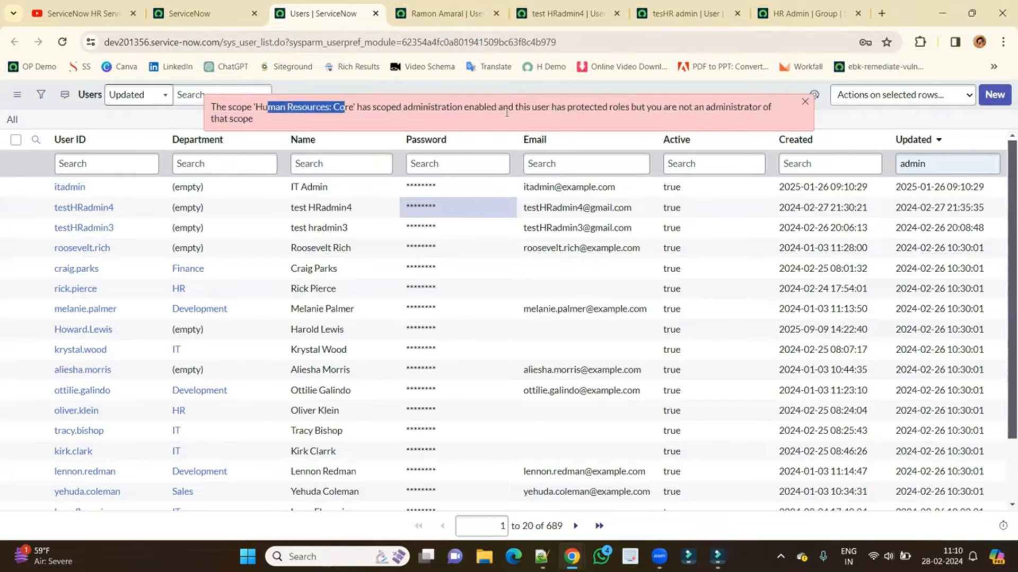
drag(630, 107, 531, 107)
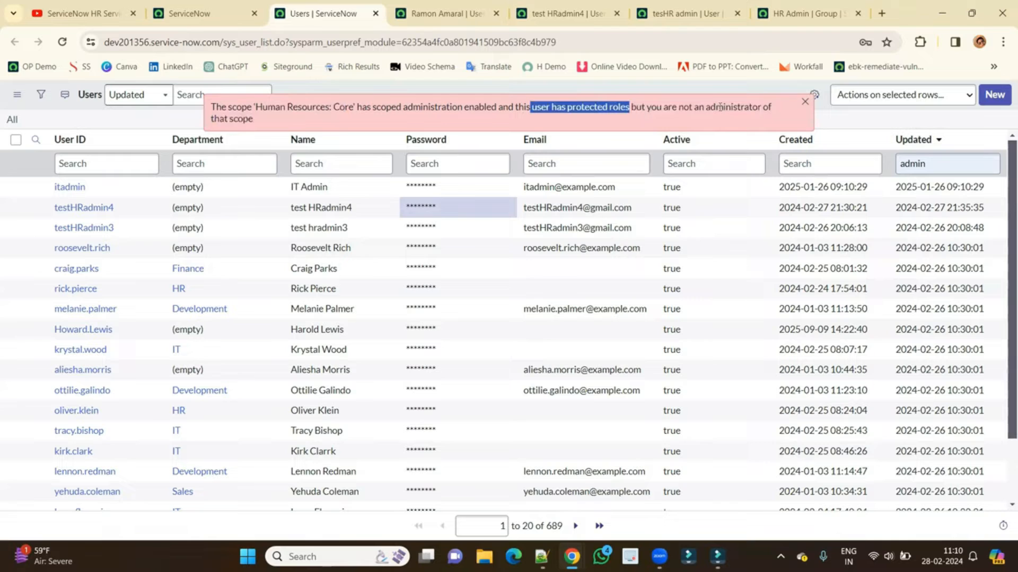
triple_click(262, 123)
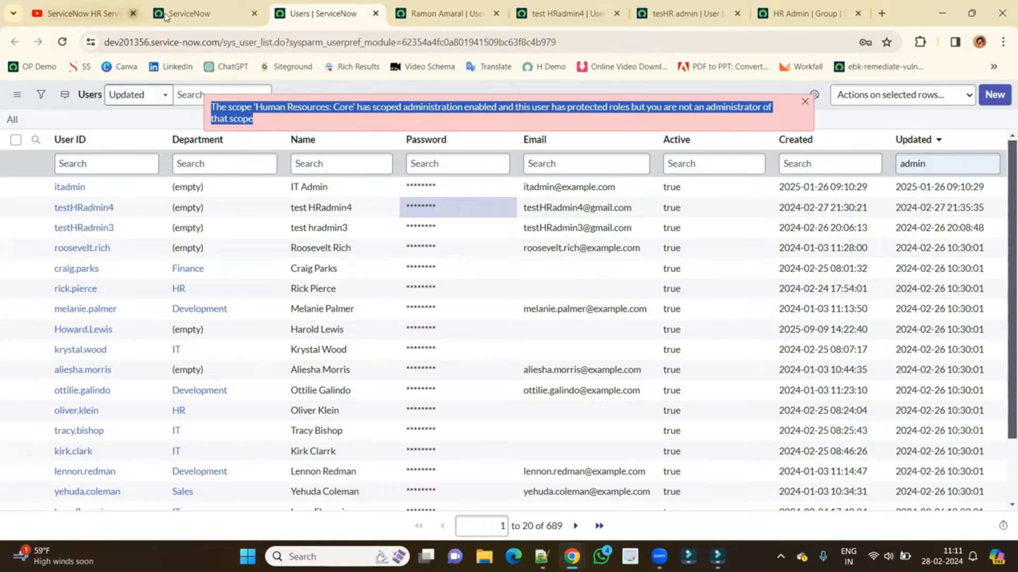
click(188, 21)
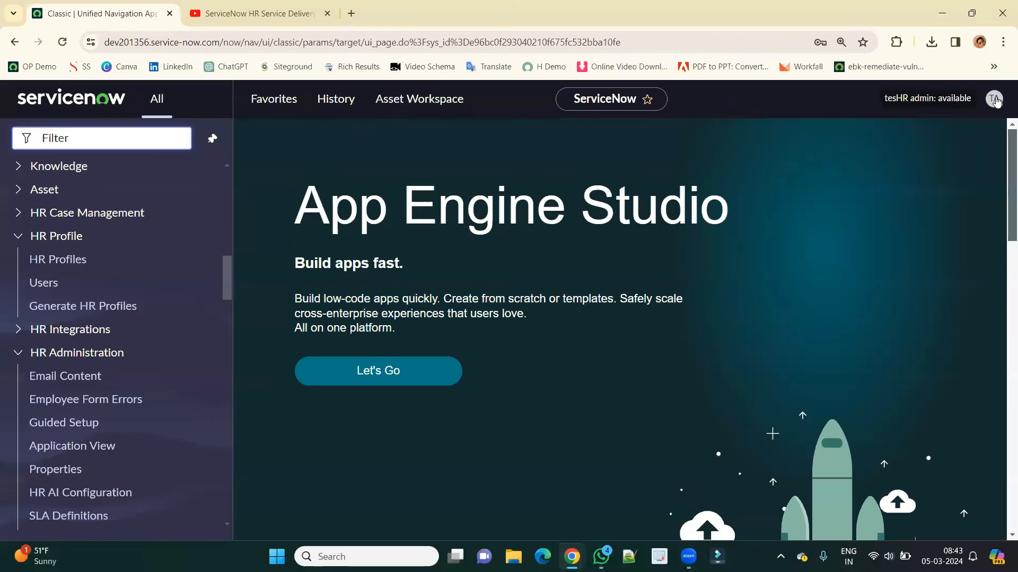
Open HR Profiles and Users in background tabs, then open the first user's record.
click(994, 99)
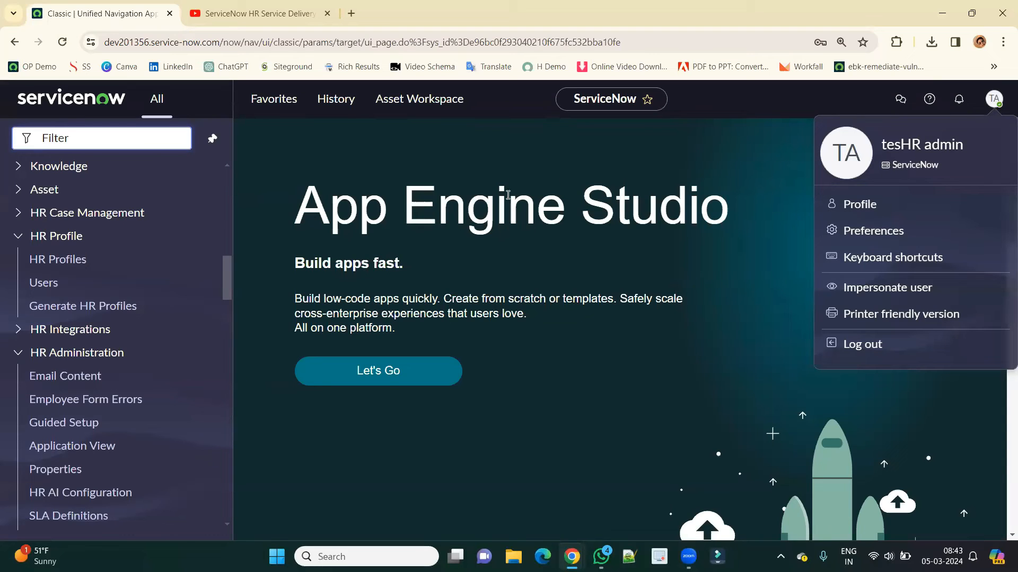
click(246, 266)
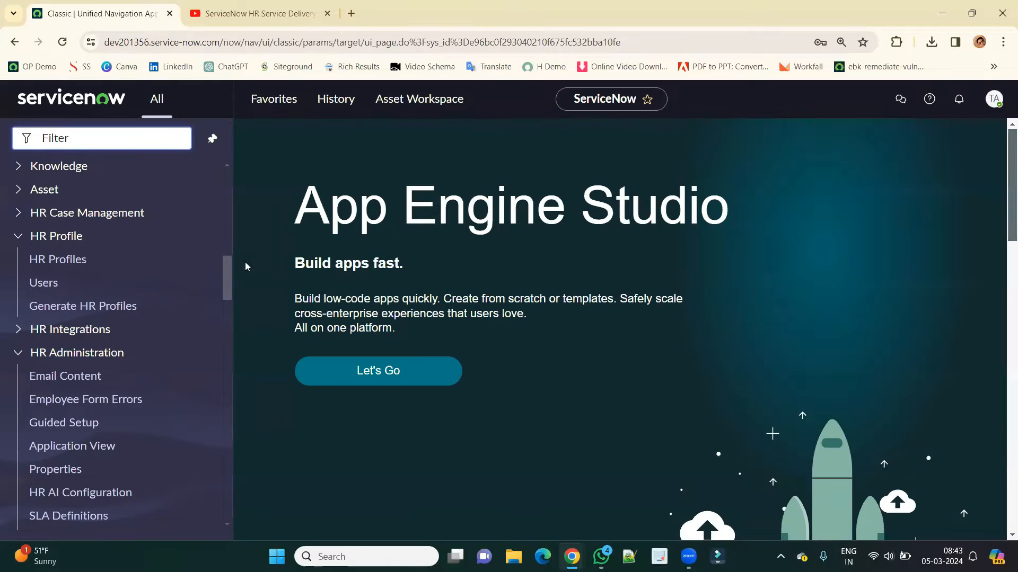
click(77, 238)
click(77, 238)
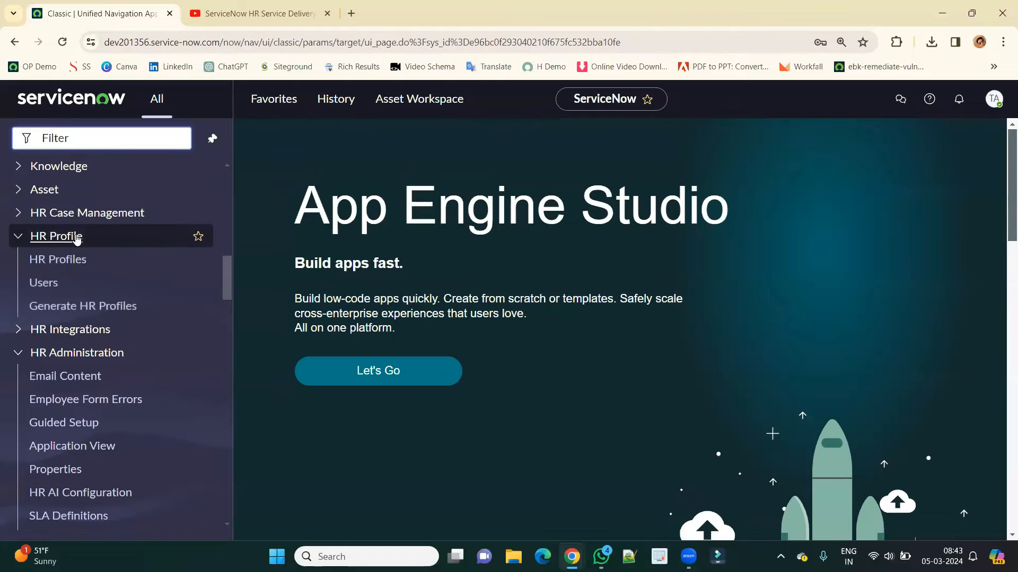
middle_click(57, 262)
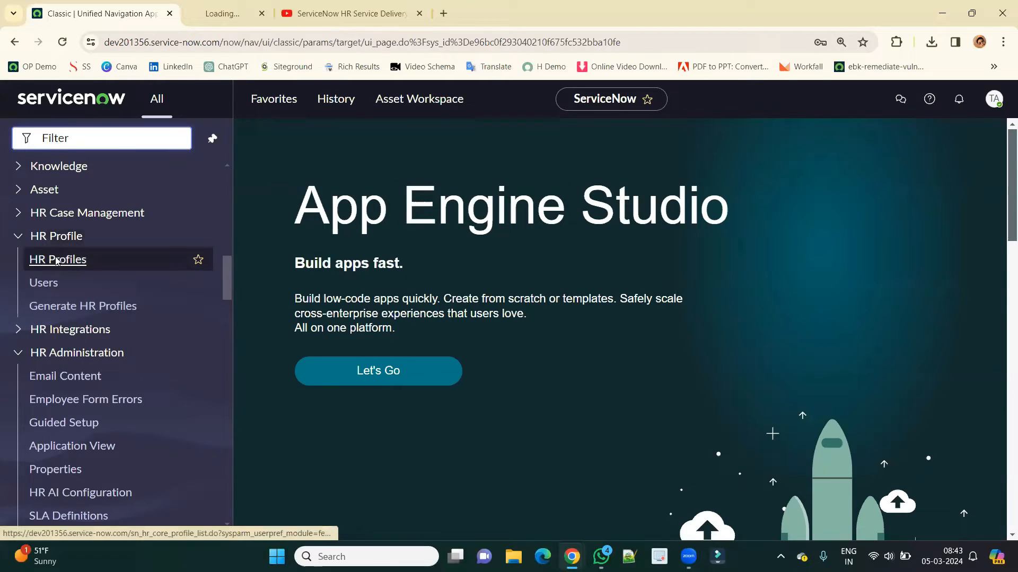
middle_click(45, 283)
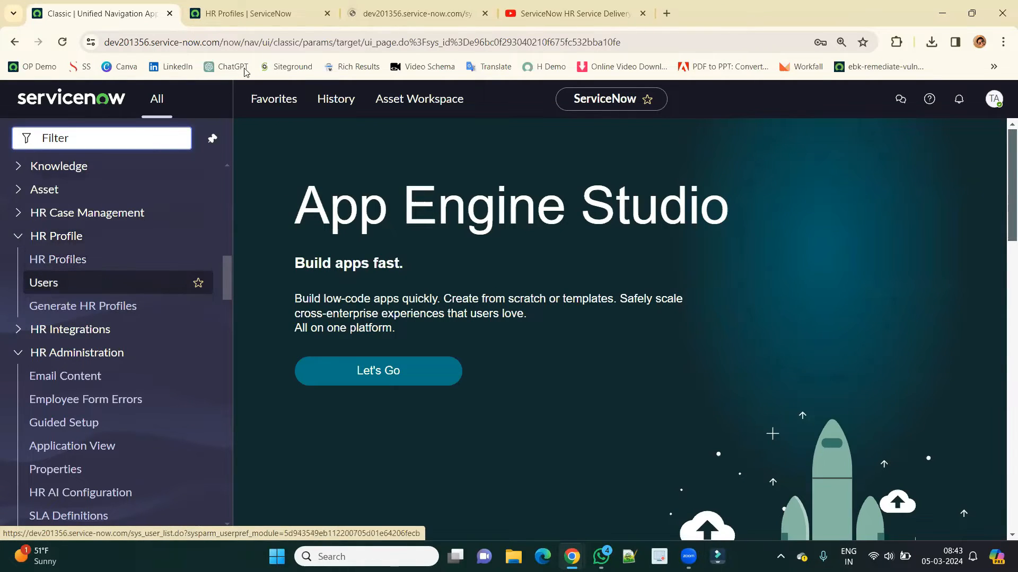
click(441, 16)
middle_click(85, 198)
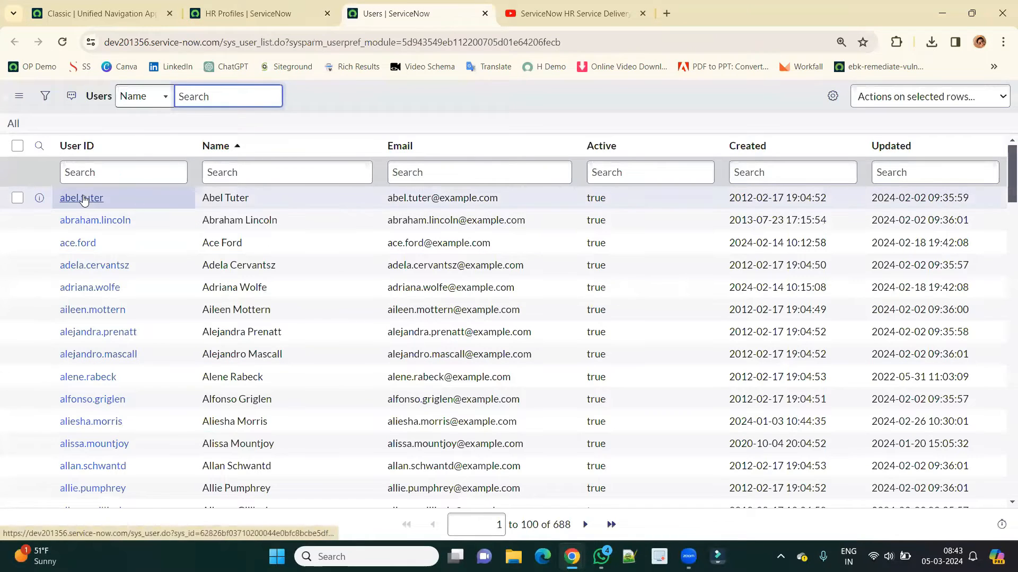
click(536, 15)
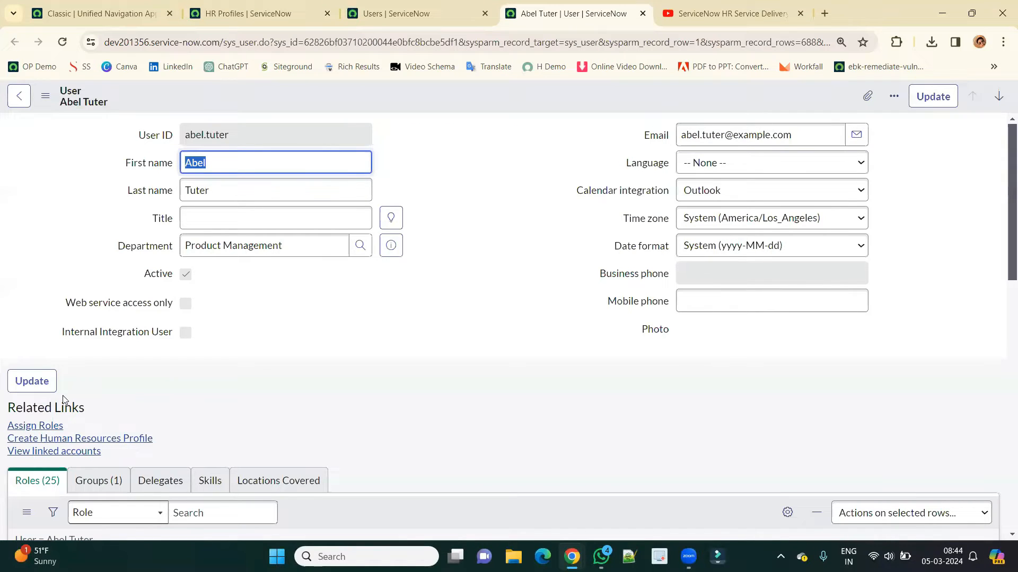
Open HR profile HRP0000106 from the HR Profiles list in a new tab.
triple_click(170, 443)
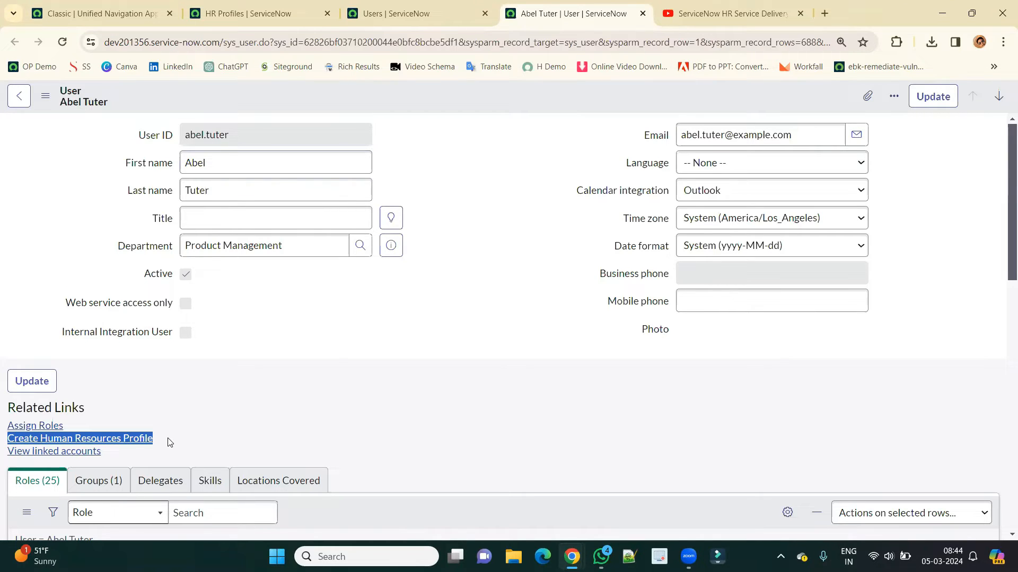
click(276, 13)
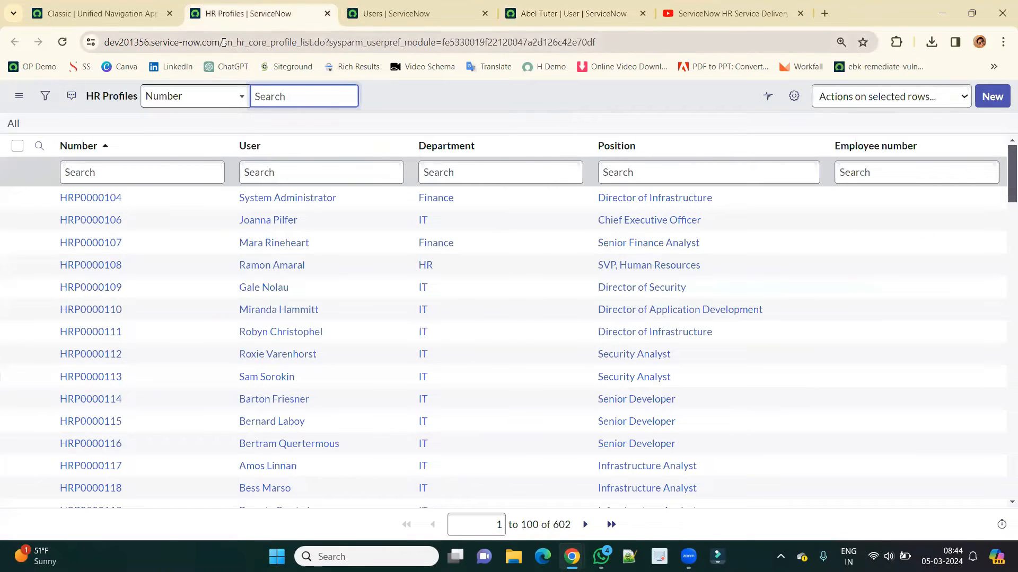
drag(223, 43, 300, 45)
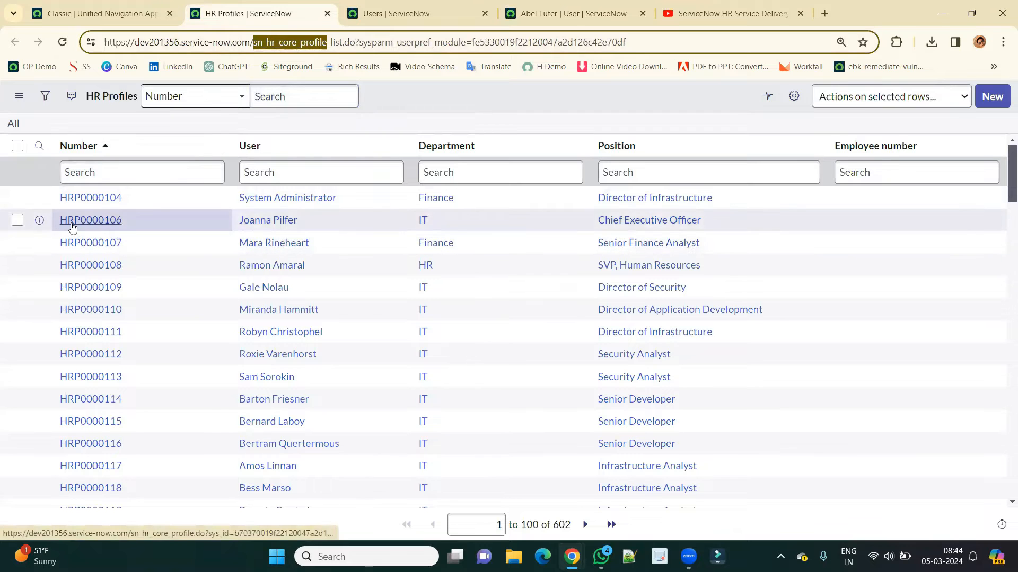
middle_click(82, 212)
click(355, 15)
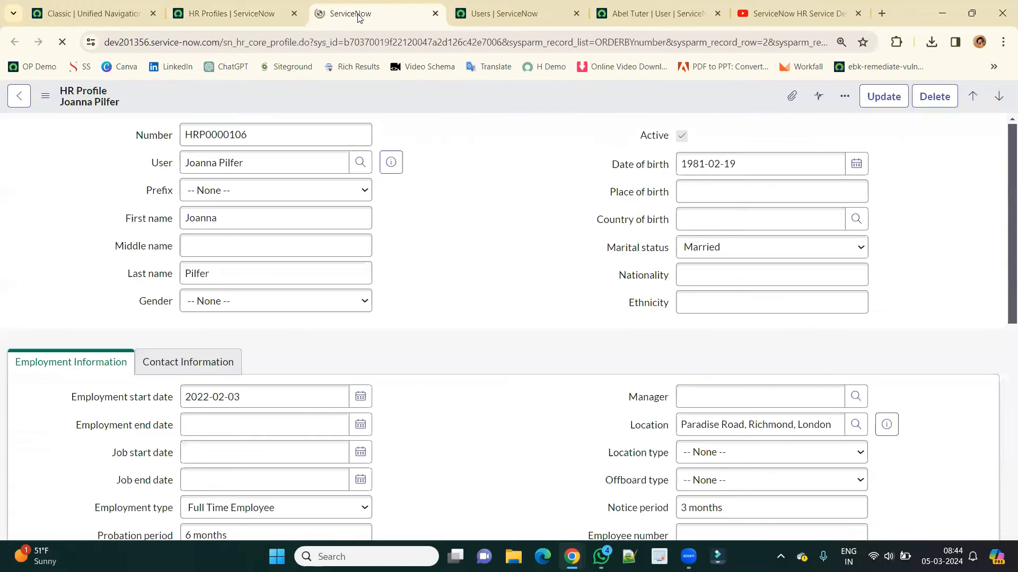
Place the user record tab beside the HR profile and compare the two records.
drag(621, 14, 514, 7)
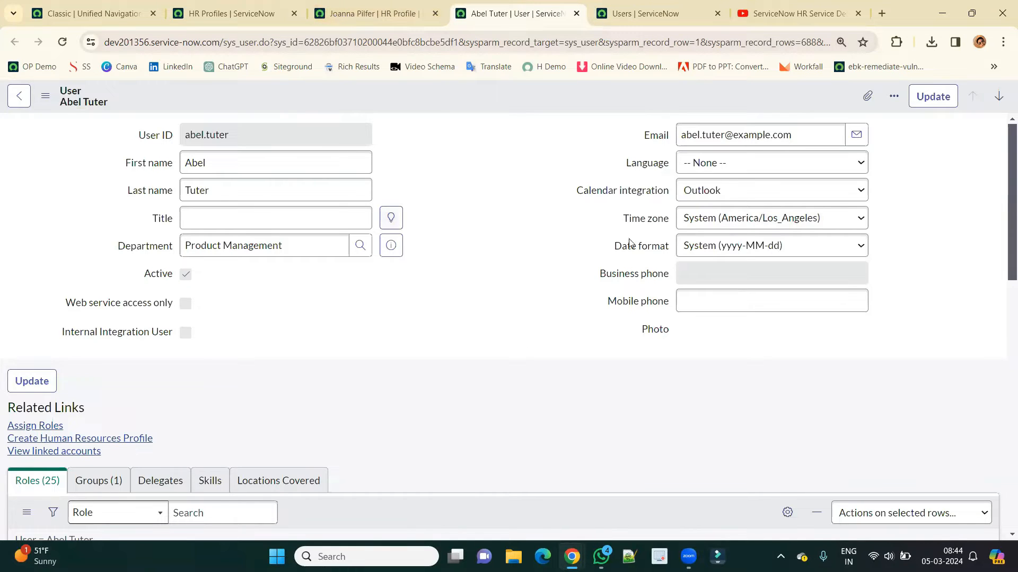
click(329, 13)
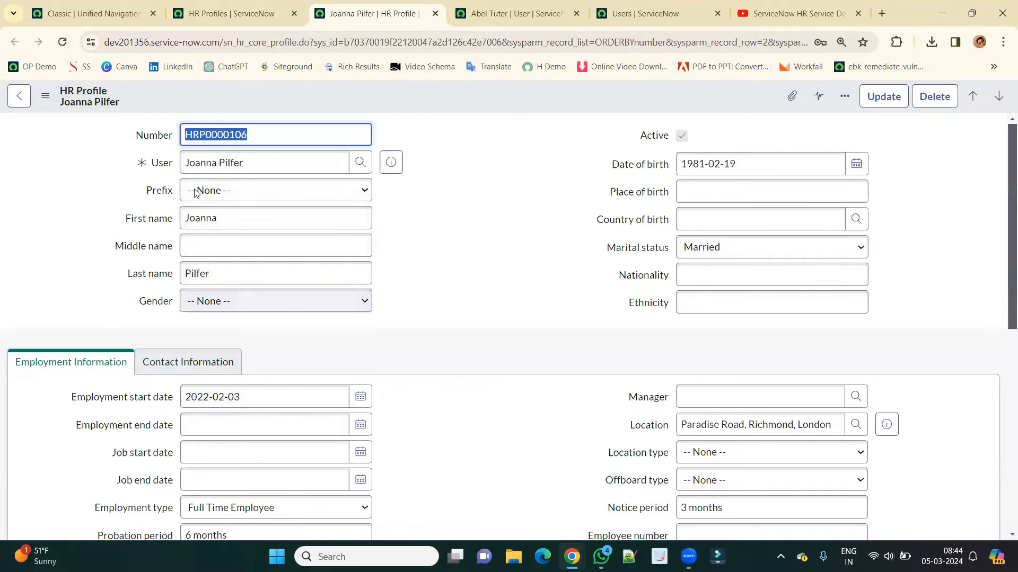
click(518, 18)
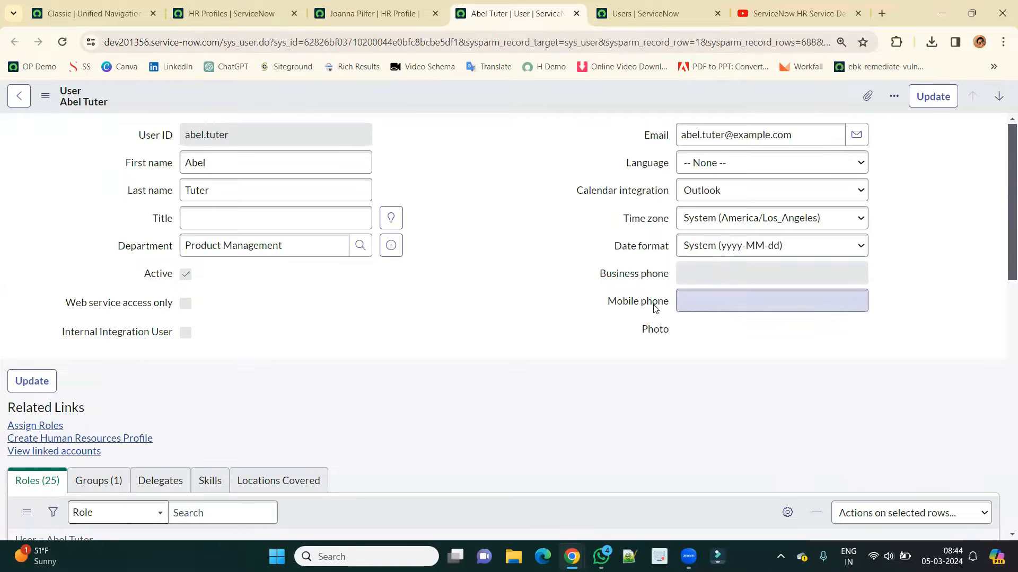
click(729, 300)
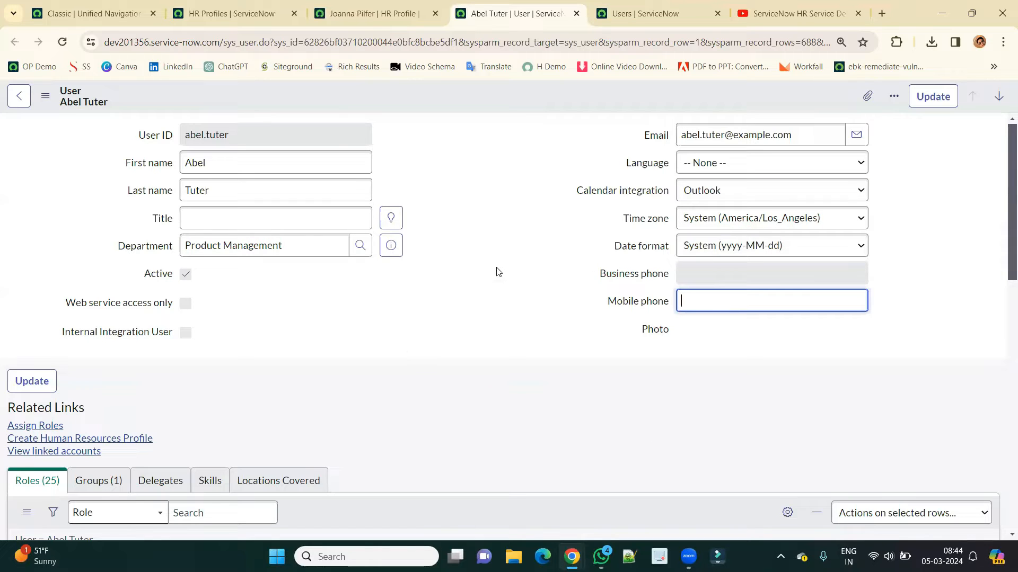
key(ctrl+shift+Tab)
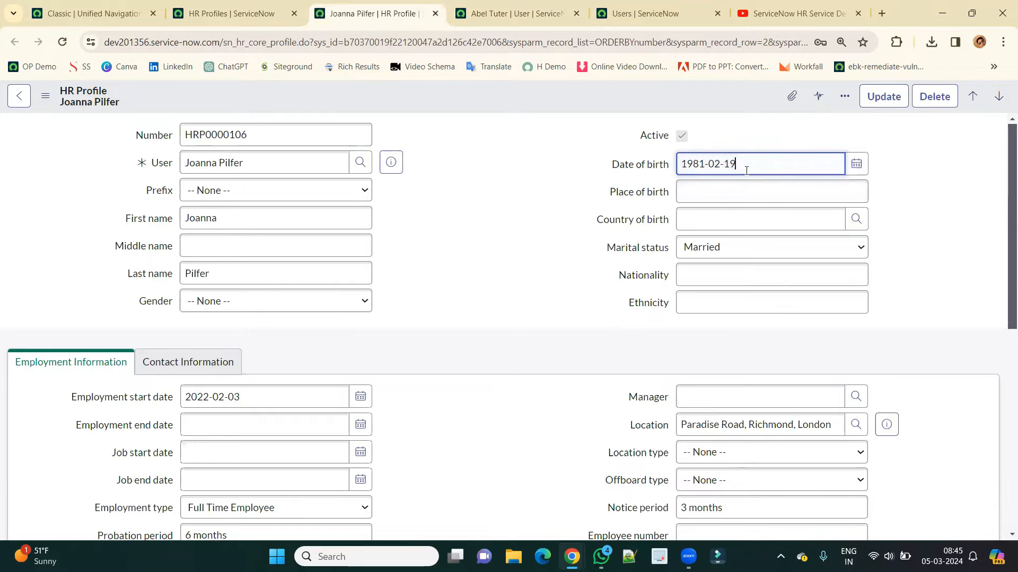
Review the profile's date of birth, nationality and gender, then its contact information fields.
double_click(731, 164)
click(726, 276)
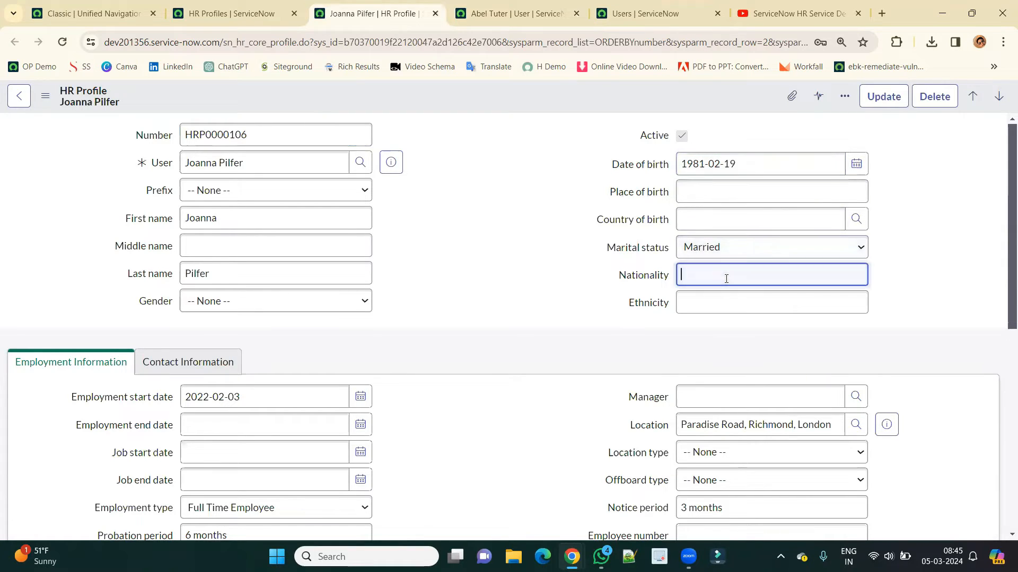
click(297, 300)
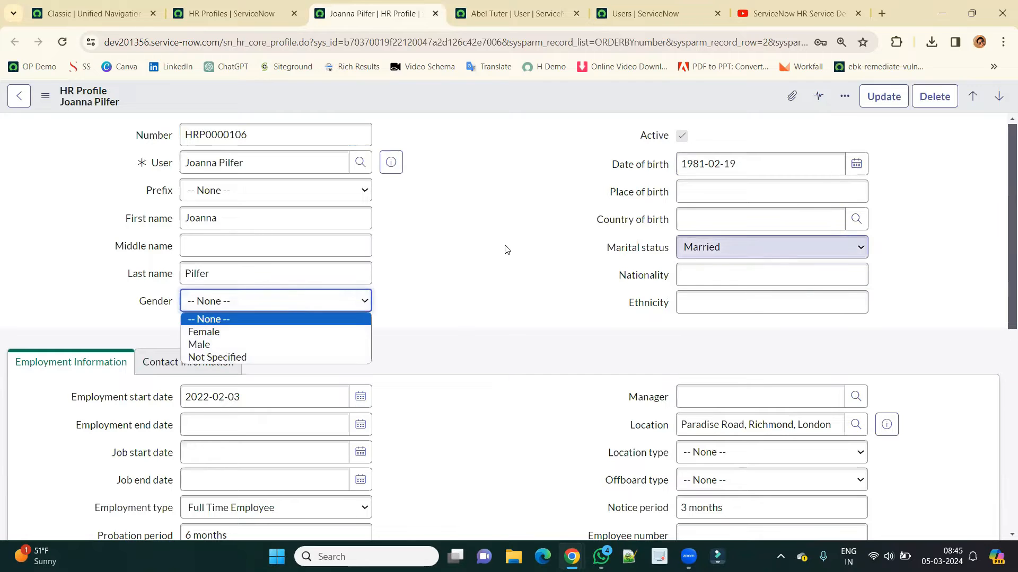
scroll(506, 249, down, 1)
scroll(506, 249, down, 4)
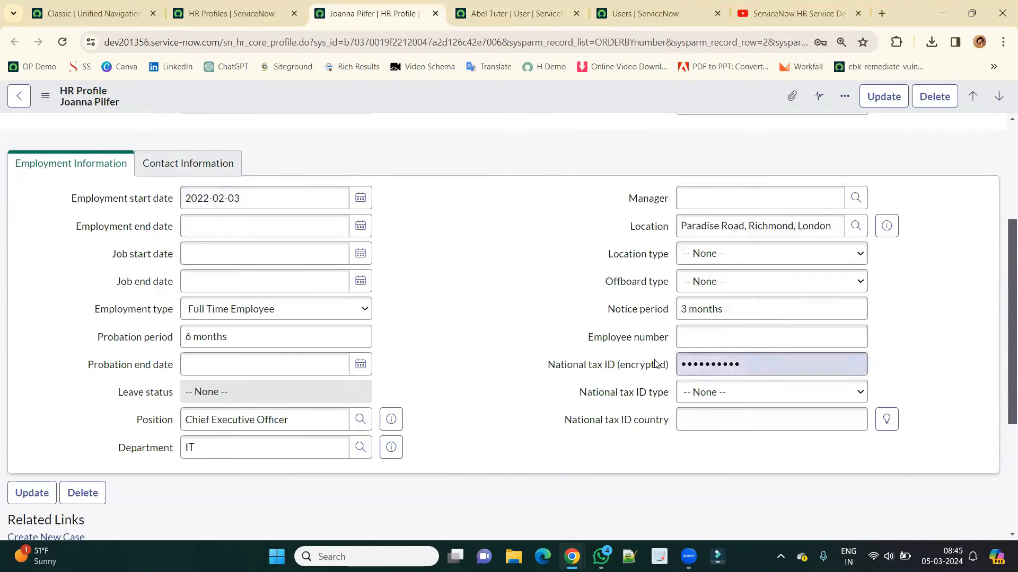
click(197, 163)
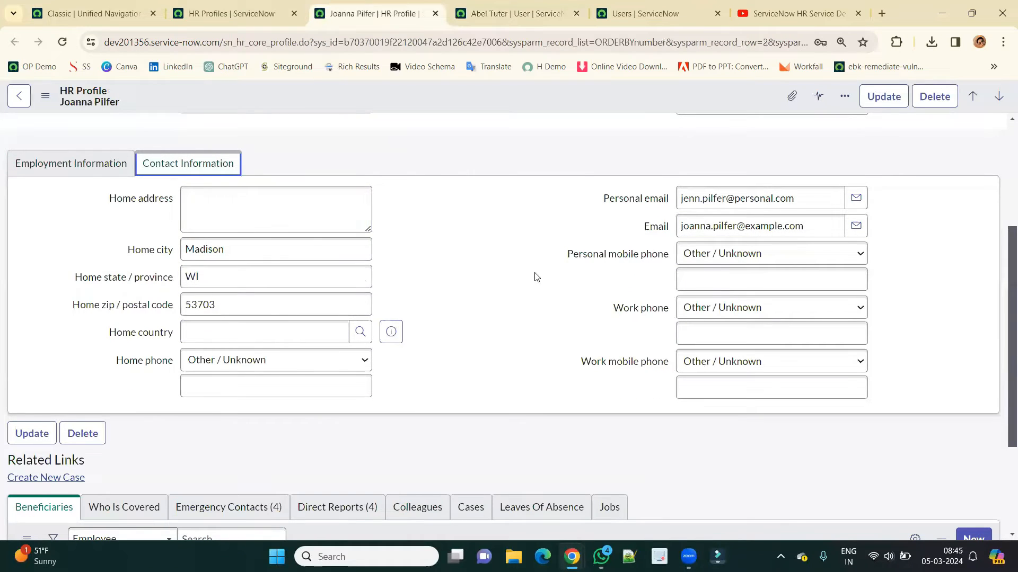
scroll(537, 287, down, 2)
scroll(537, 289, down, 2)
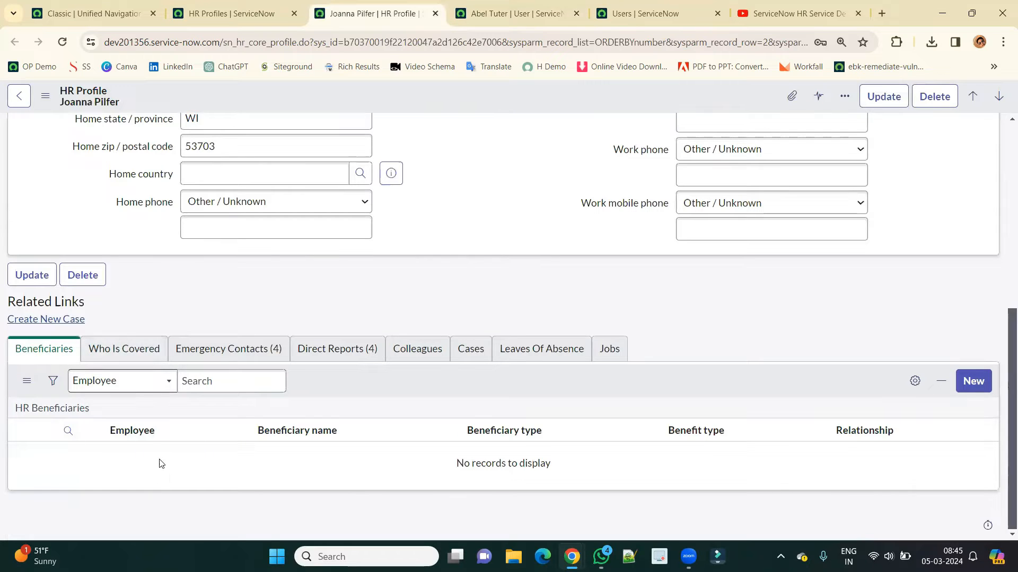
Go through the Who Is Covered, Emergency Contacts, Direct Reports, HR Cases, Leaves and Jobs lists.
click(144, 351)
click(228, 353)
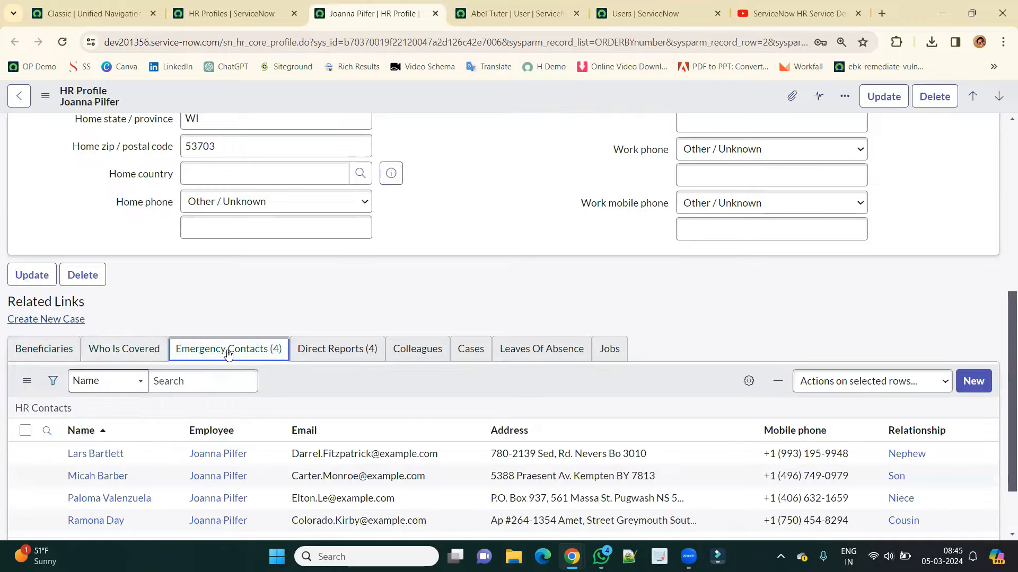
click(340, 362)
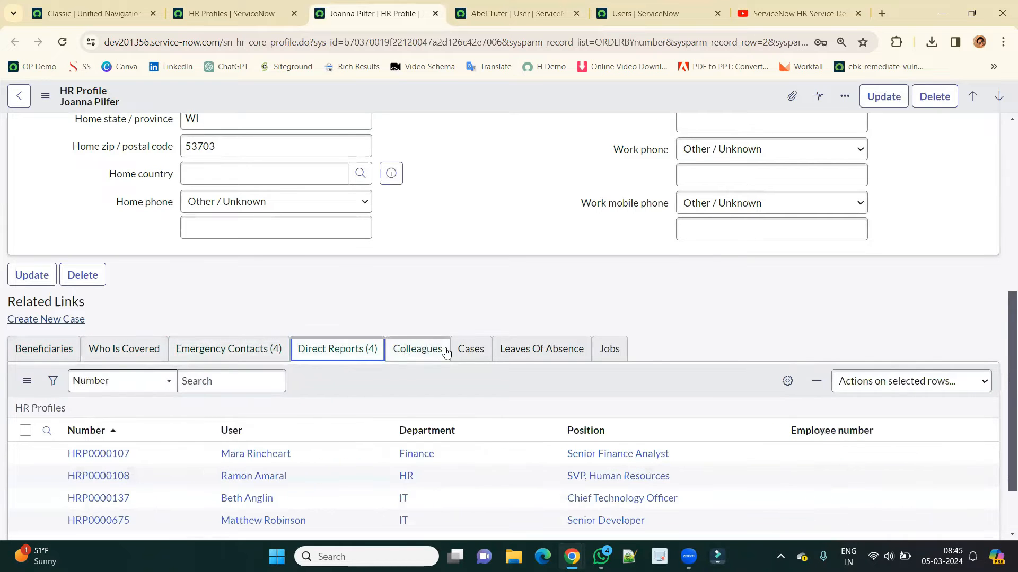
click(481, 352)
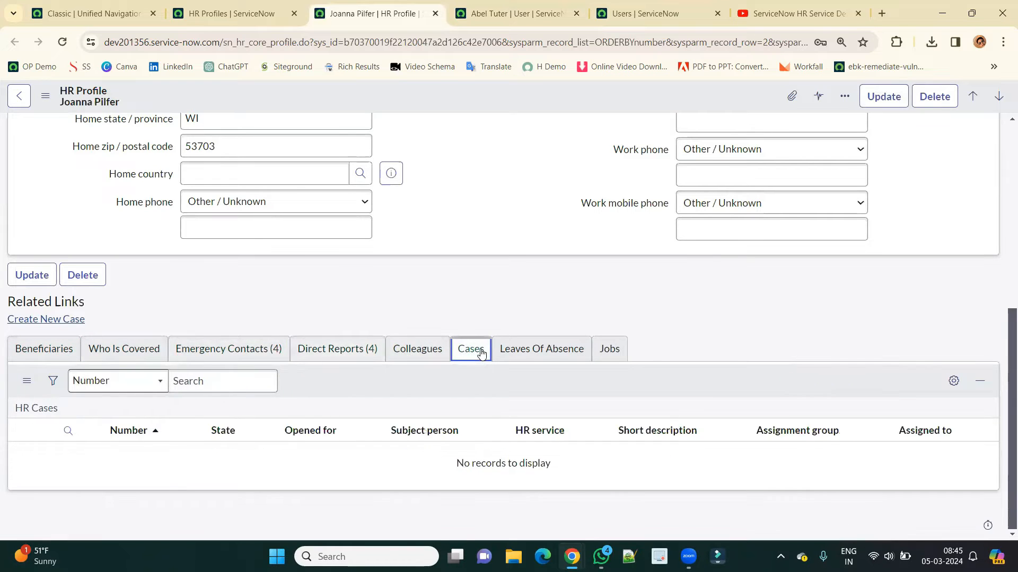
click(553, 352)
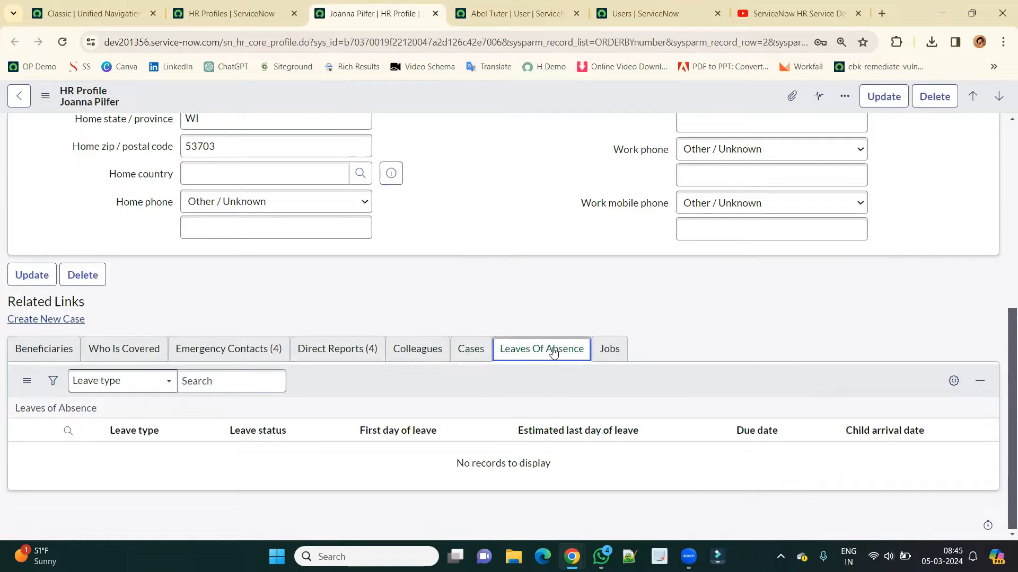
click(605, 356)
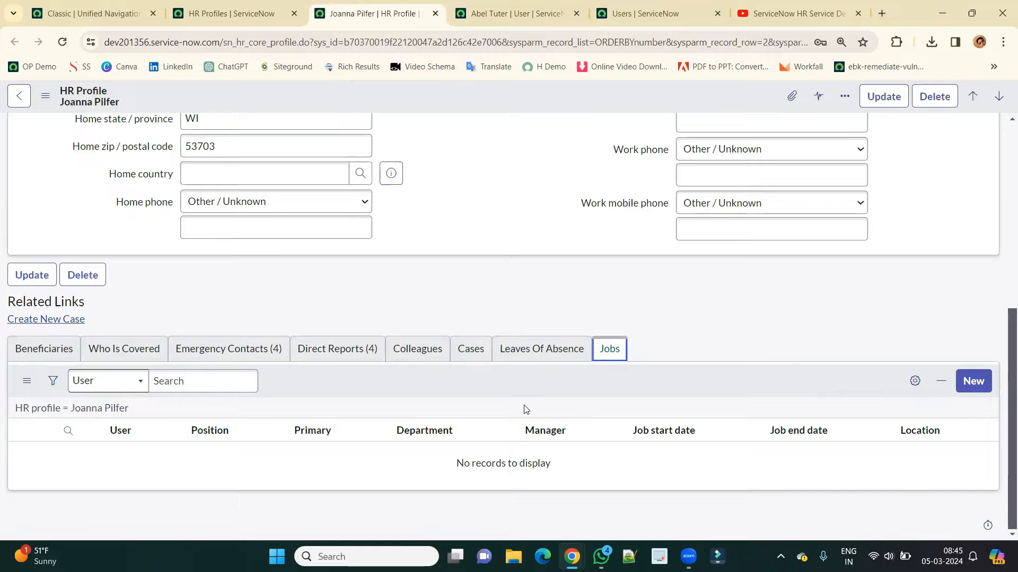
scroll(484, 308, up, 5)
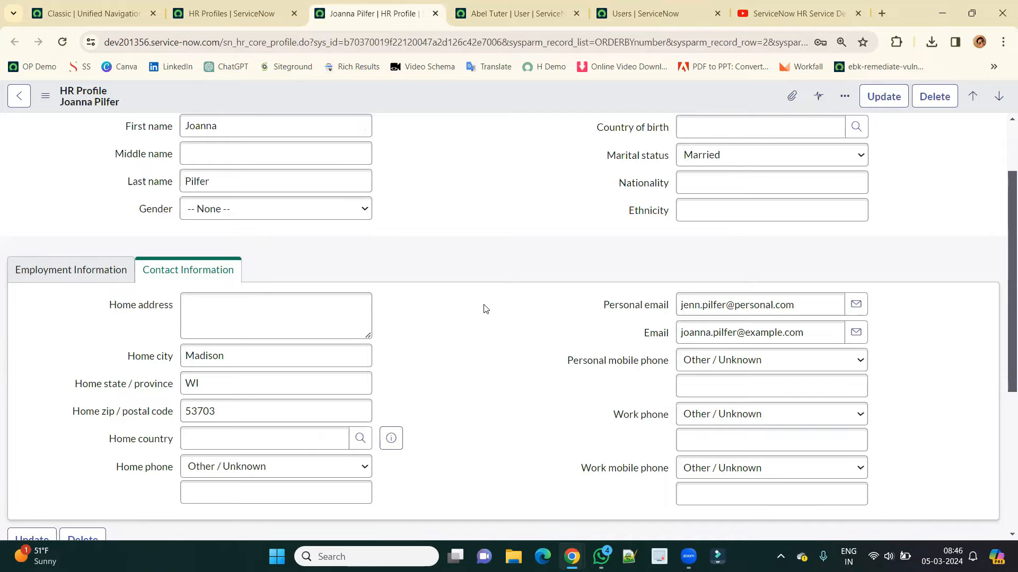
scroll(481, 309, down, 5)
Compare the 602 HR profiles with the 688 users, then return to the user record.
click(214, 5)
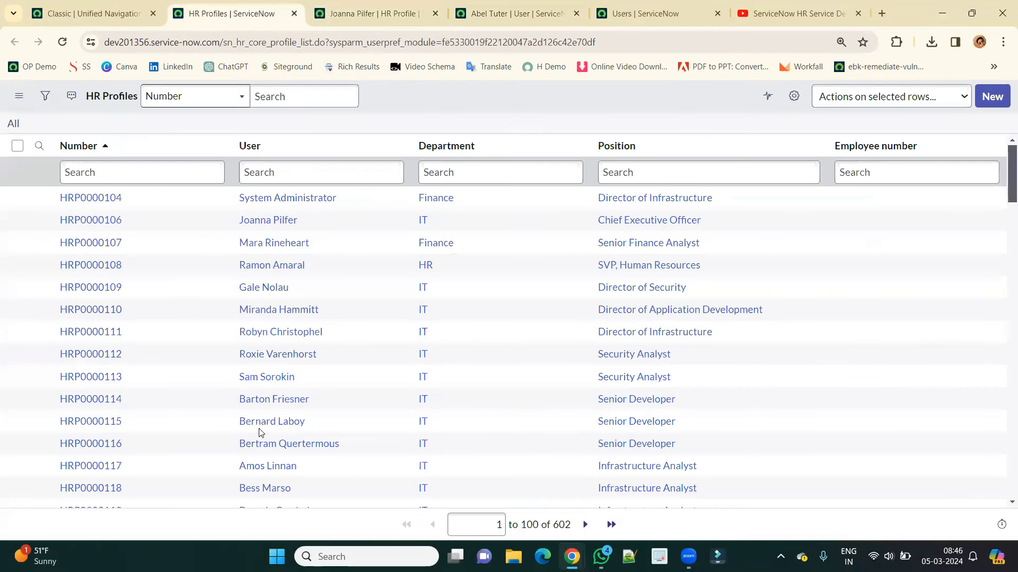
scroll(260, 432, down, 5)
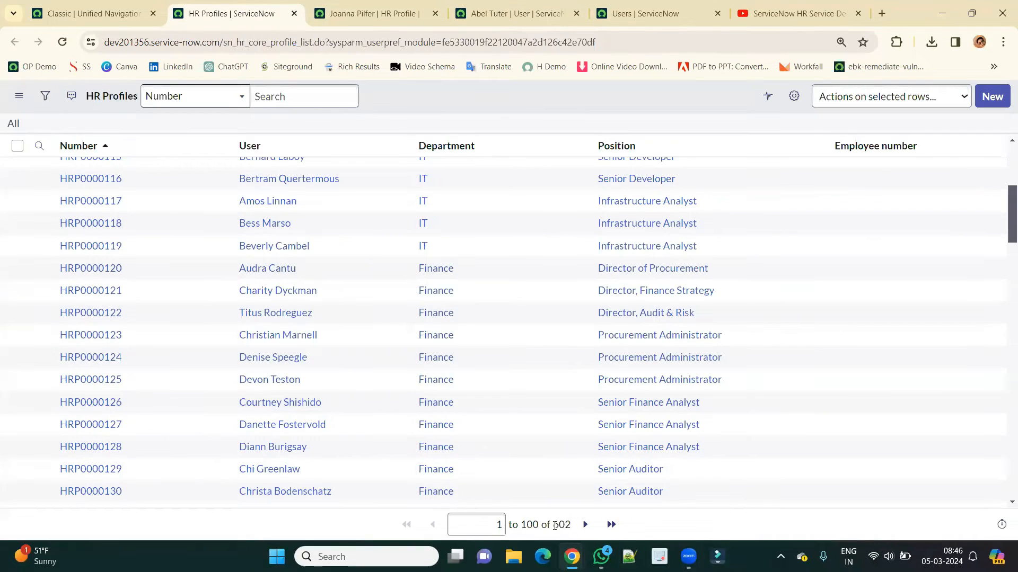
double_click(549, 525)
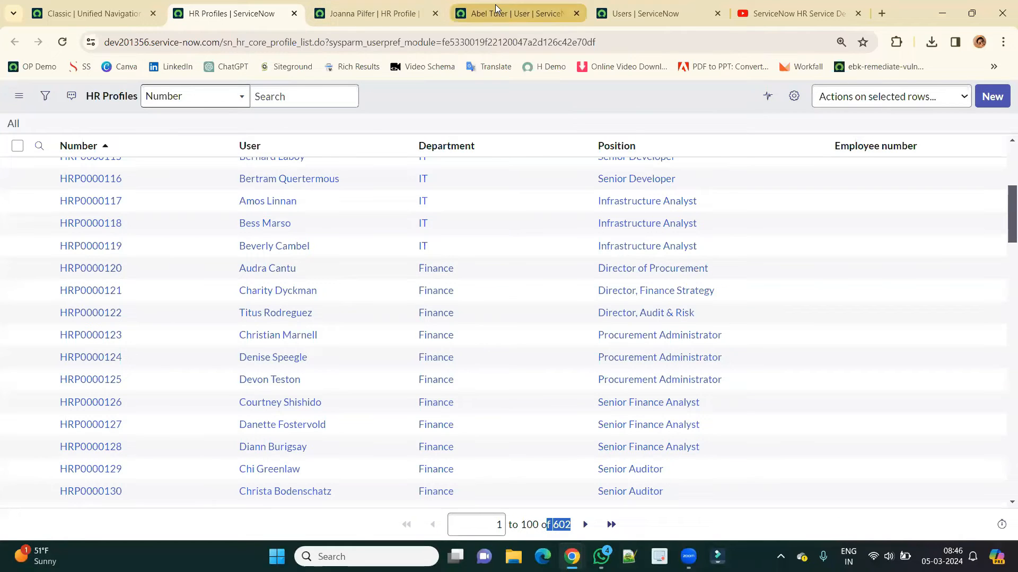
click(517, 13)
click(656, 12)
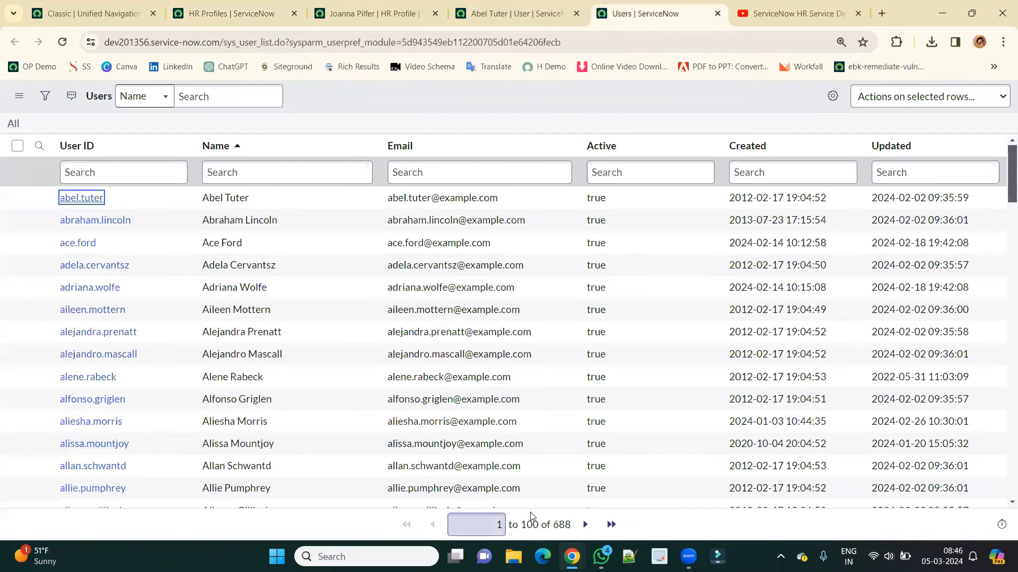
double_click(554, 525)
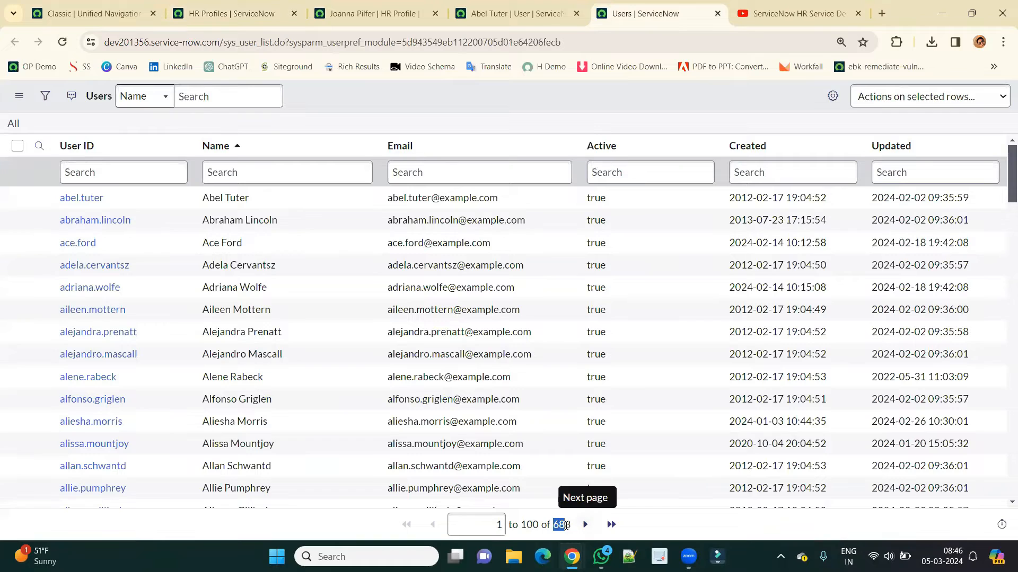
drag(566, 526, 562, 525)
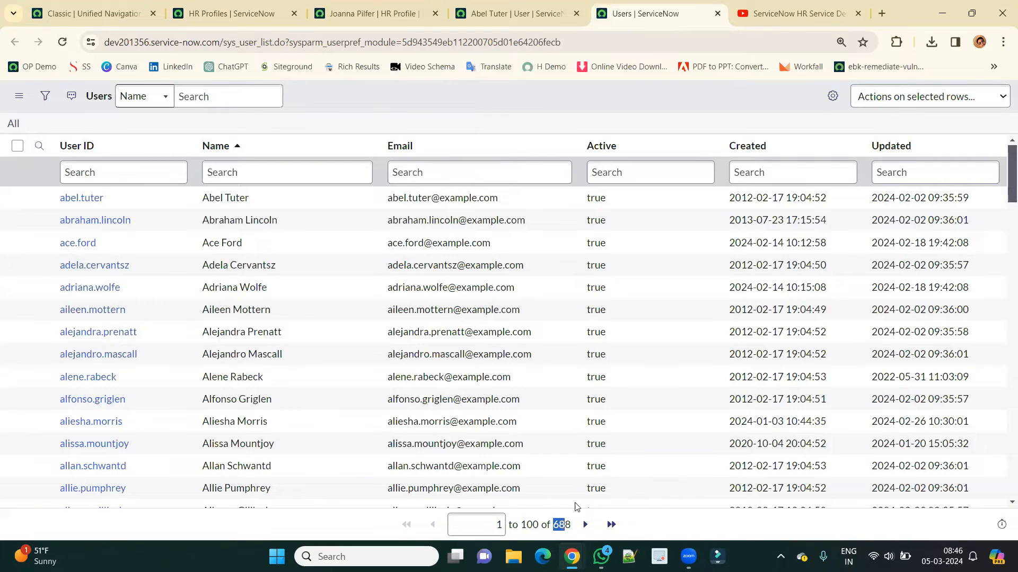
click(496, 15)
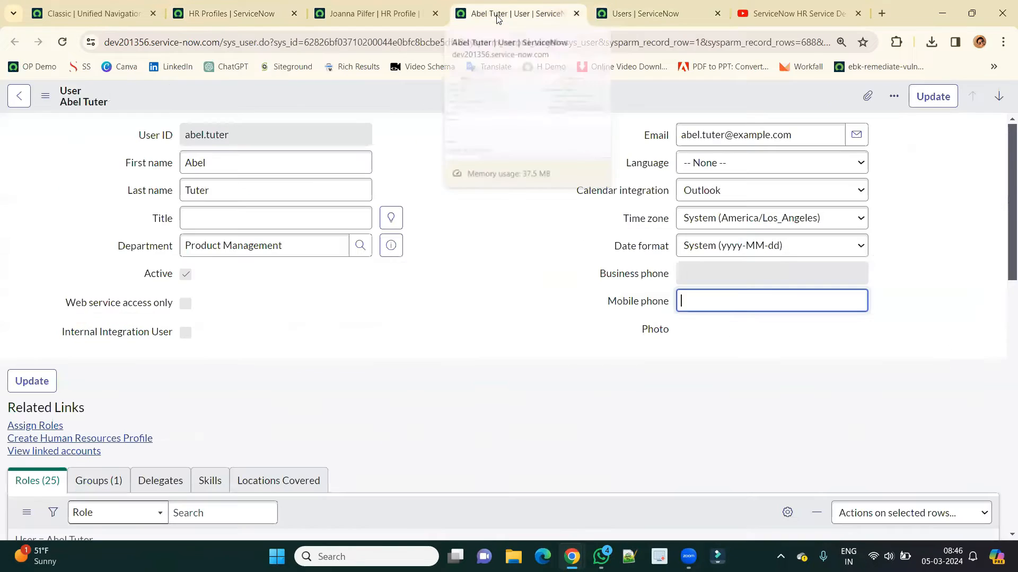
Create a Human Resources Profile from the user's Related Links and save it as HRP0001010.
click(467, 197)
scroll(467, 197, down, 1)
scroll(467, 201, down, 2)
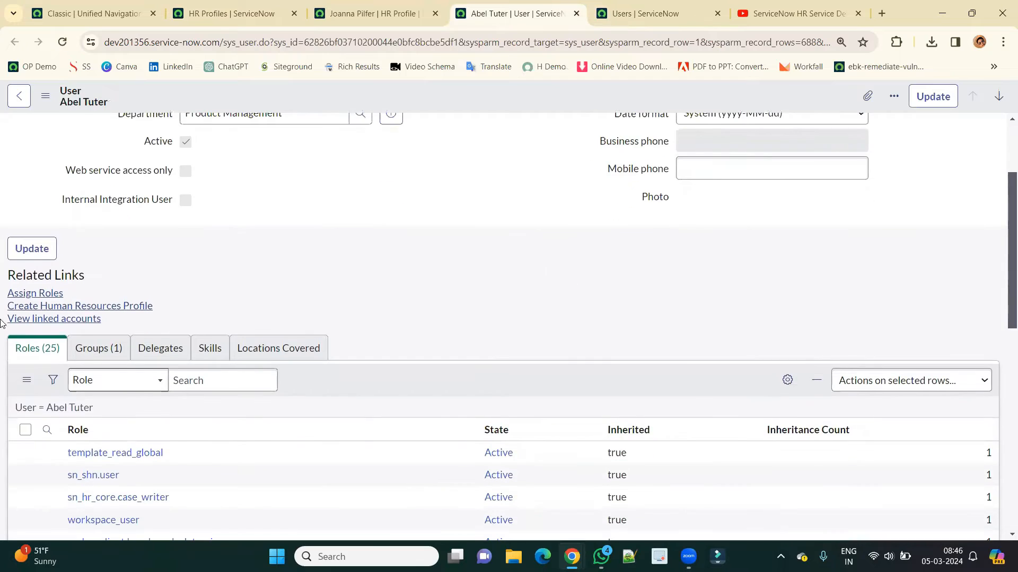
click(105, 310)
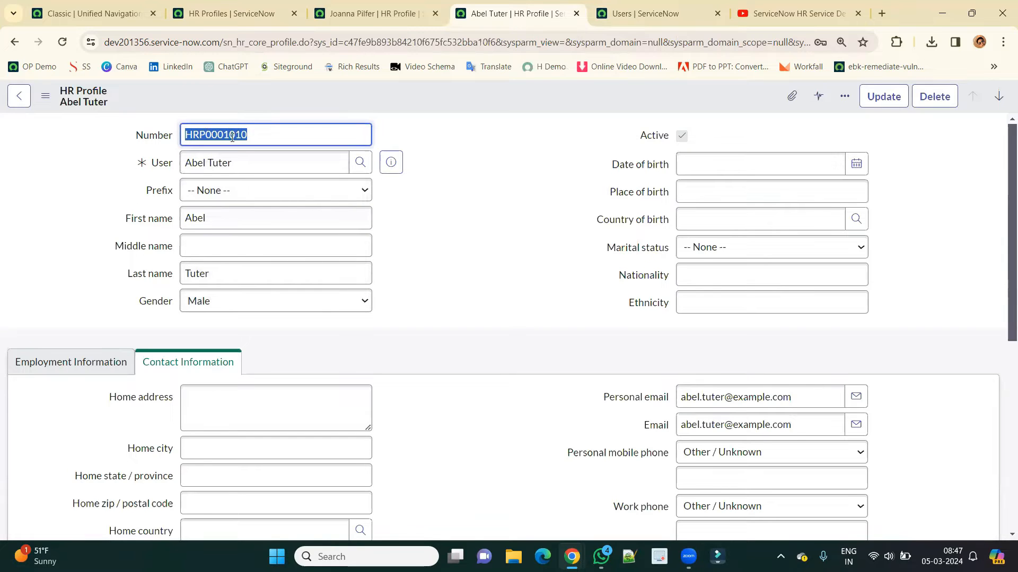
click(513, 267)
scroll(283, 396, down, 5)
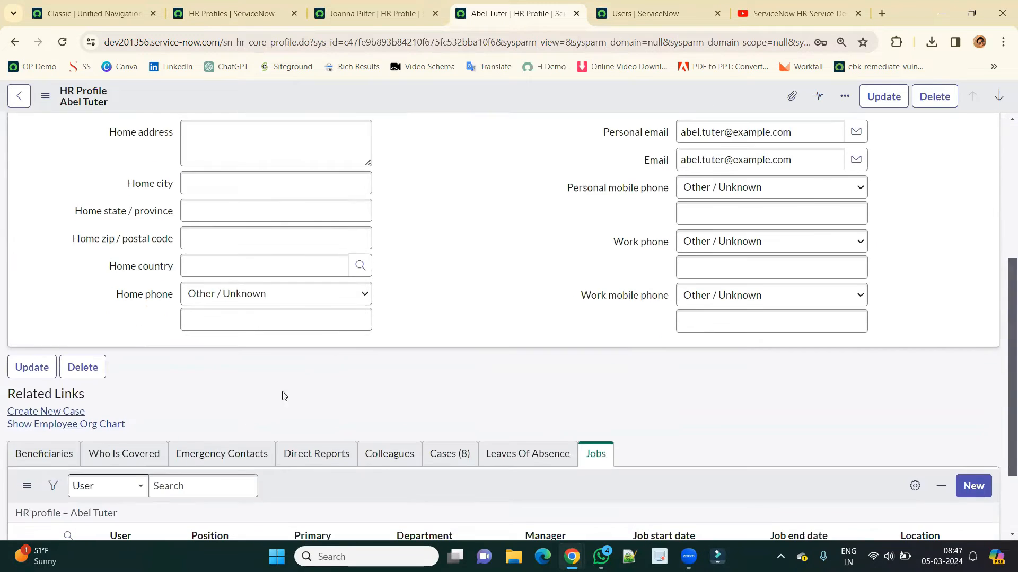
scroll(400, 496, up, 5)
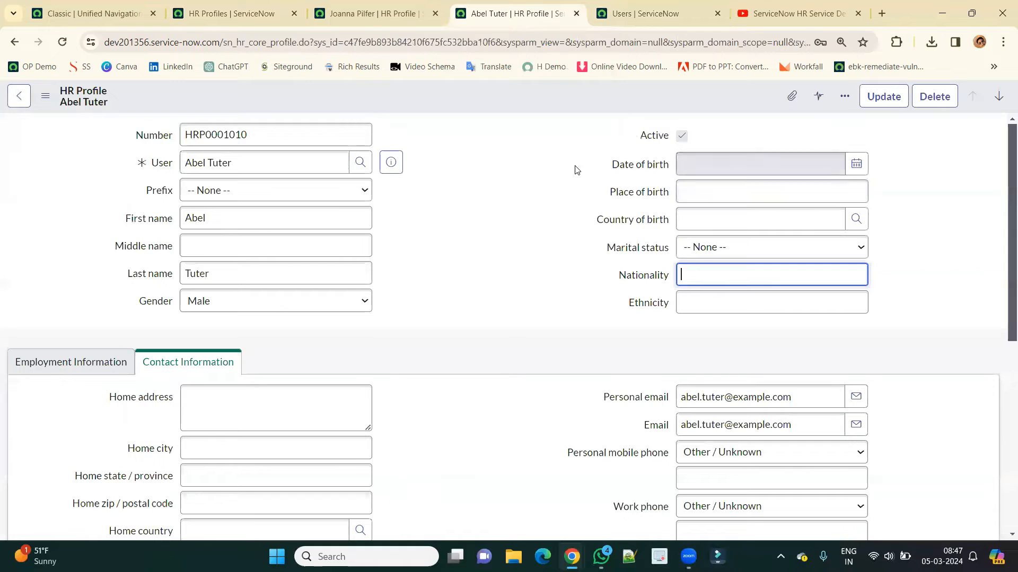
right_click(536, 96)
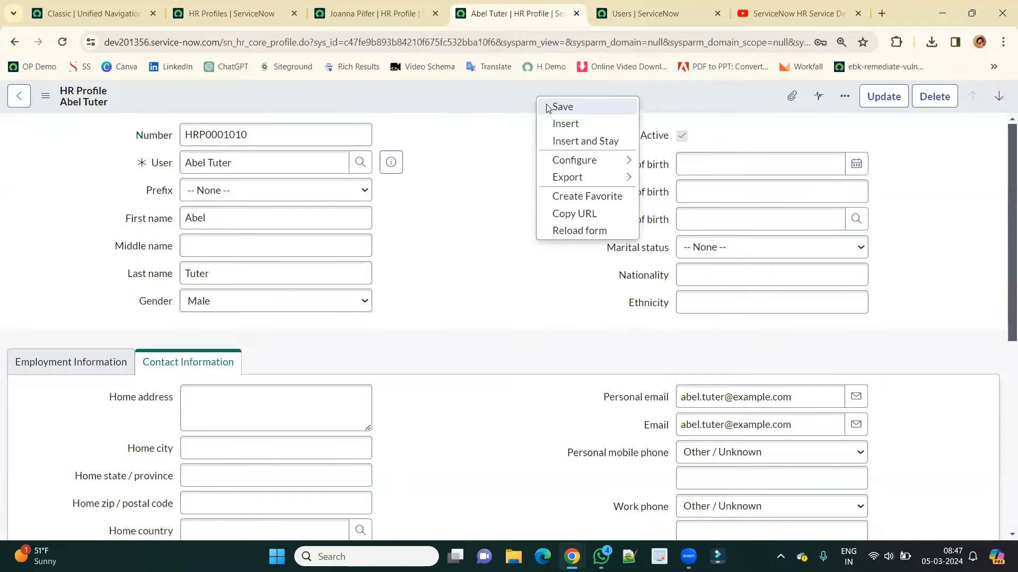
click(547, 107)
click(352, 15)
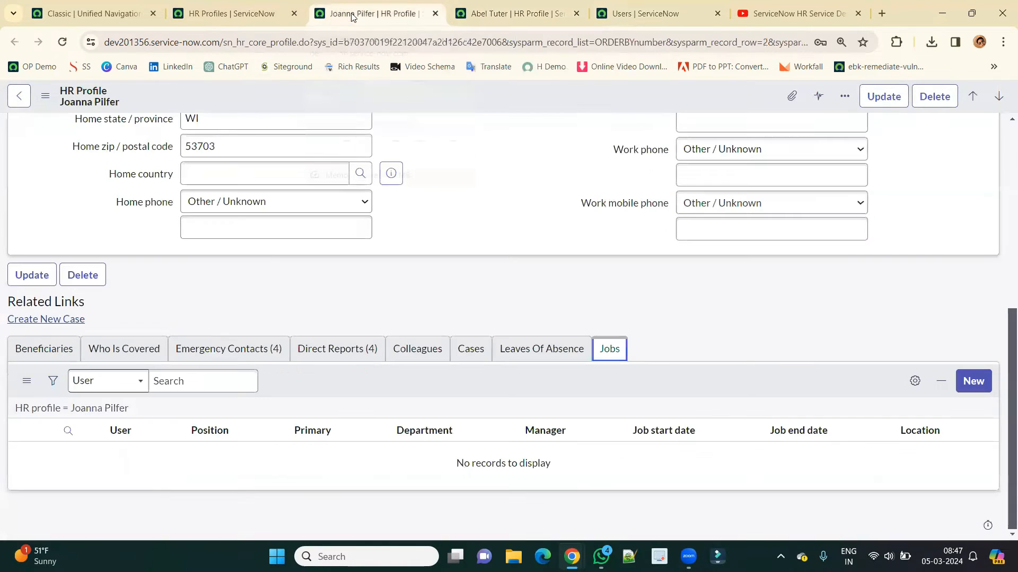
click(120, 16)
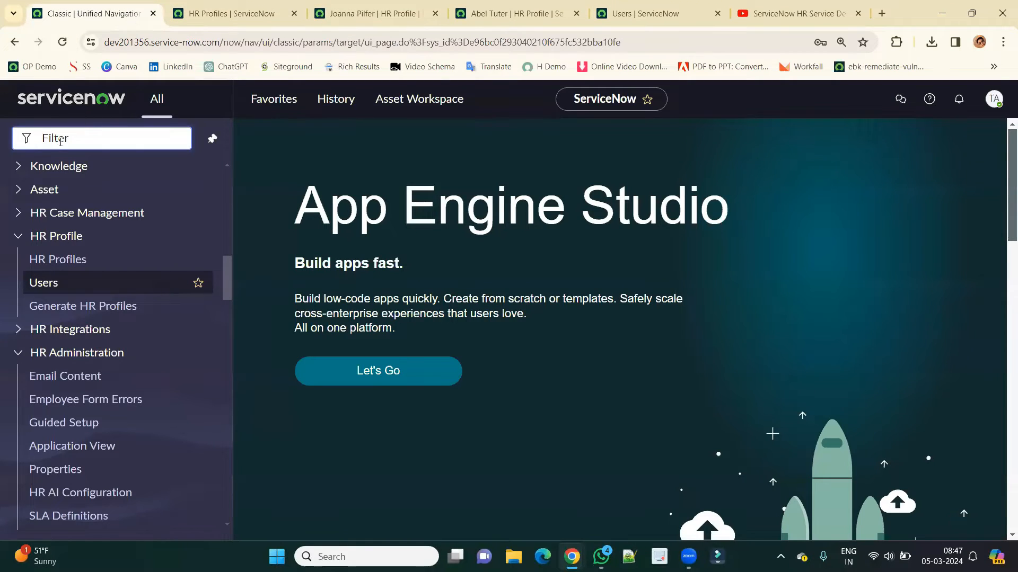
Open Generate HR Profiles, which would create 85 profiles for all active users.
middle_click(59, 308)
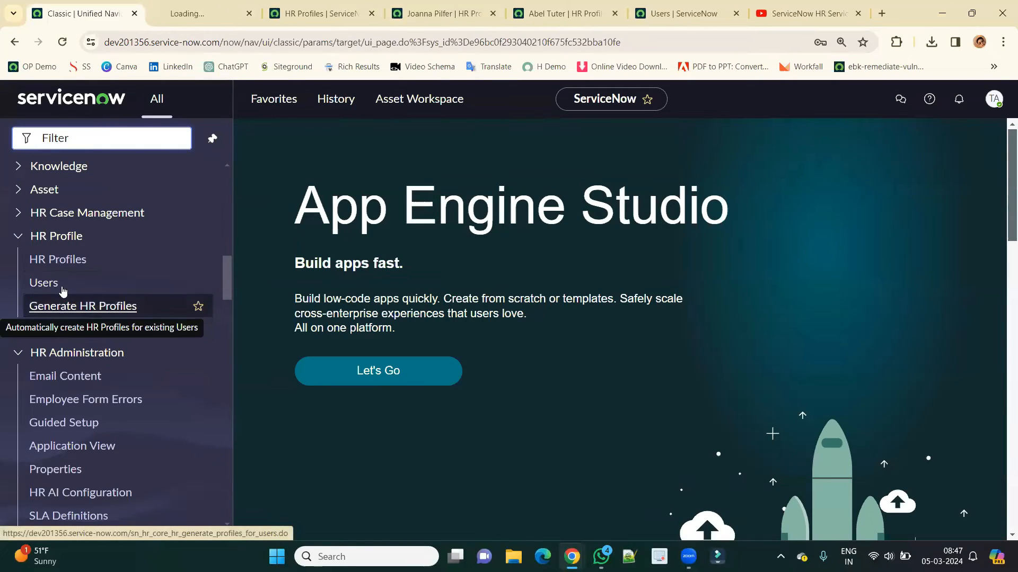
click(206, 13)
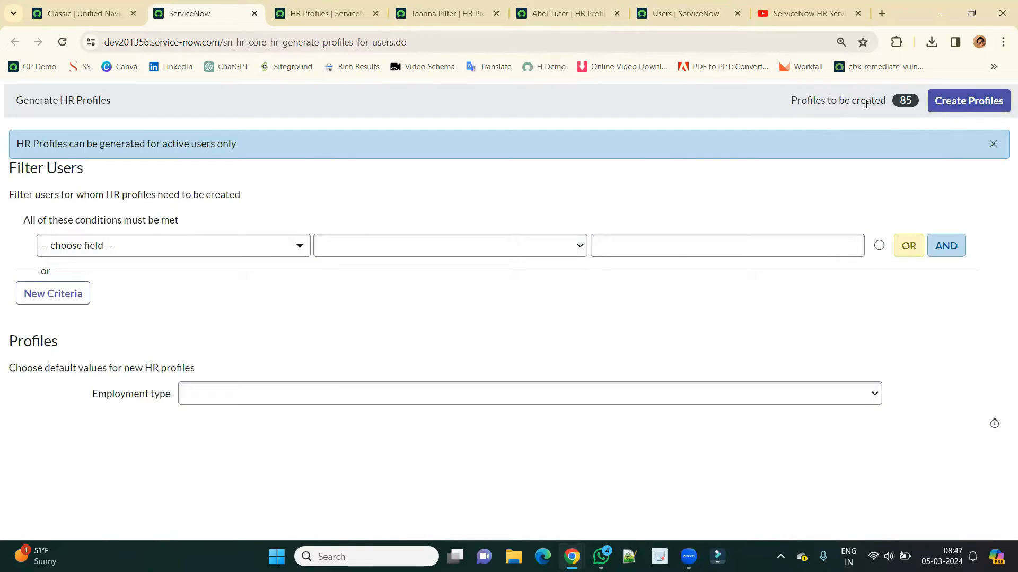
drag(900, 101, 912, 101)
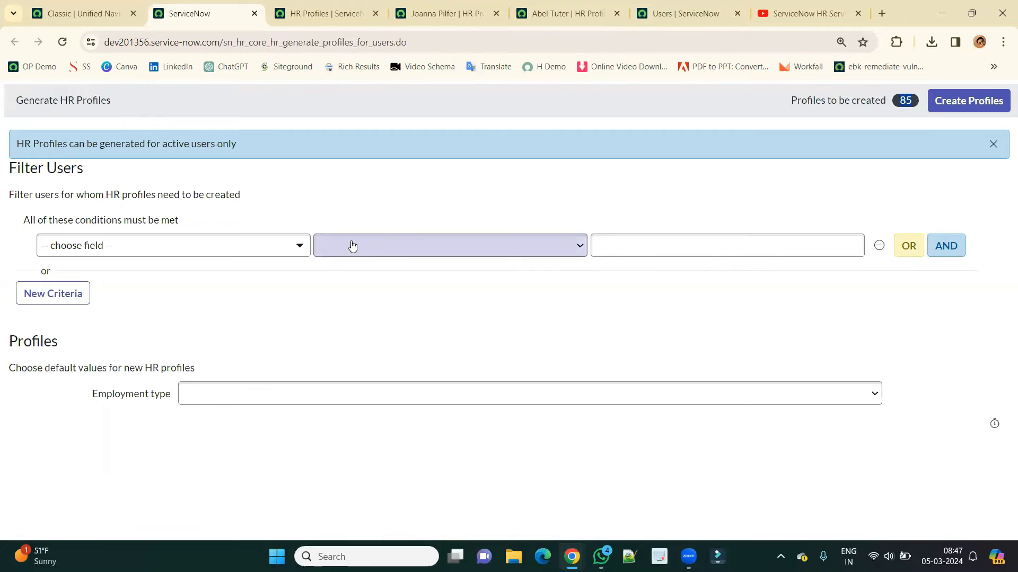
Filter to Department is HR, create profiles for the 8 matching users, and list them.
click(304, 249)
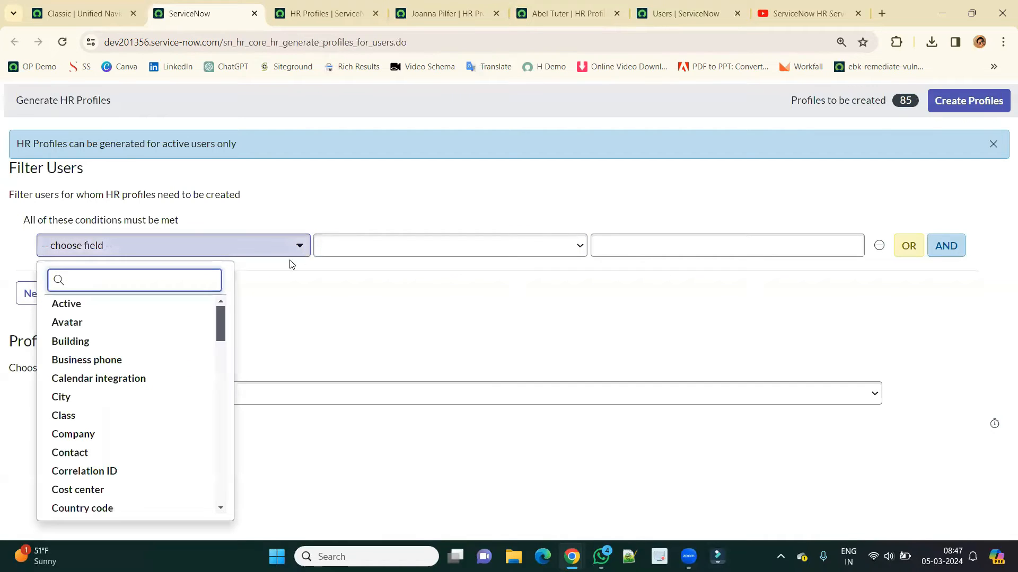
click(167, 383)
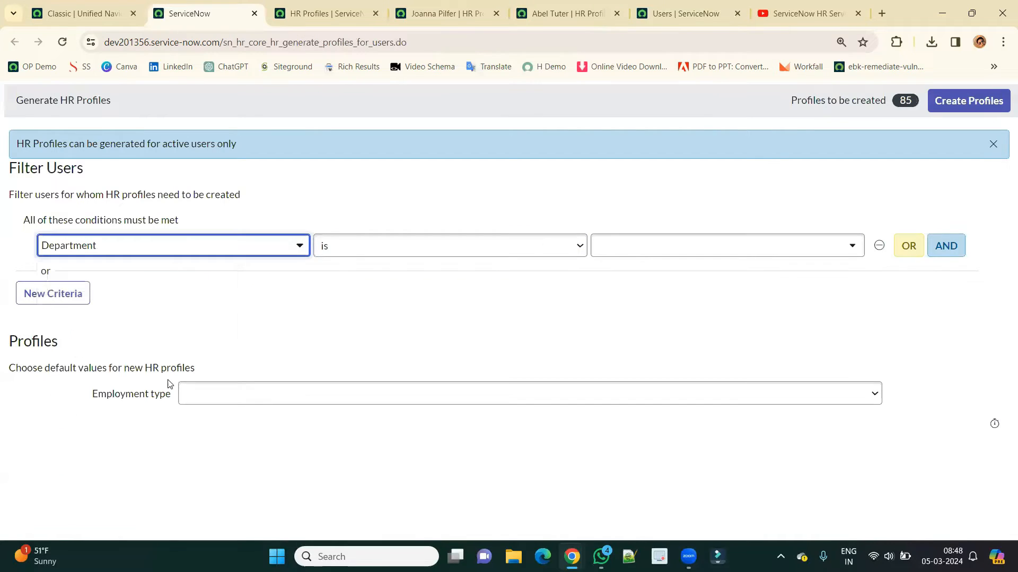
click(654, 246)
text(HR)
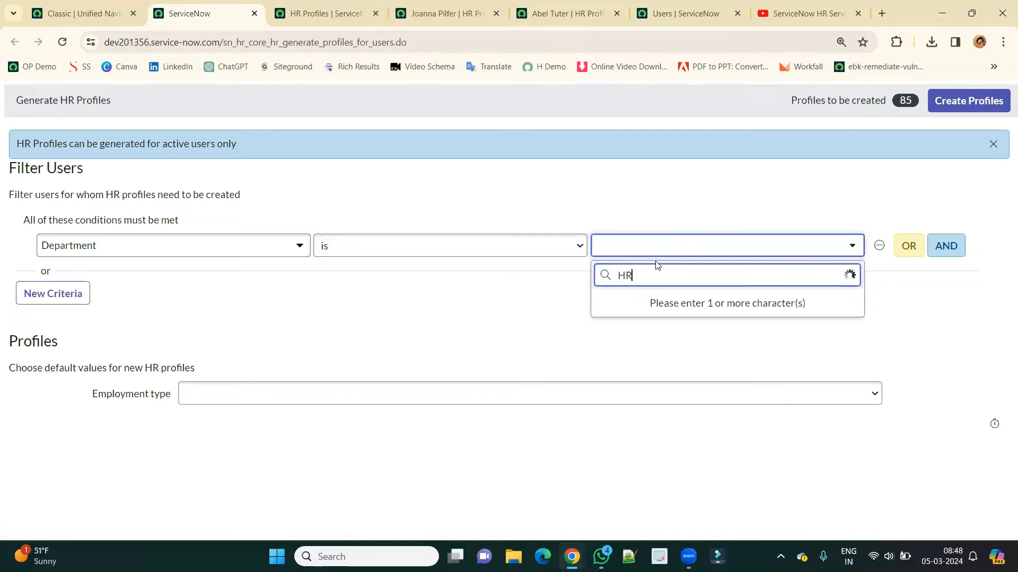
click(641, 296)
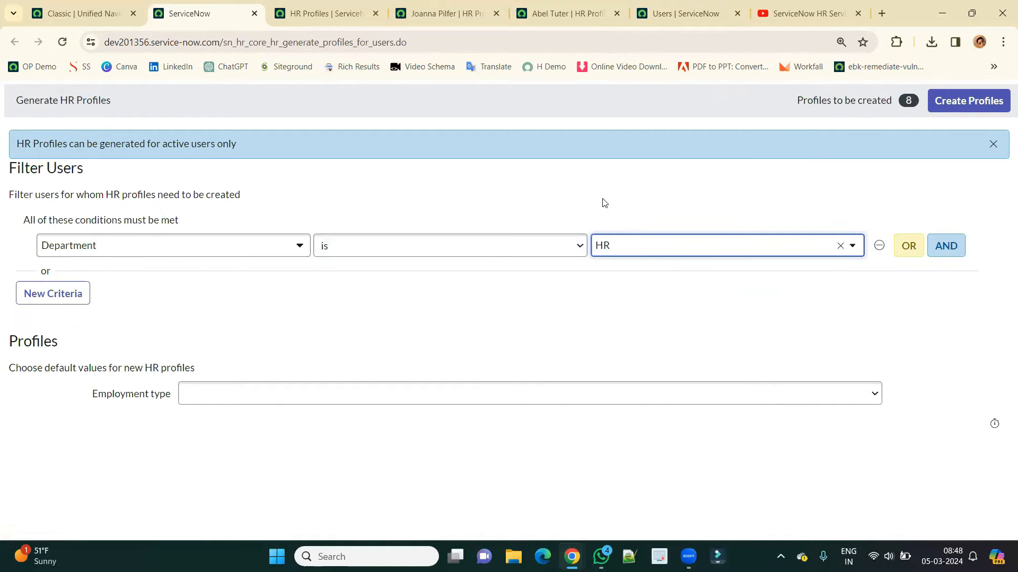
drag(914, 101, 906, 98)
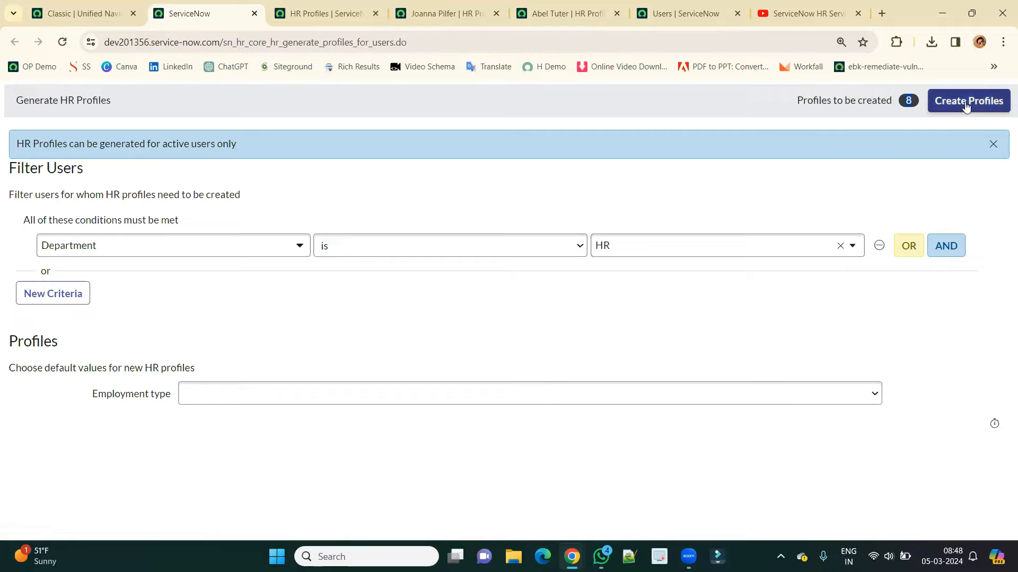
click(965, 106)
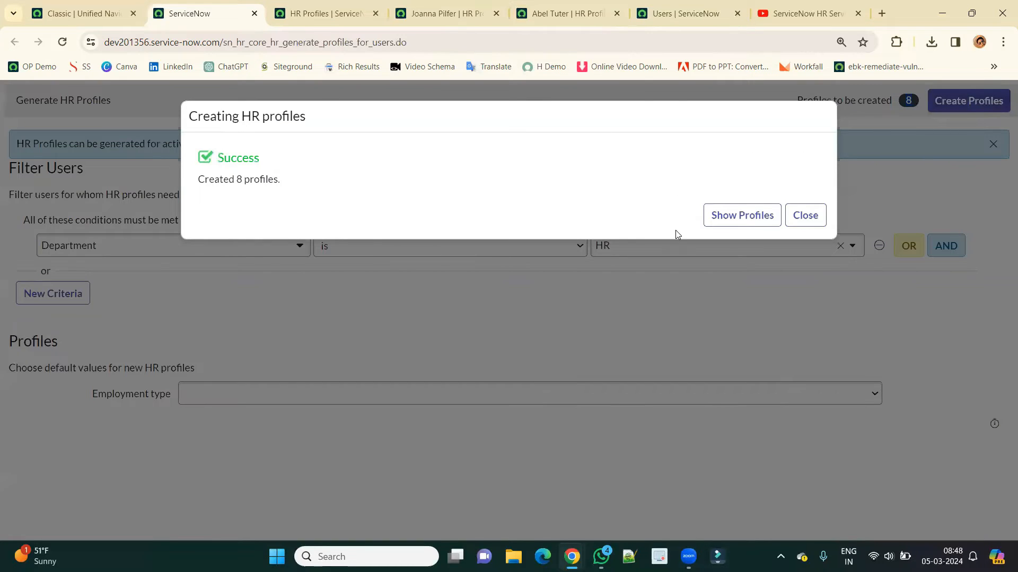
click(738, 218)
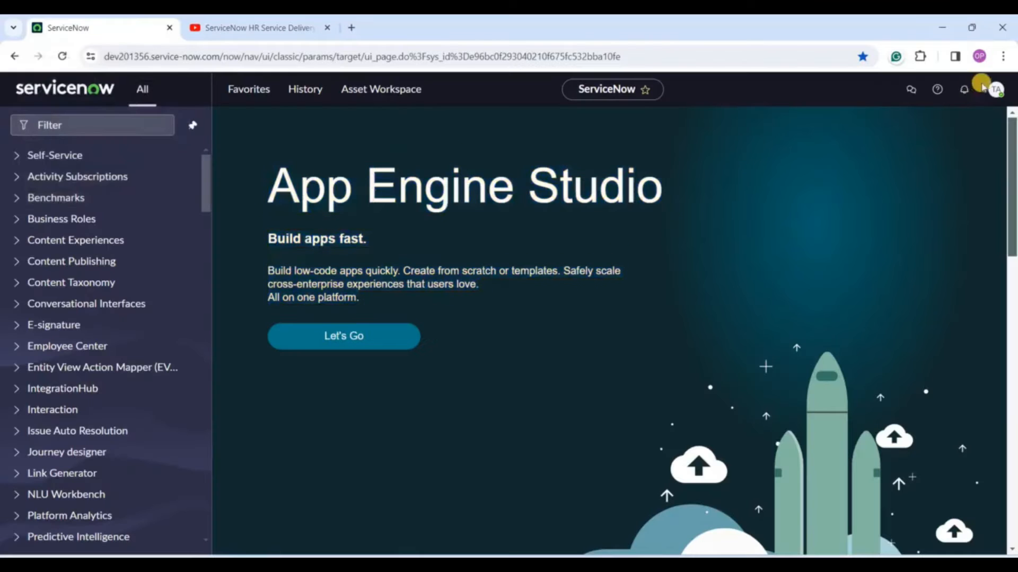
click(996, 89)
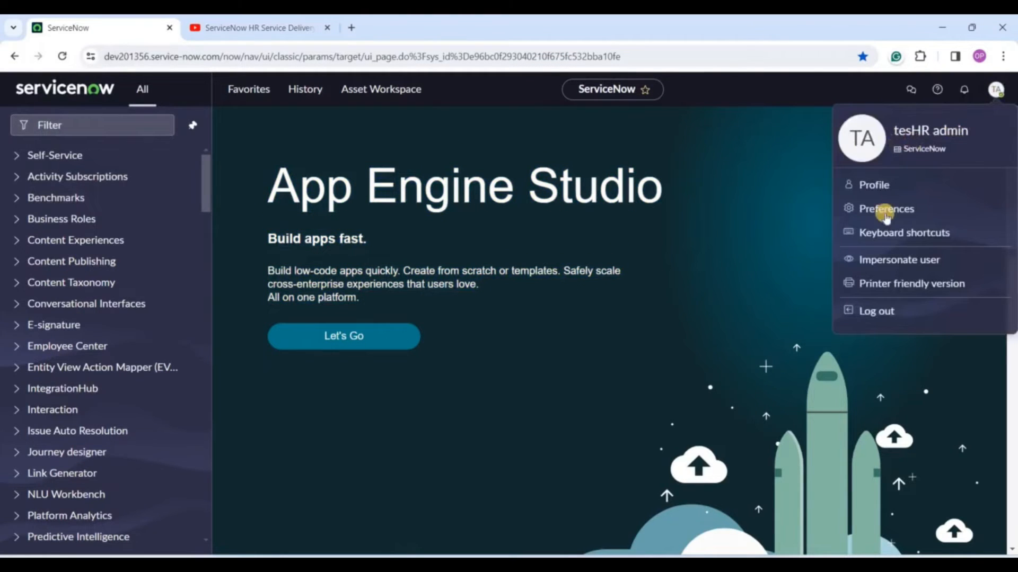
click(700, 252)
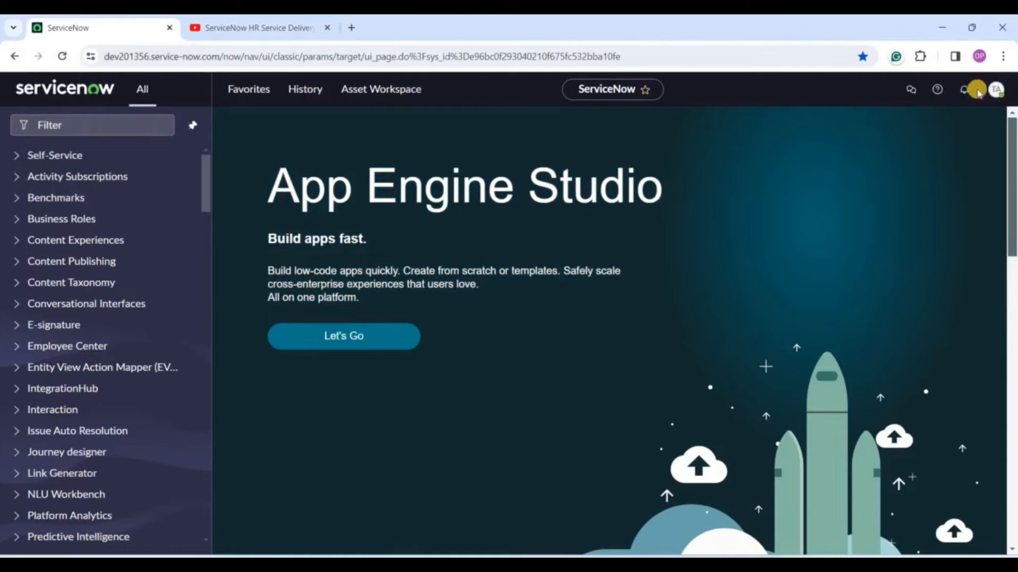
click(993, 95)
triple_click(921, 139)
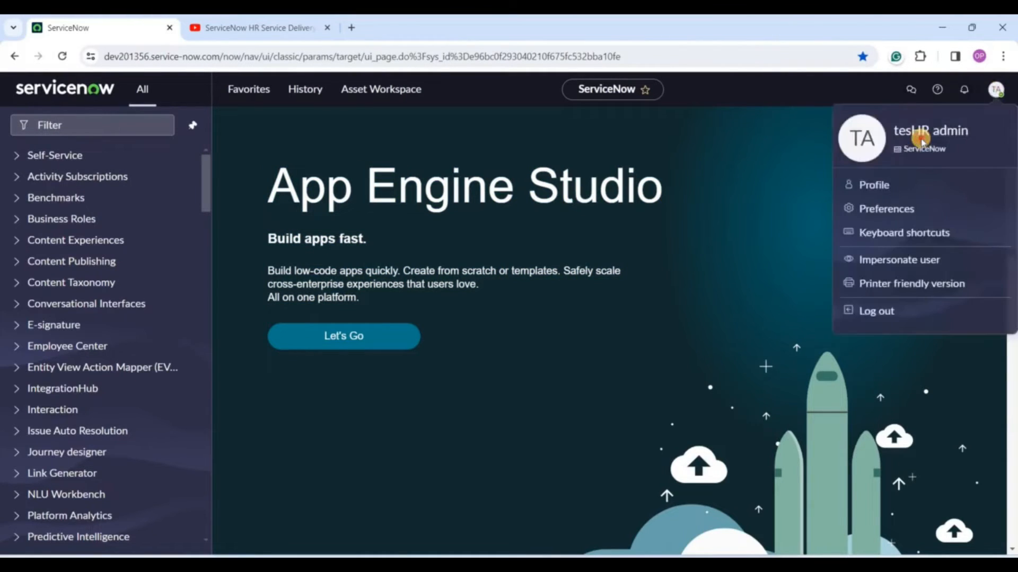
click(624, 245)
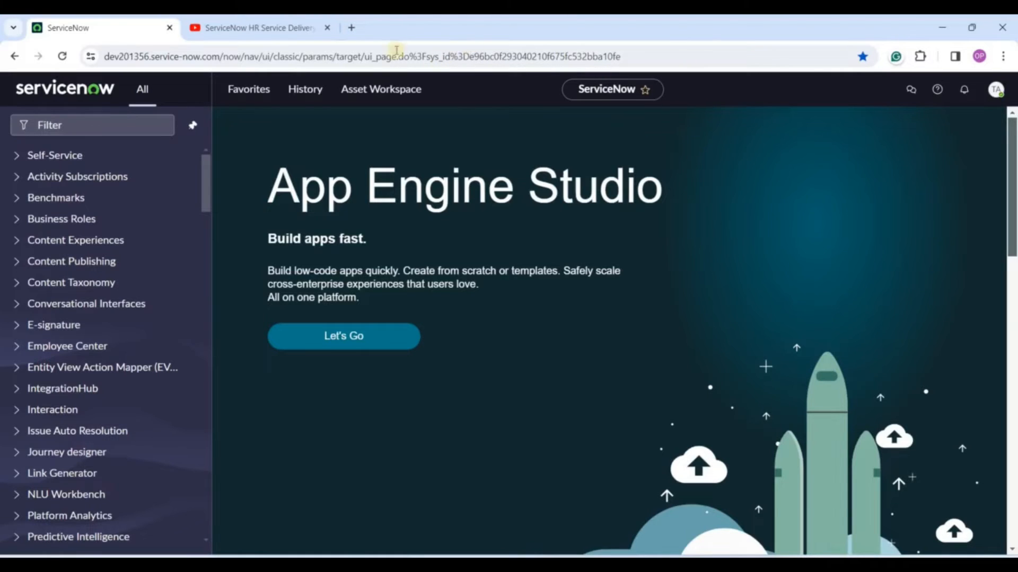
Filter the navigator for 'hr cr' and open the HR Administration > HR Criteria list of 20 records.
click(64, 127)
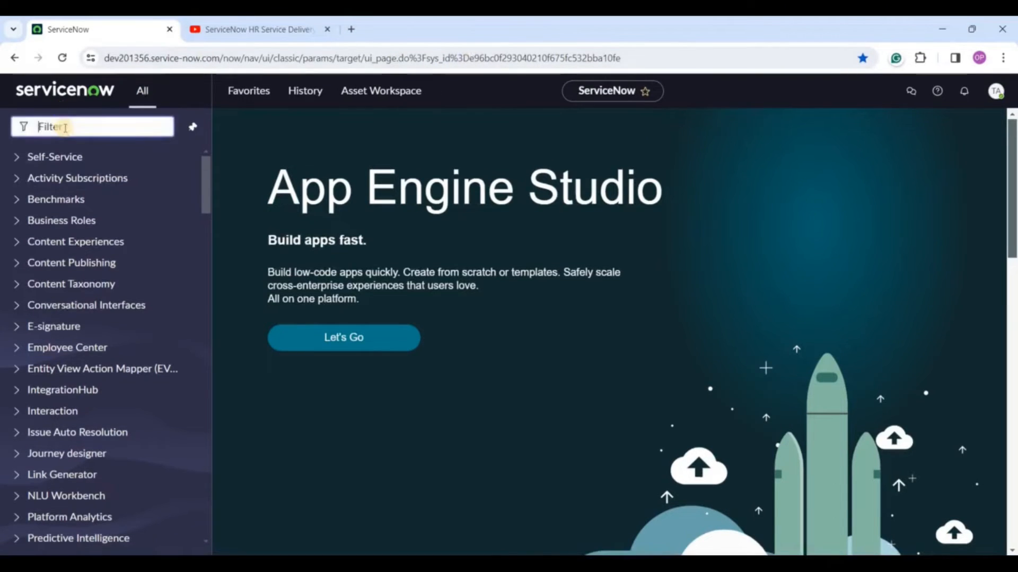
text(hr cr)
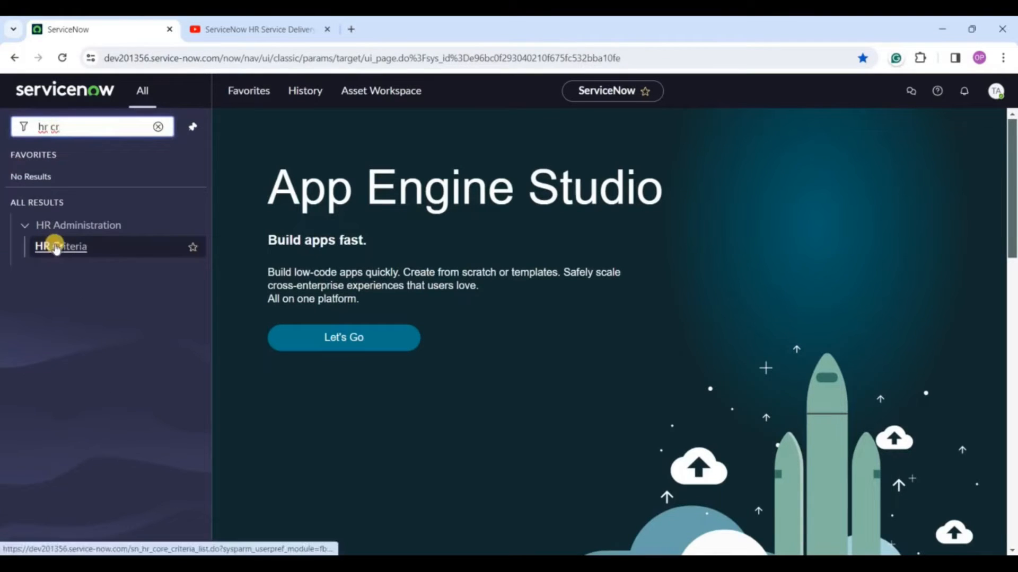
ctrl+click(56, 246)
key(ctrl+Tab)
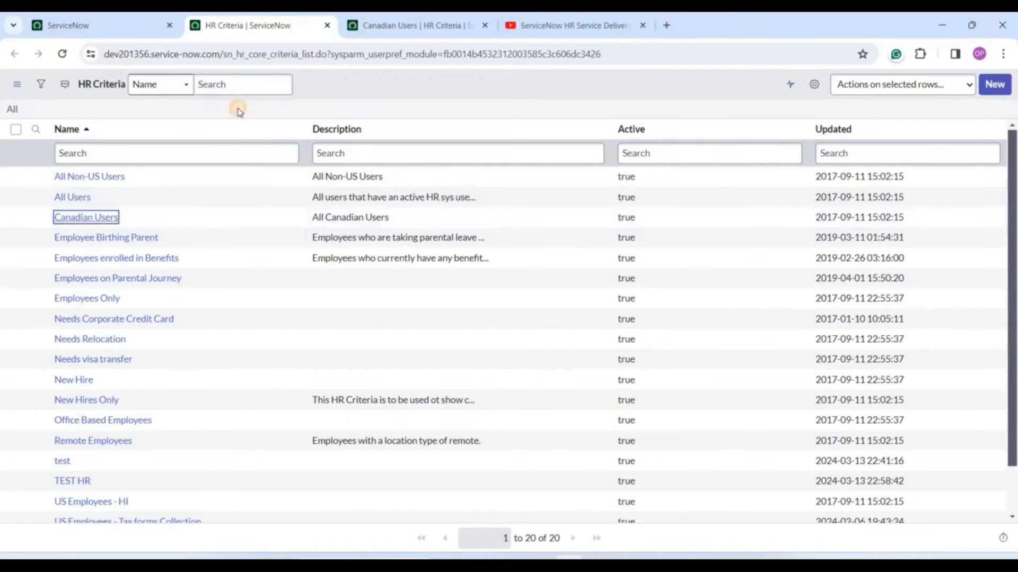
click(237, 108)
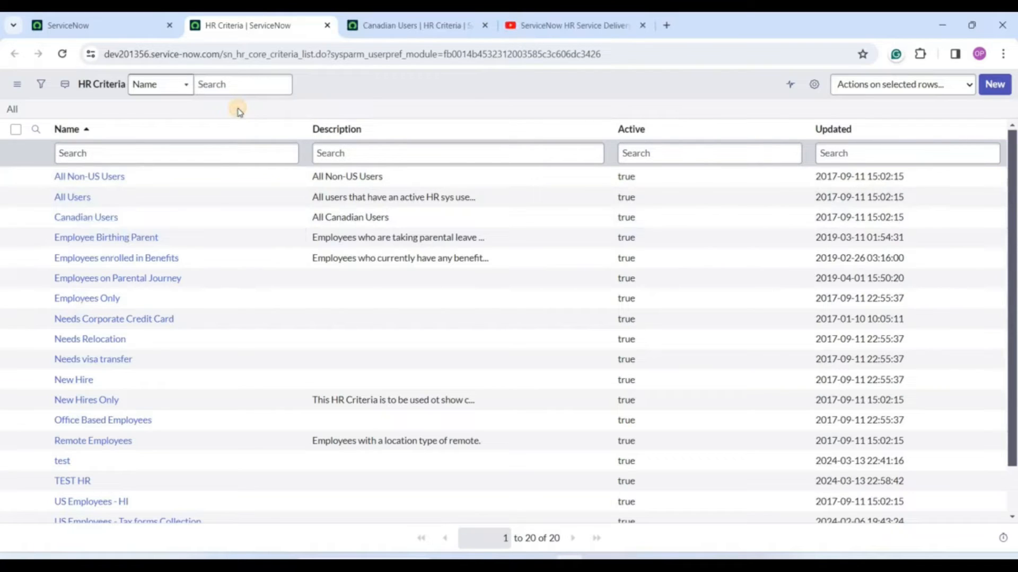
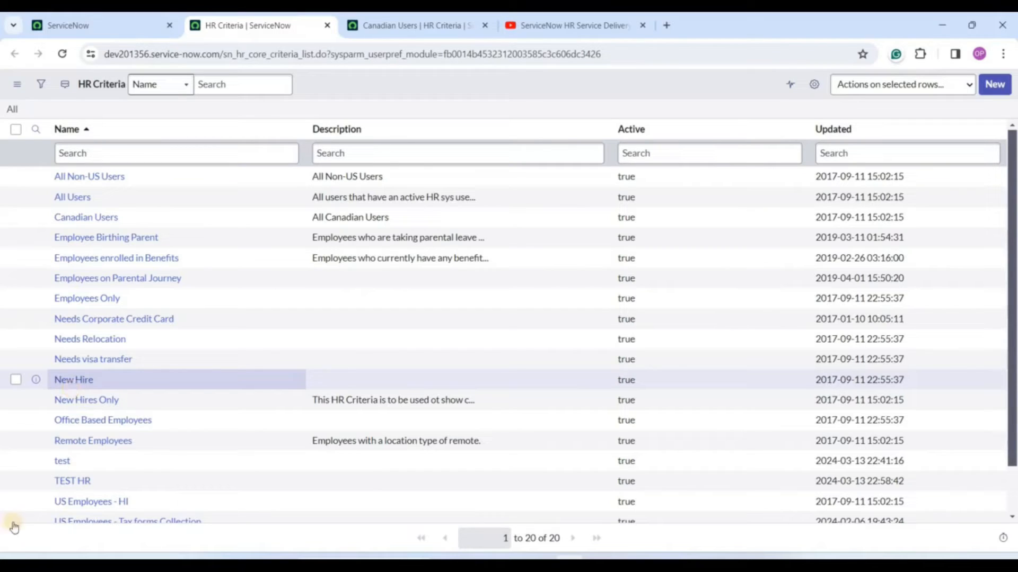
Review the Canadian Users criteria's name and description, then open its All Active Users condition (688 users) in a new tab.
click(418, 25)
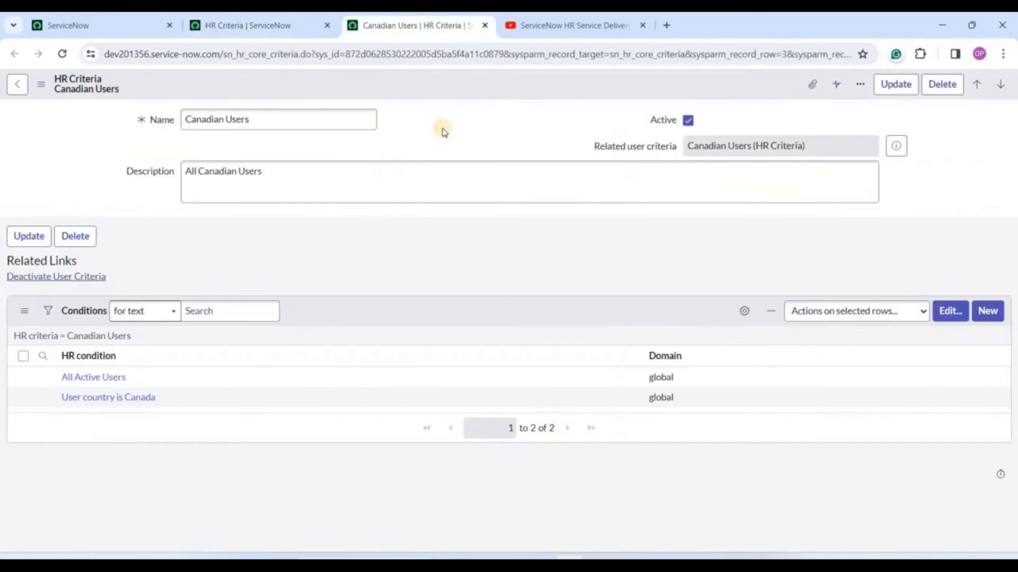
click(236, 119)
triple_click(237, 120)
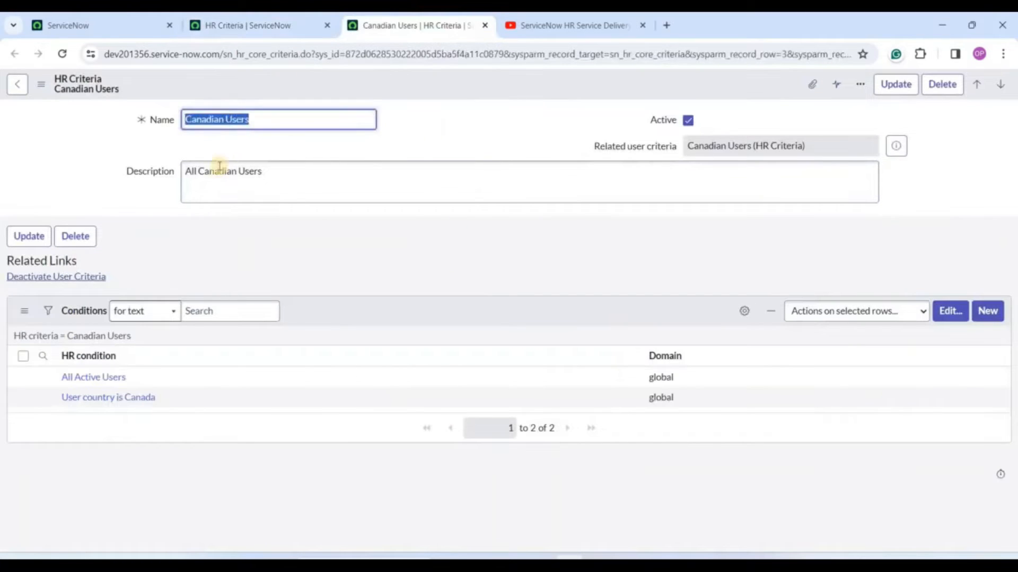
triple_click(218, 170)
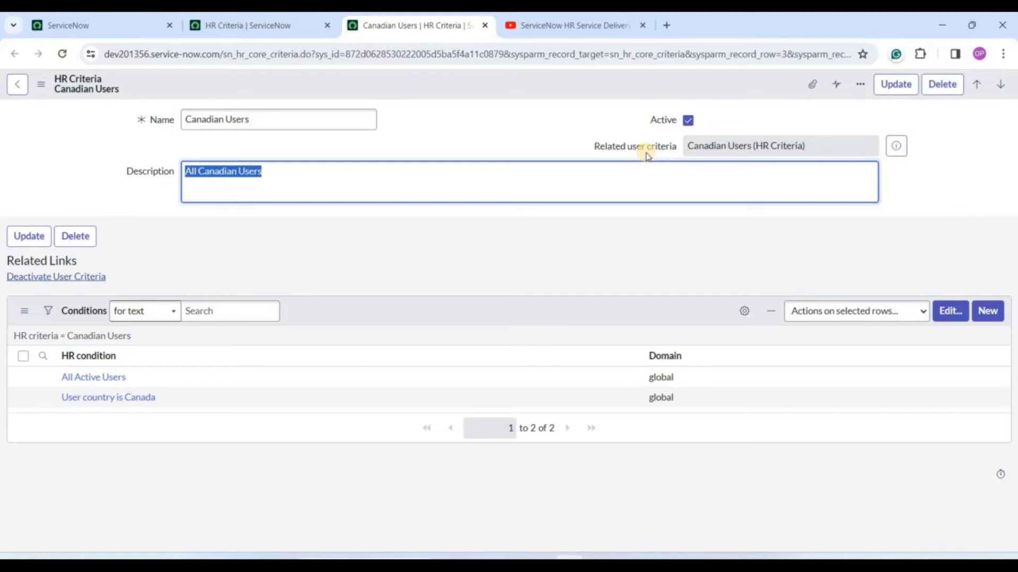
click(82, 379)
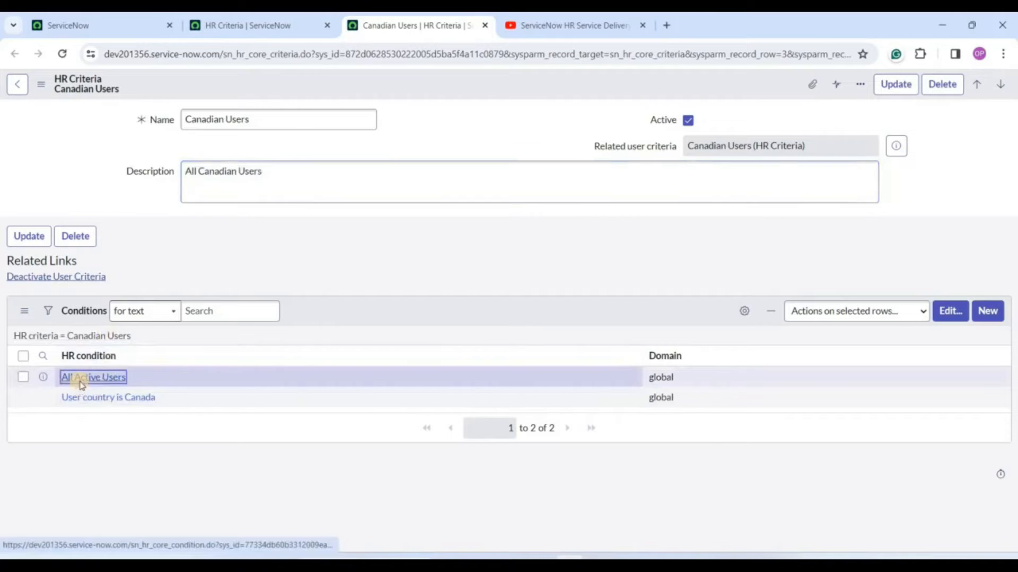
click(549, 24)
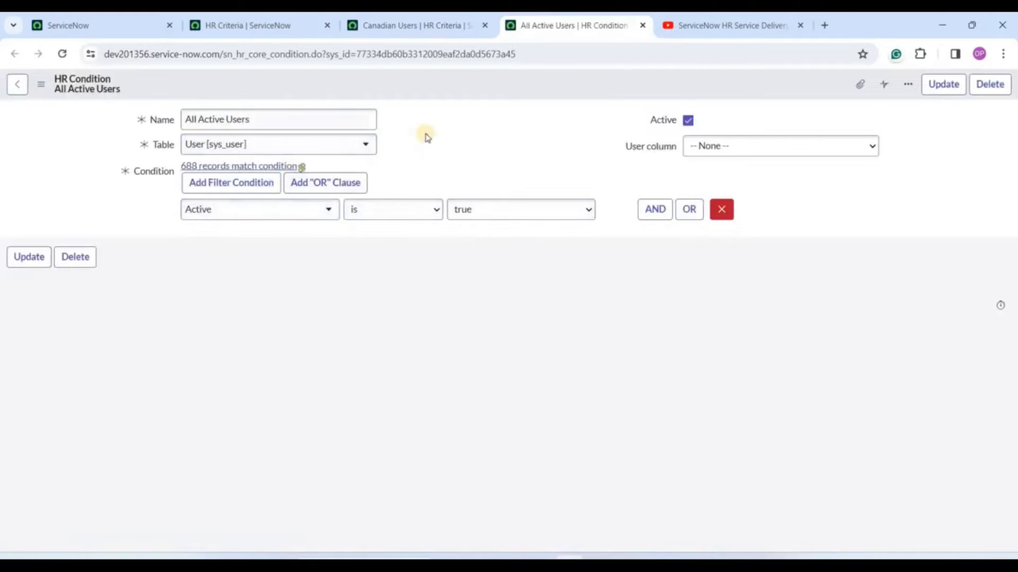
Leave the Canadian Users record for the HR Criteria list of 20 records.
click(431, 23)
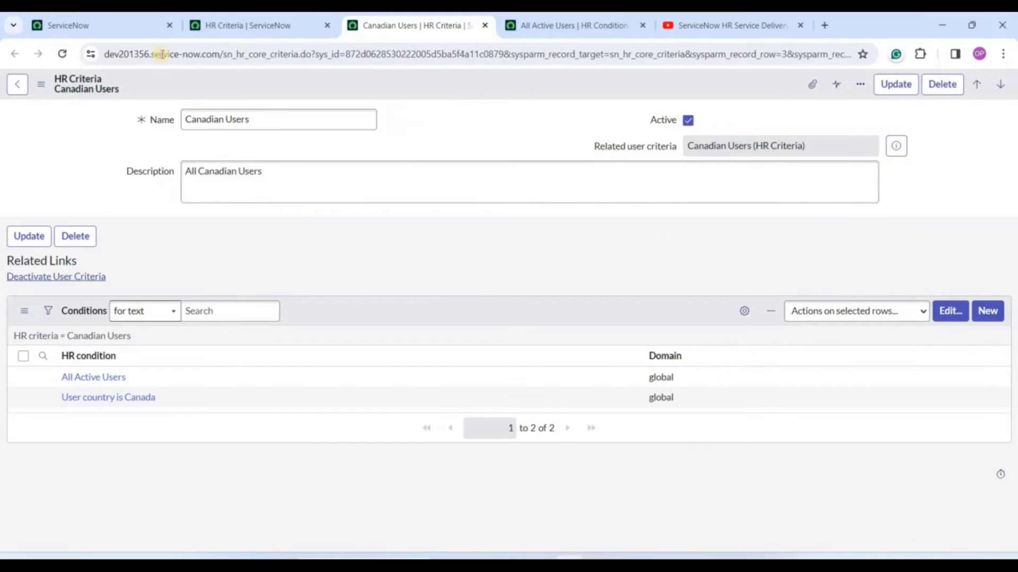
click(229, 16)
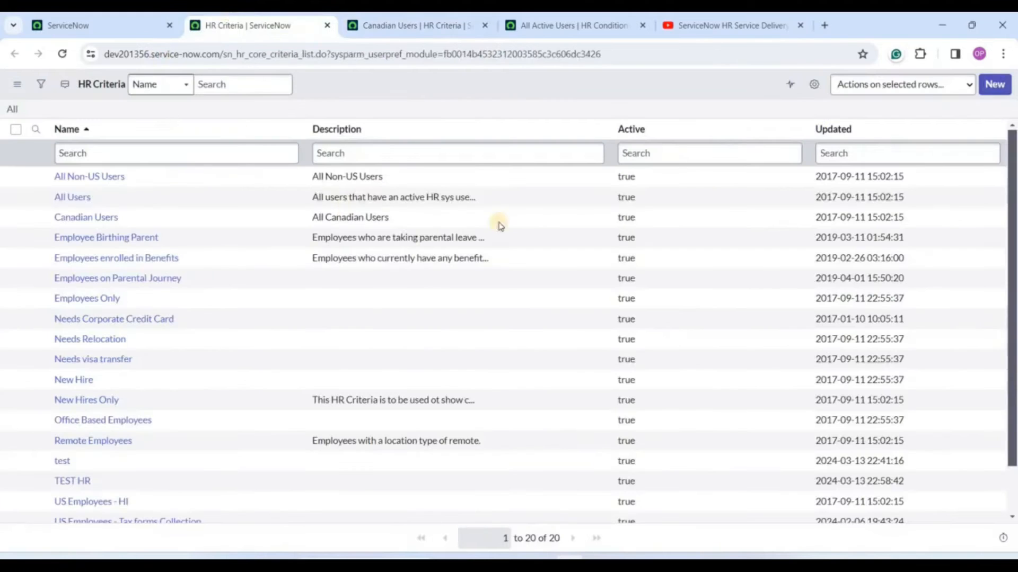
Create a new HR criteria record named 'testHR Creiteria' and save it.
click(998, 84)
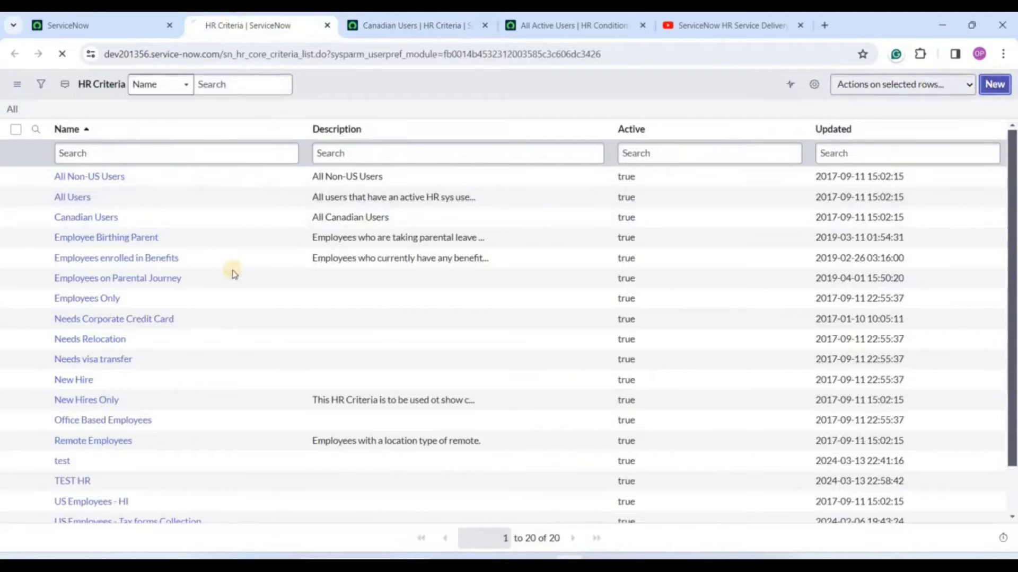
text(testHR Creiteria)
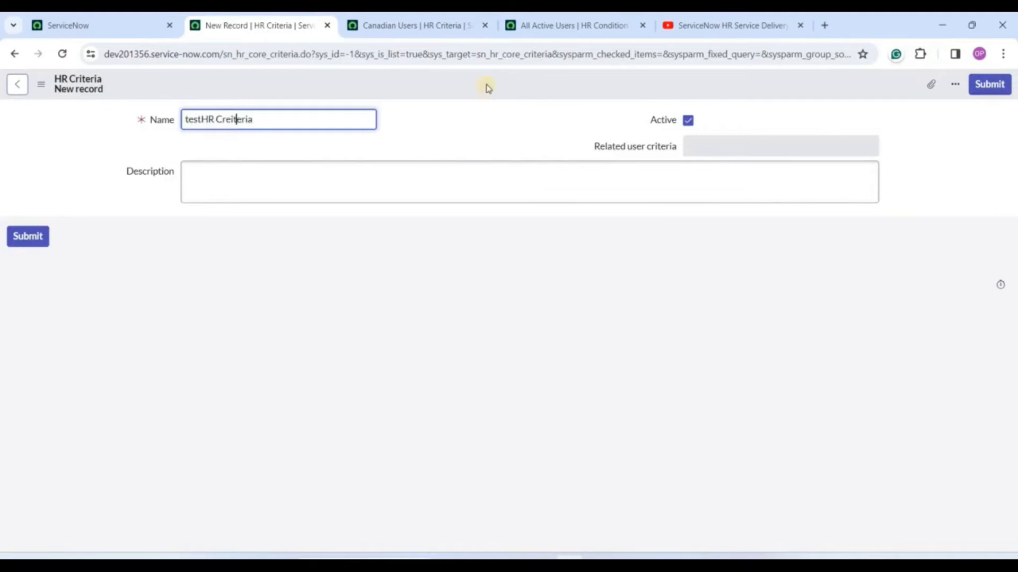
right_click(488, 80)
click(512, 89)
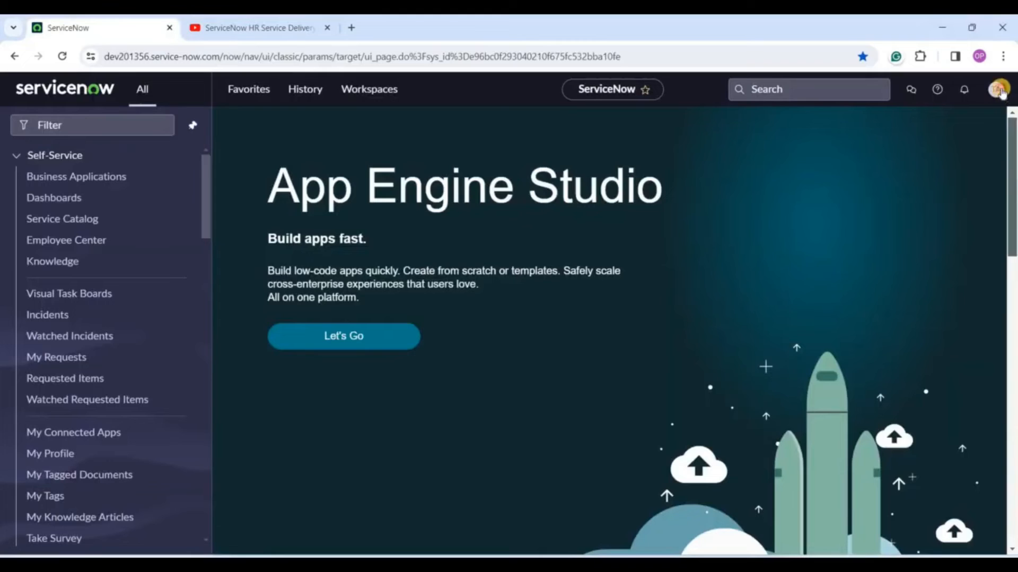
Open HR Case Management > All HR Cases > All in a new tab.
click(996, 89)
click(647, 271)
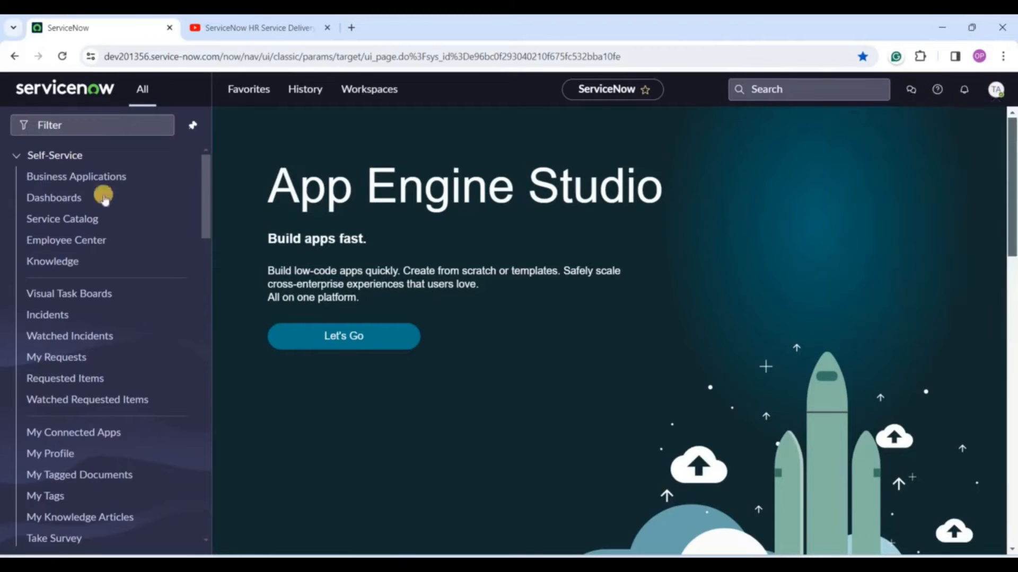
click(76, 153)
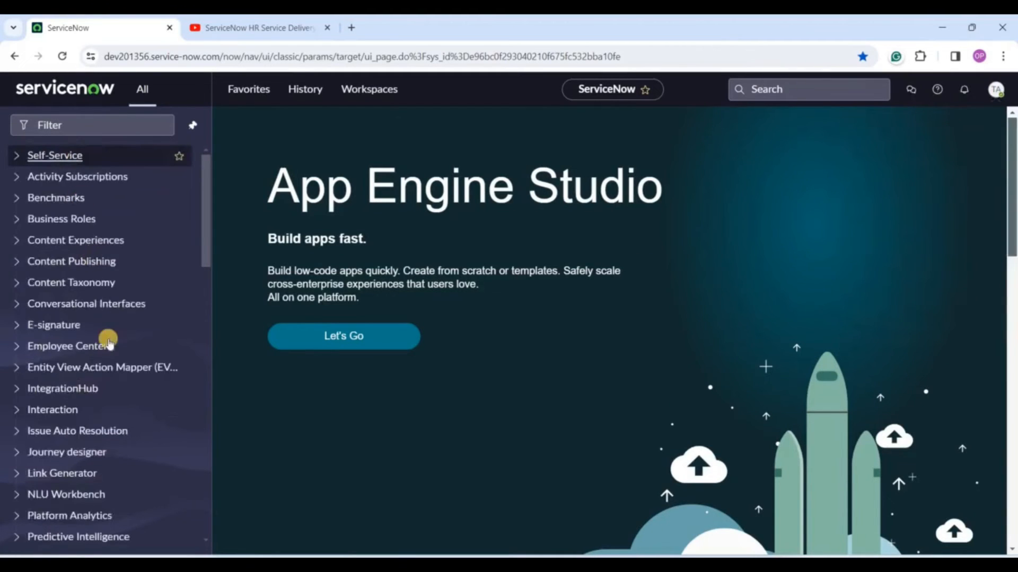
scroll(106, 344, down, 5)
scroll(108, 342, down, 5)
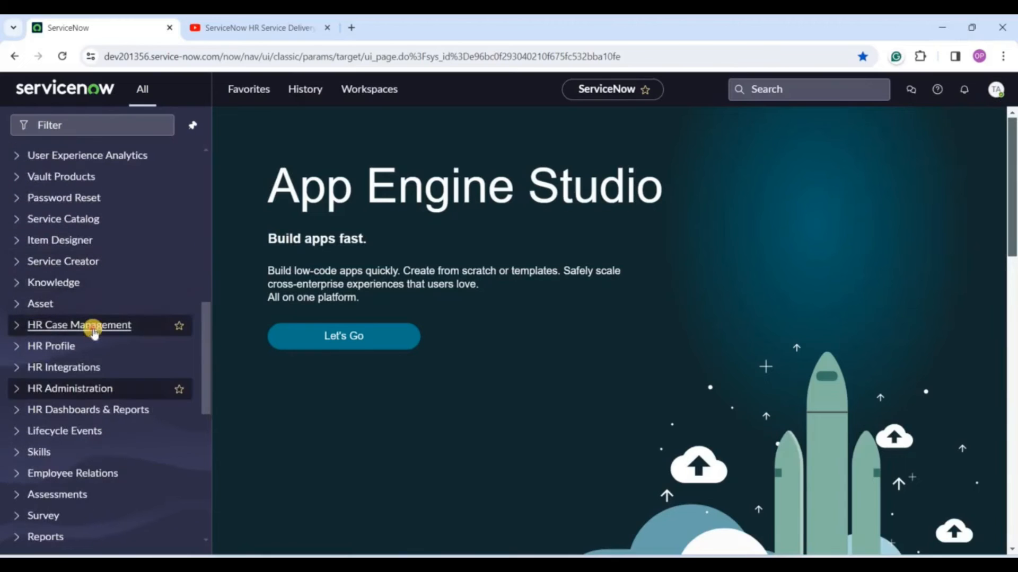
click(94, 327)
scroll(96, 323, down, 5)
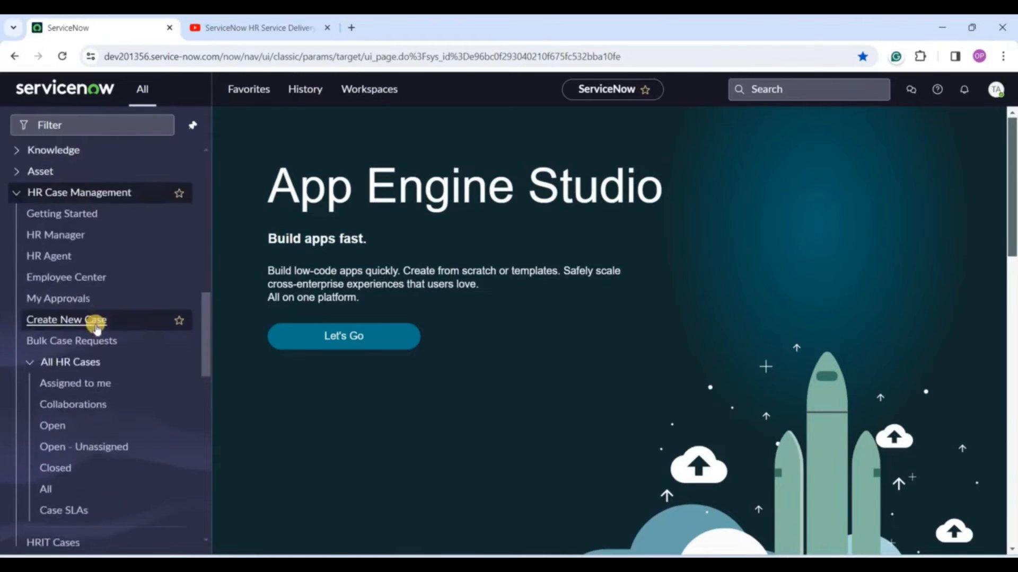
ctrl+click(44, 360)
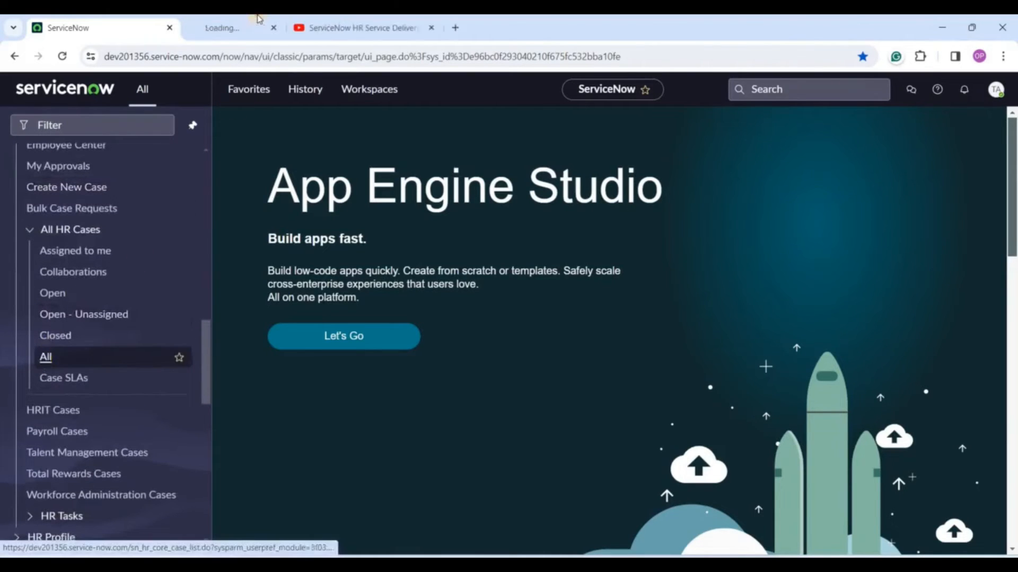
click(258, 22)
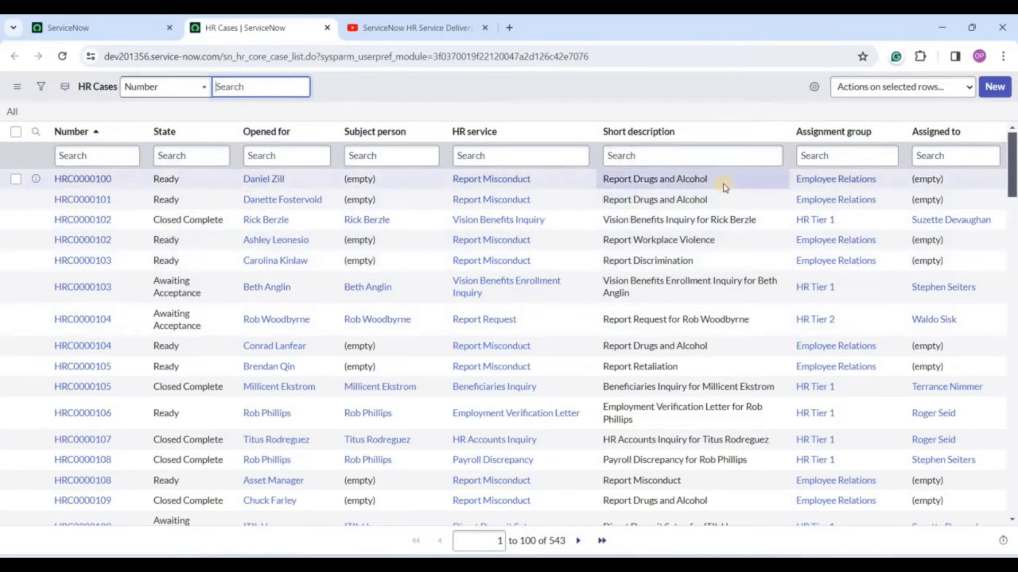
drag(708, 180, 601, 197)
drag(603, 240, 715, 240)
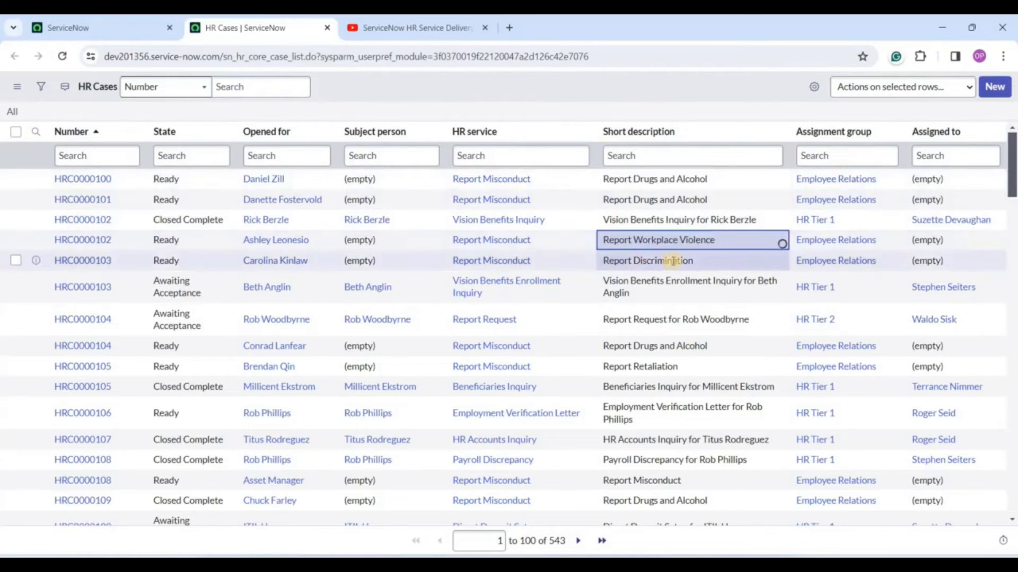
click(756, 242)
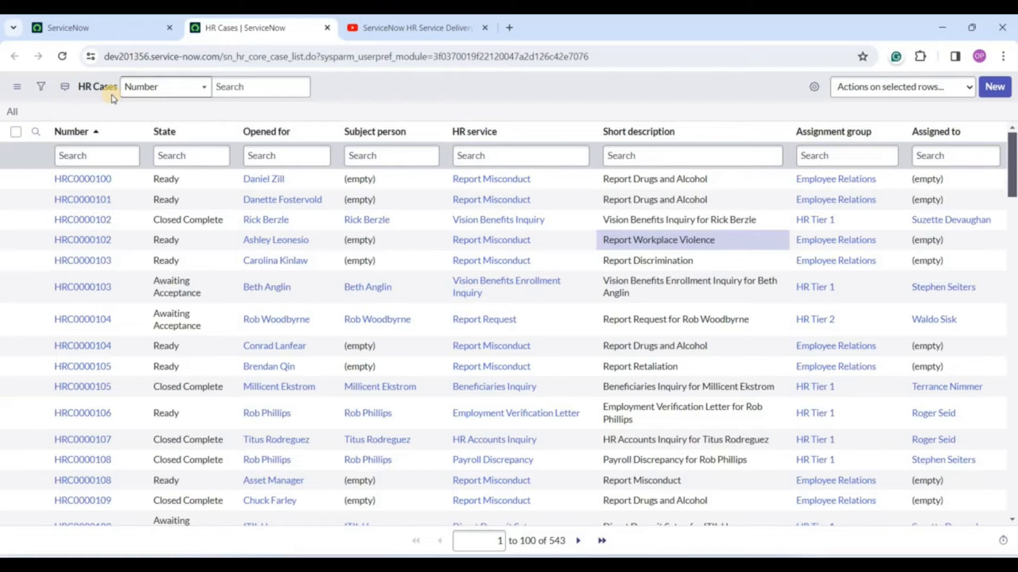
Open the HRIT, Payroll, Talent Management and Total Rewards case lists in new tabs.
click(115, 29)
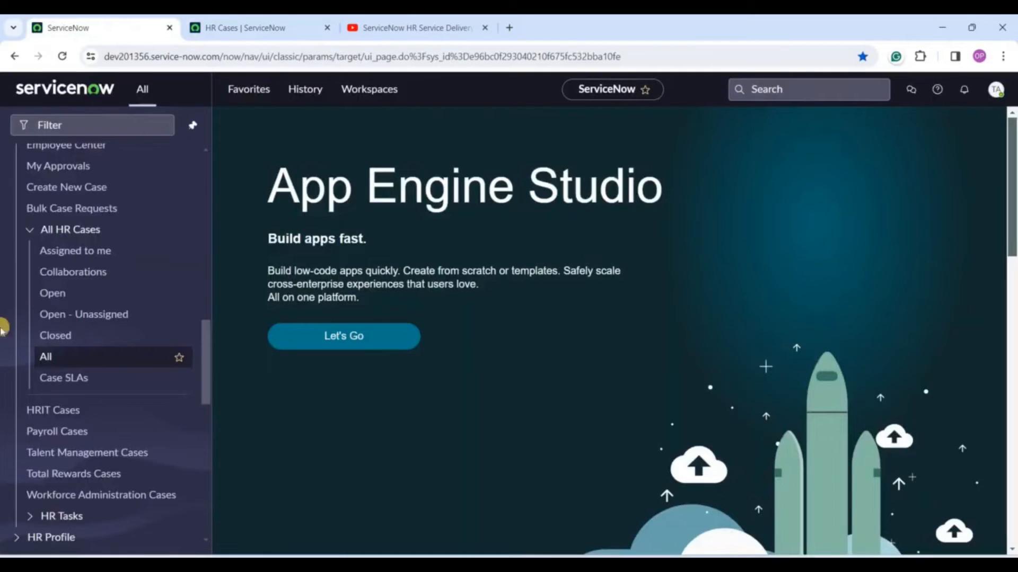
ctrl+click(56, 412)
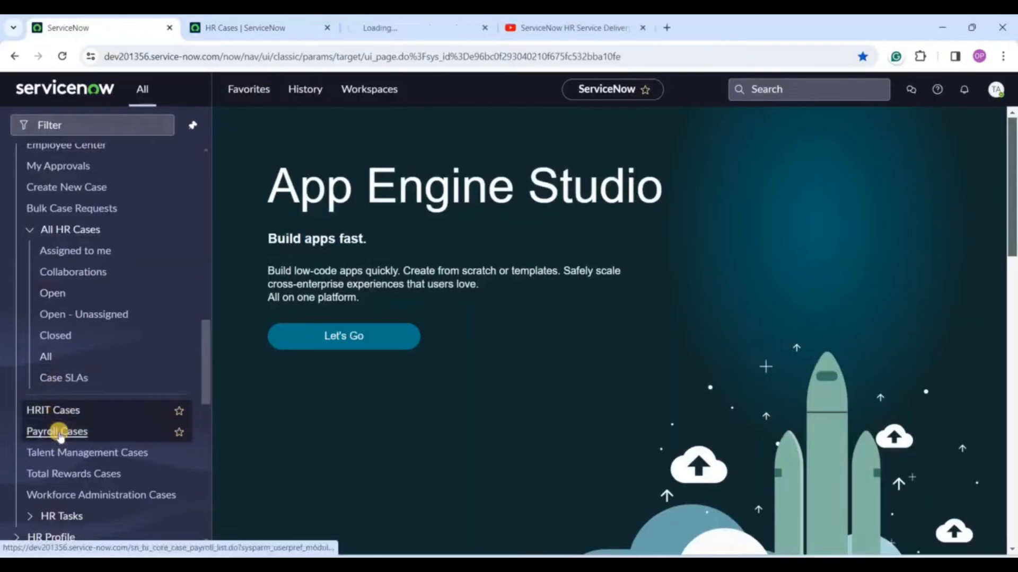
ctrl+click(58, 433)
ctrl+click(60, 450)
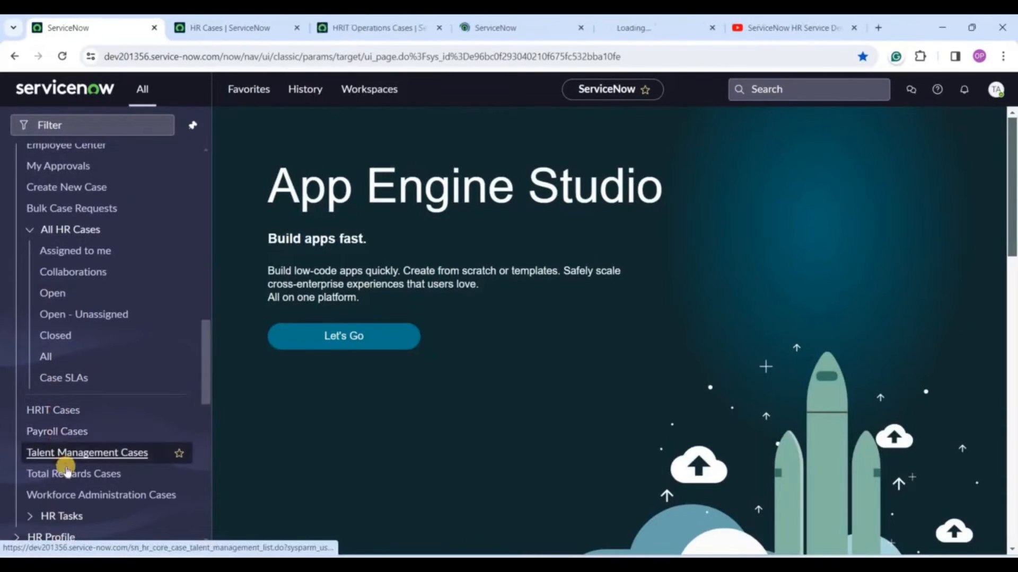
ctrl+click(64, 469)
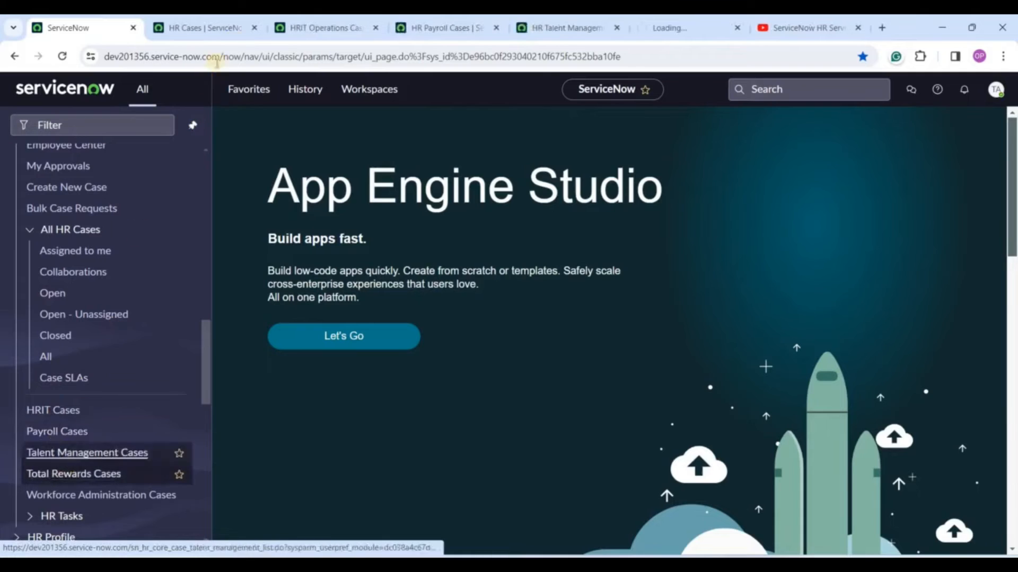
Review each case list in turn, ending on Total Rewards with 44 active cases.
click(198, 27)
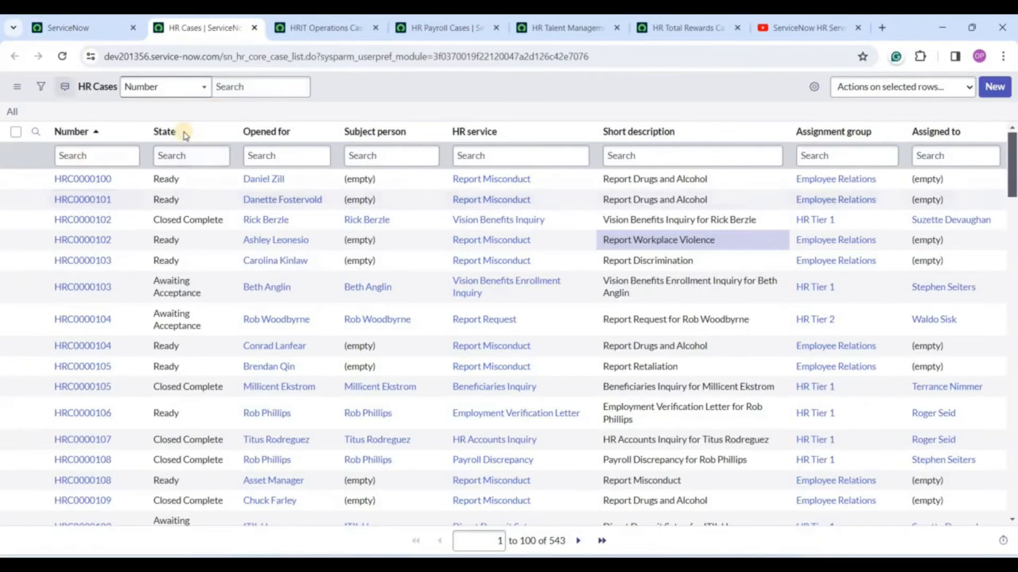
click(336, 27)
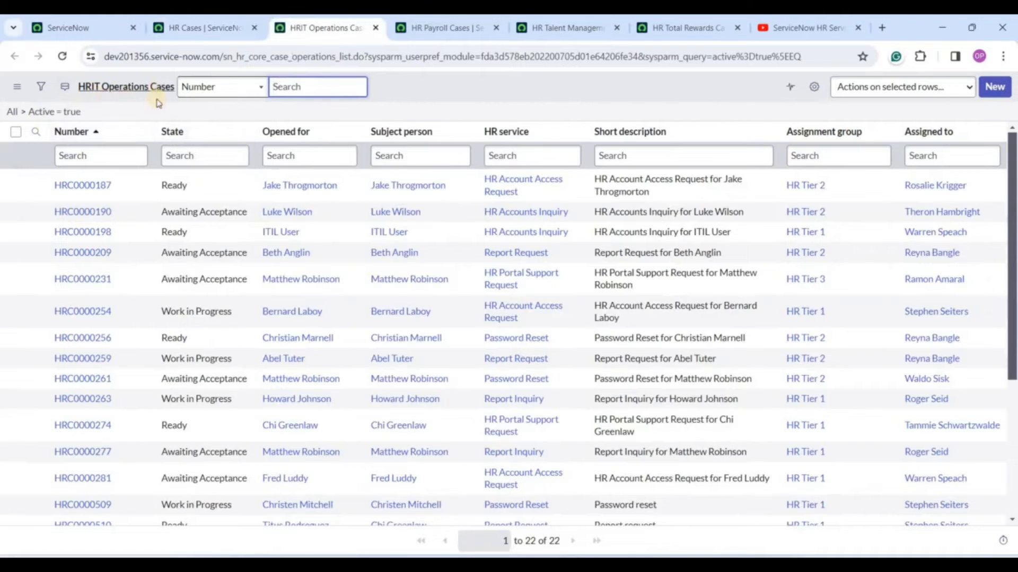
key(ctrl+Tab)
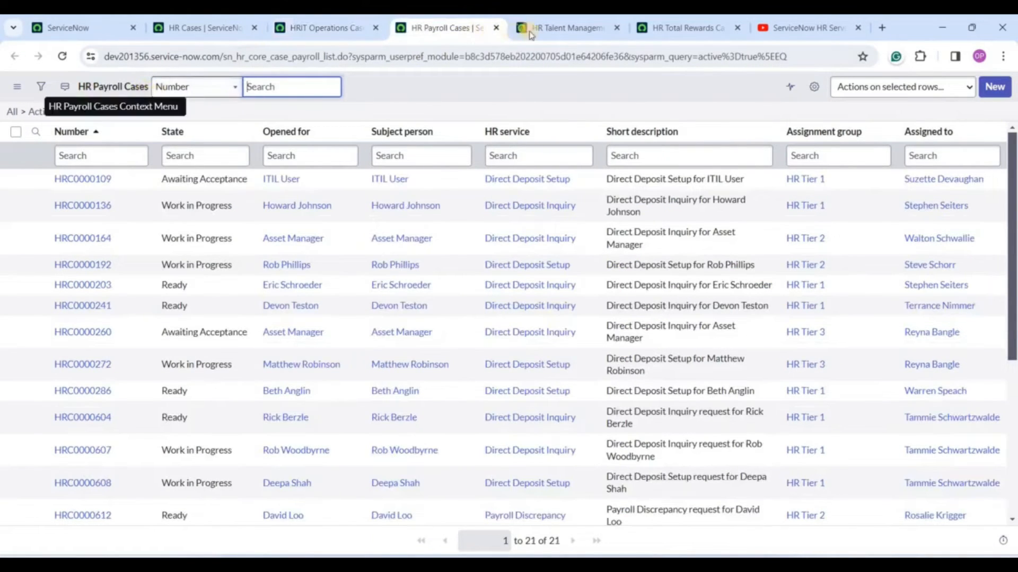
key(ctrl+Tab)
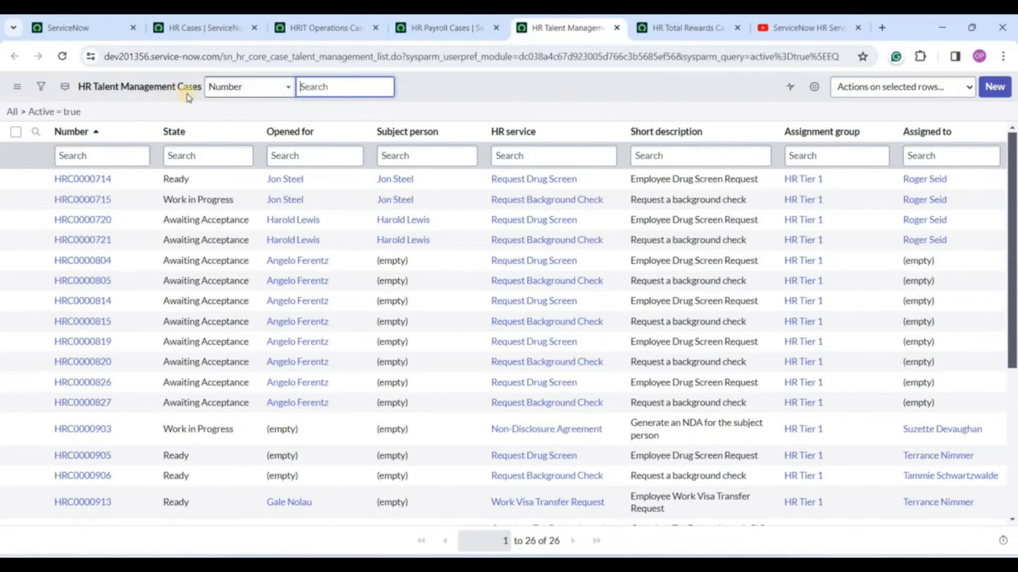
click(687, 27)
key(ctrl+Tab)
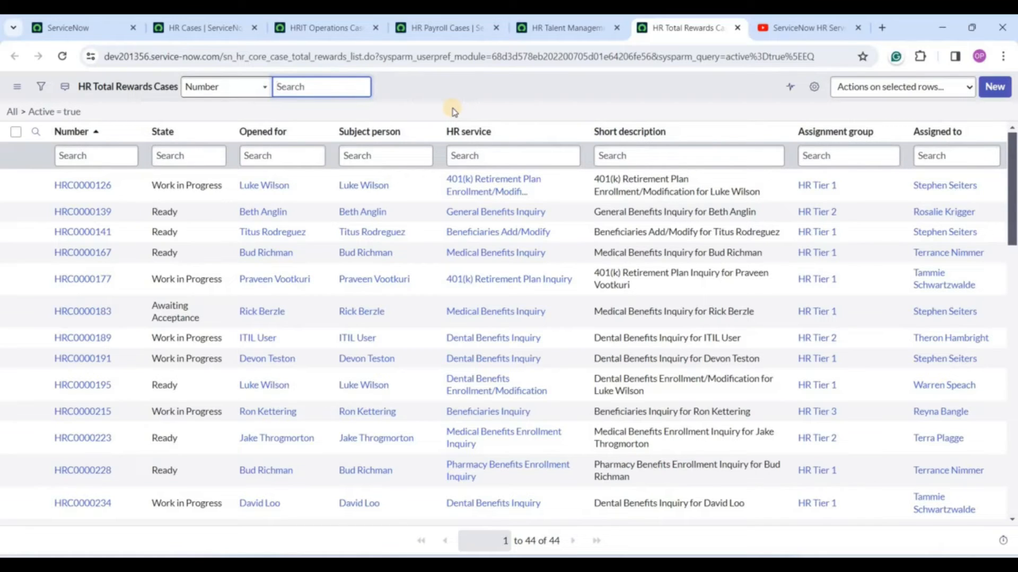
Filter the navigator for 'coe' and open COE Configuration in a new tab.
click(69, 27)
click(95, 125)
text(coe)
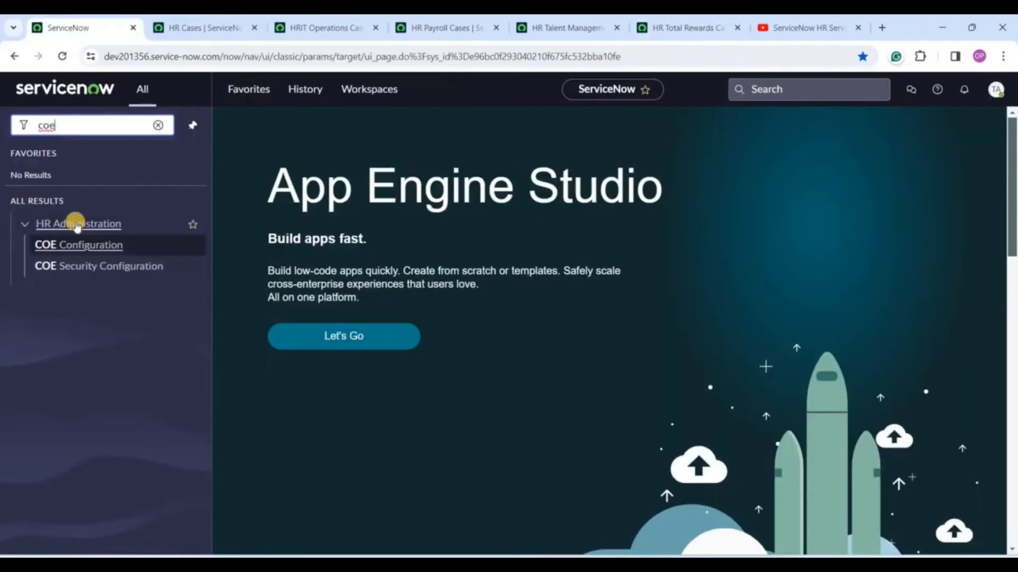
middle_click(78, 245)
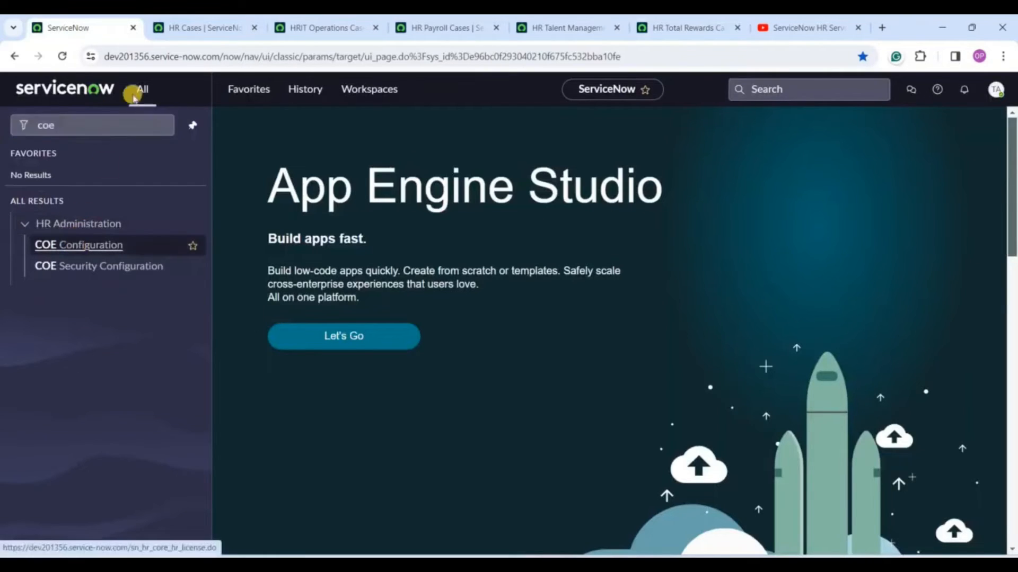
click(705, 28)
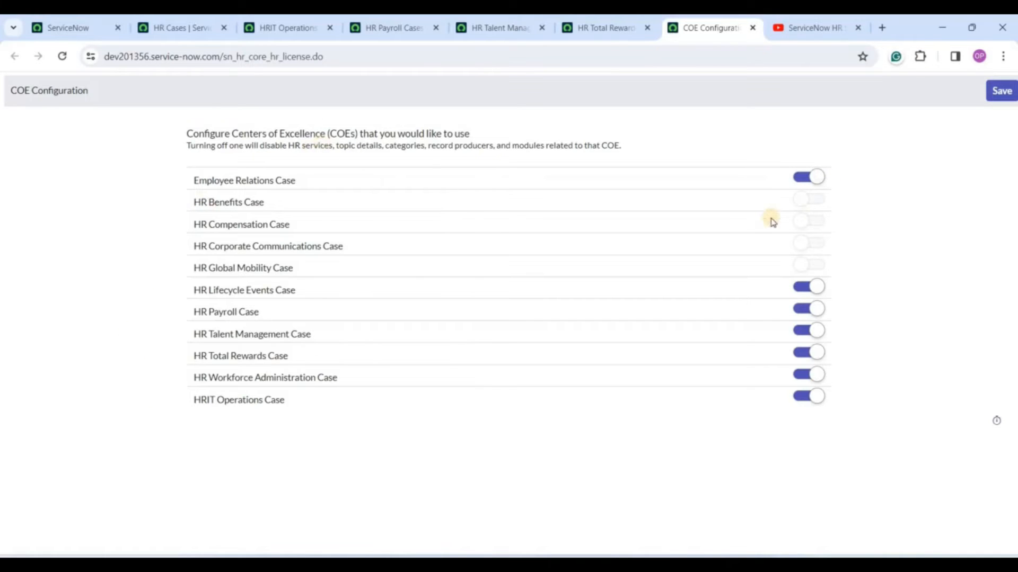
Compare the HR Payroll Cases list with COE Configuration, where HR Payroll Case is enabled.
click(383, 27)
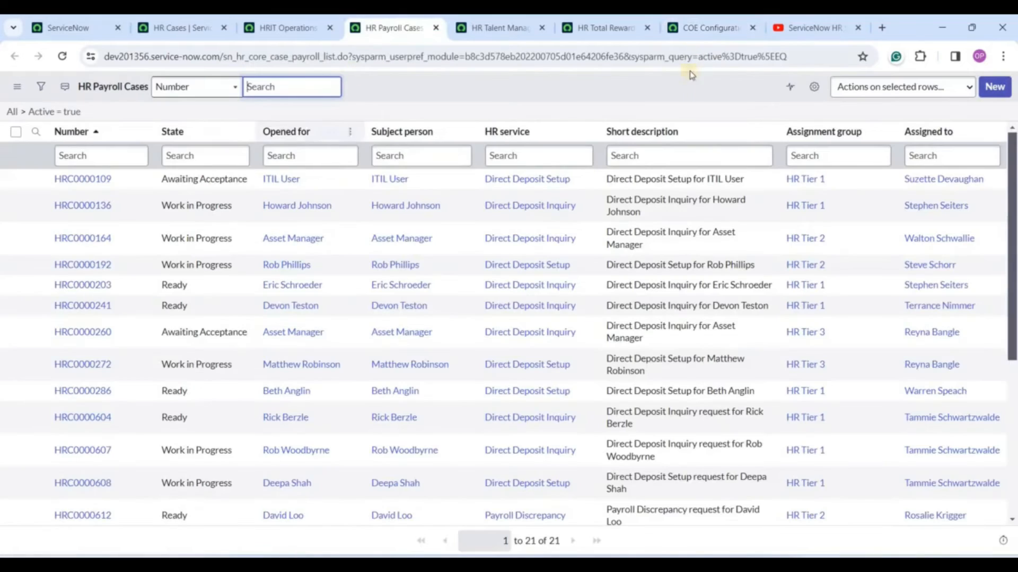
click(695, 26)
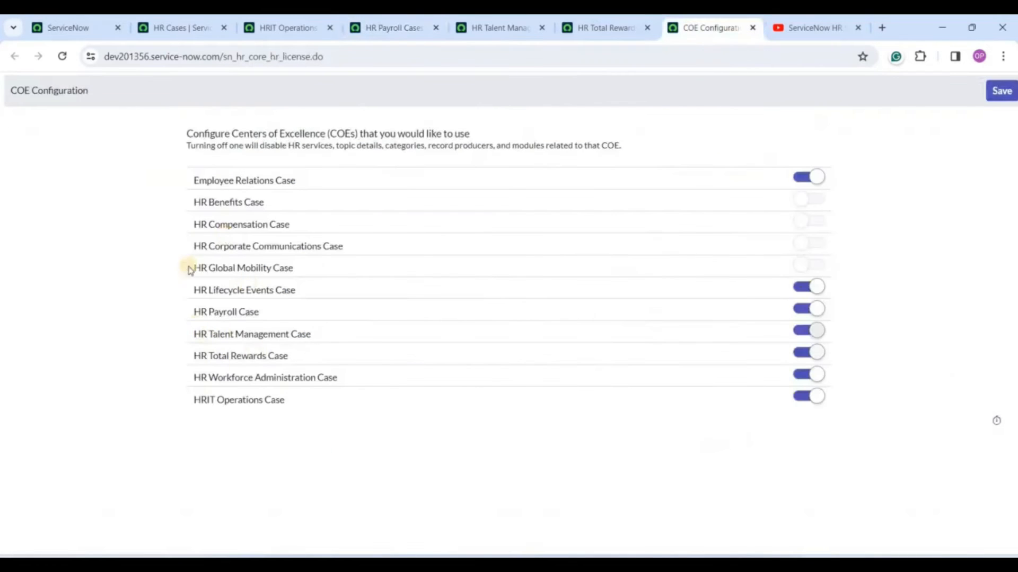
click(415, 24)
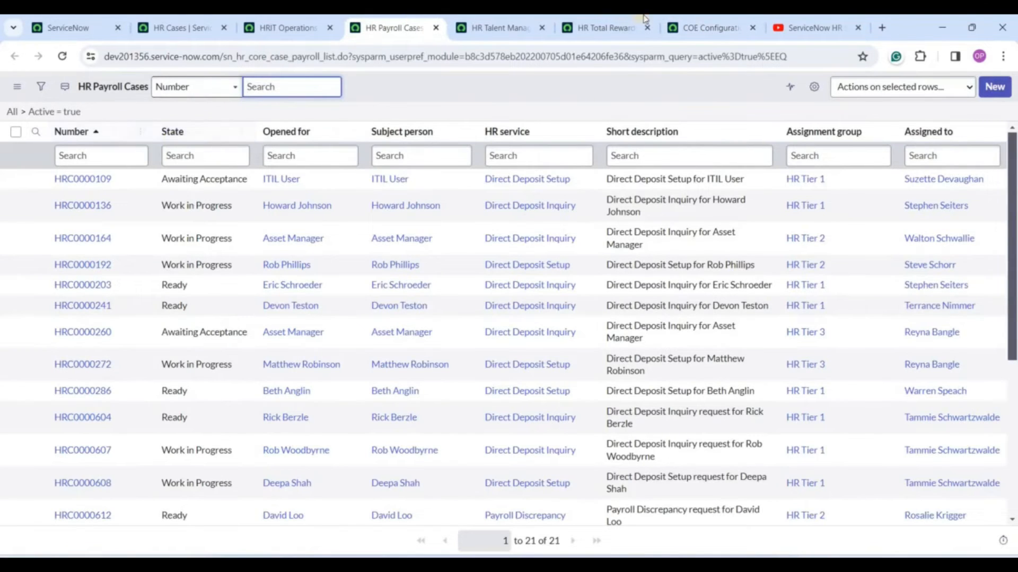
click(711, 28)
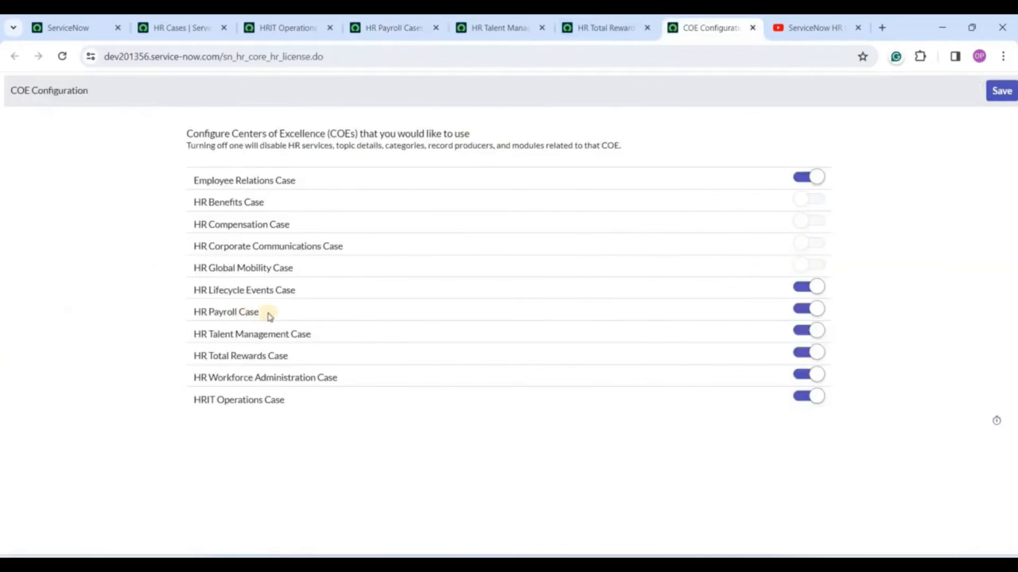
drag(269, 316, 177, 309)
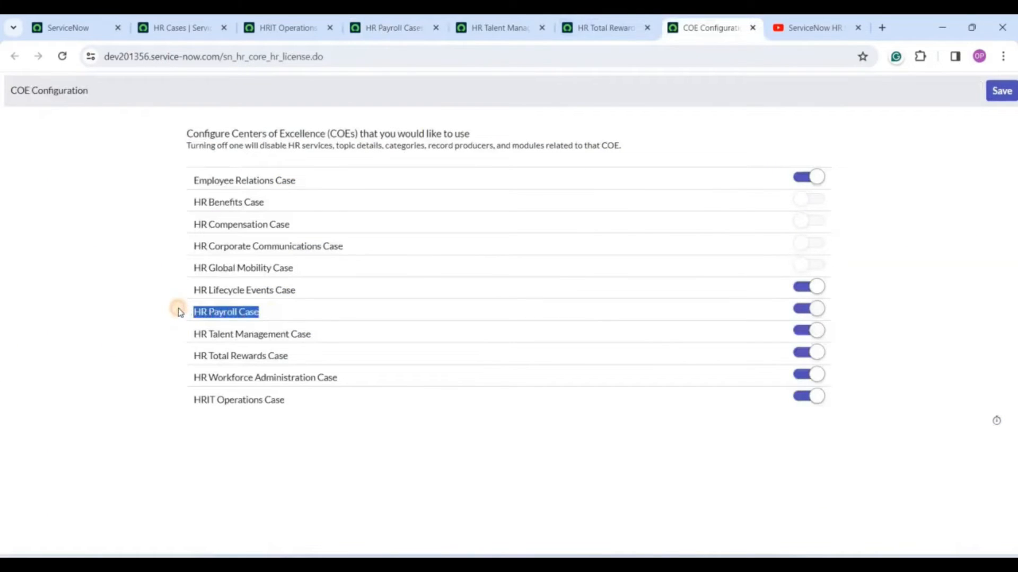
click(180, 313)
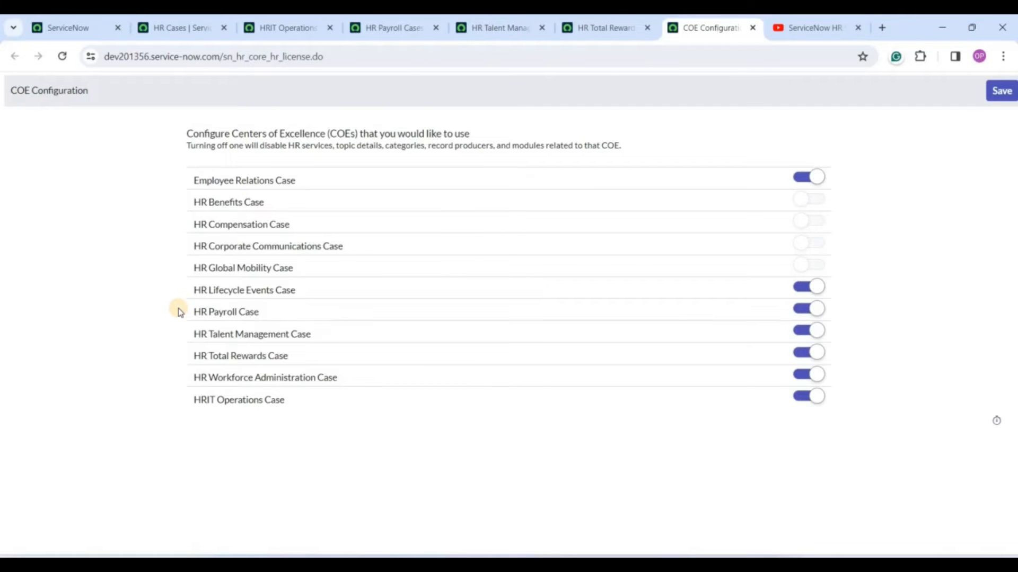
click(393, 28)
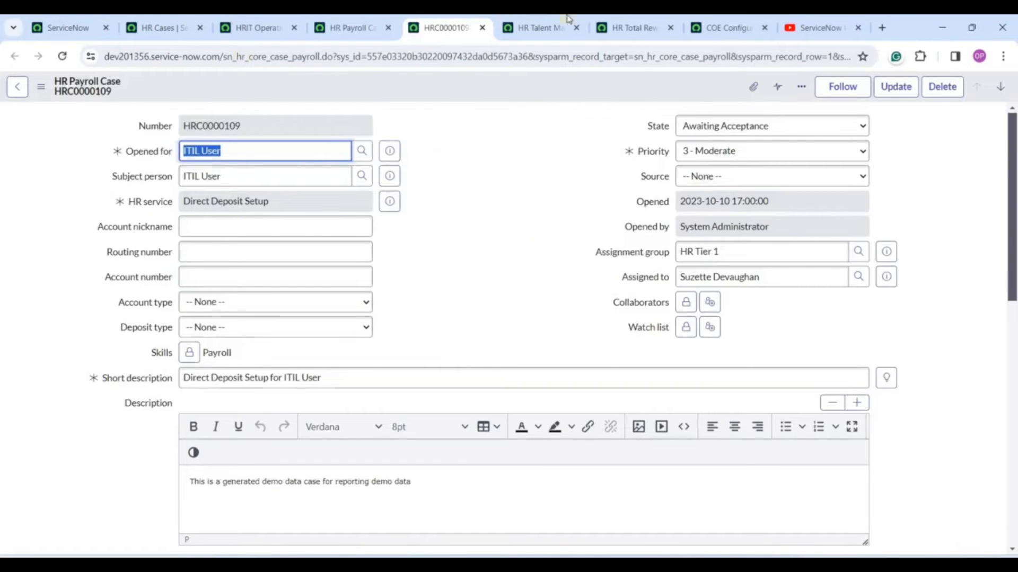
double_click(250, 122)
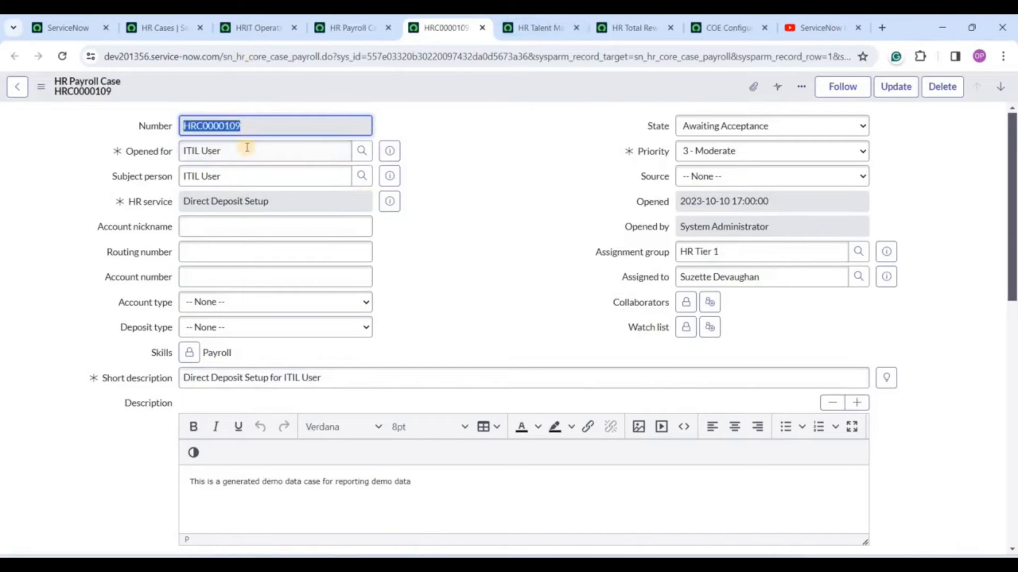
double_click(247, 147)
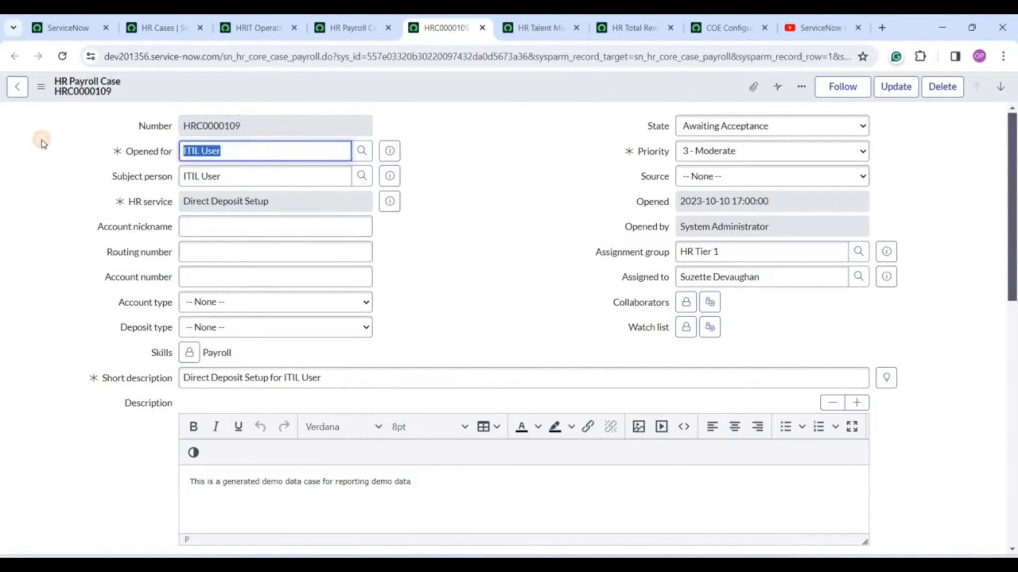
click(227, 150)
triple_click(228, 151)
triple_click(249, 176)
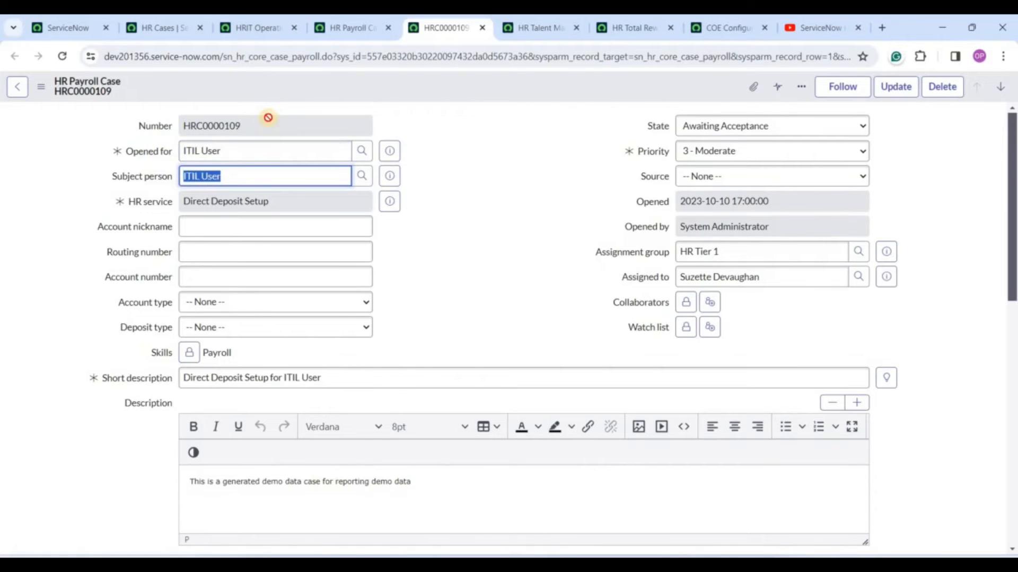
click(200, 149)
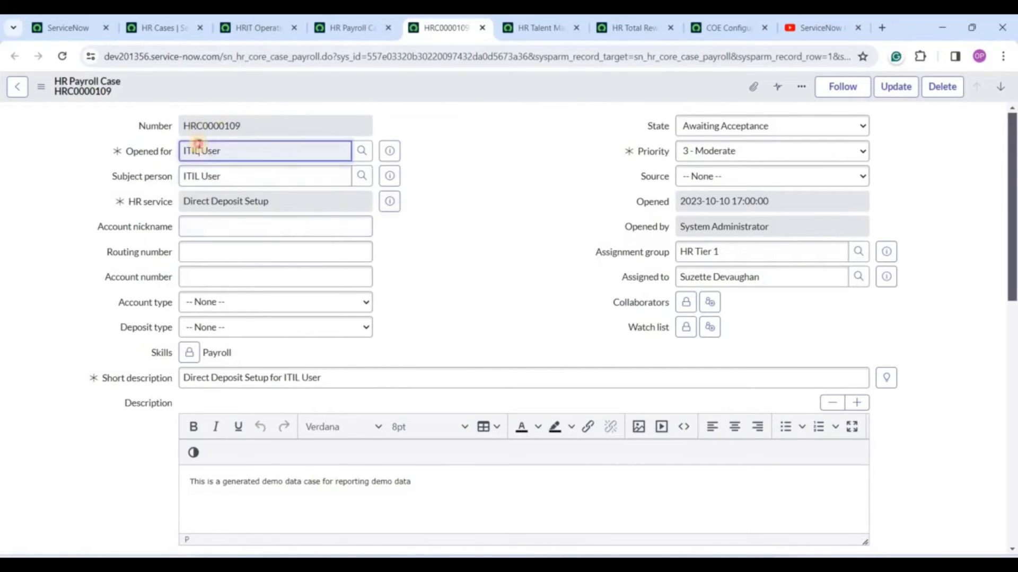
triple_click(200, 148)
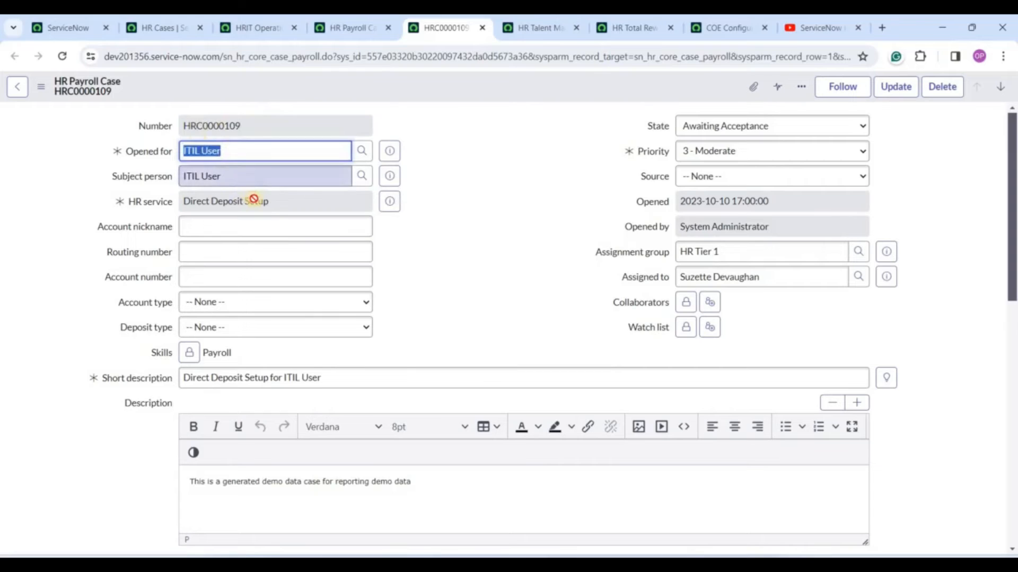
click(253, 201)
triple_click(252, 201)
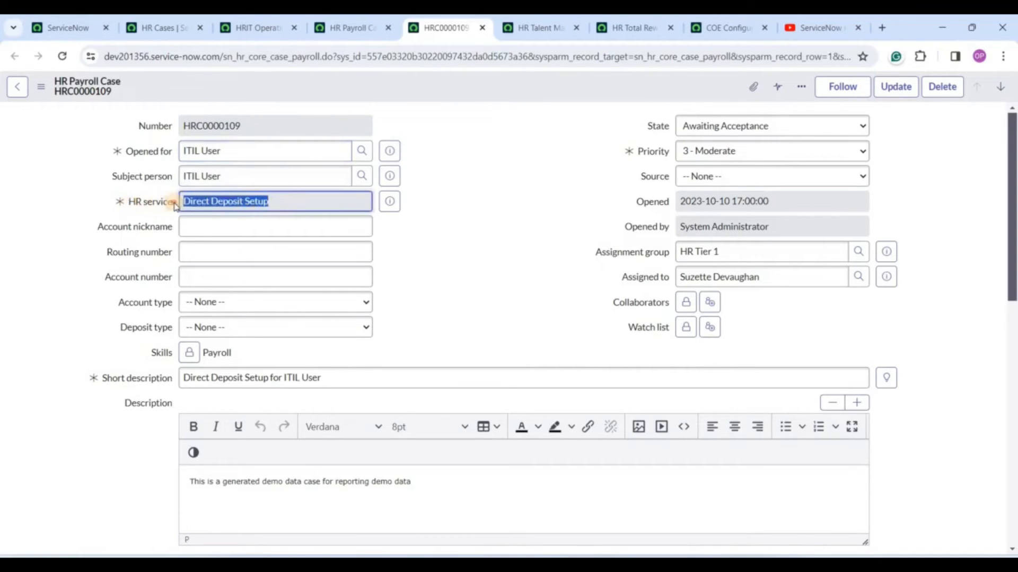
drag(129, 202, 203, 201)
triple_click(204, 202)
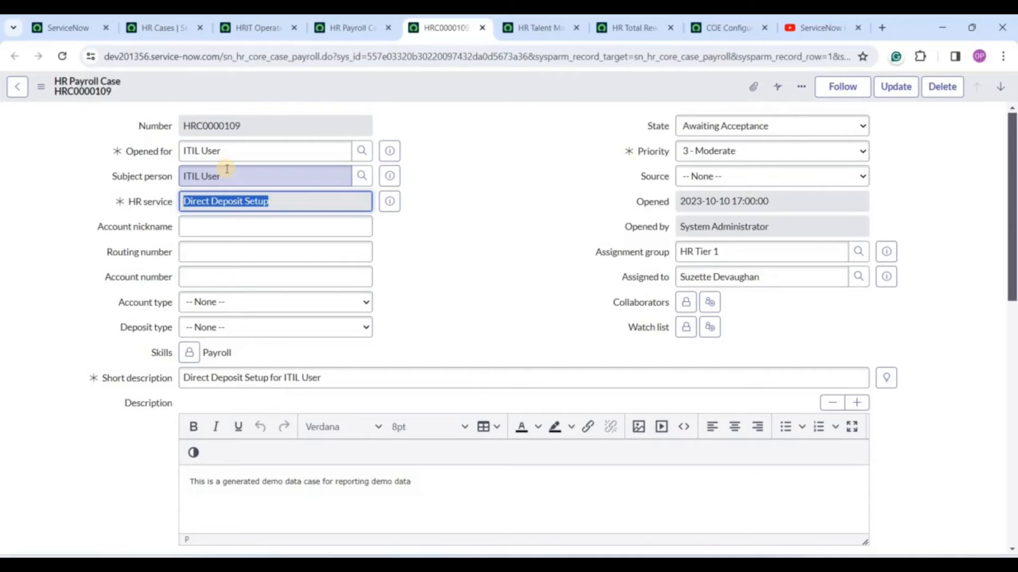
triple_click(263, 208)
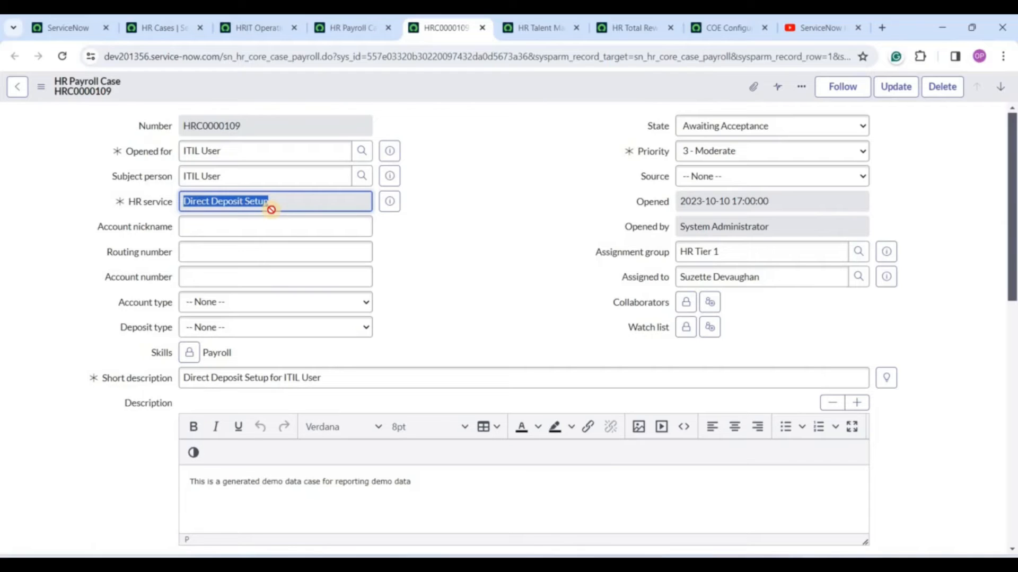
click(527, 254)
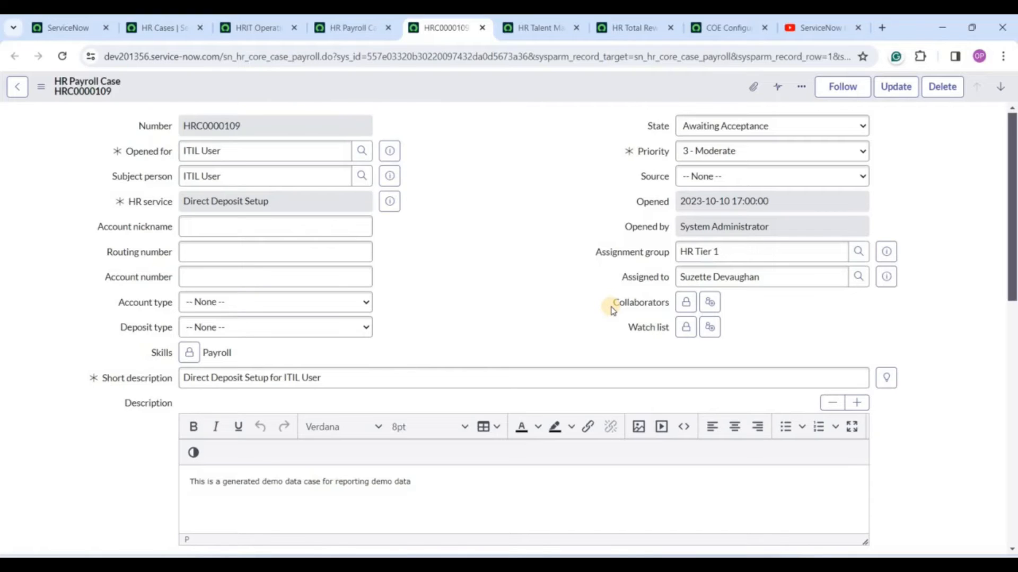
Select the case's short description, 'Direct Deposit Setup for ITIL User'.
mouse_move(649, 332)
scroll(424, 272, down, 3)
click(246, 245)
triple_click(246, 245)
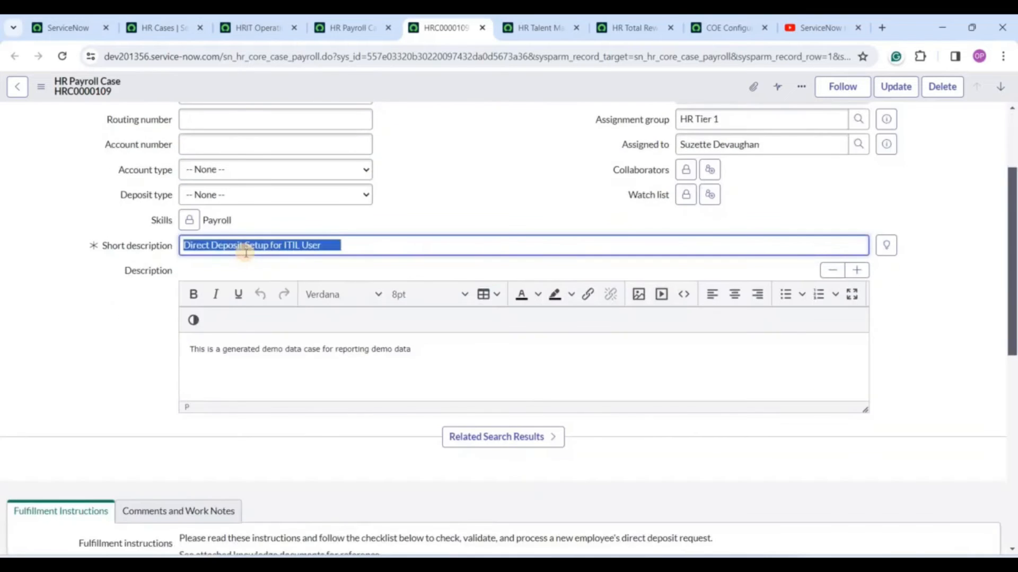
click(154, 231)
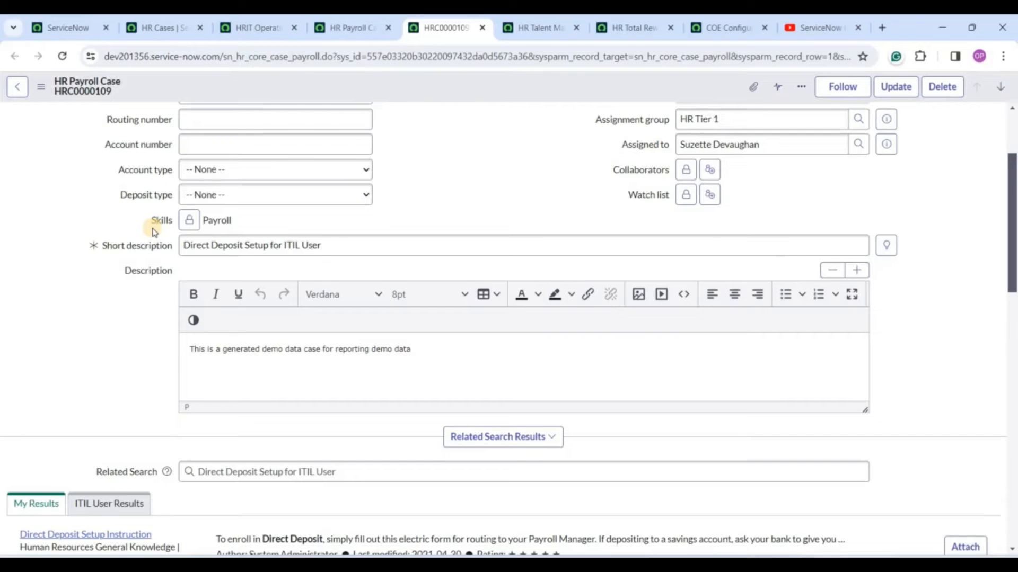
scroll(125, 363, down, 5)
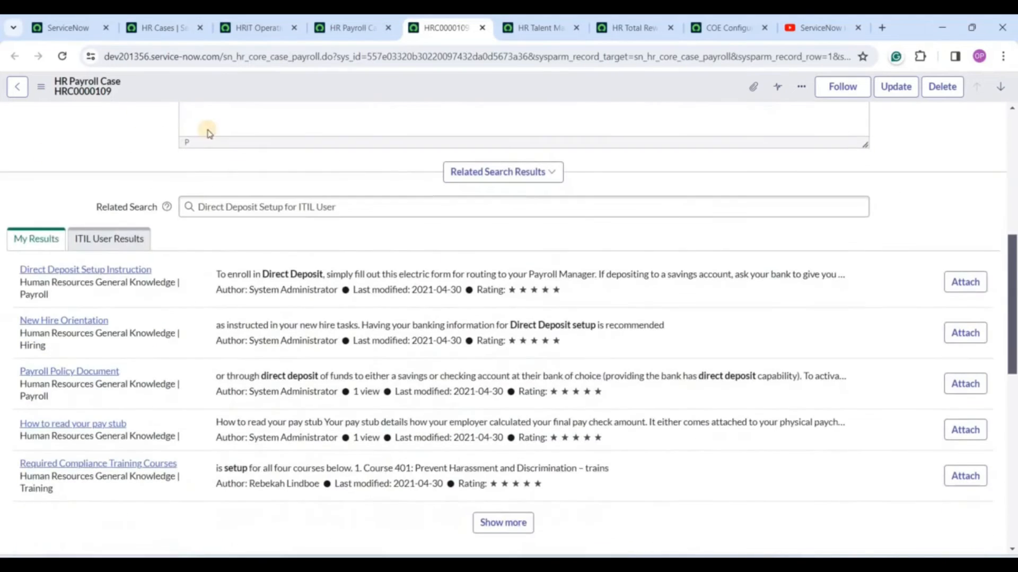
scroll(507, 339, up, 5)
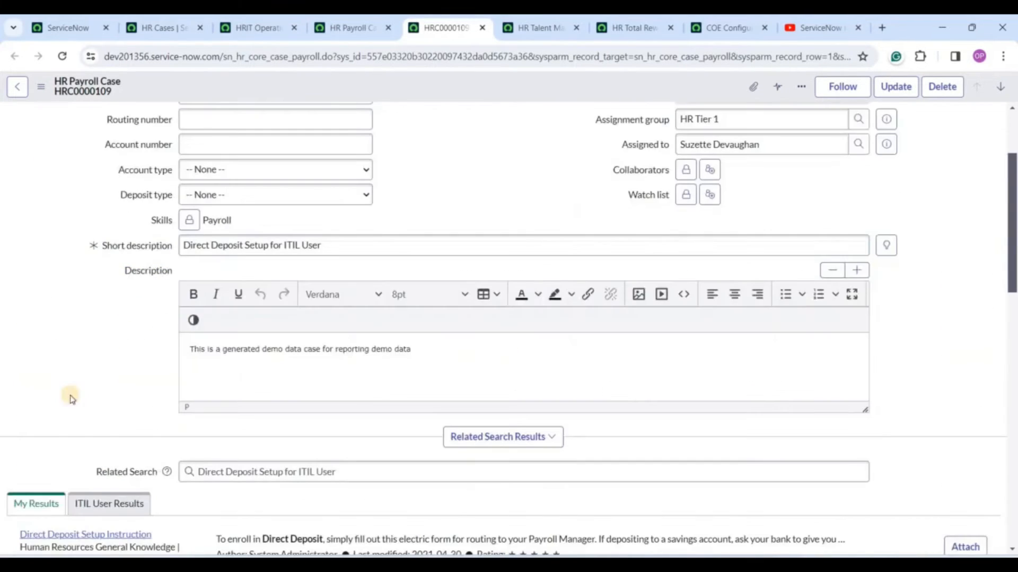
click(359, 244)
triple_click(359, 244)
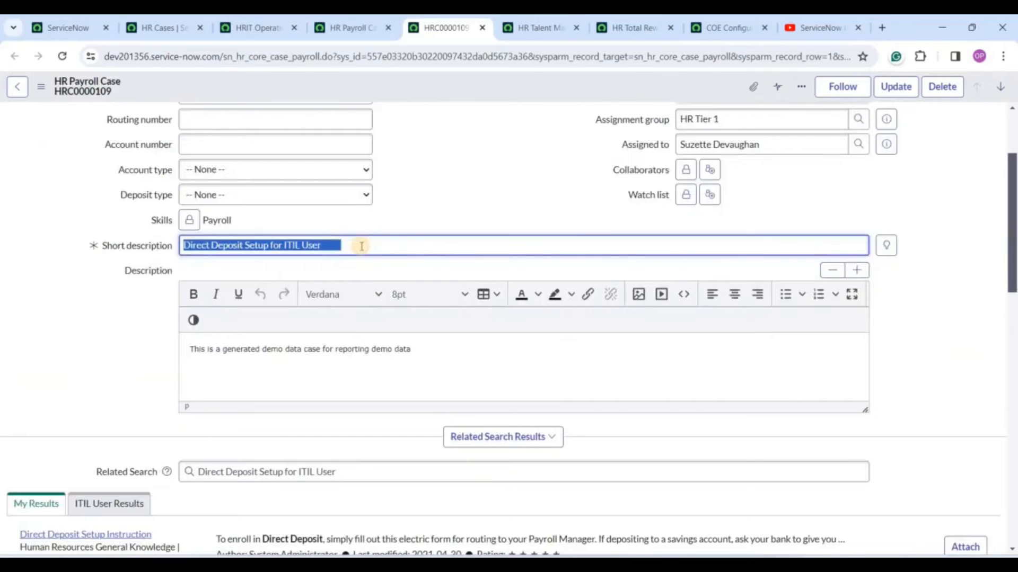
Expand Related Search Results and browse the suggested knowledge articles like KB0000139 and KB0000138.
scroll(328, 212, down, 7)
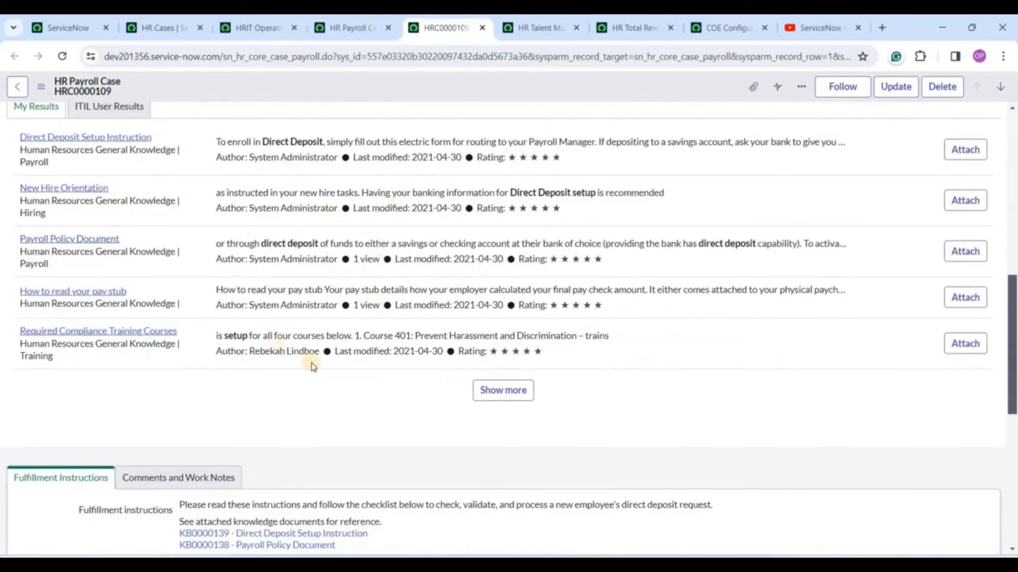
scroll(313, 365, up, 6)
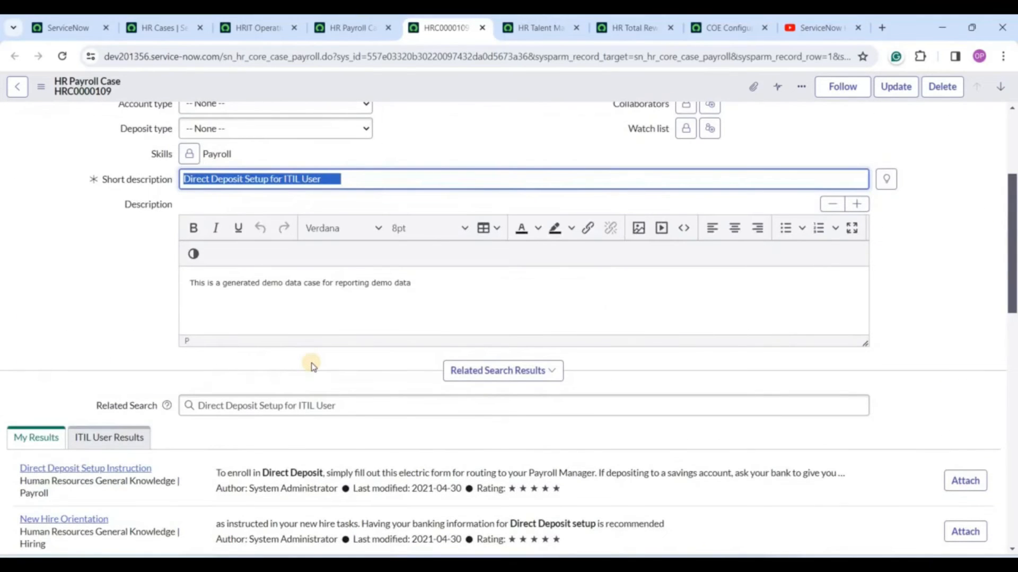
scroll(313, 365, down, 4)
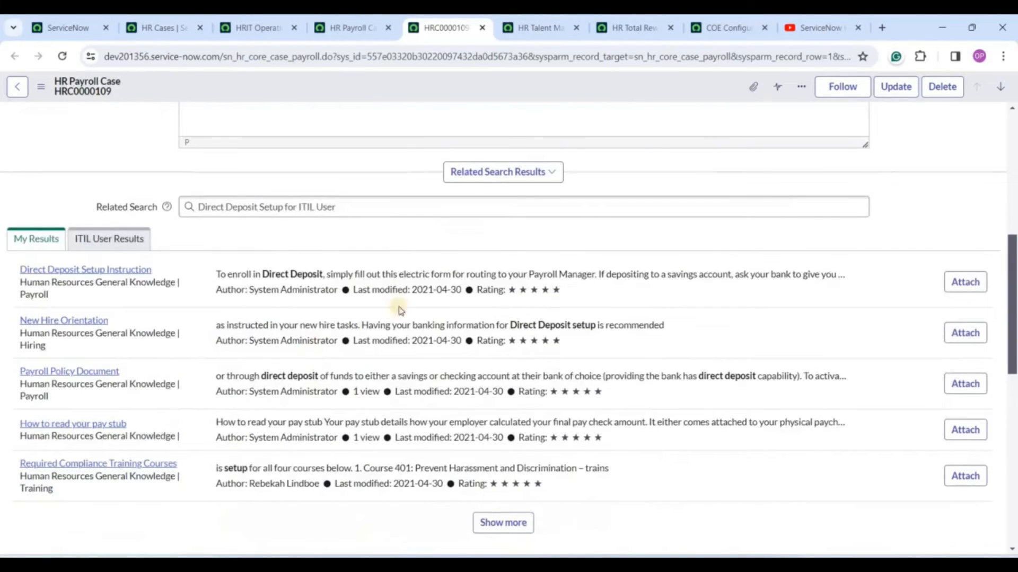
click(963, 281)
scroll(13, 202, up, 5)
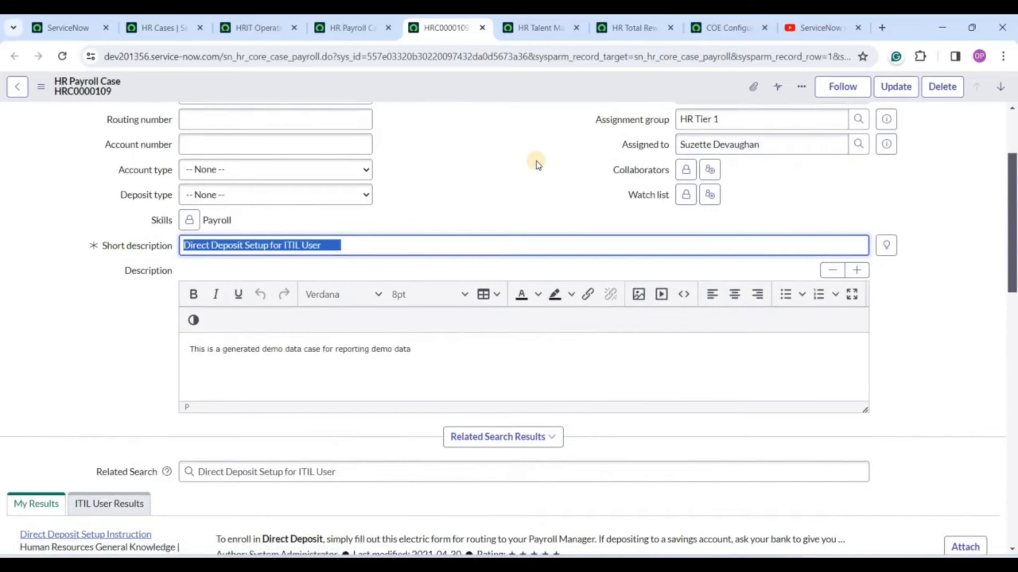
scroll(64, 345, down, 5)
scroll(77, 324, down, 7)
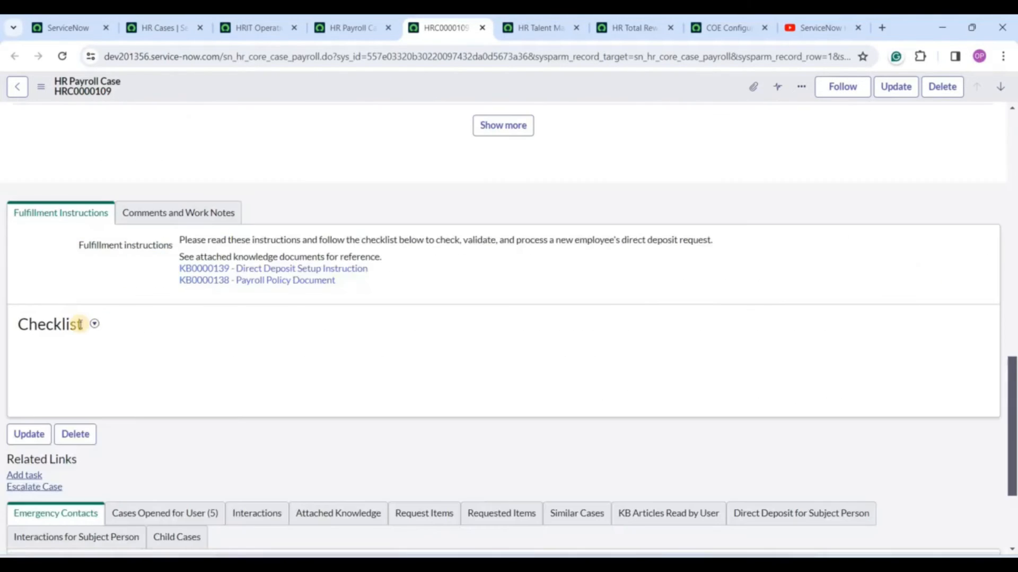
scroll(80, 324, up, 4)
scroll(155, 193, down, 5)
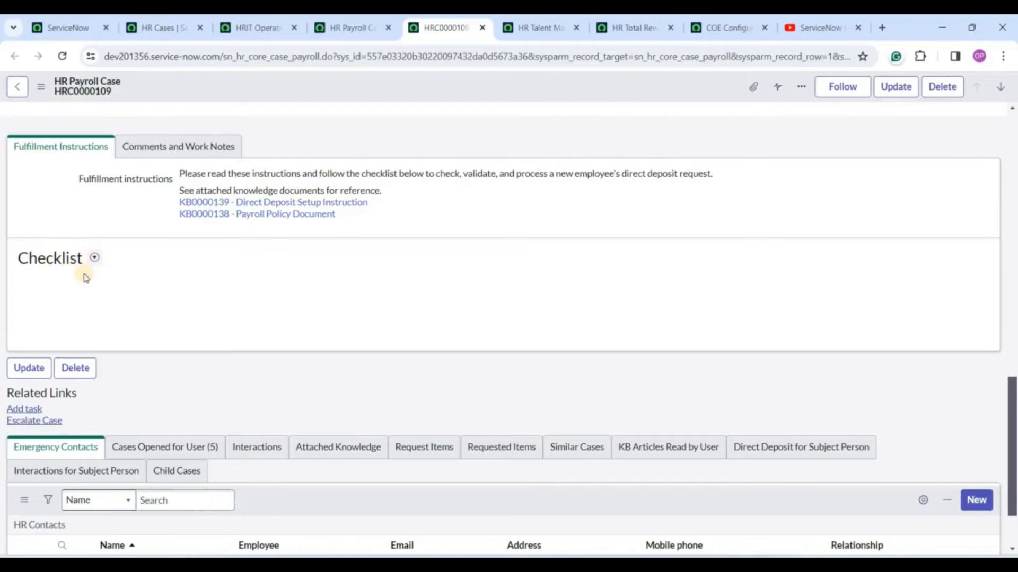
scroll(85, 277, down, 2)
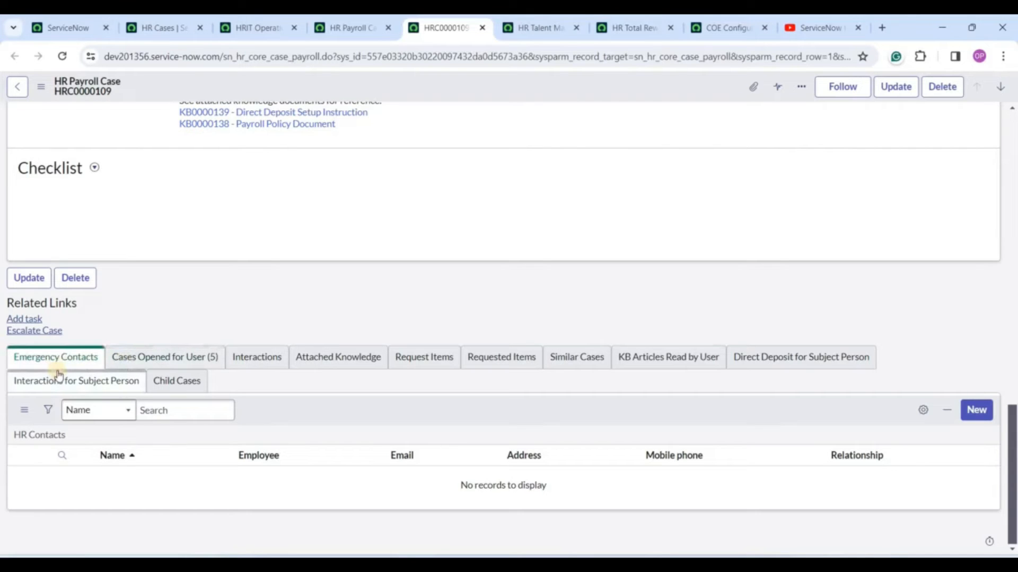
Show the Cases Opened for User (5) related list, then move to the Talent Management cases tab.
click(191, 357)
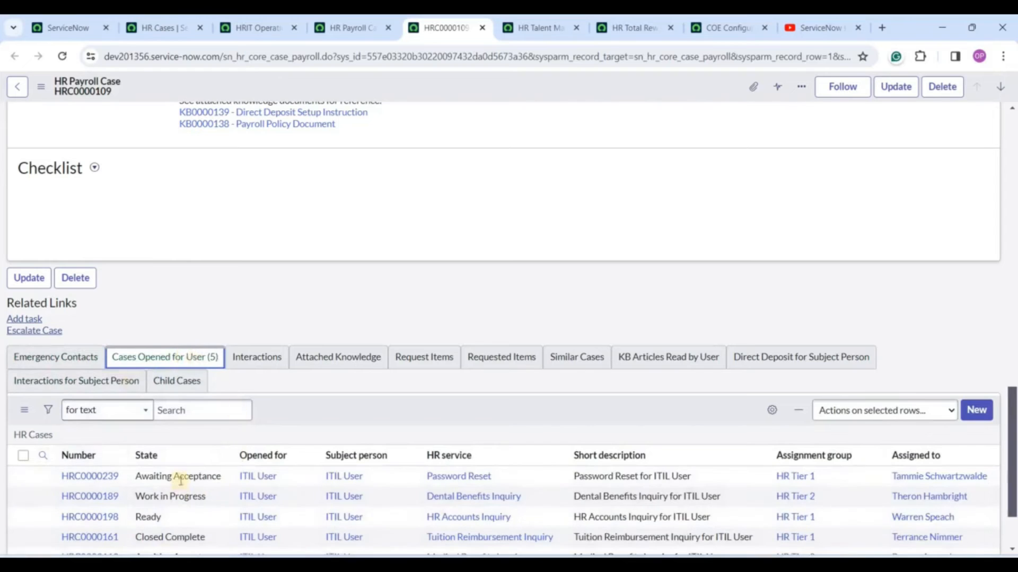
scroll(177, 479, up, 5)
scroll(159, 461, down, 7)
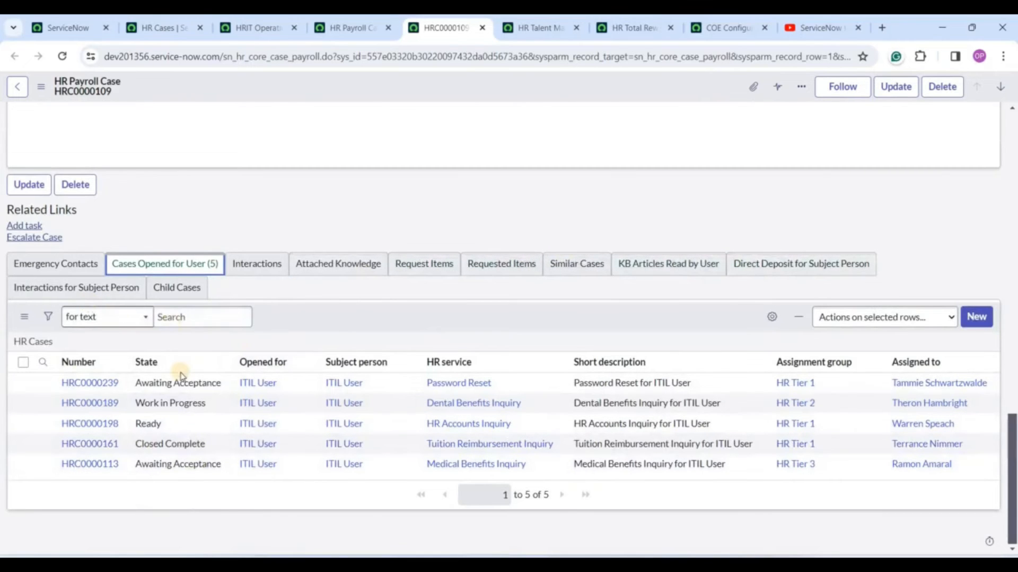
scroll(181, 384, up, 15)
scroll(517, 180, up, 5)
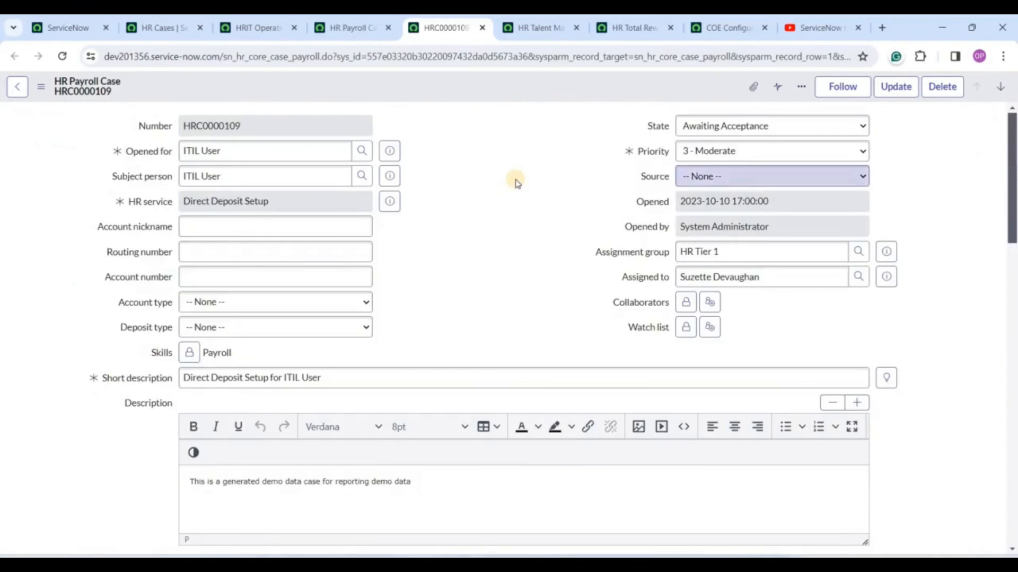
click(527, 24)
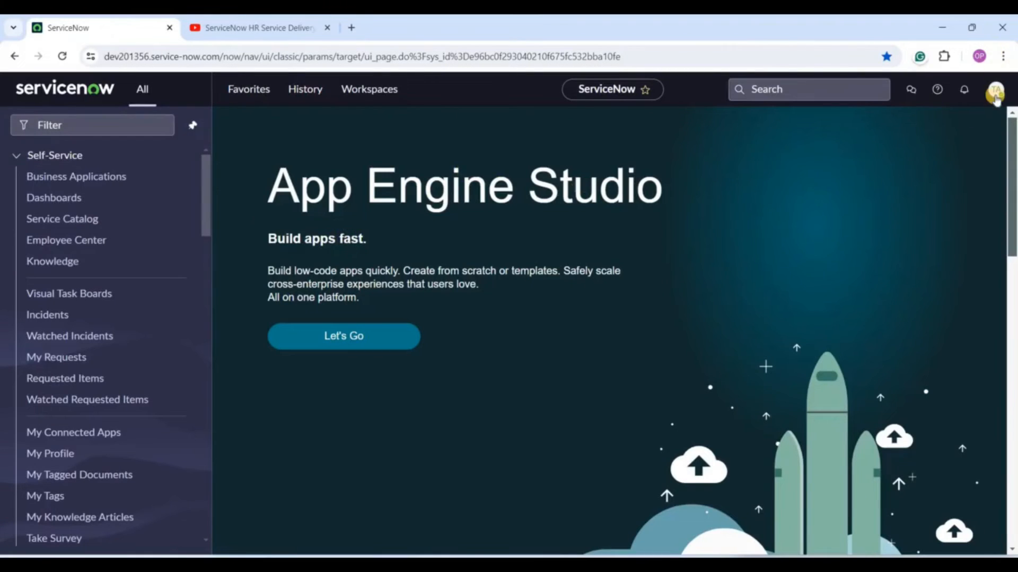
Open HR Administration > HR Services > HR Service Configuration from the navigator.
click(995, 94)
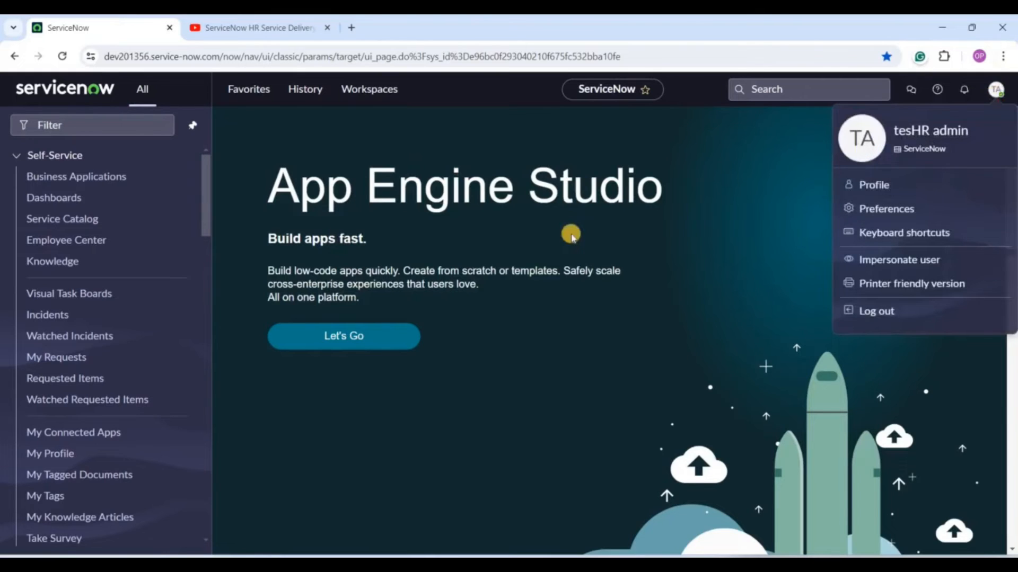
click(76, 154)
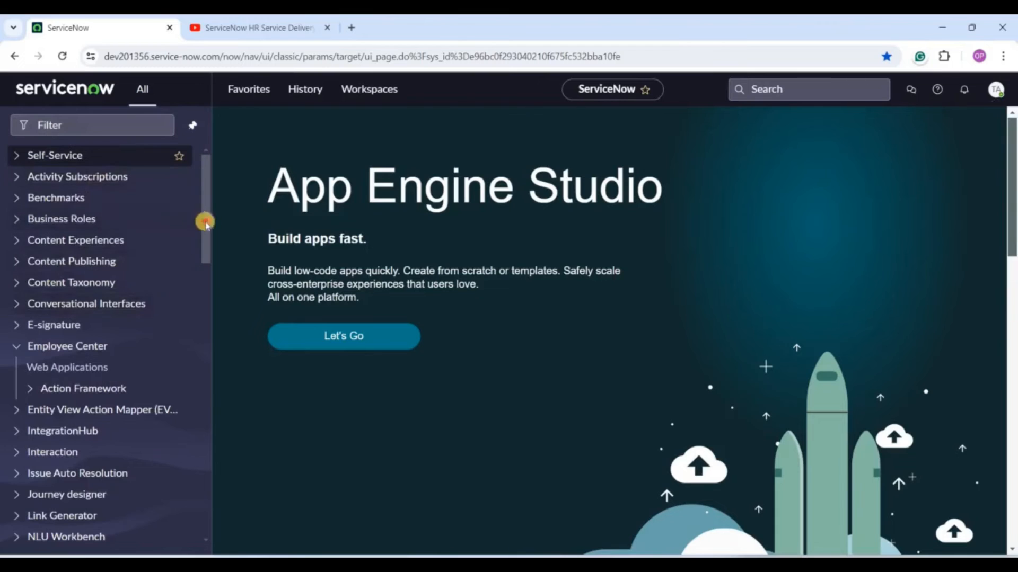
click(205, 325)
scroll(149, 357, down, 5)
click(80, 234)
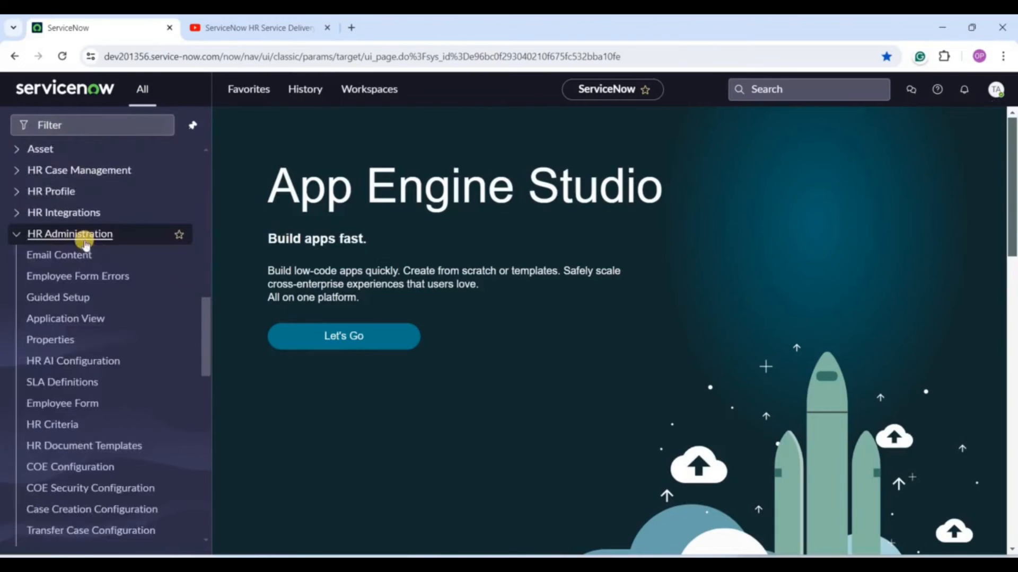
scroll(121, 411, down, 2)
scroll(121, 411, down, 4)
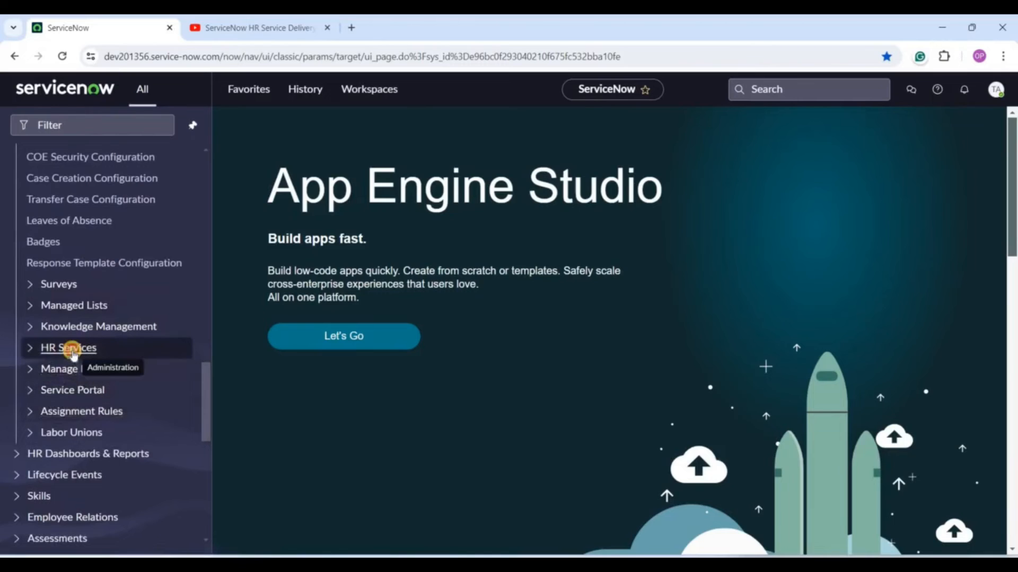
click(75, 349)
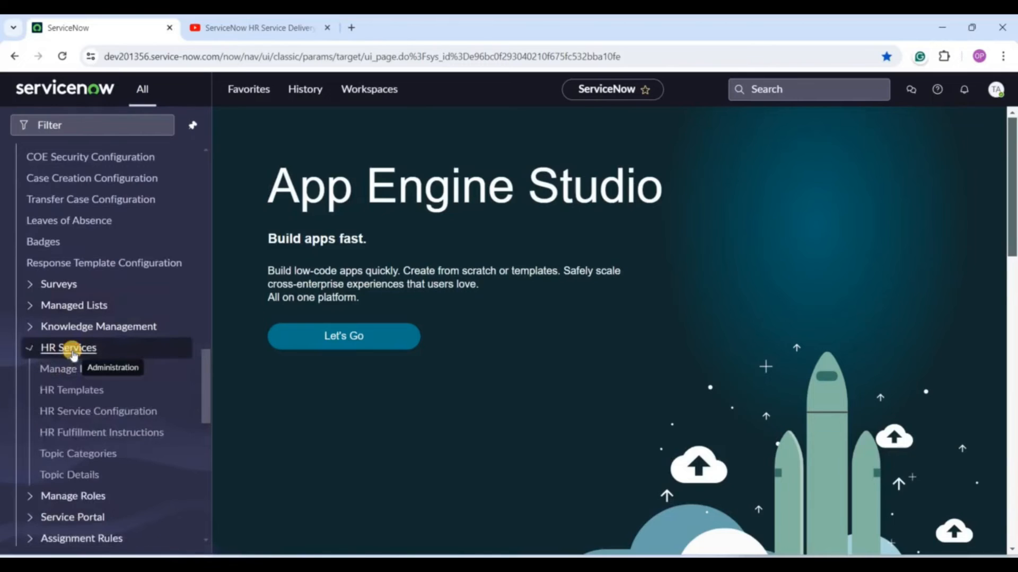
click(70, 413)
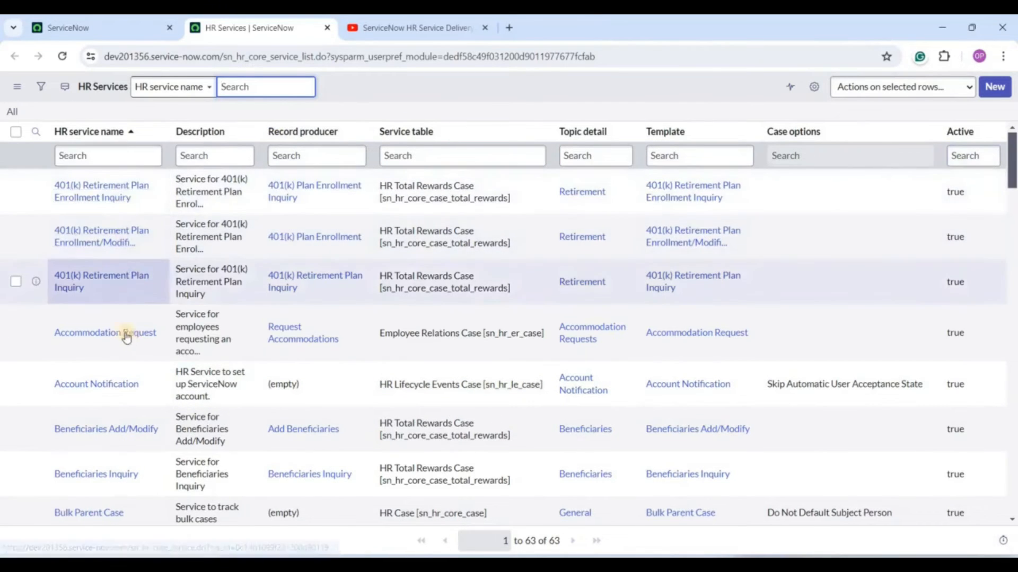
Open the Accommodation Request HR Service record in its own tab and view it.
ctrl+click(122, 333)
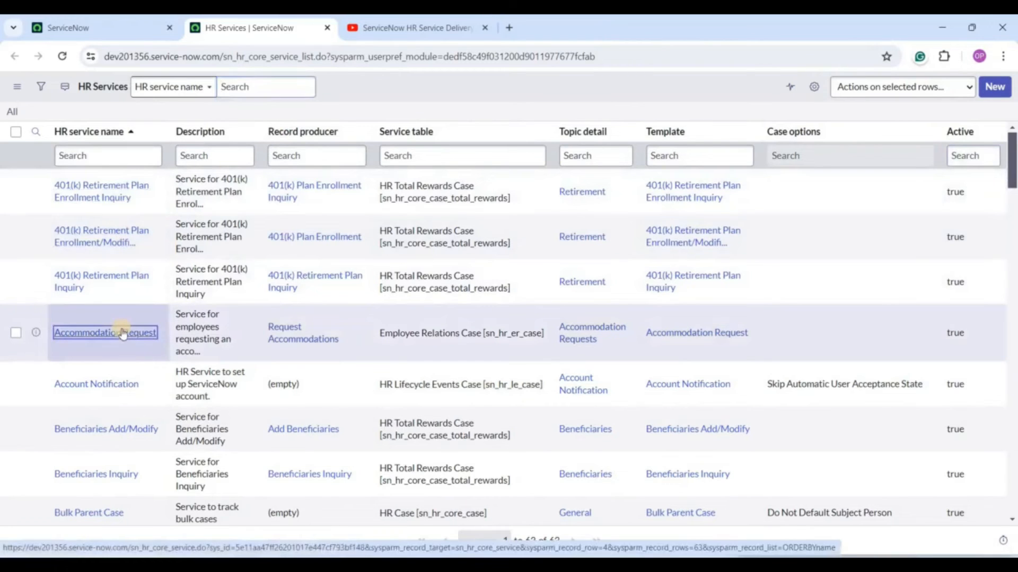
click(391, 29)
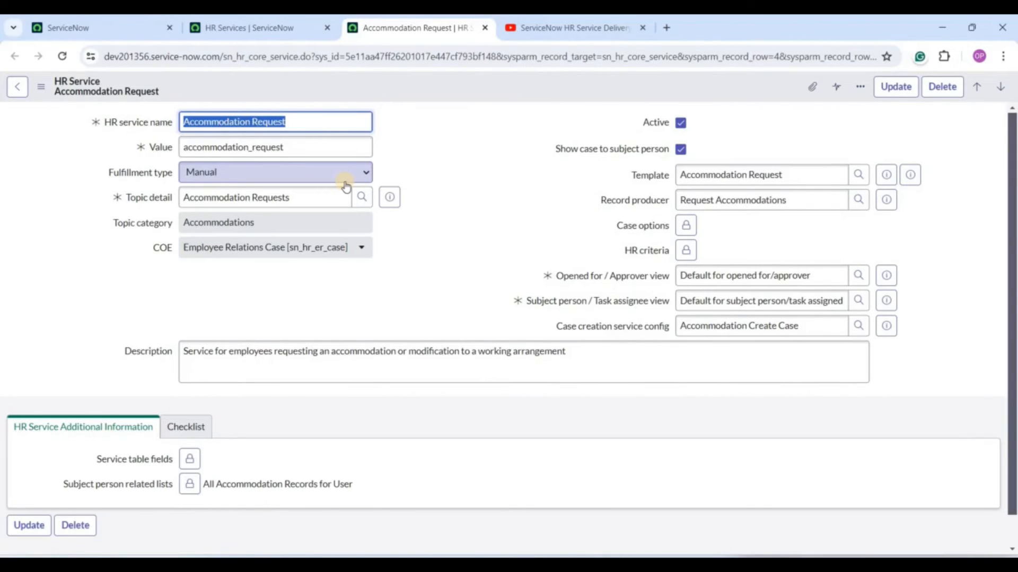
click(61, 192)
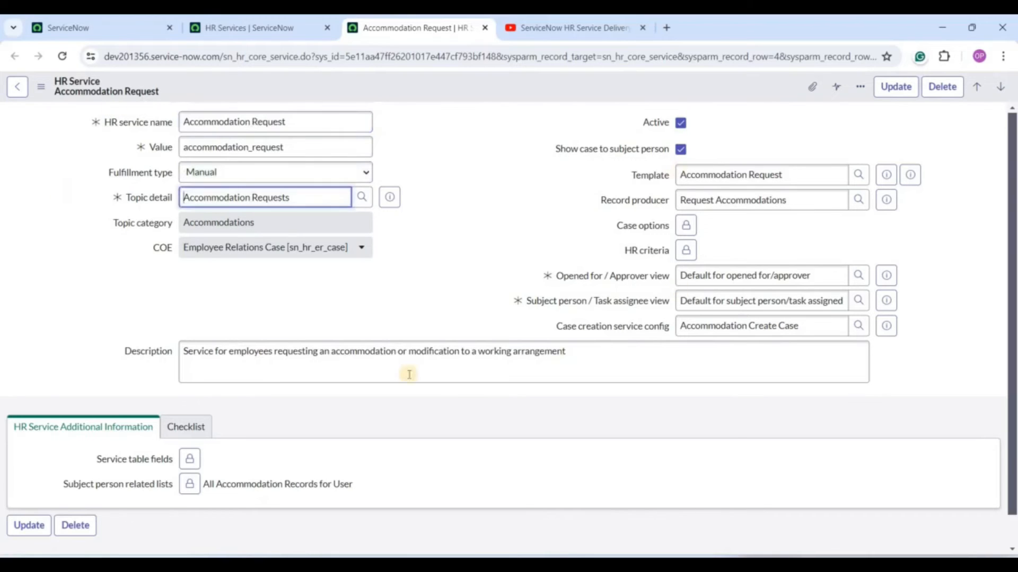
triple_click(295, 122)
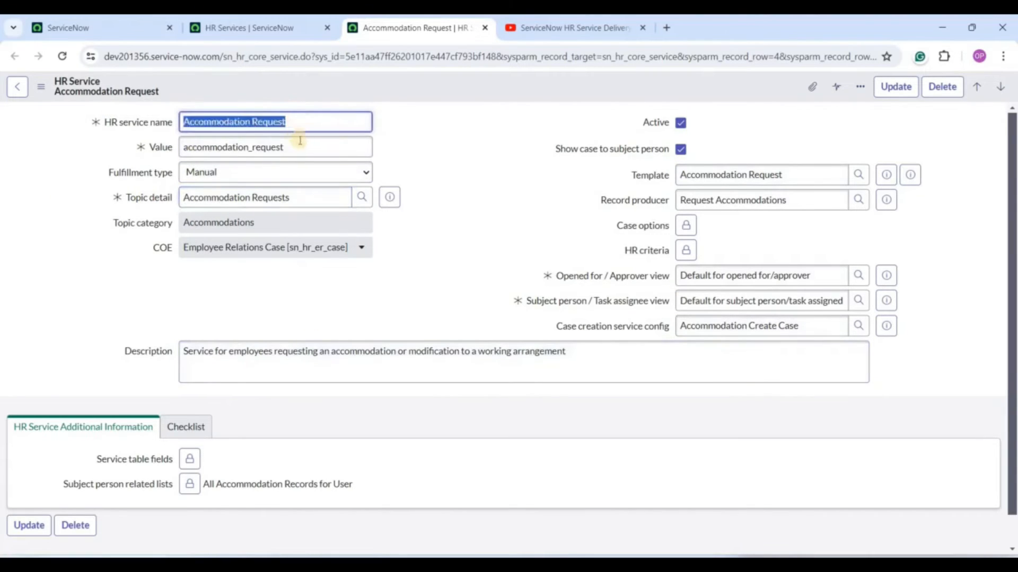
double_click(296, 141)
click(296, 140)
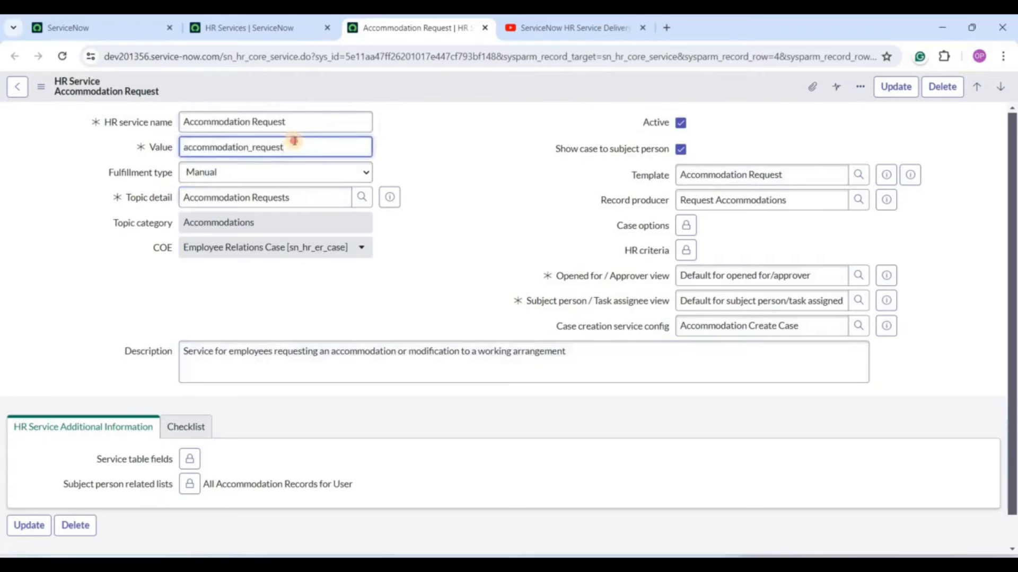
double_click(293, 141)
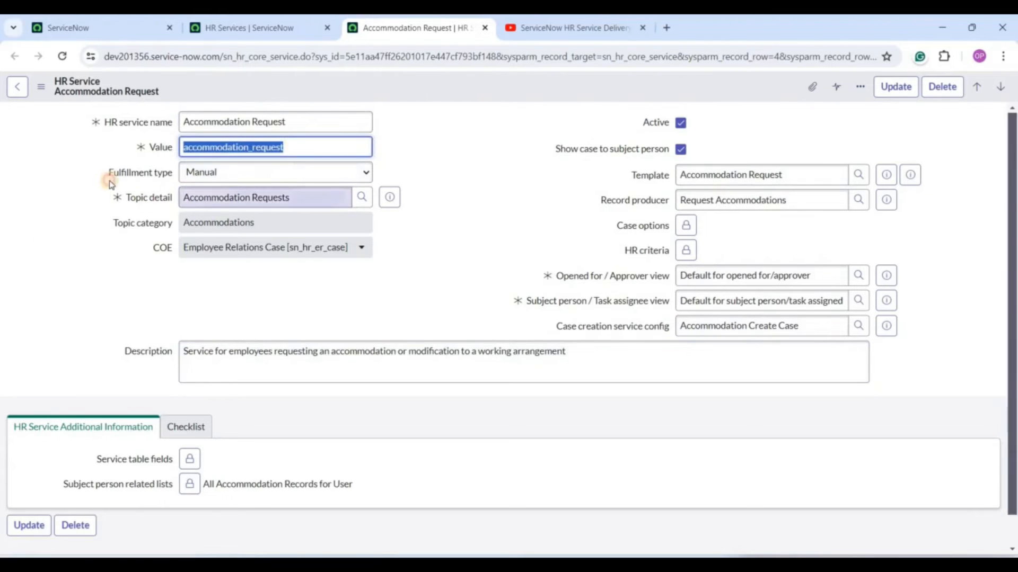
click(169, 187)
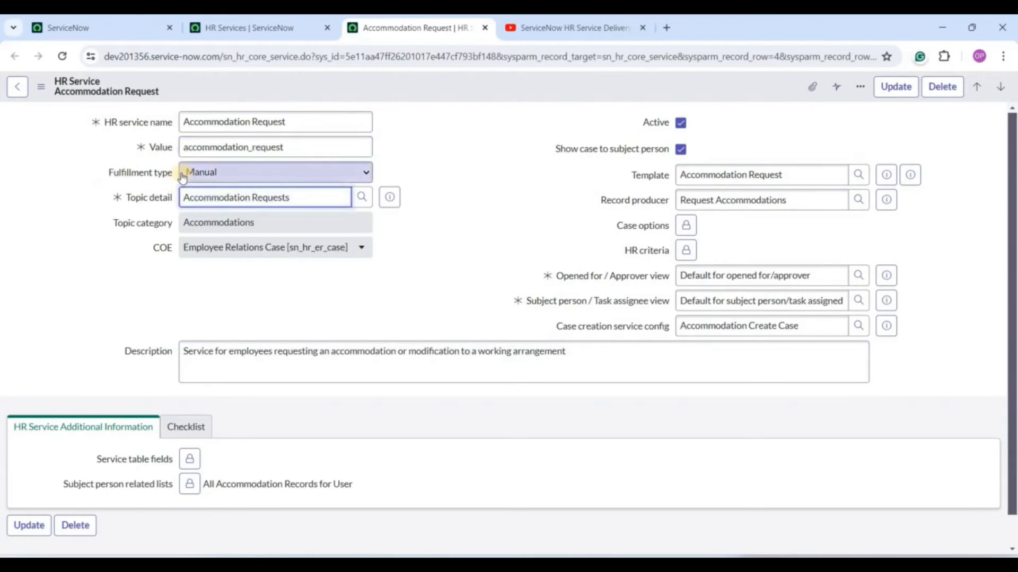
click(183, 175)
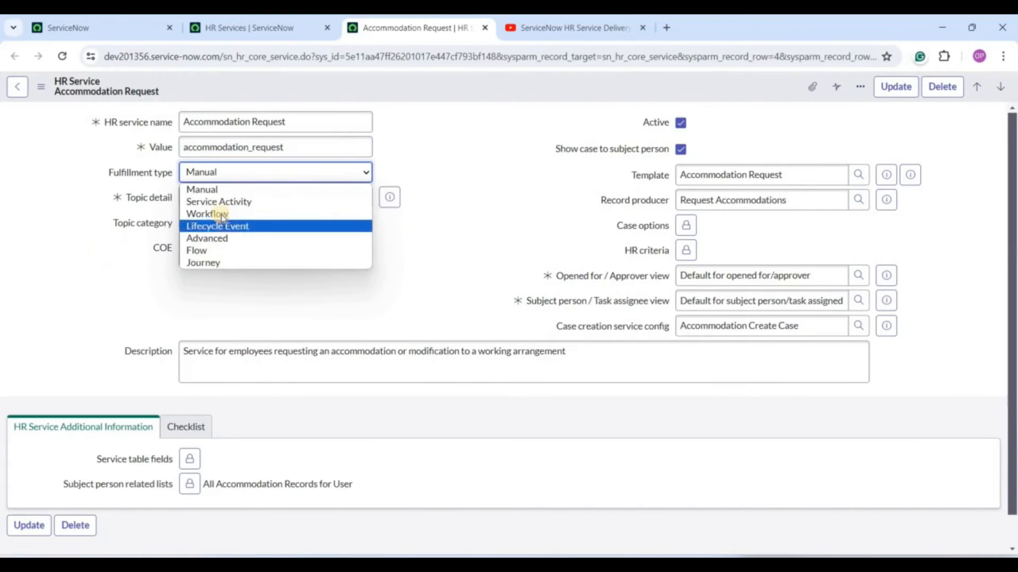
click(76, 245)
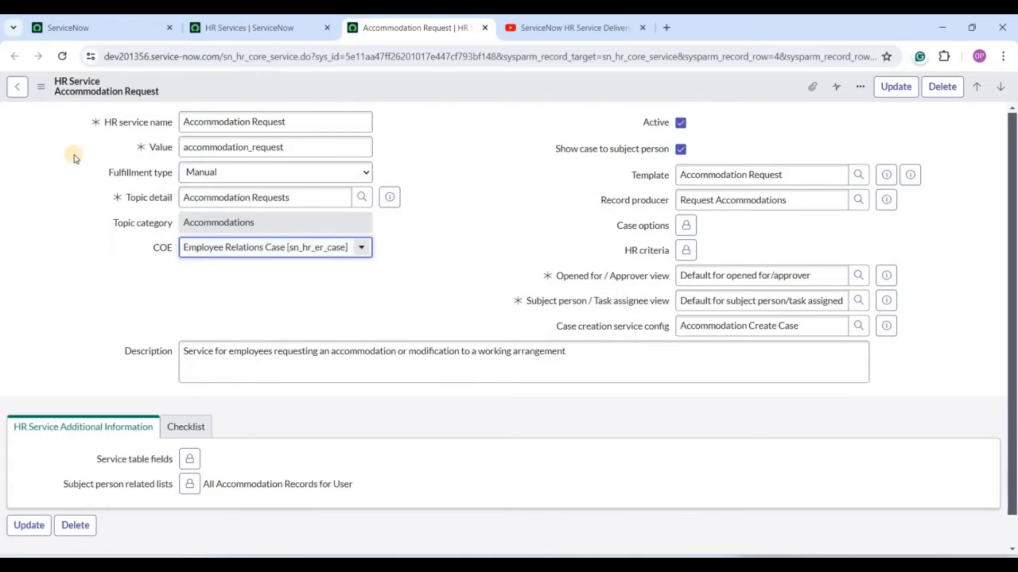
triple_click(342, 199)
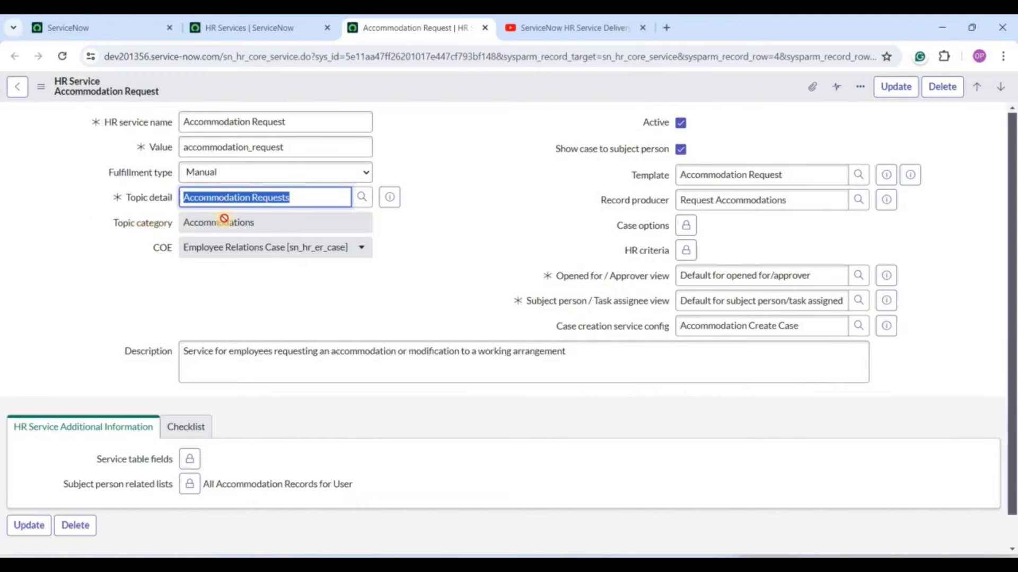
key(Tab)
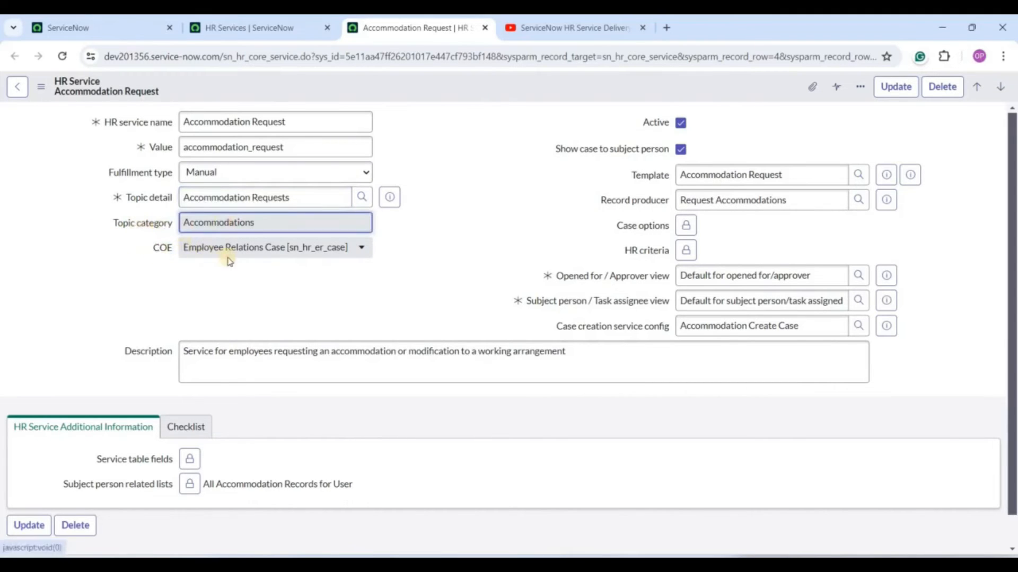
click(97, 250)
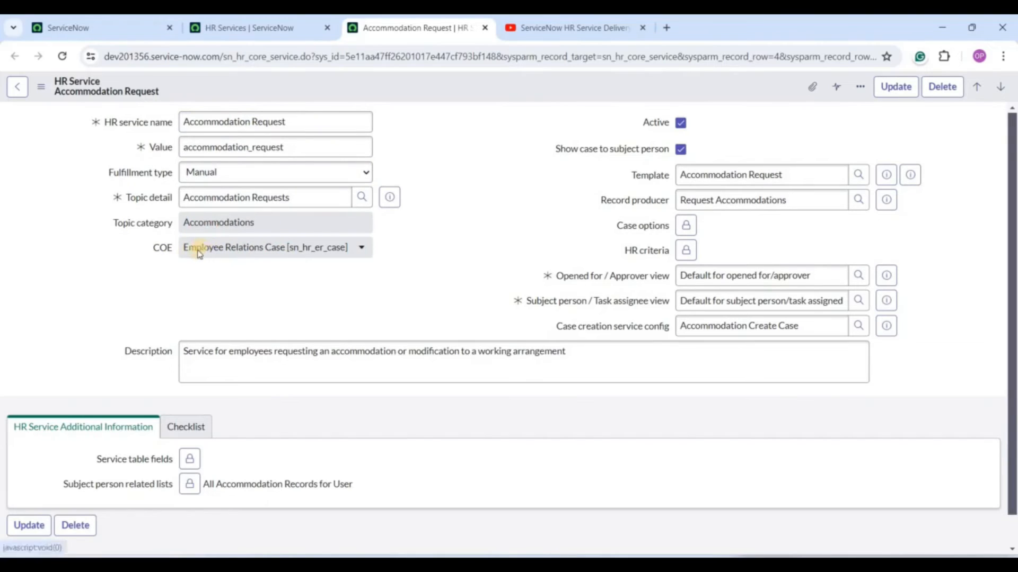
double_click(195, 226)
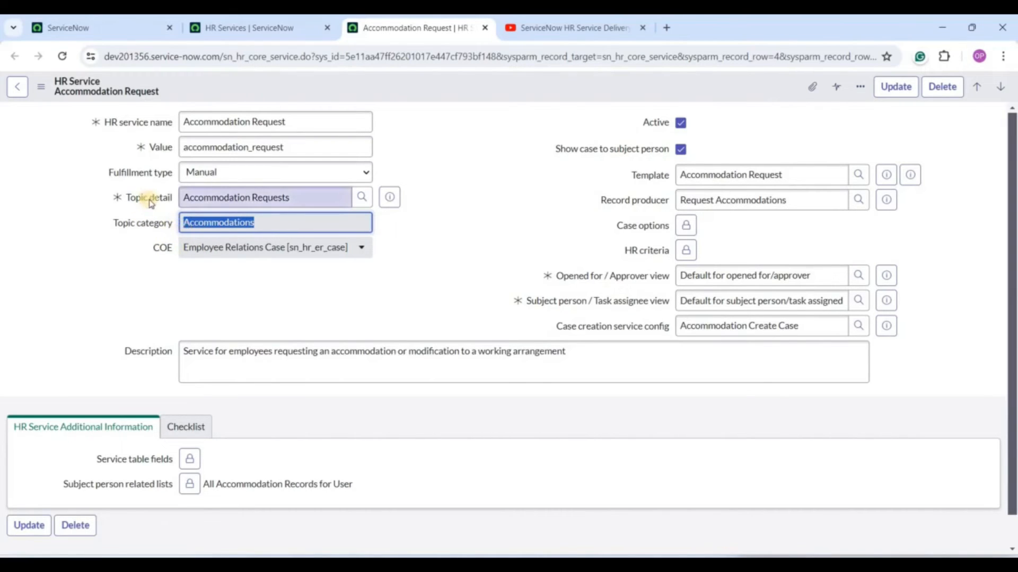
triple_click(195, 199)
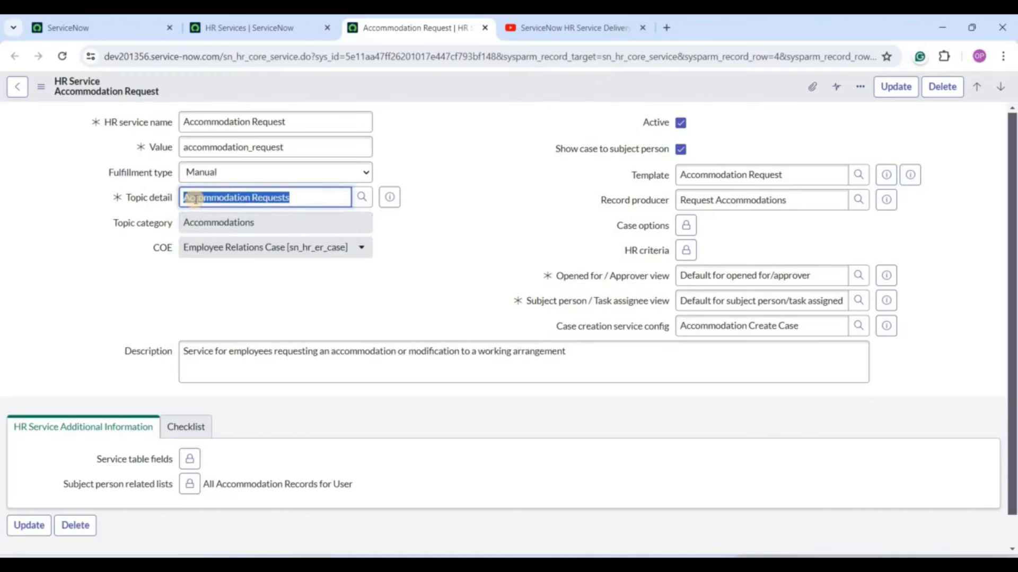
click(246, 239)
click(150, 326)
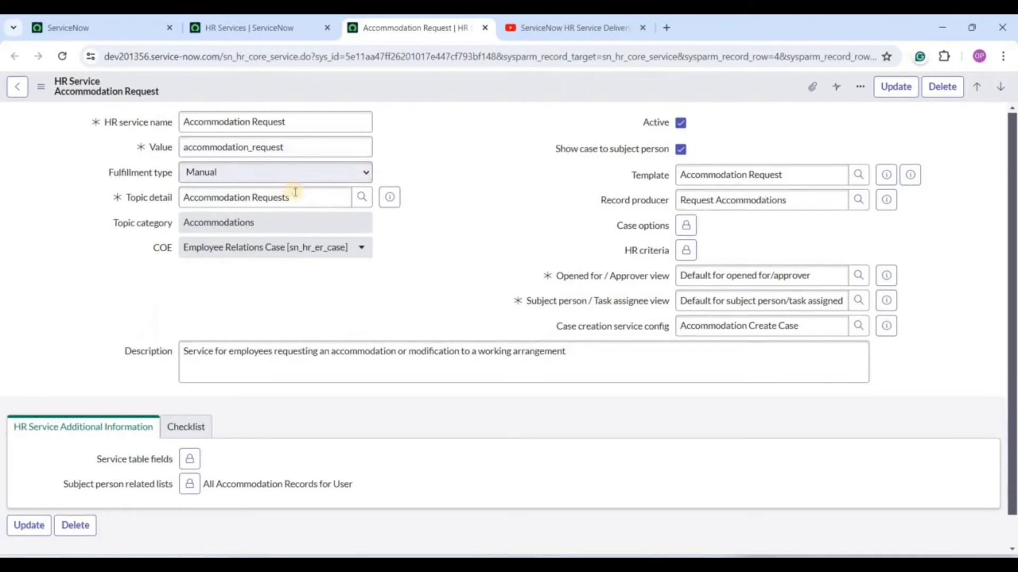
drag(291, 195, 128, 201)
click(105, 247)
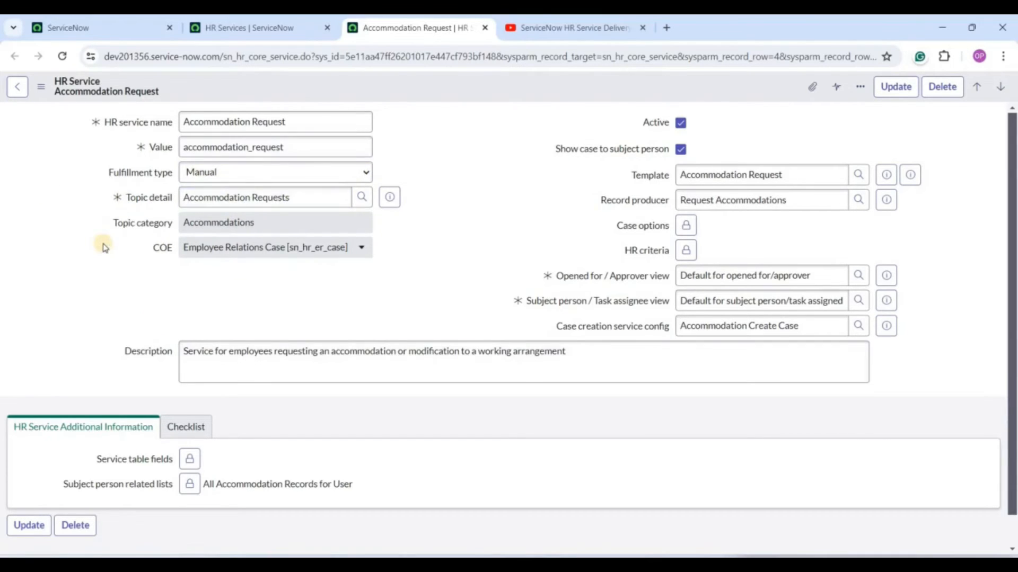
click(220, 349)
triple_click(220, 349)
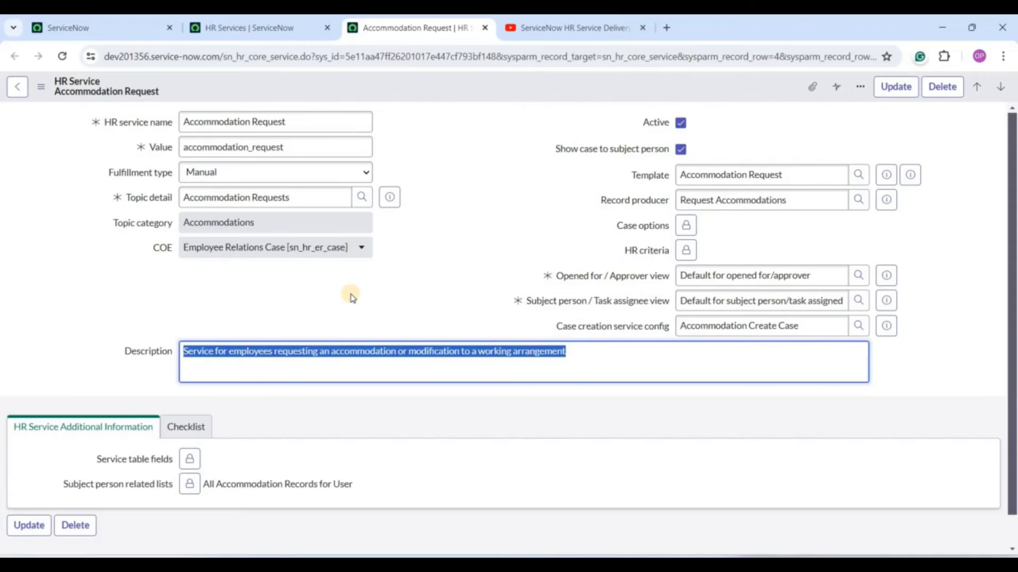
click(705, 177)
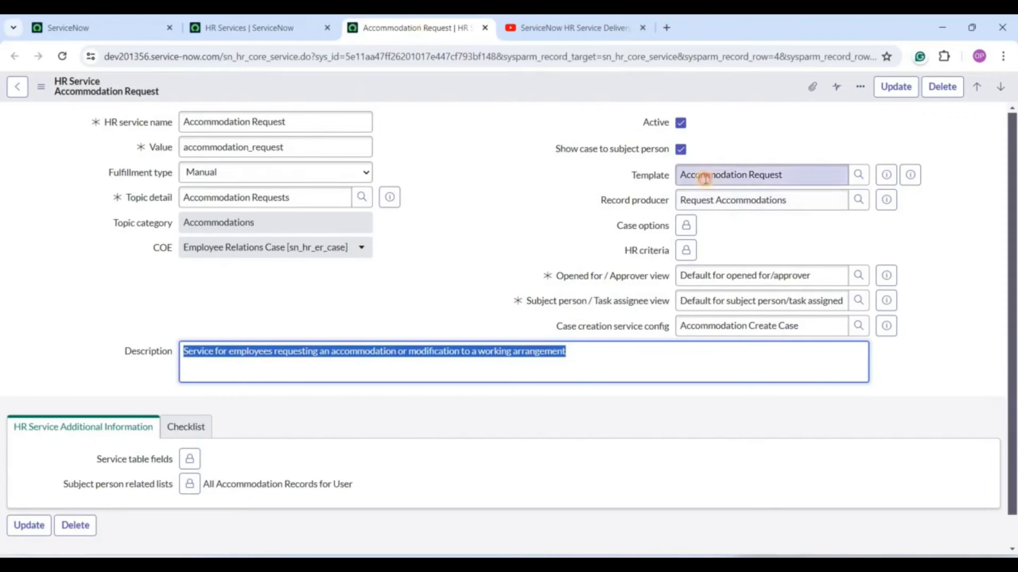
triple_click(704, 177)
click(680, 201)
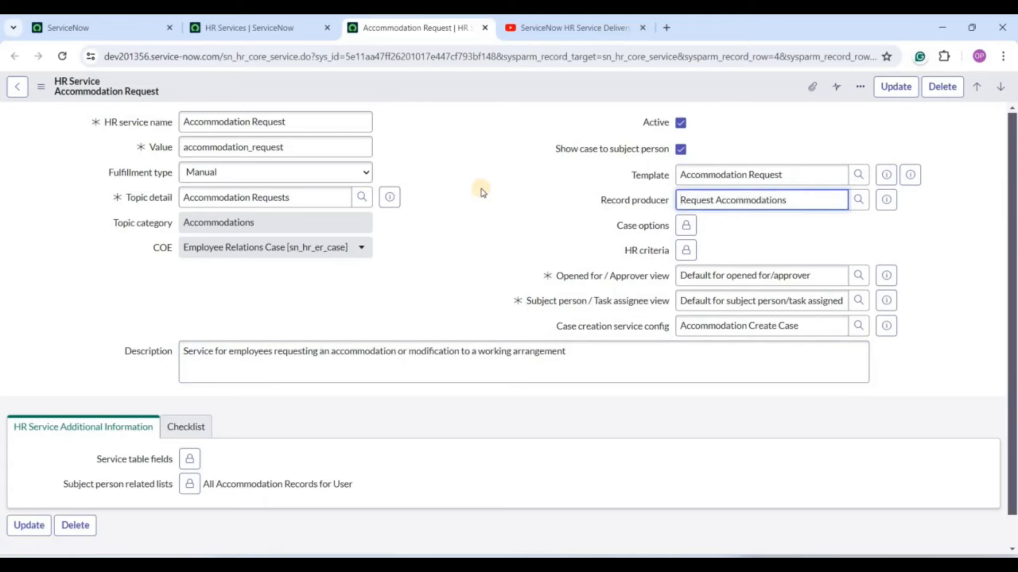
double_click(234, 125)
triple_click(234, 125)
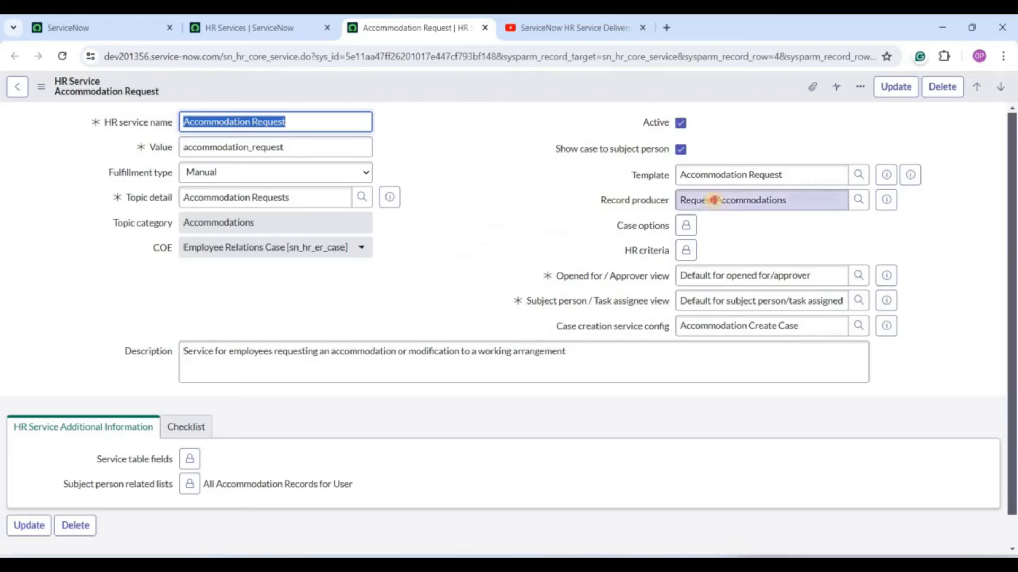
triple_click(713, 200)
click(521, 217)
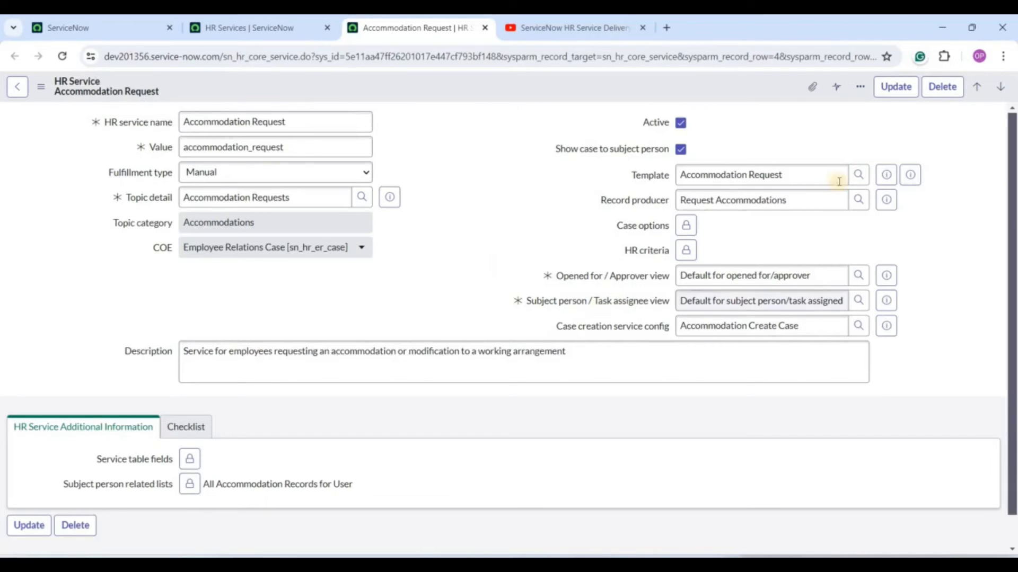
click(800, 196)
triple_click(800, 196)
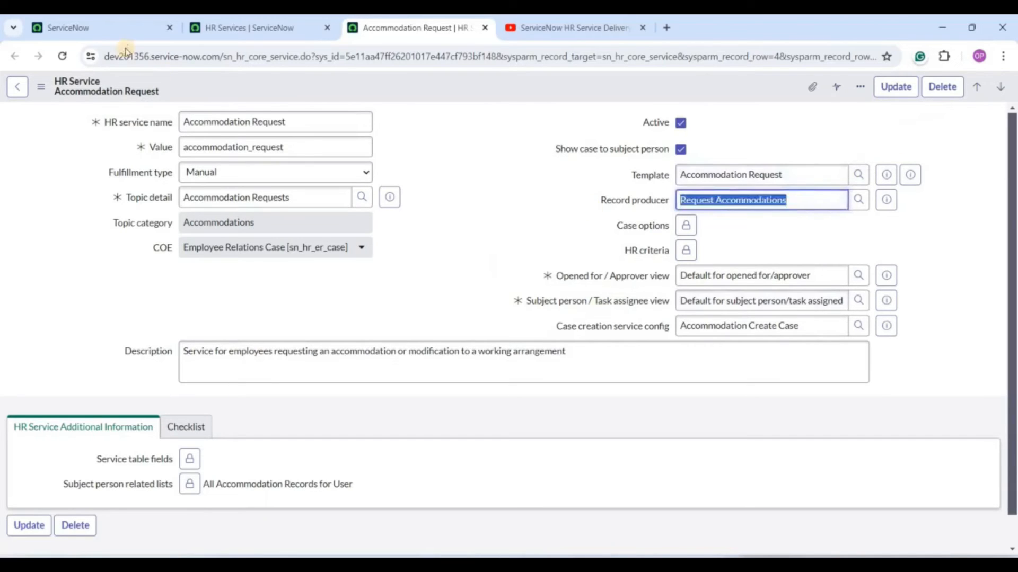
double_click(233, 123)
click(233, 129)
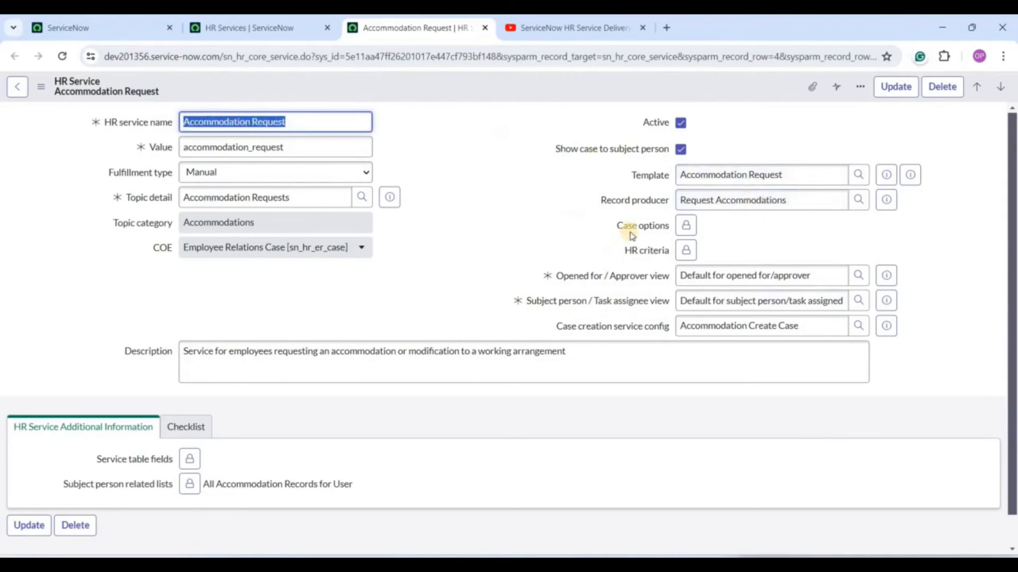
click(686, 225)
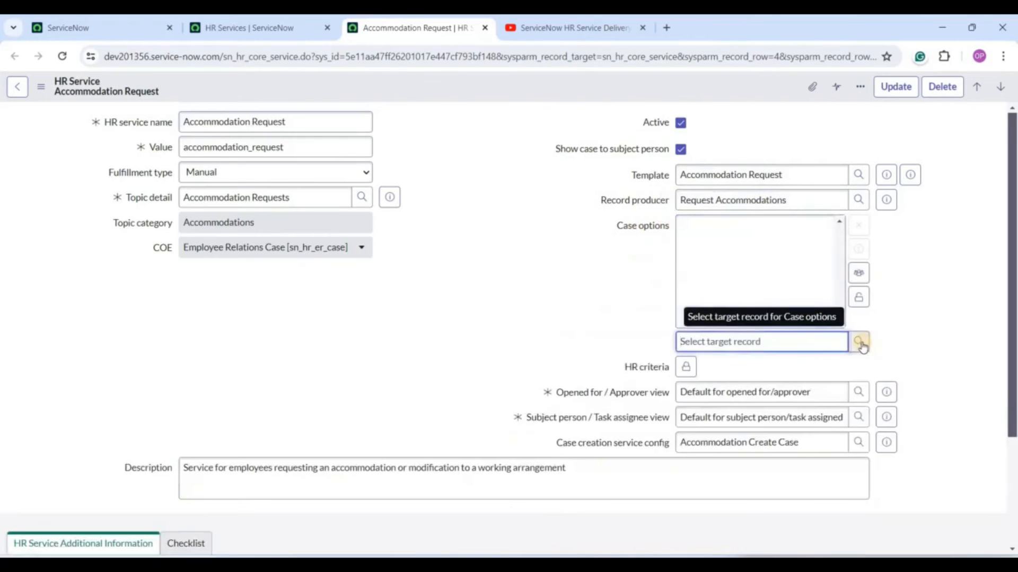
click(858, 342)
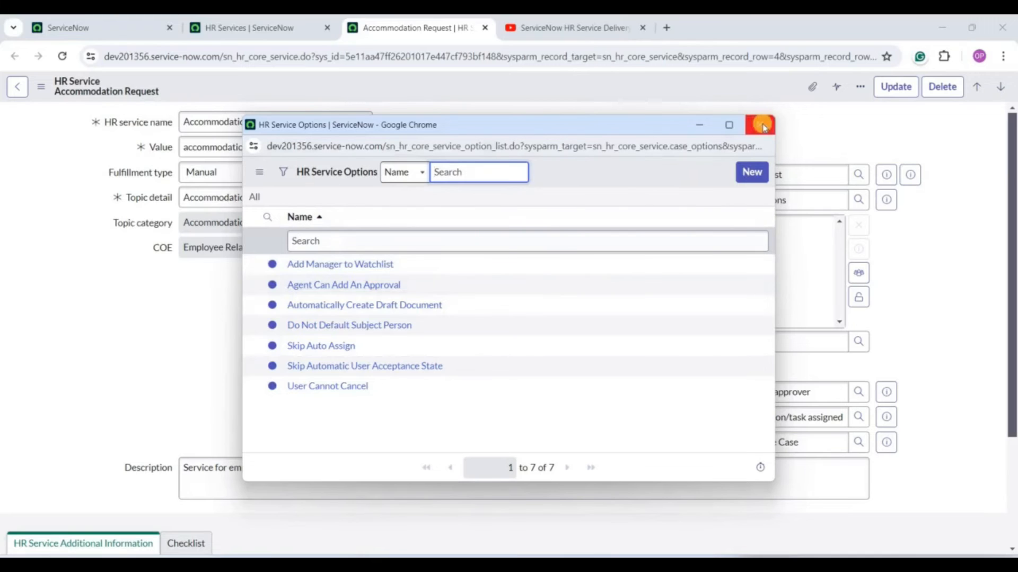
click(805, 310)
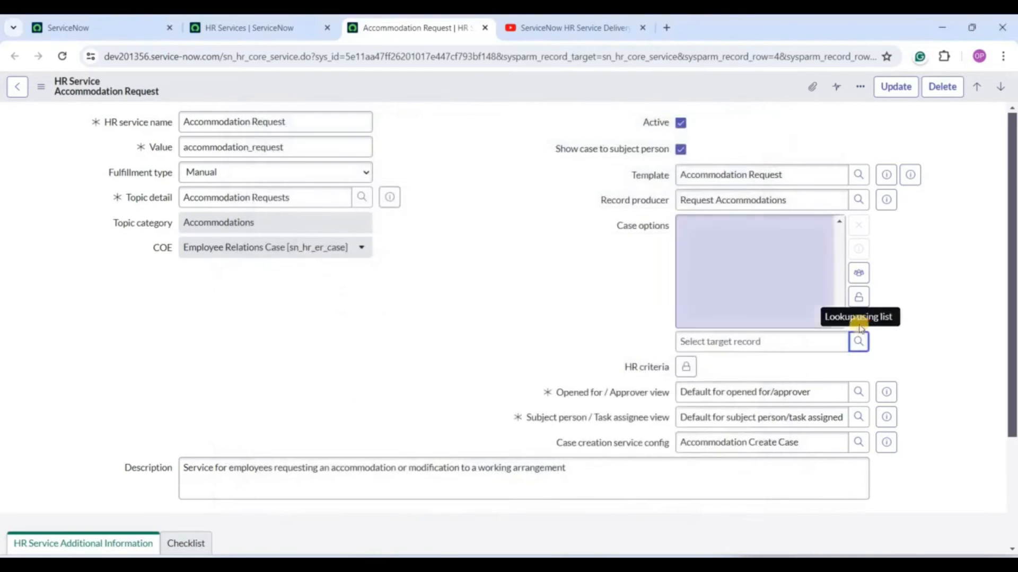
click(859, 298)
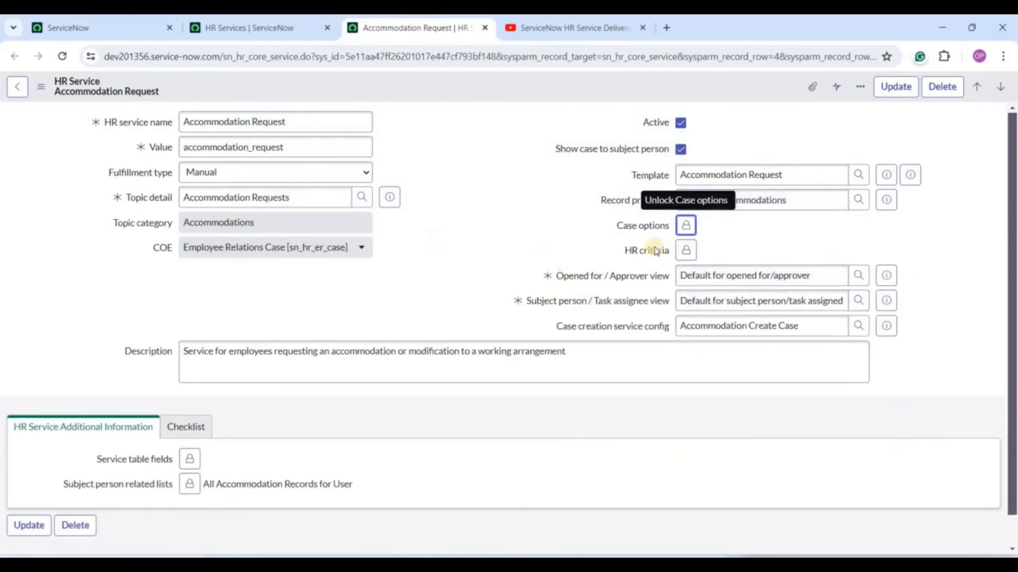
mouse_move(656, 251)
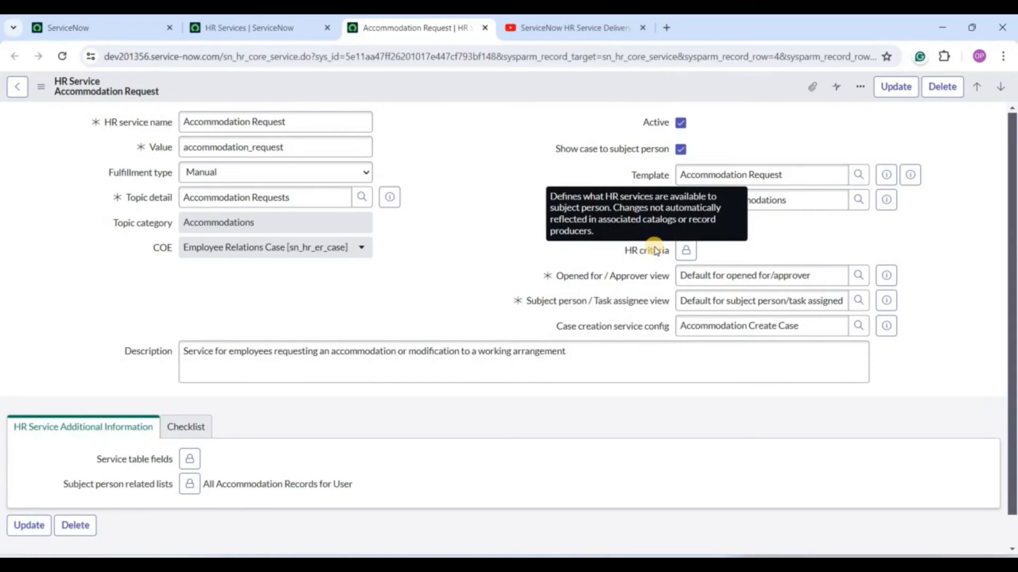
click(686, 251)
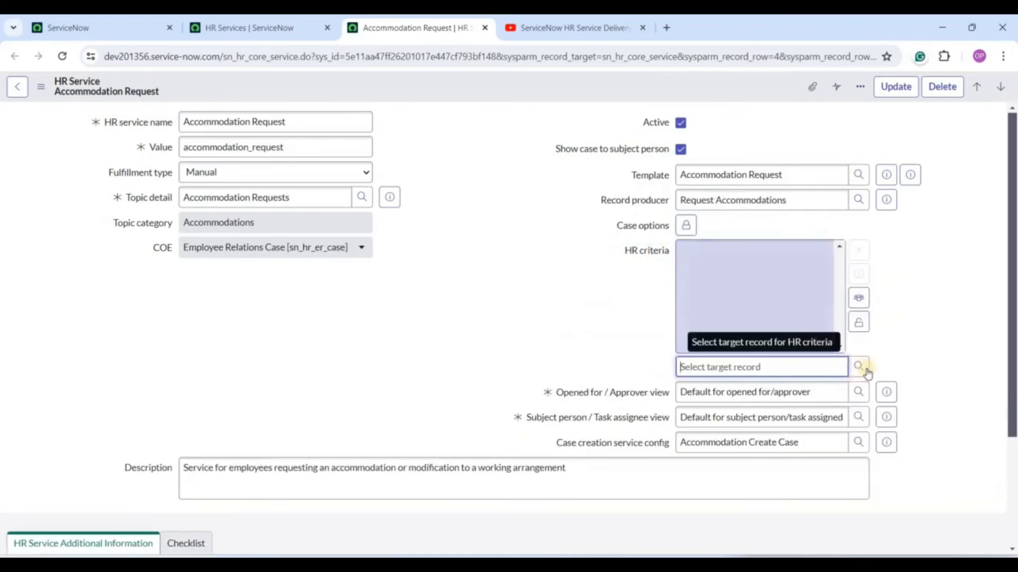
click(859, 367)
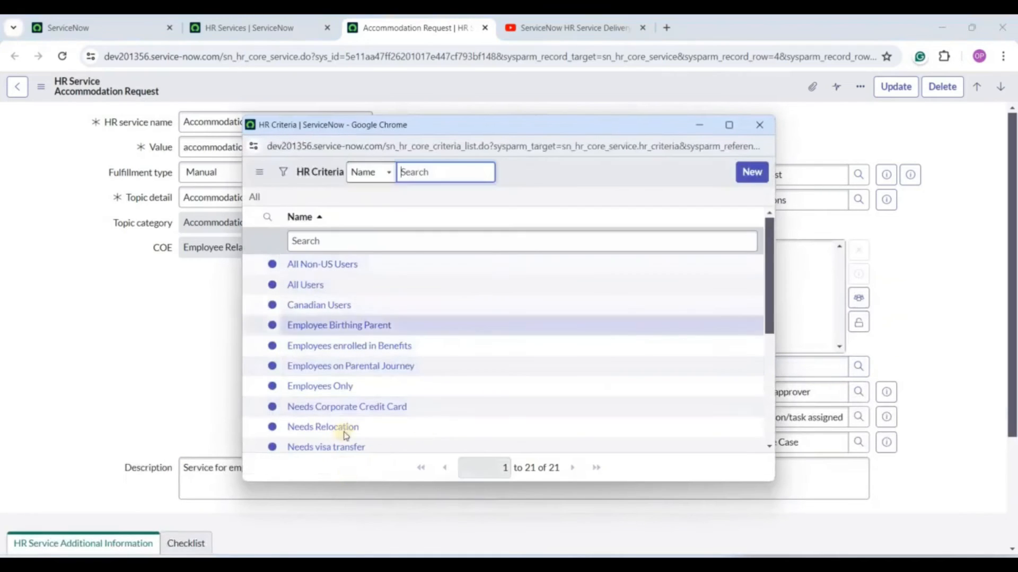
scroll(415, 438, down, 5)
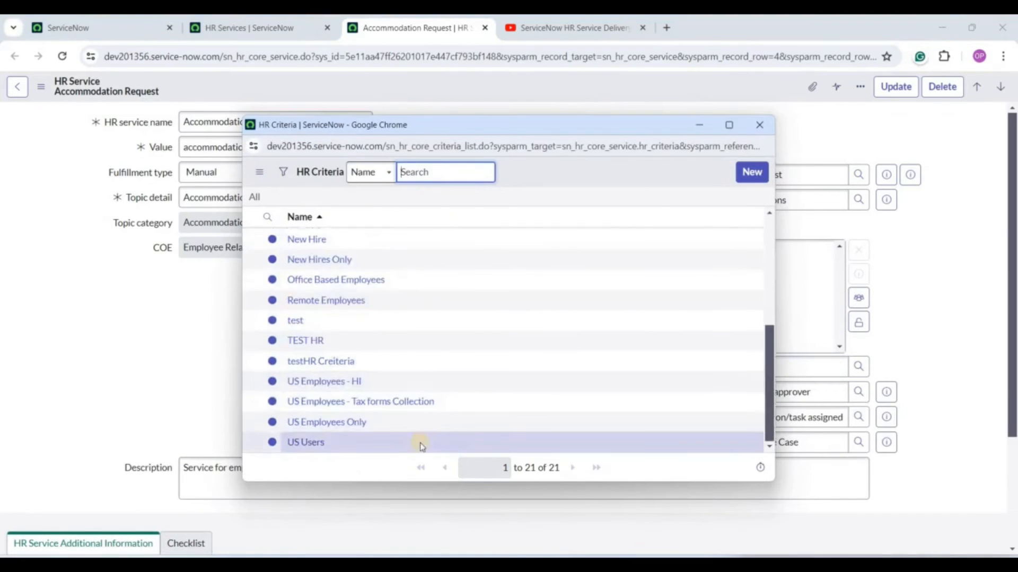
scroll(420, 445, up, 5)
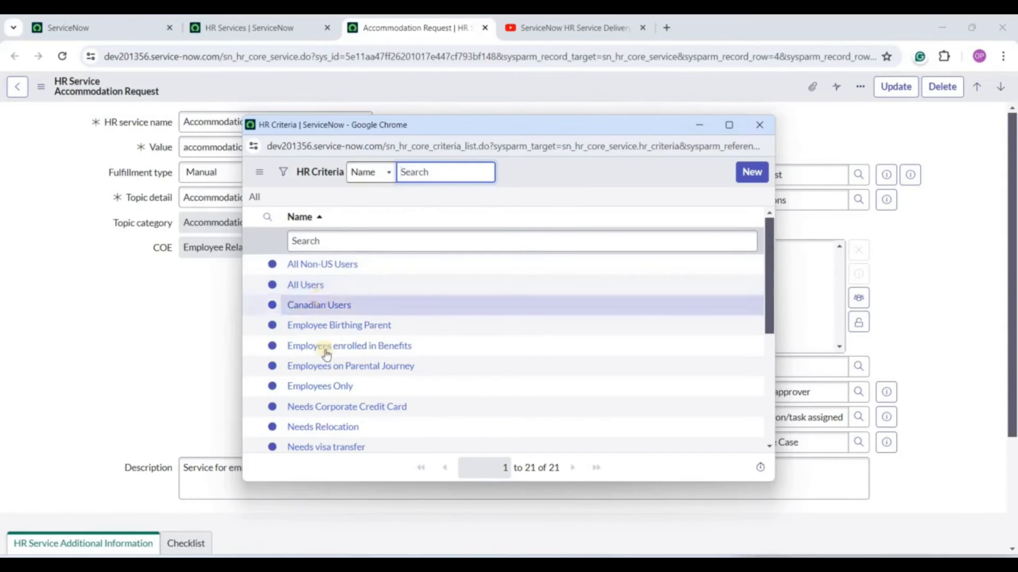
scroll(345, 413, down, 5)
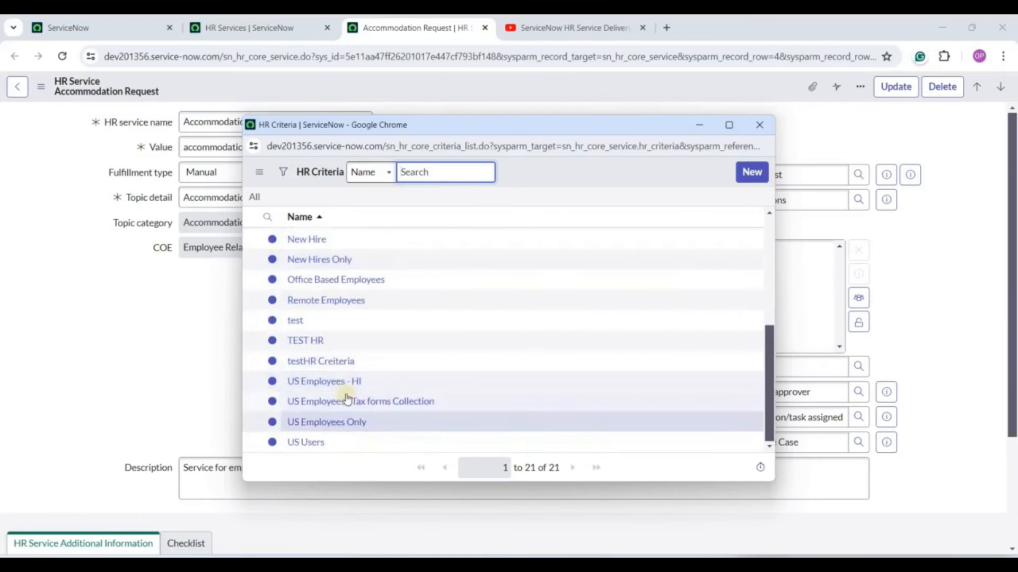
click(759, 124)
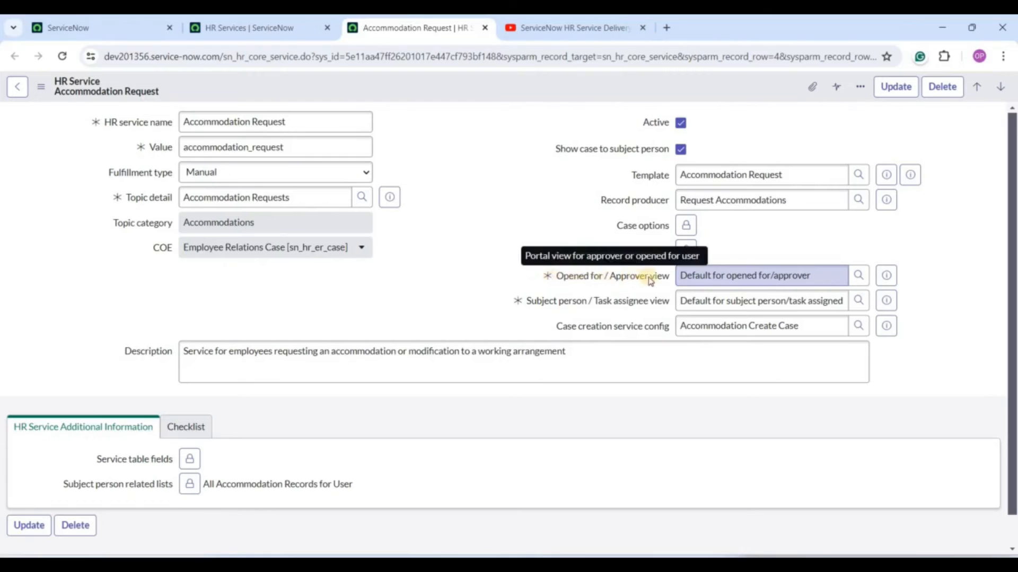
triple_click(703, 275)
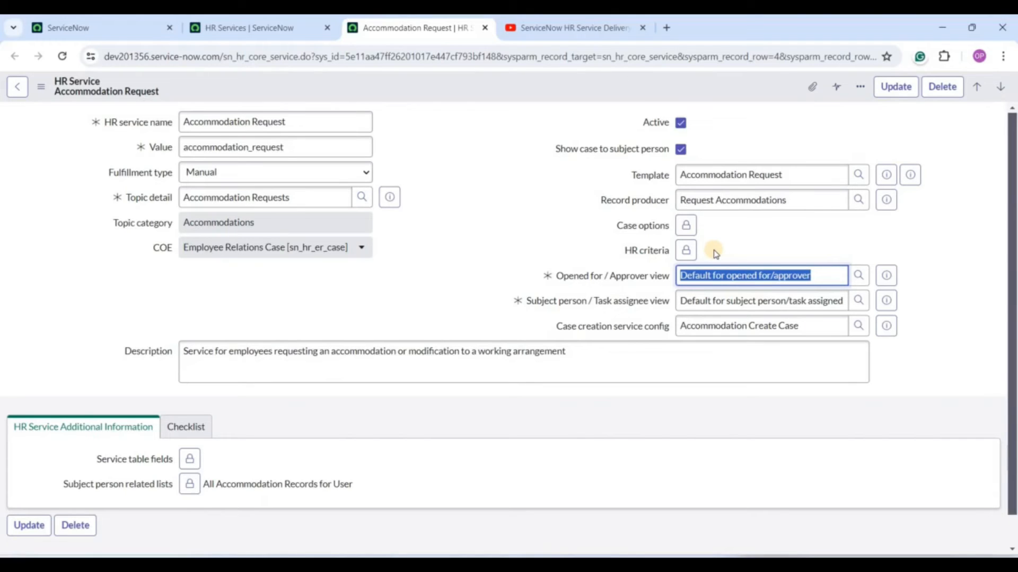
click(859, 277)
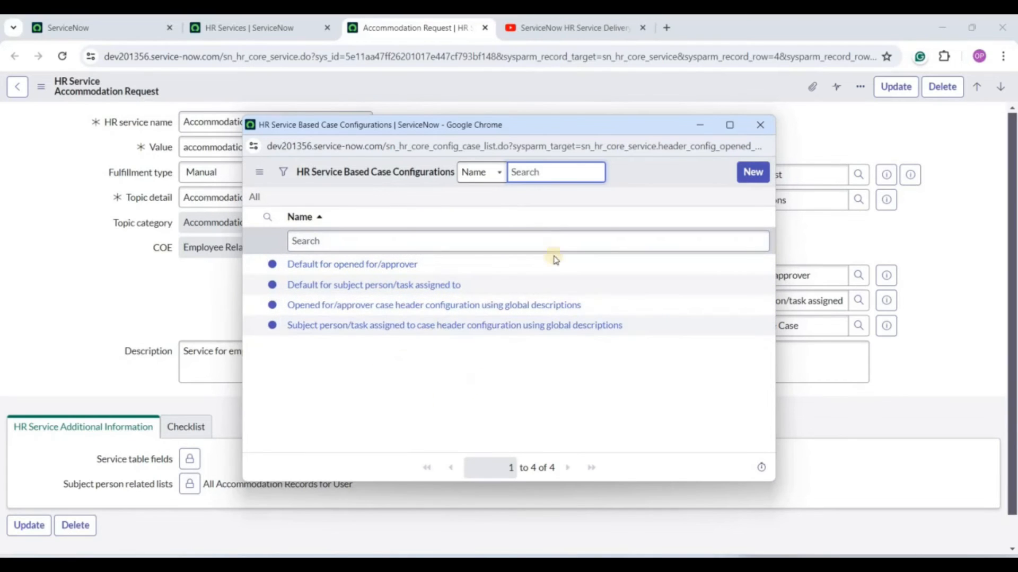
click(807, 142)
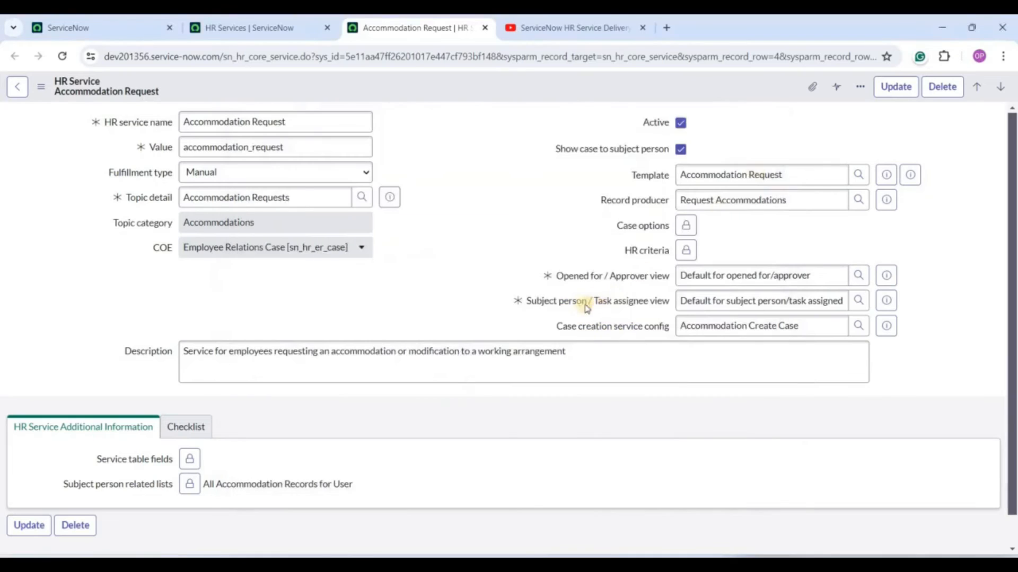
mouse_move(595, 300)
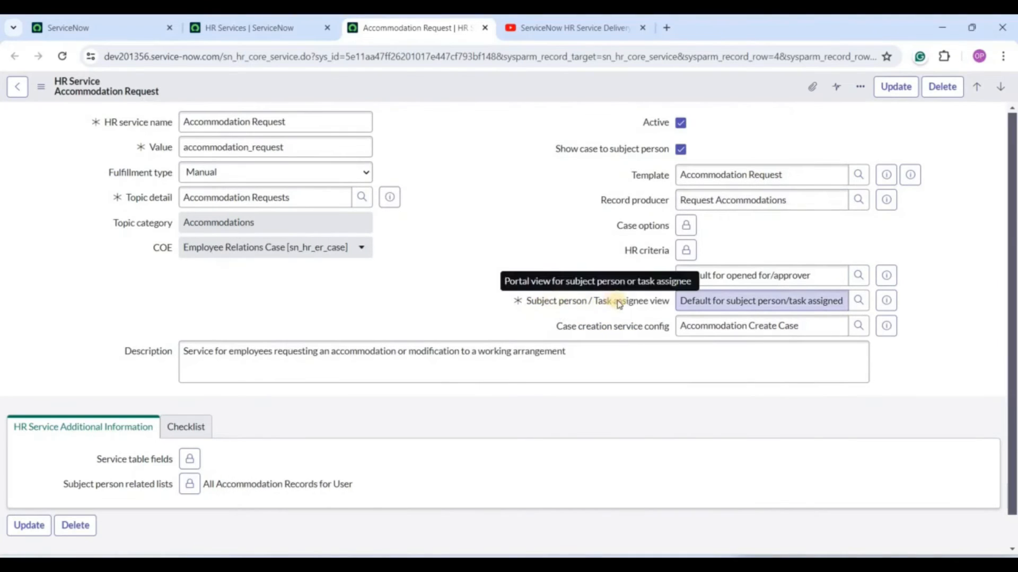
triple_click(744, 300)
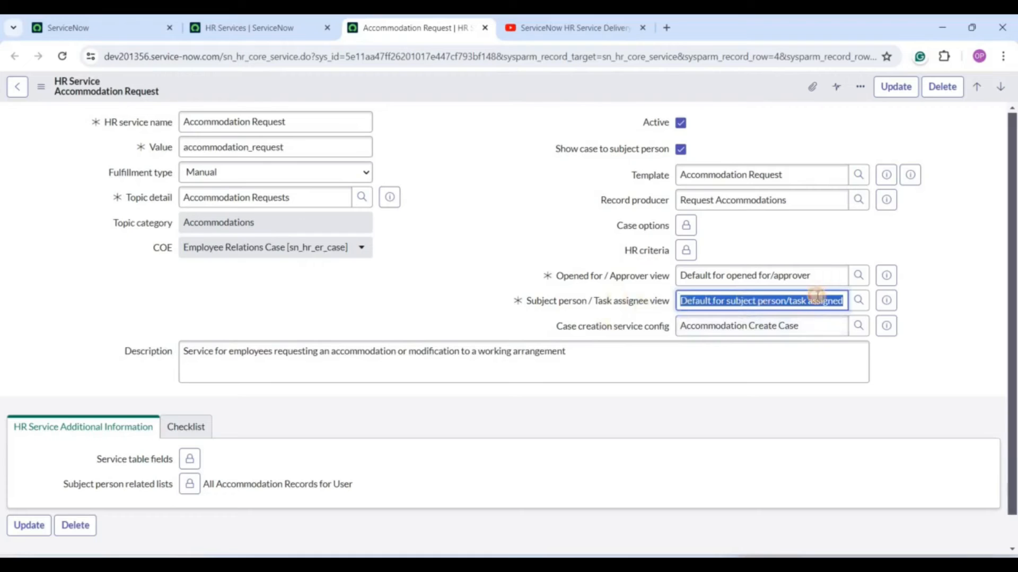
click(686, 301)
double_click(685, 301)
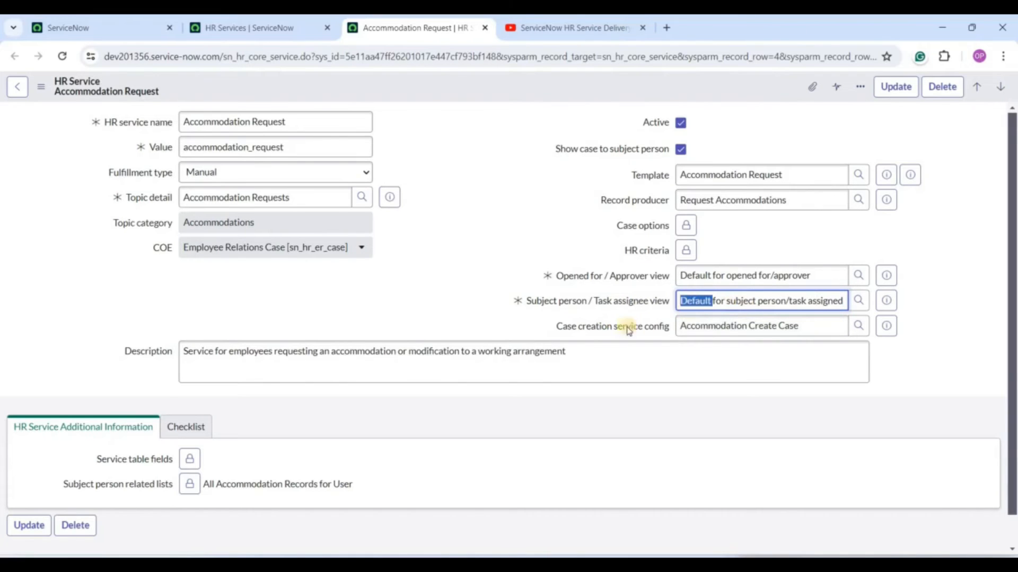
scroll(228, 329, down, 1)
triple_click(228, 330)
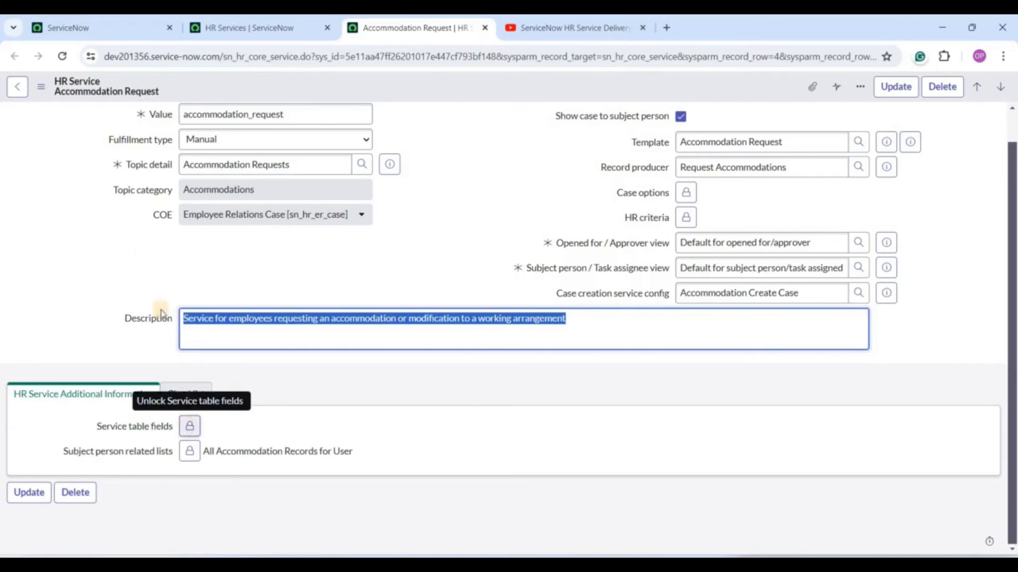
mouse_move(159, 217)
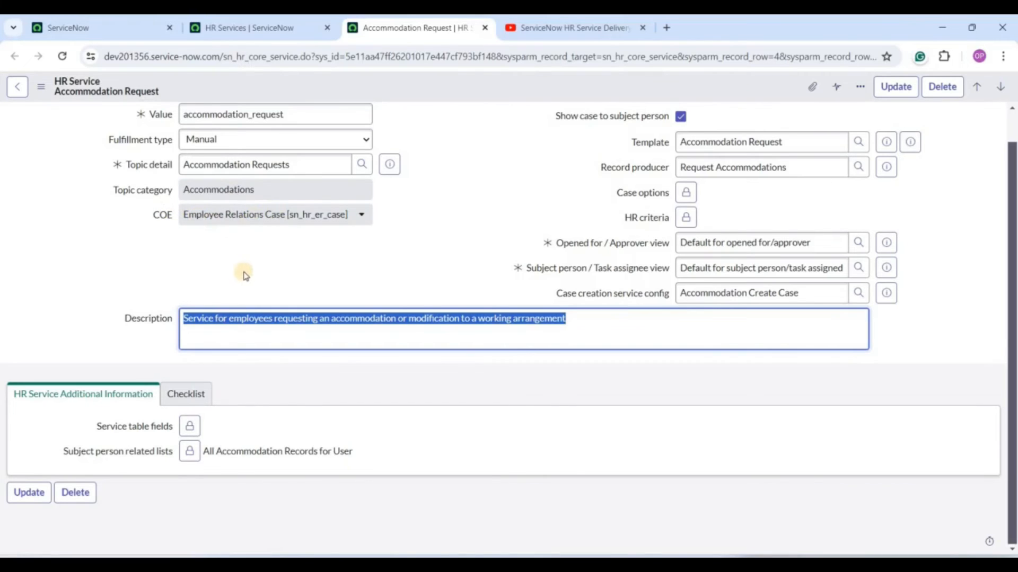
click(189, 427)
drag(194, 450, 223, 453)
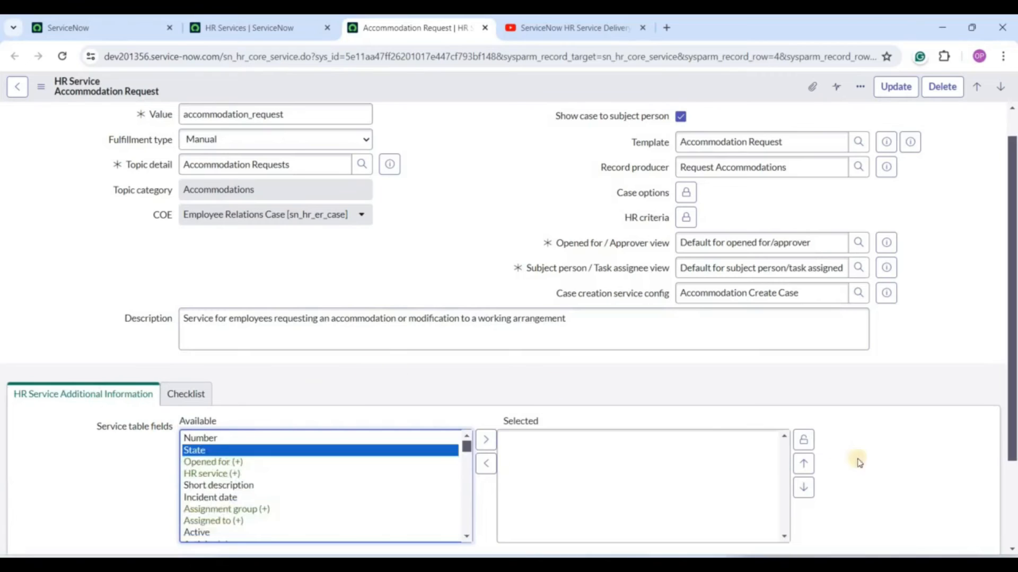
click(804, 440)
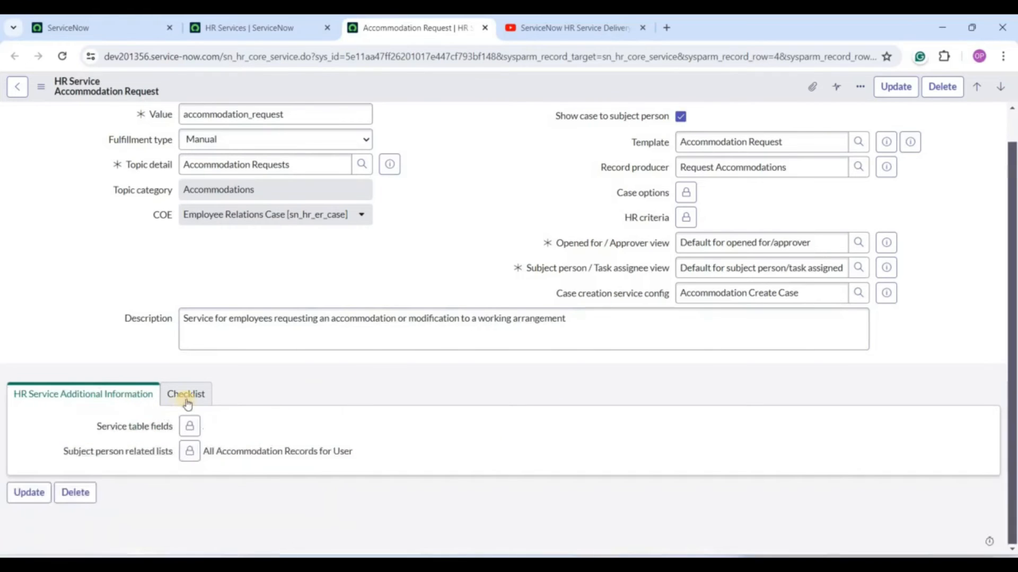
click(186, 402)
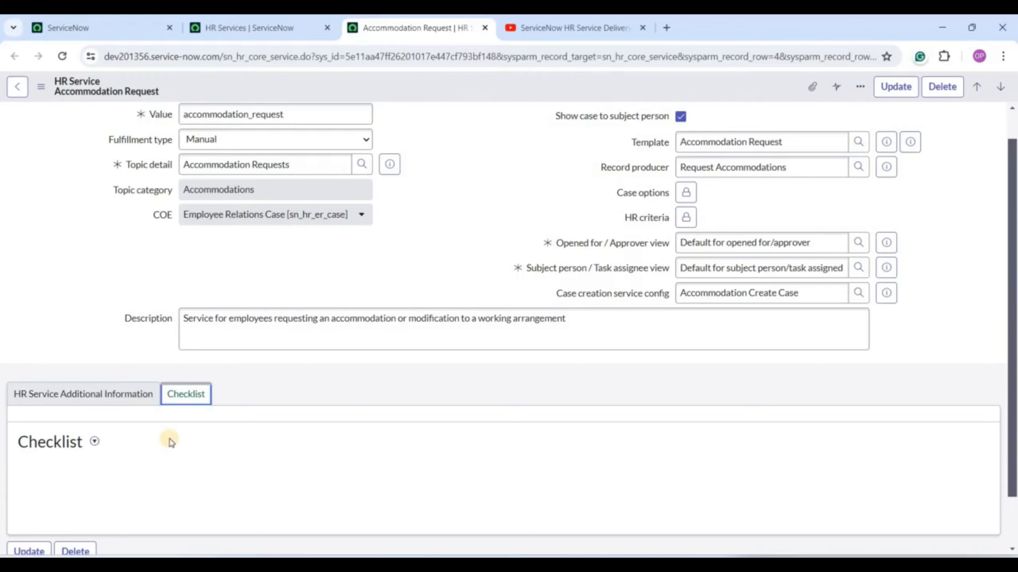
click(95, 443)
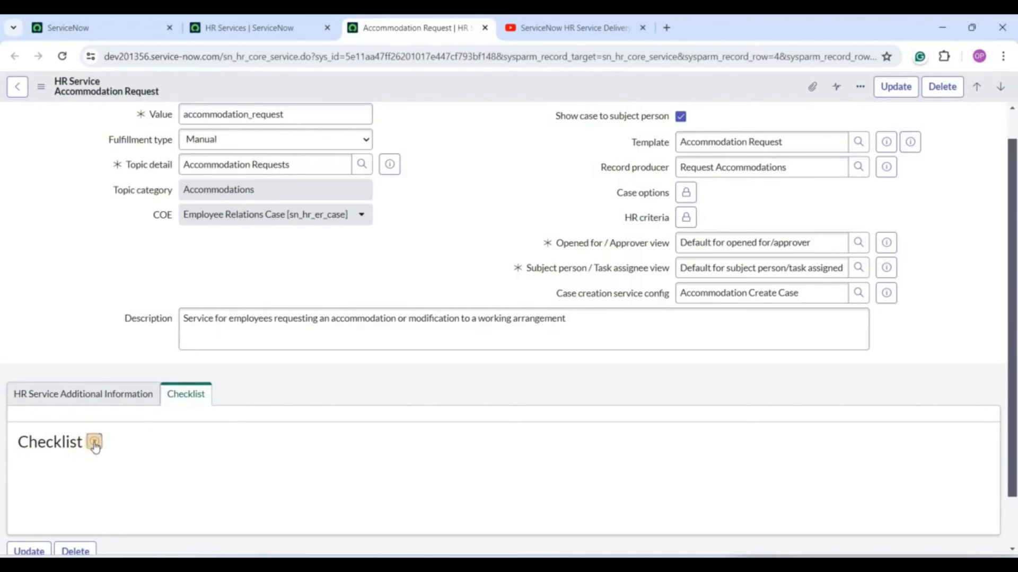
click(357, 445)
scroll(339, 453, down, 1)
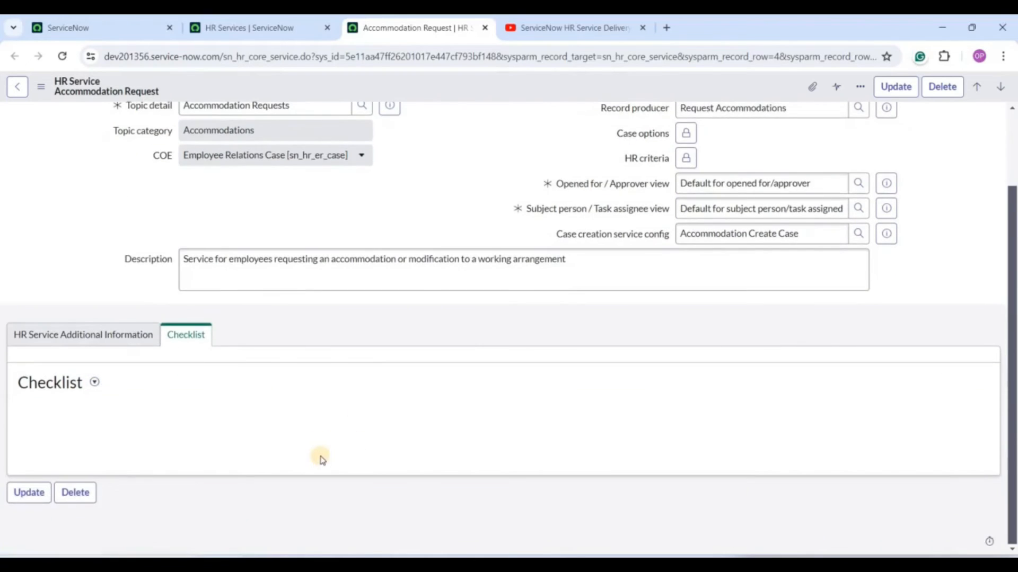
scroll(445, 316, up, 2)
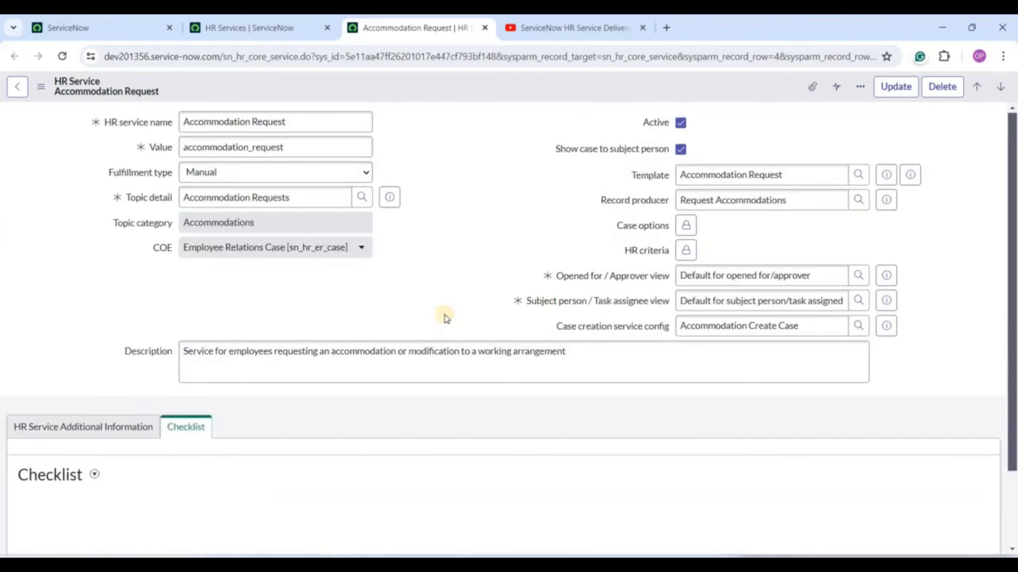
triple_click(736, 200)
click(440, 229)
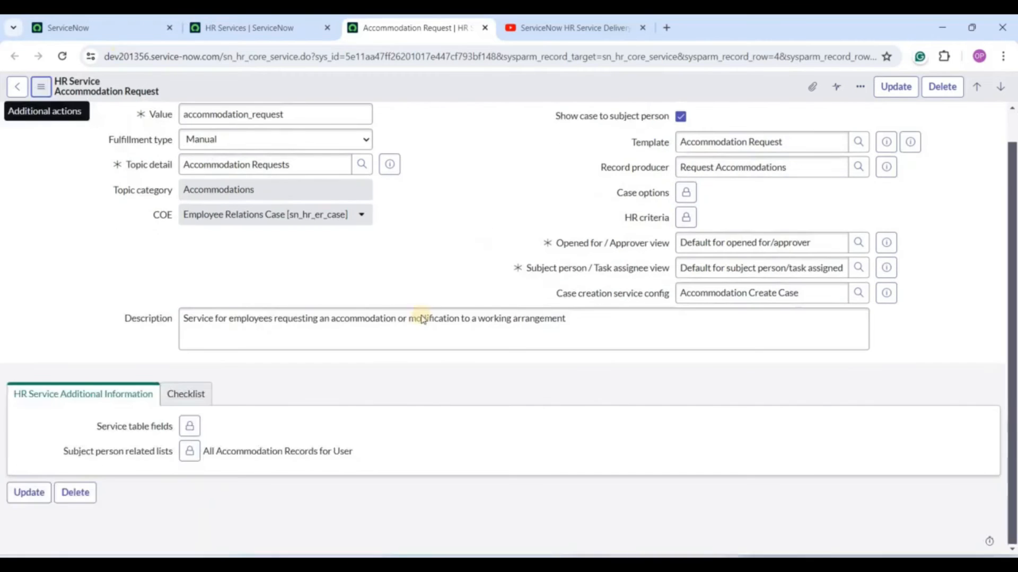
Open Manage HR Catalog, inspect both Employee Relations categories, and return to the main tab.
click(92, 22)
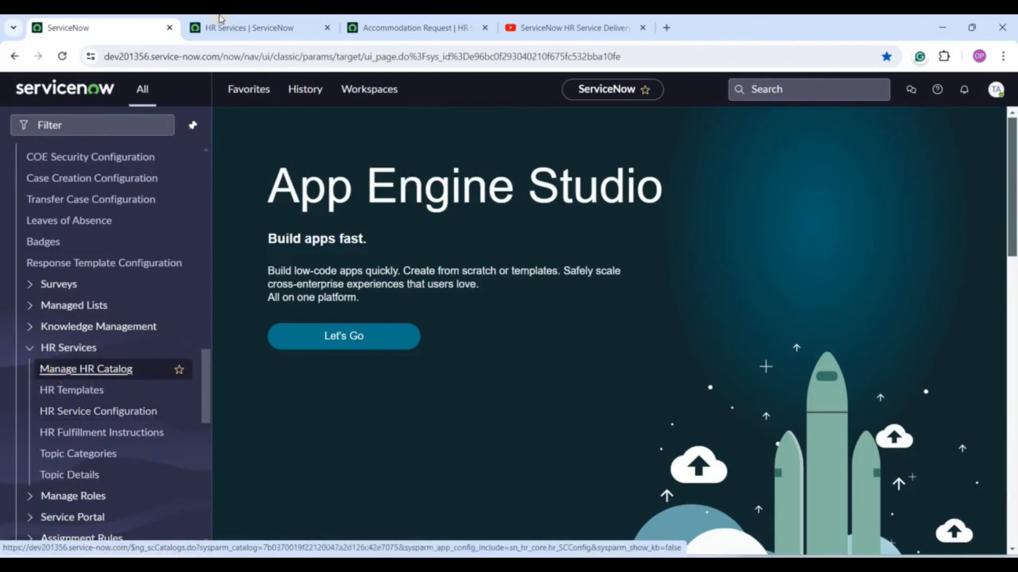
click(59, 371)
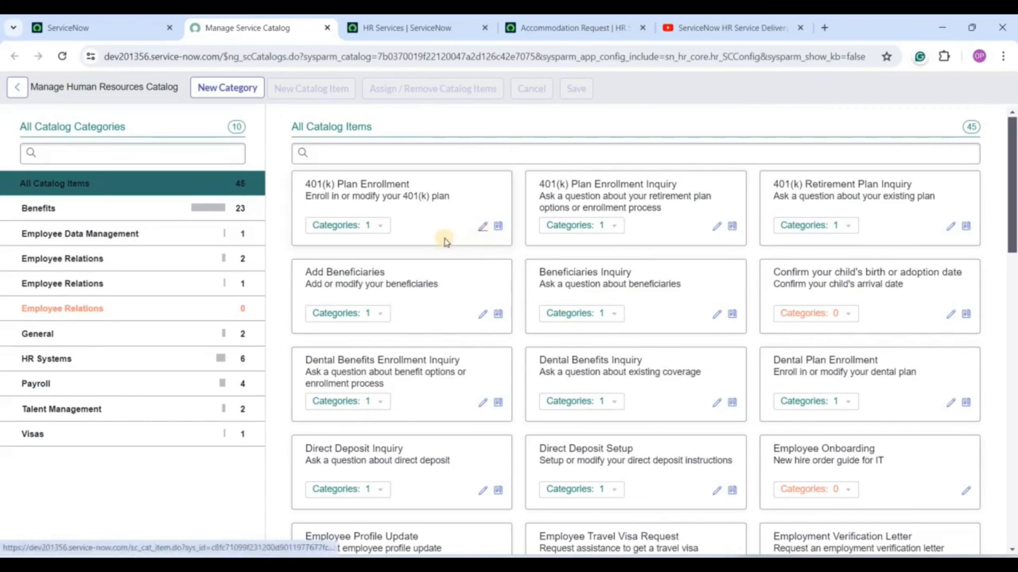
click(63, 308)
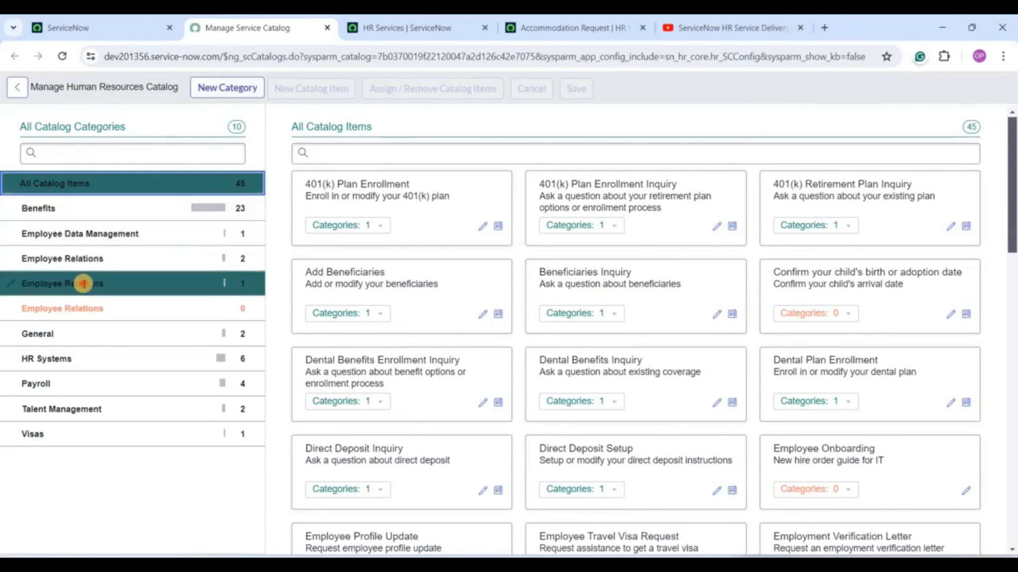
click(86, 279)
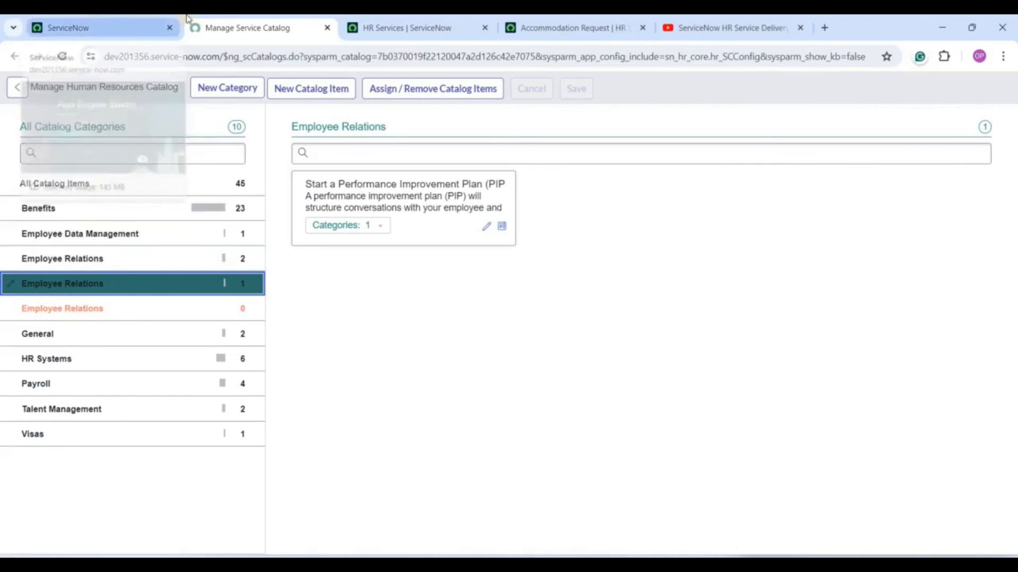
click(87, 33)
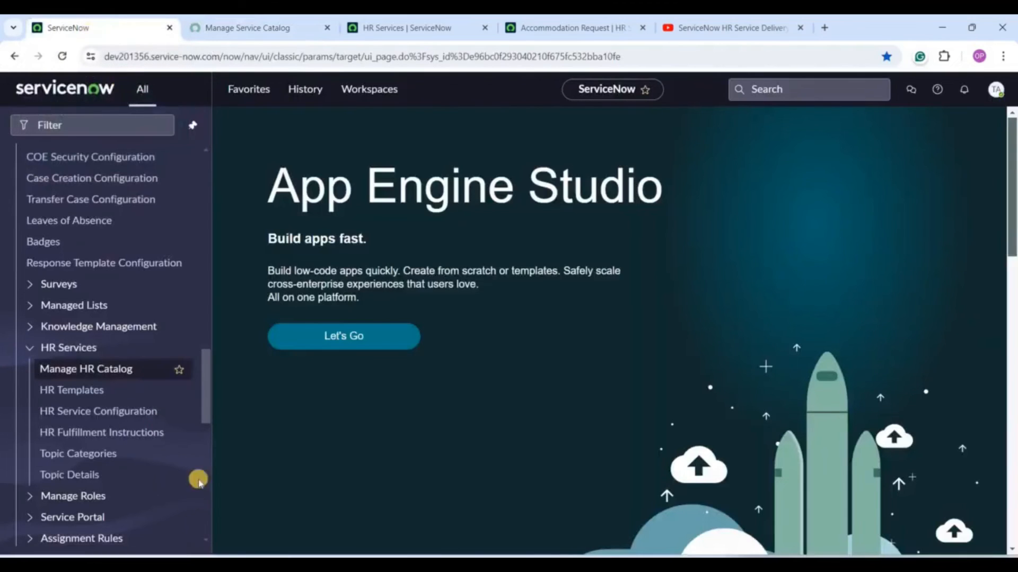
Open HR Templates and compare case tables for 401(k) Retirement Plan Inquiry and Accommodation Request.
scroll(215, 382, down, 1)
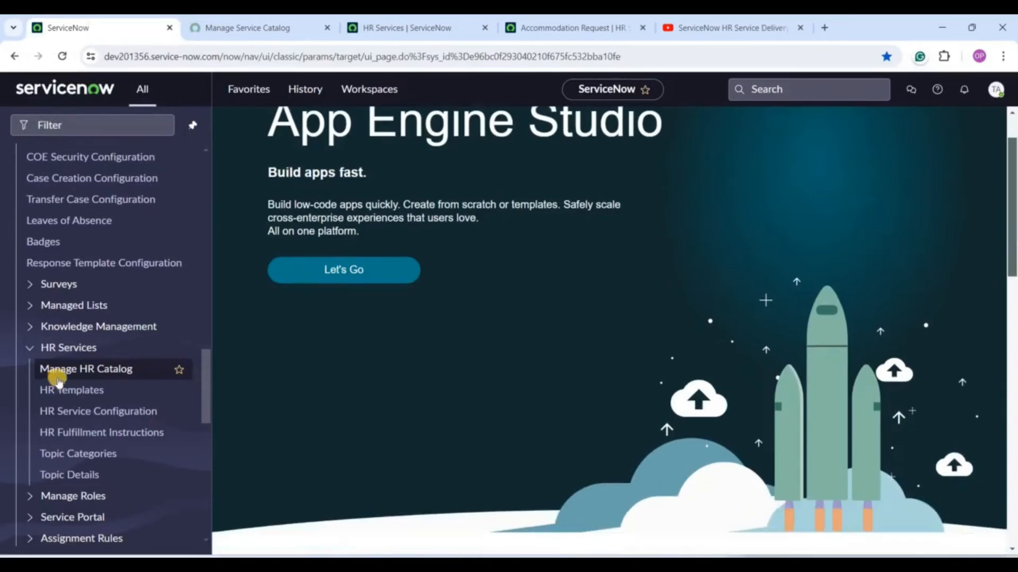
click(82, 391)
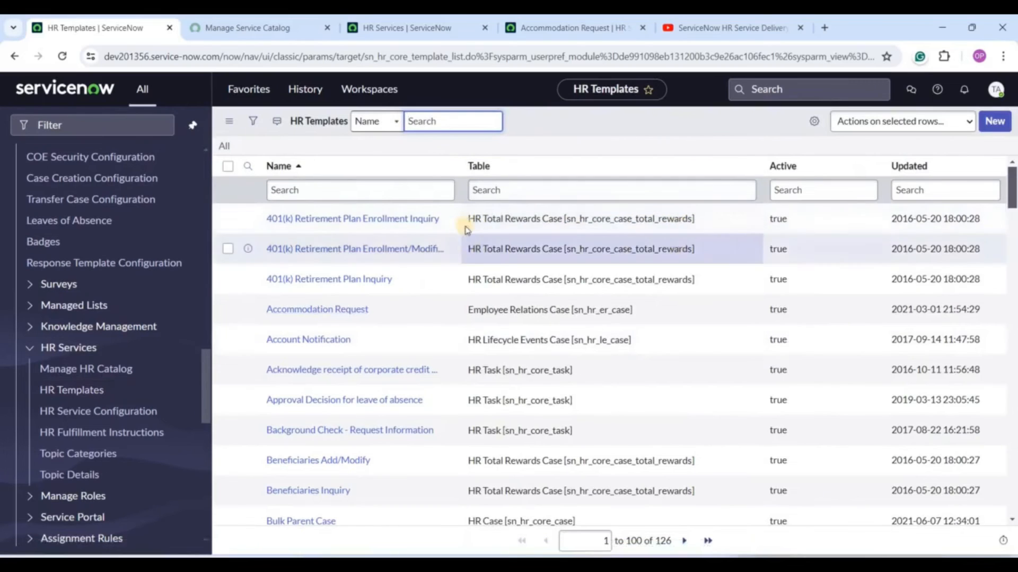
drag(468, 220, 572, 233)
drag(469, 280, 695, 282)
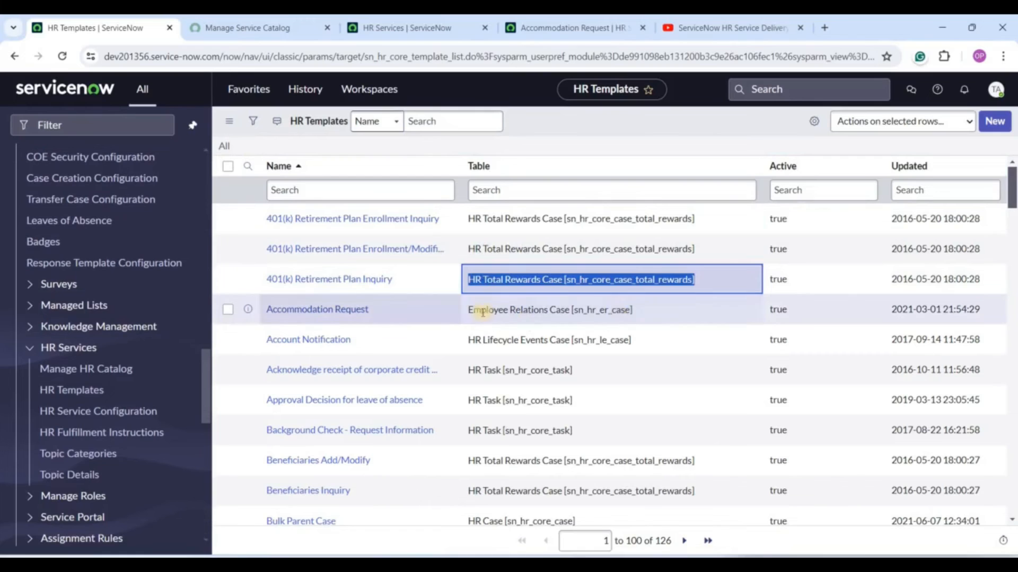
drag(472, 312, 658, 315)
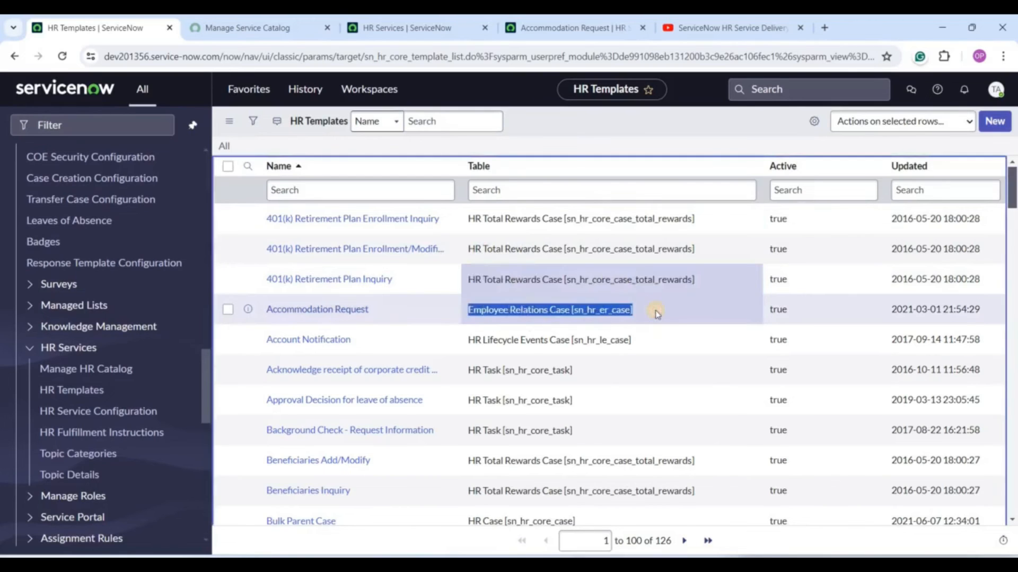
click(612, 426)
Open the HR Topic Categories list from the HR Services navigator.
scroll(538, 488, down, 5)
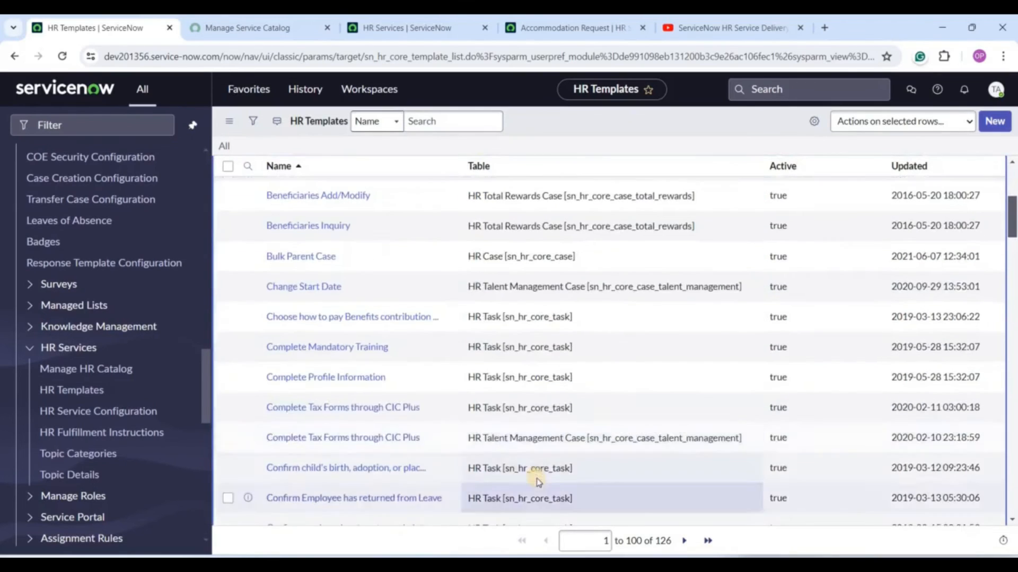
scroll(538, 481, up, 5)
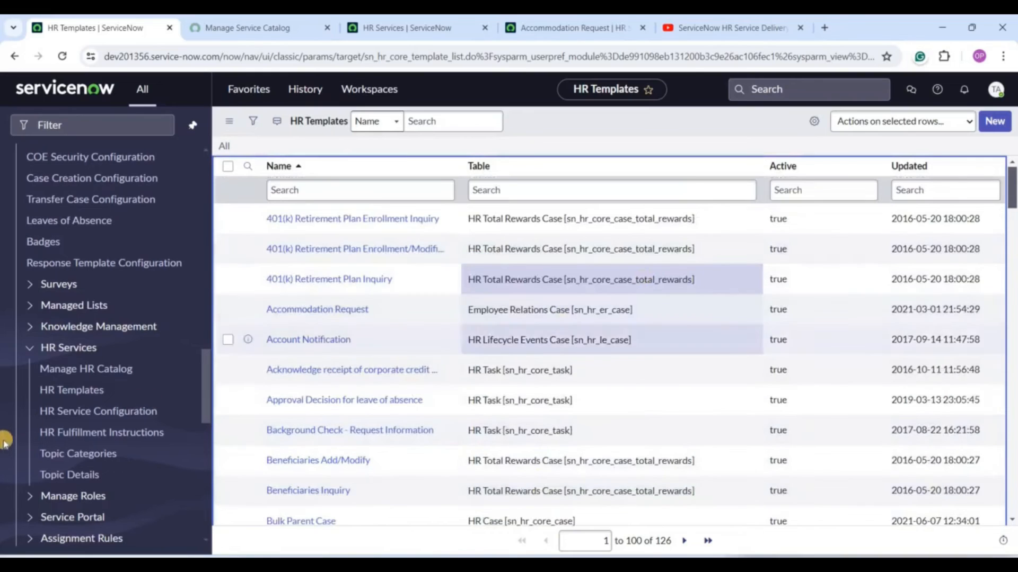
click(92, 456)
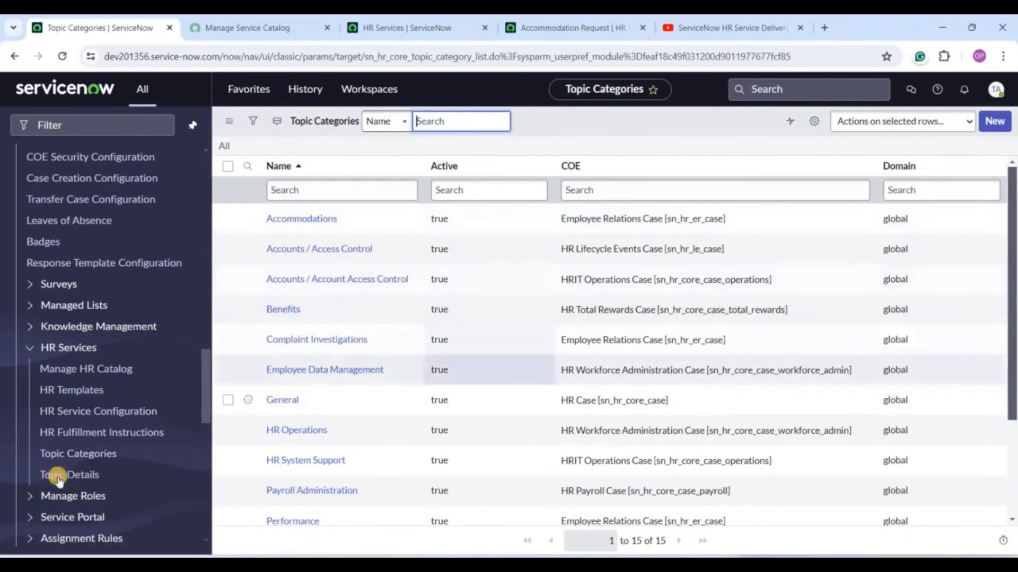
Open Topic Details, listing the 37 active topics with their topic categories.
click(65, 476)
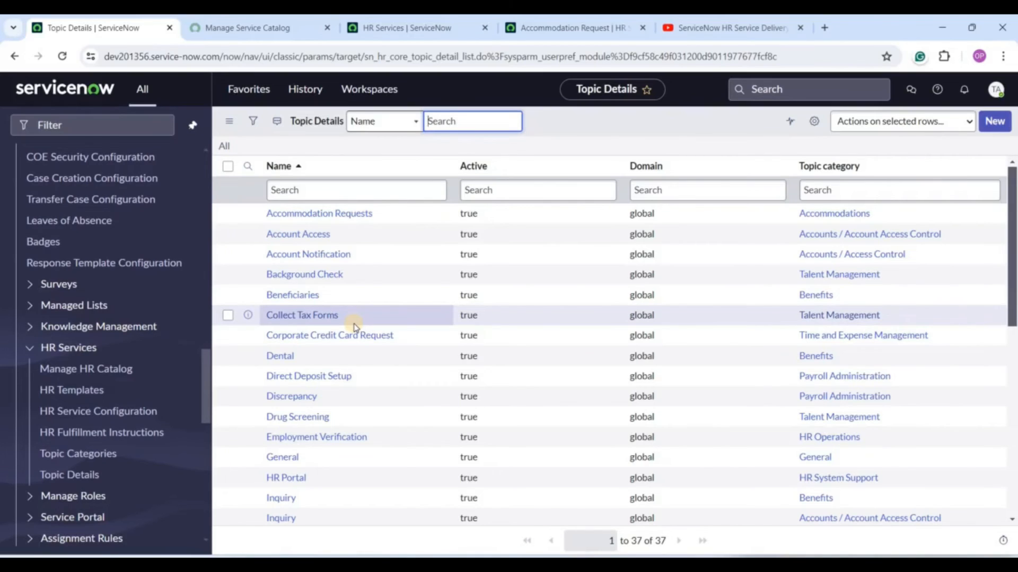
Filter the navigator for 'hr' and open Catalogs in a new tab.
click(69, 475)
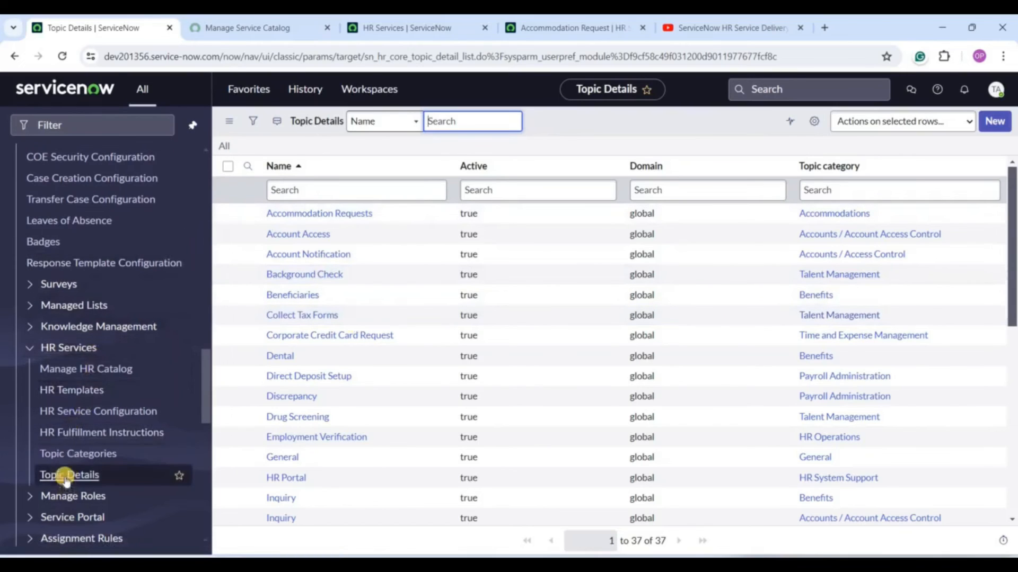
click(73, 353)
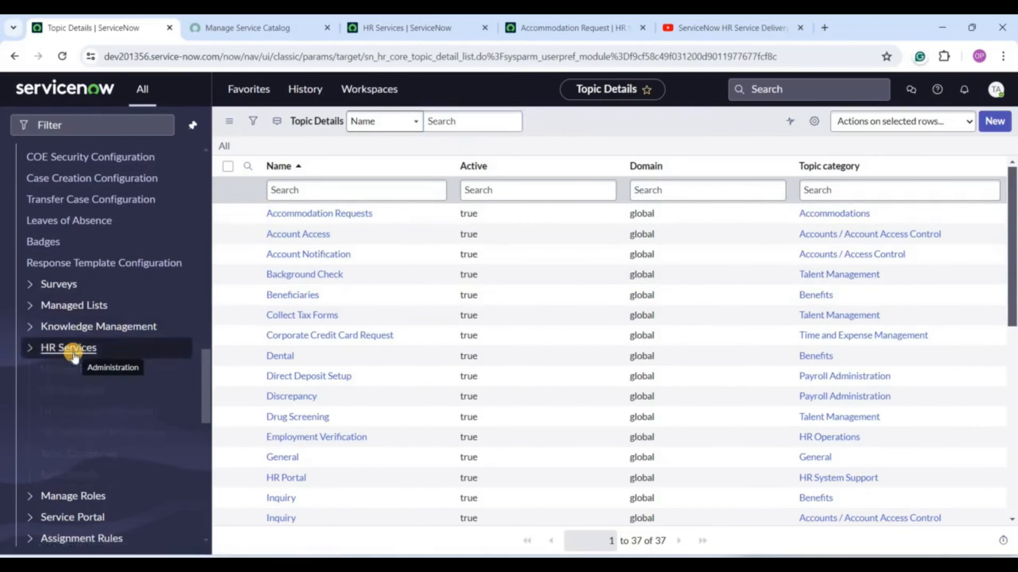
click(73, 128)
text(hr)
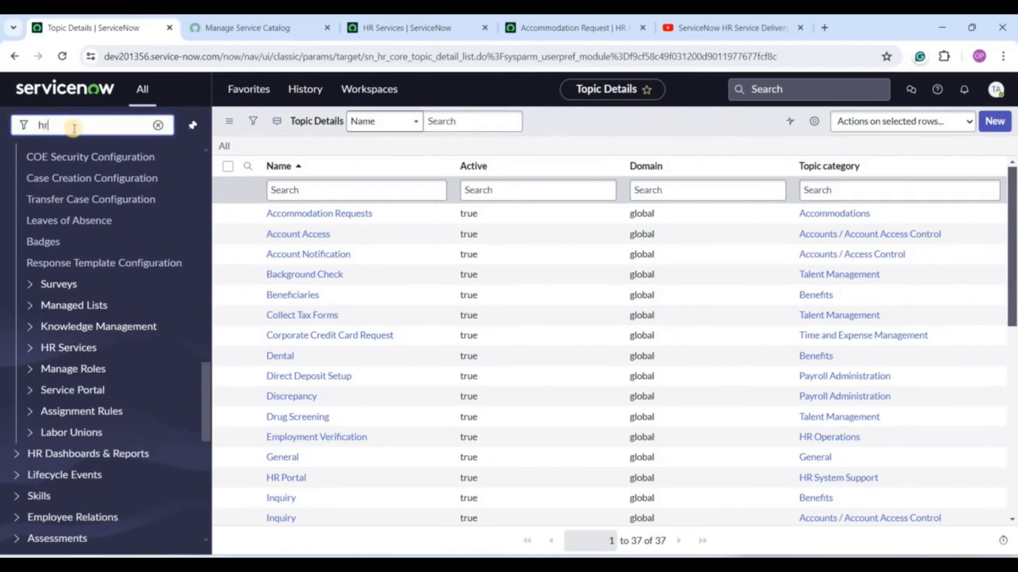
ctrl+click(55, 245)
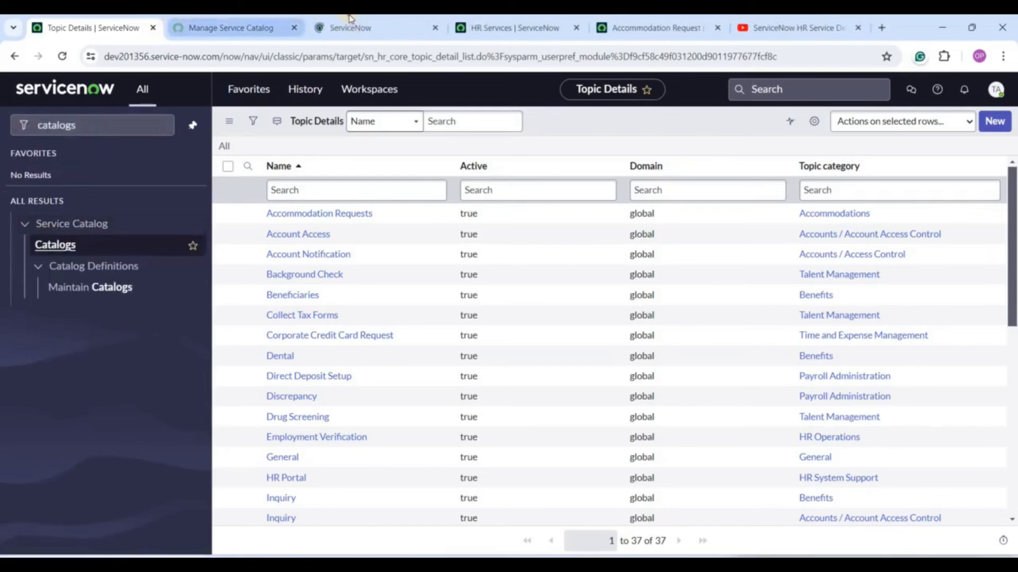
click(350, 20)
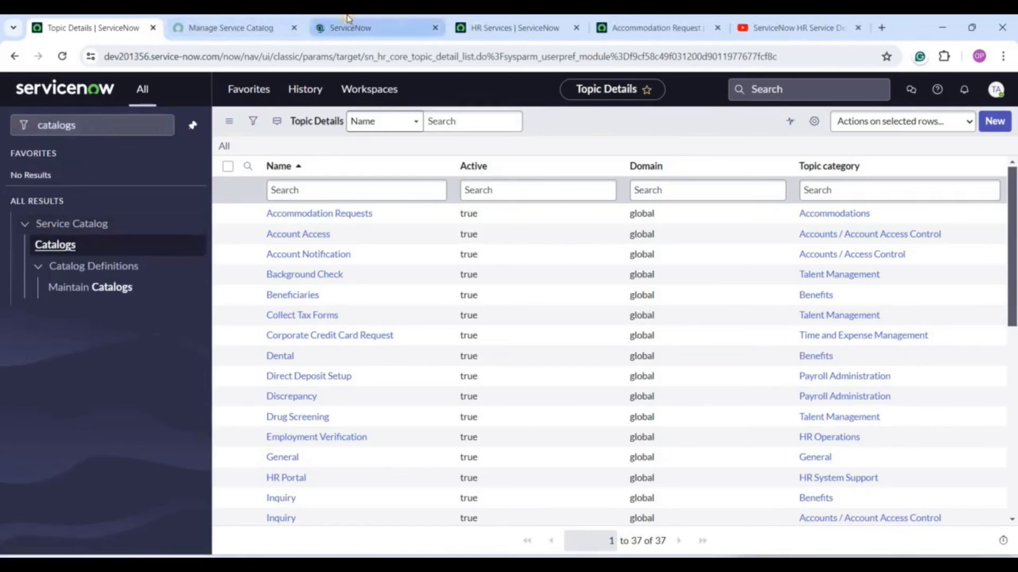
Submit a 401(k) Plan Enrollment request for the Newcastle IRA Roth IRA 2016 plan.
click(161, 147)
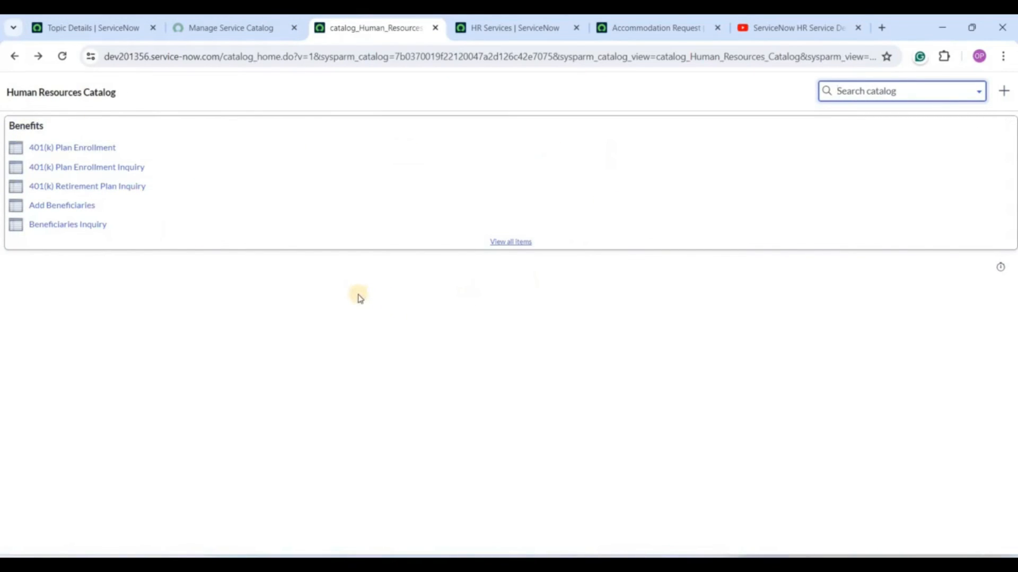
click(85, 149)
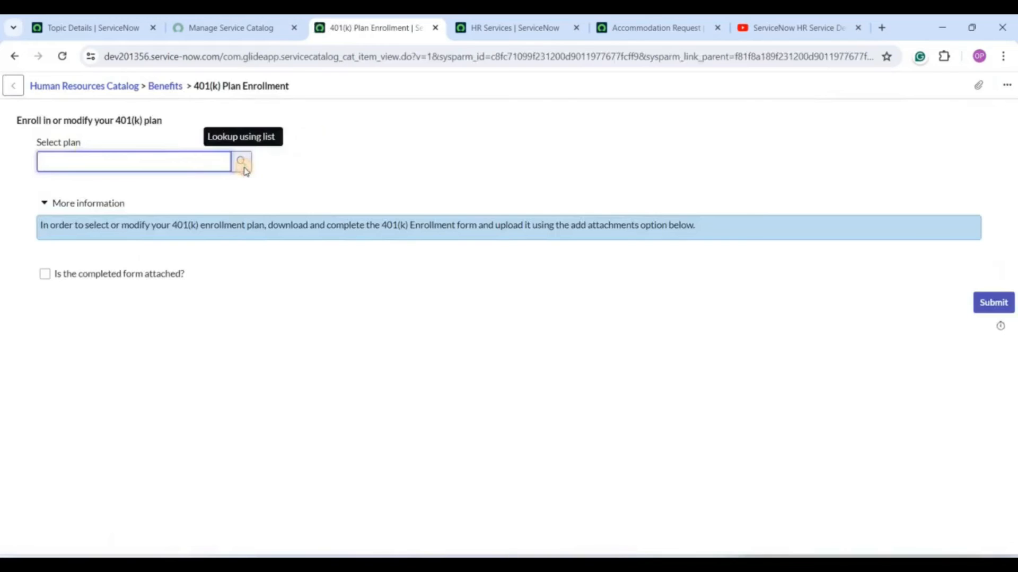
click(244, 170)
click(297, 265)
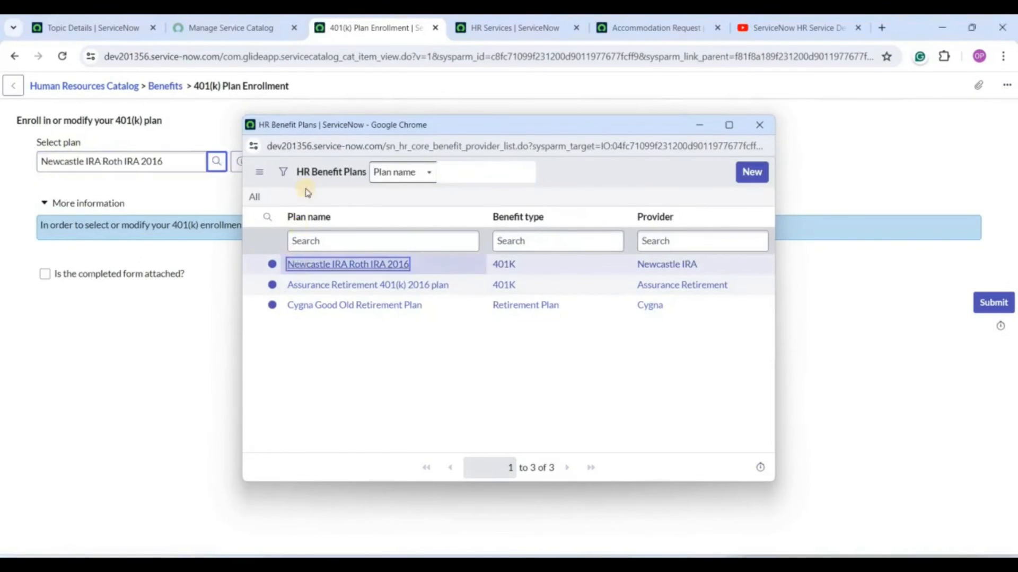
click(981, 302)
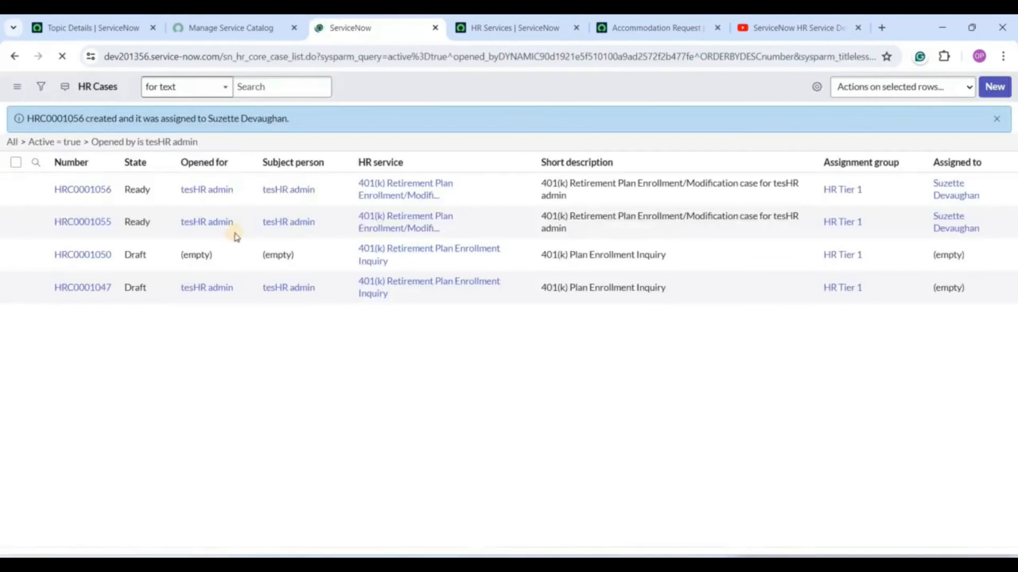
Open the new case HRC0001056 from the confirmation banner and note its HR service.
double_click(48, 114)
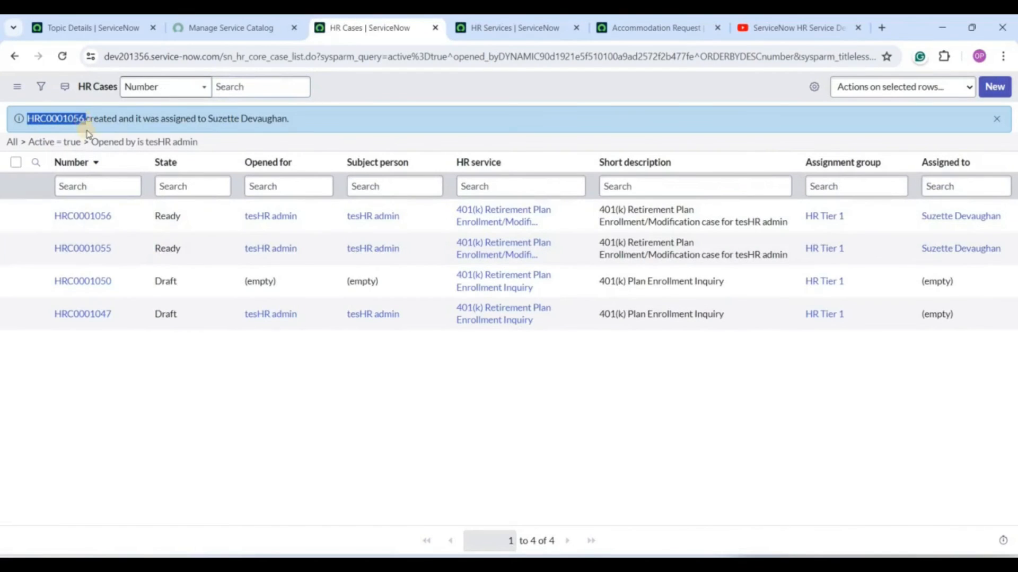
click(76, 213)
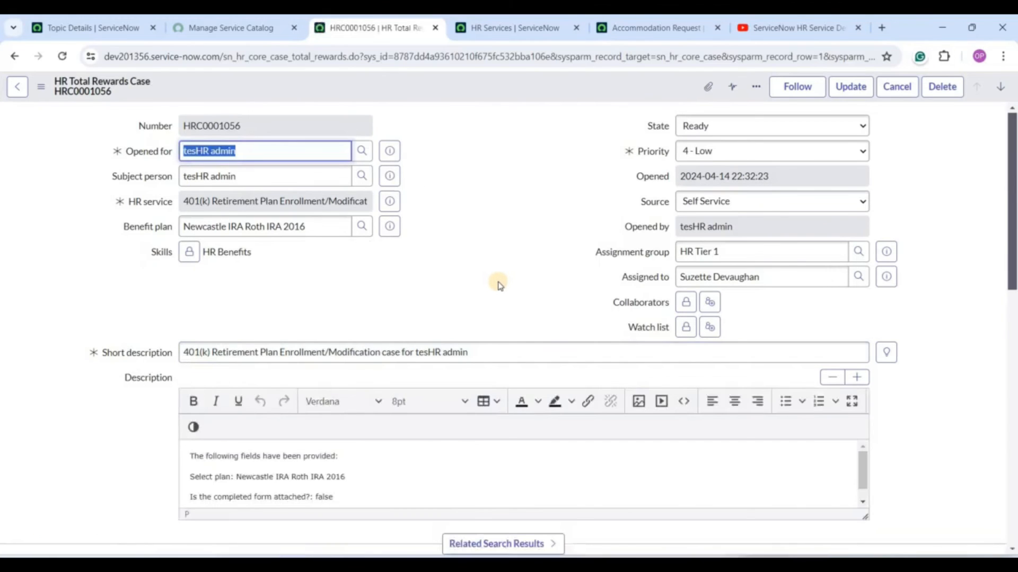
click(210, 204)
triple_click(209, 204)
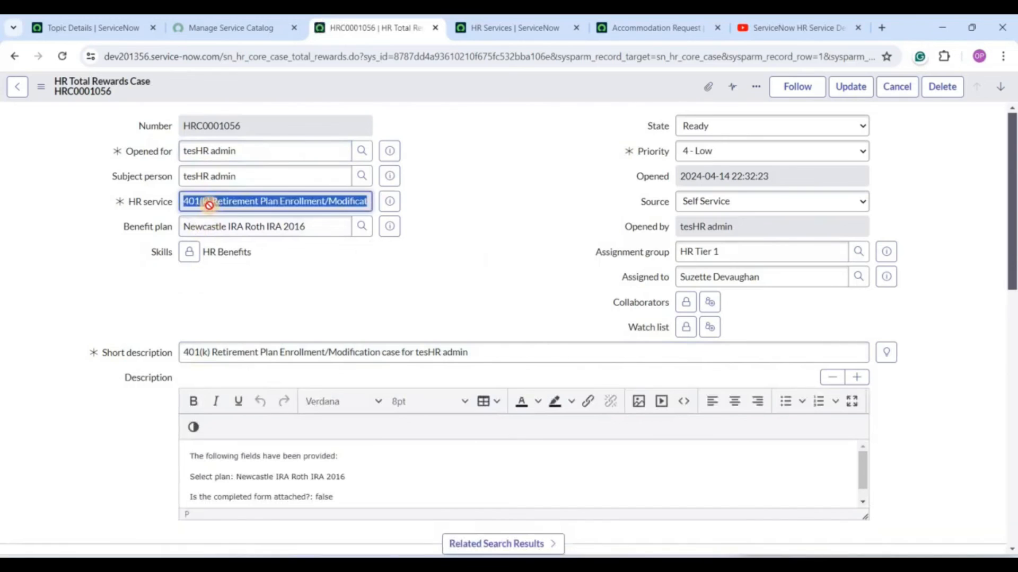
click(450, 280)
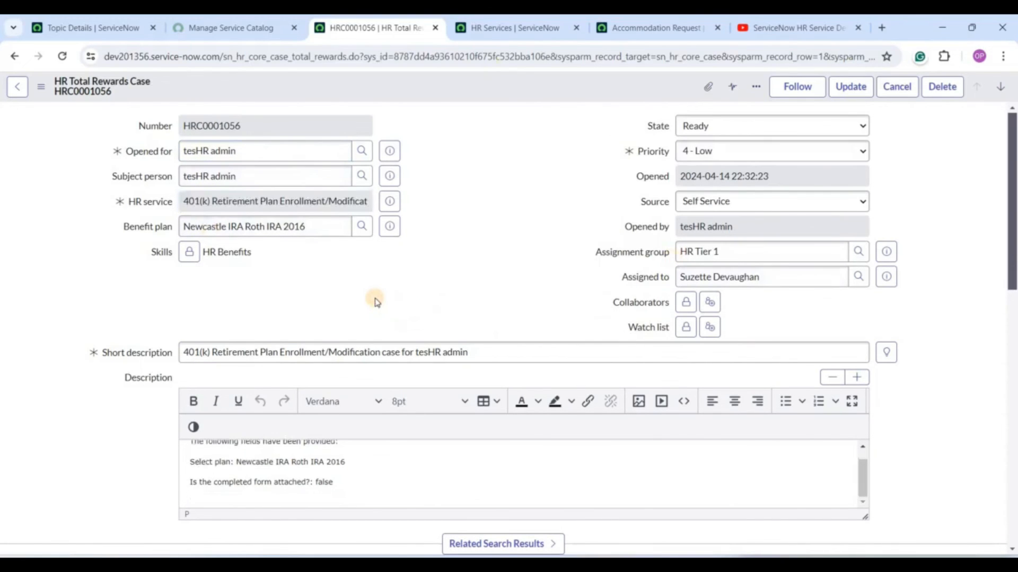
Scroll the case form, checking Comments and Work Notes and the fulfillment instructions.
scroll(318, 265, down, 1)
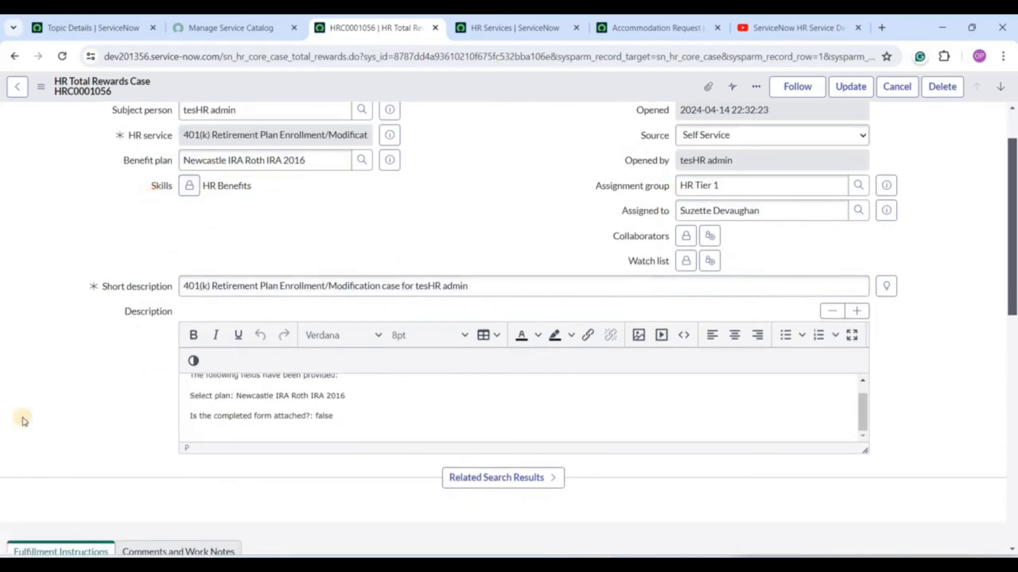
scroll(96, 402, down, 4)
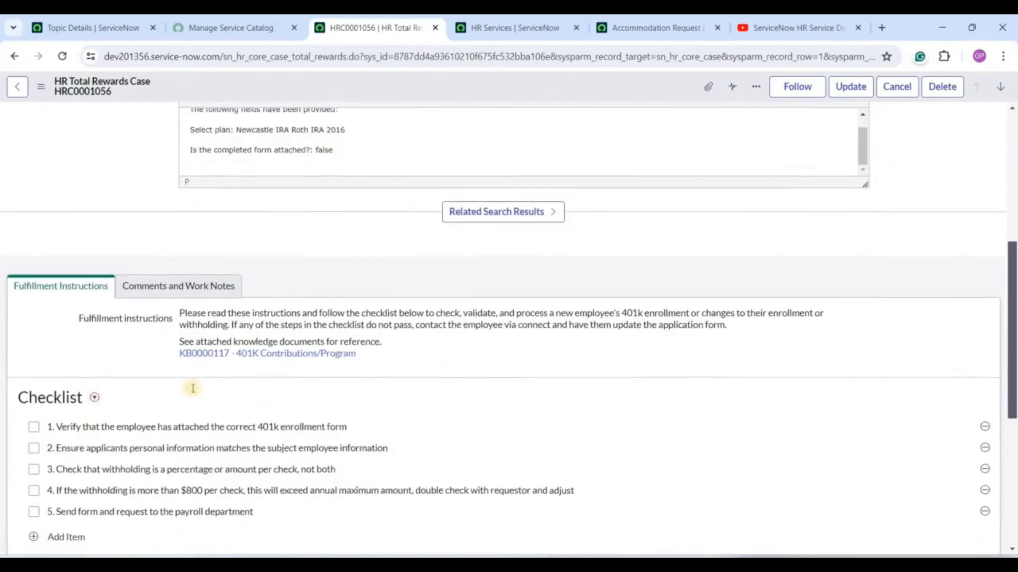
scroll(80, 389, down, 1)
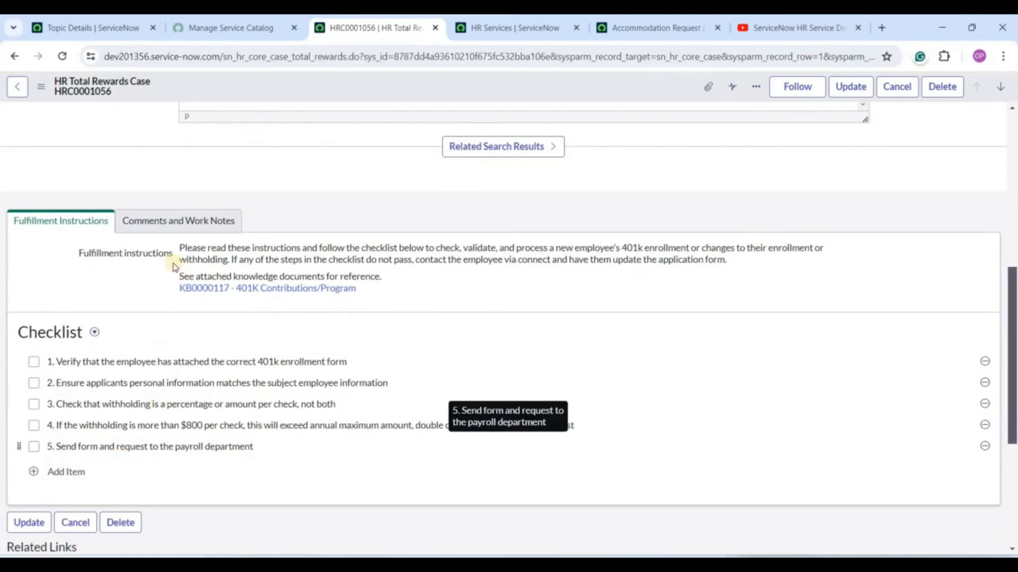
click(159, 222)
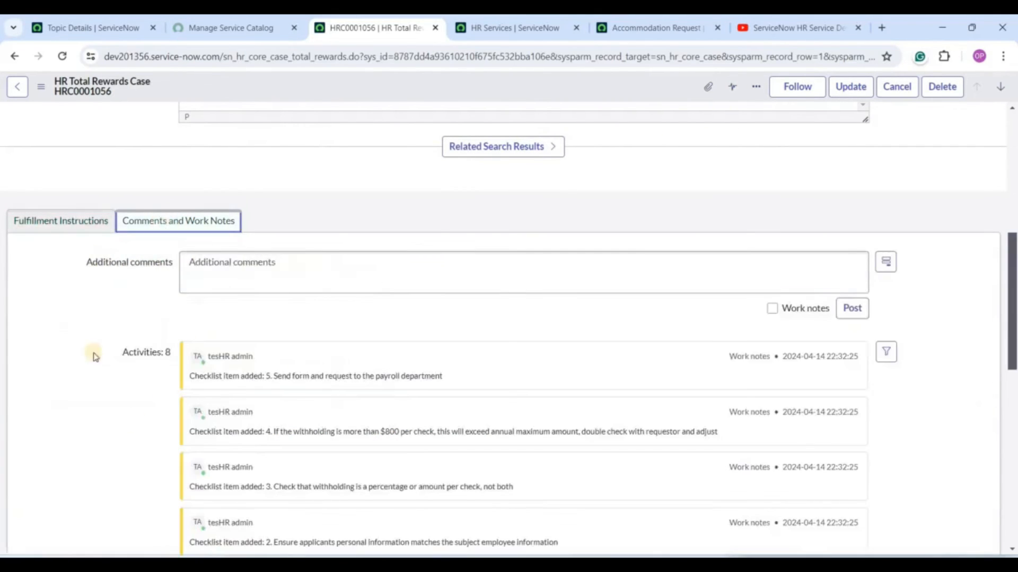
click(55, 223)
scroll(113, 467, down, 2)
scroll(112, 466, down, 2)
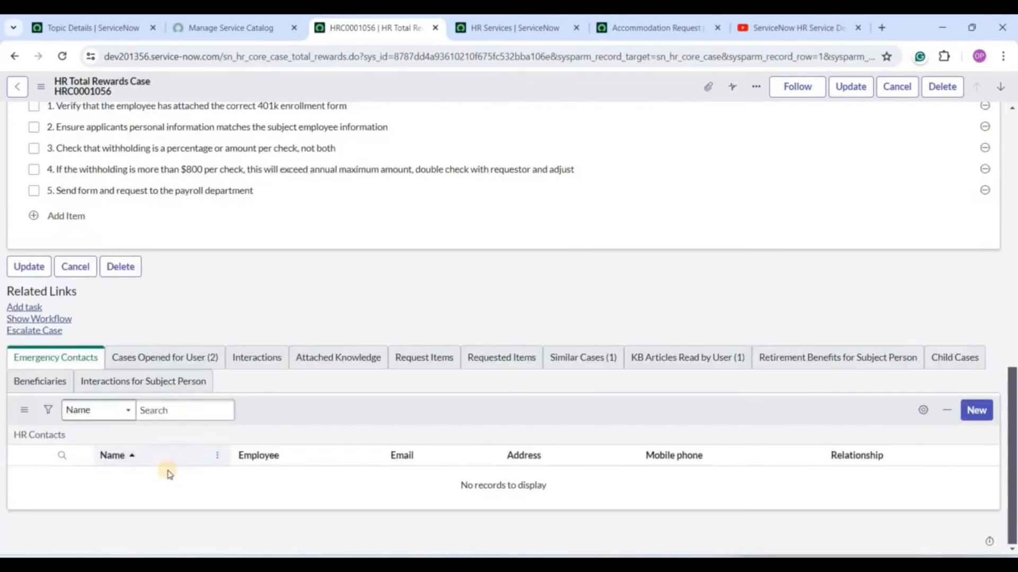
scroll(168, 477, up, 10)
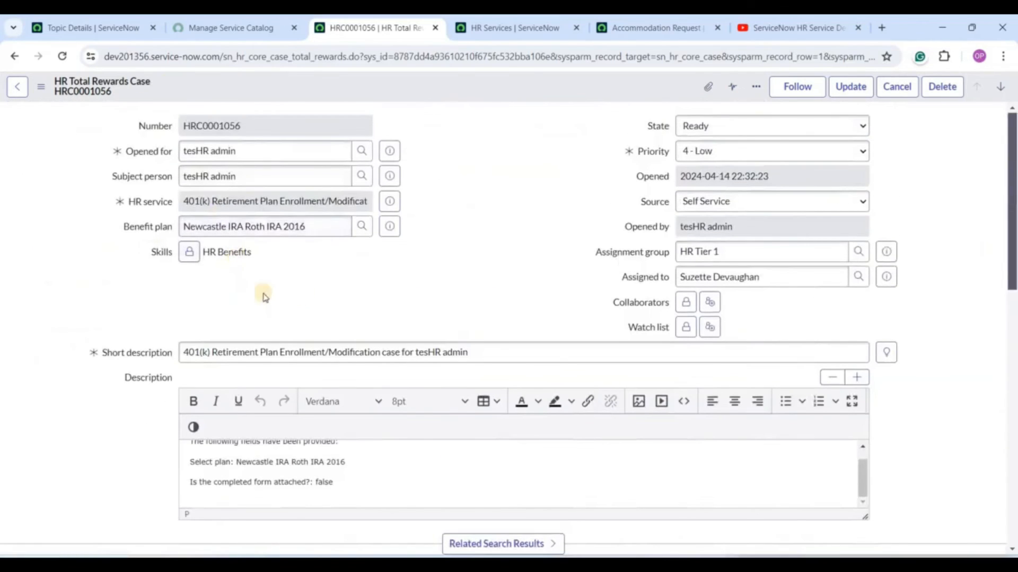
Point out the case's HR service and its HR Tier 1 assignment.
click(204, 201)
triple_click(204, 201)
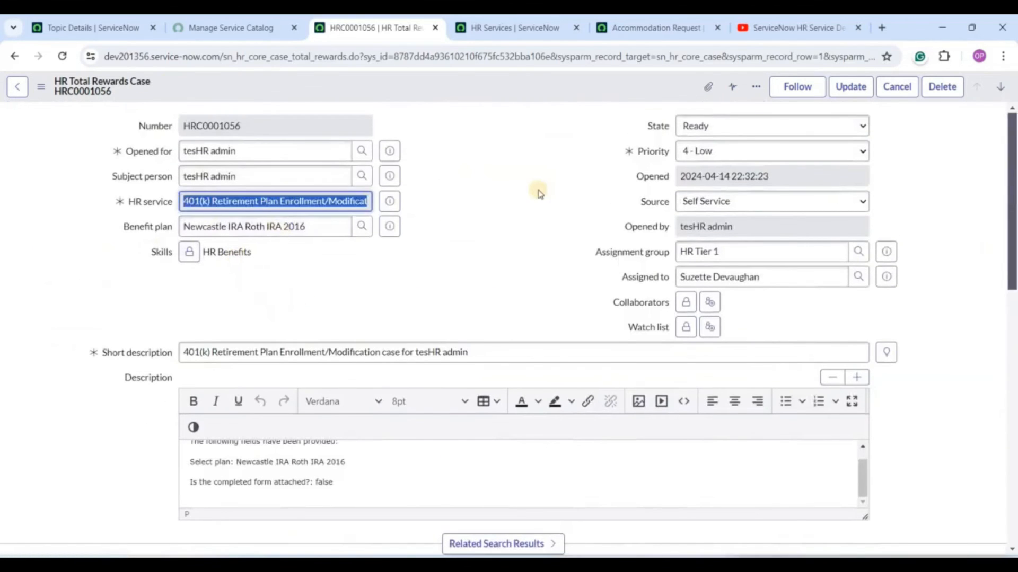
click(536, 193)
scroll(472, 358, down, 5)
scroll(472, 361, up, 5)
click(544, 263)
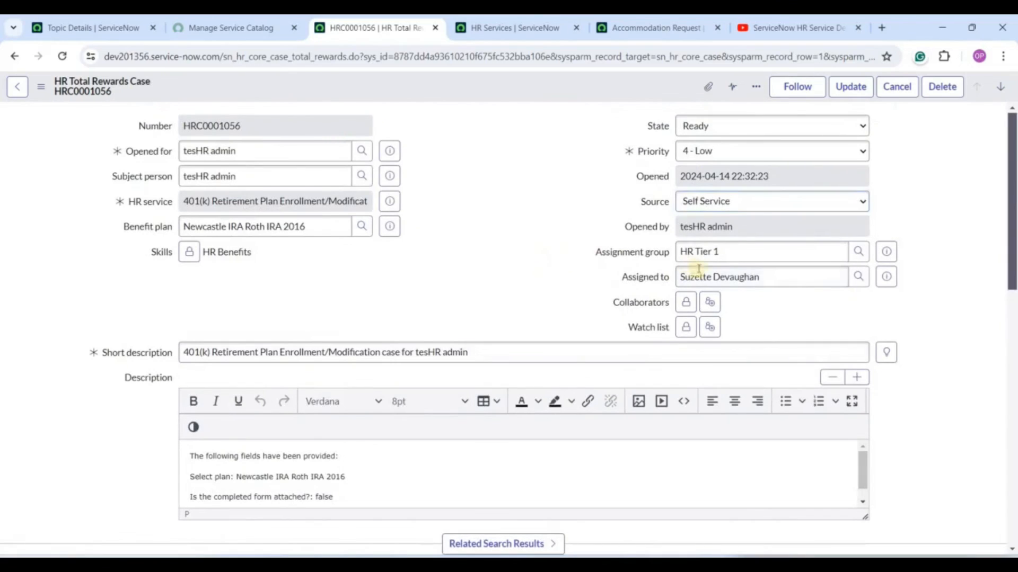
triple_click(727, 278)
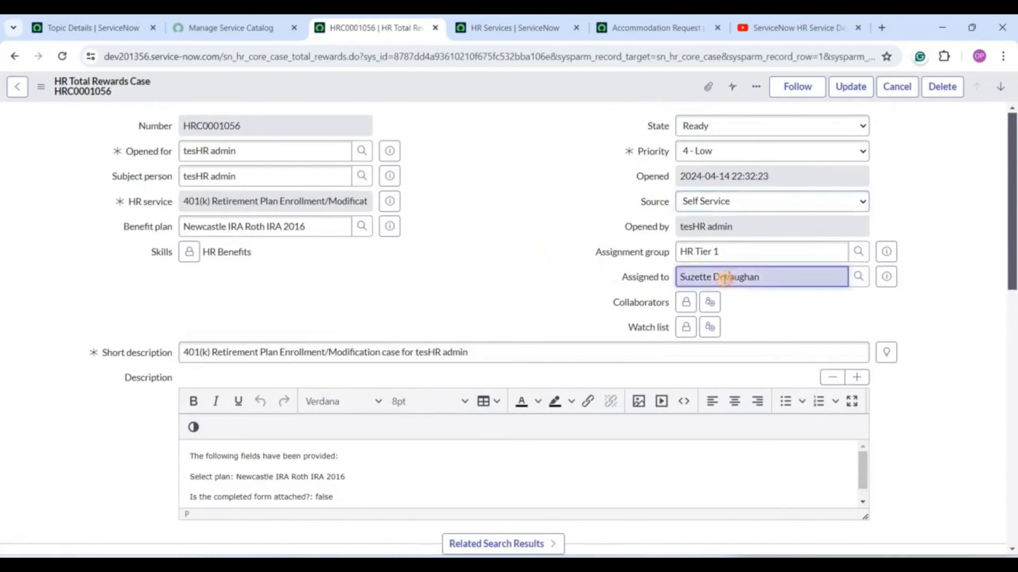
click(458, 259)
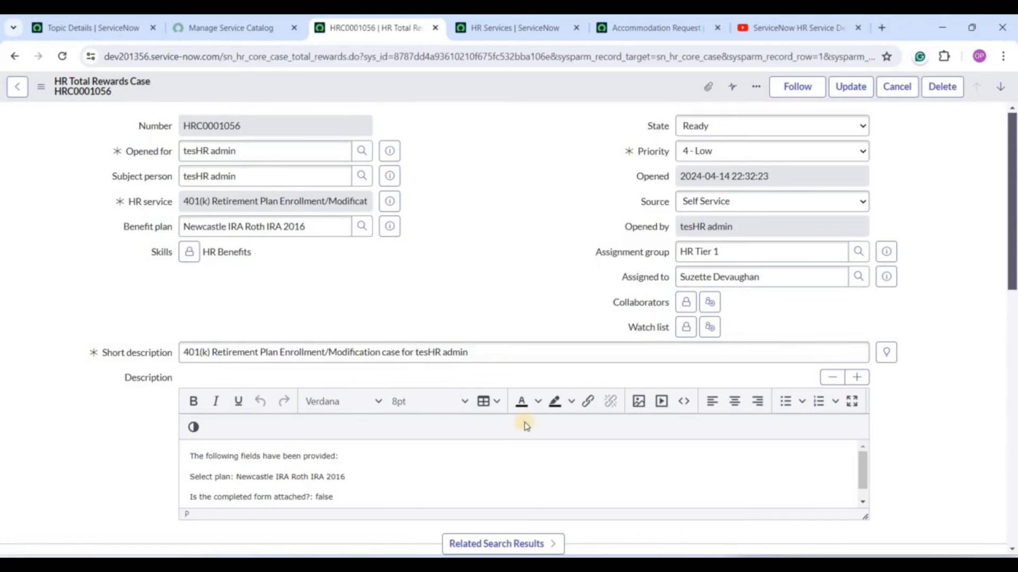
scroll(527, 427, down, 12)
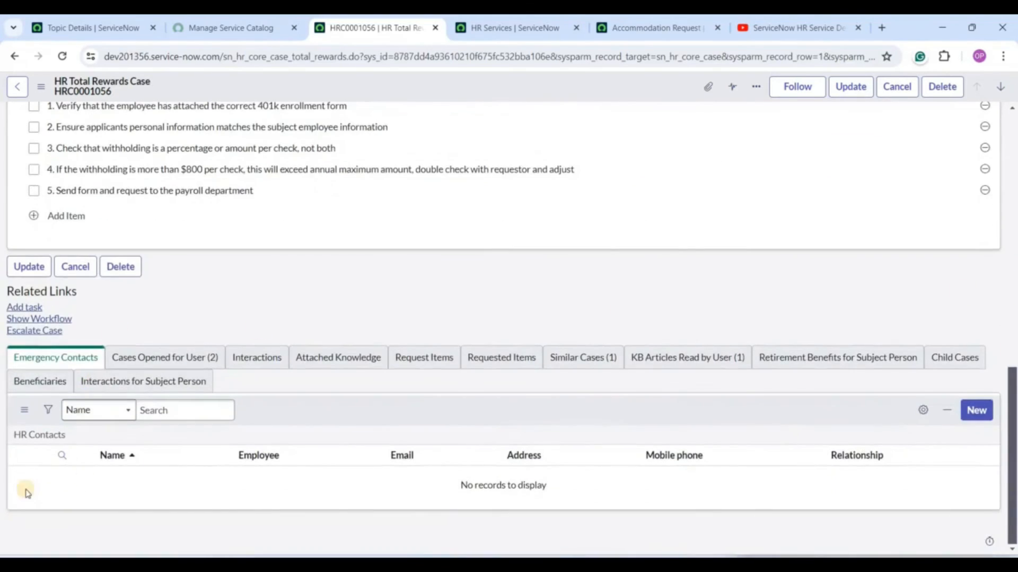
scroll(87, 466, up, 12)
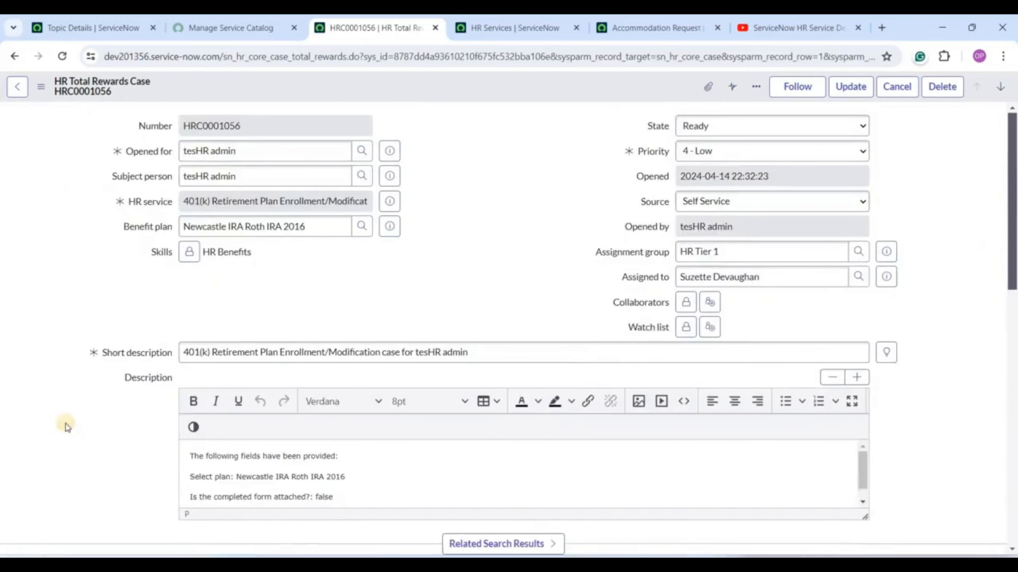
Open the 401(k) Retirement Plan Enrollment/Modification HR Service and view its checklist.
click(388, 204)
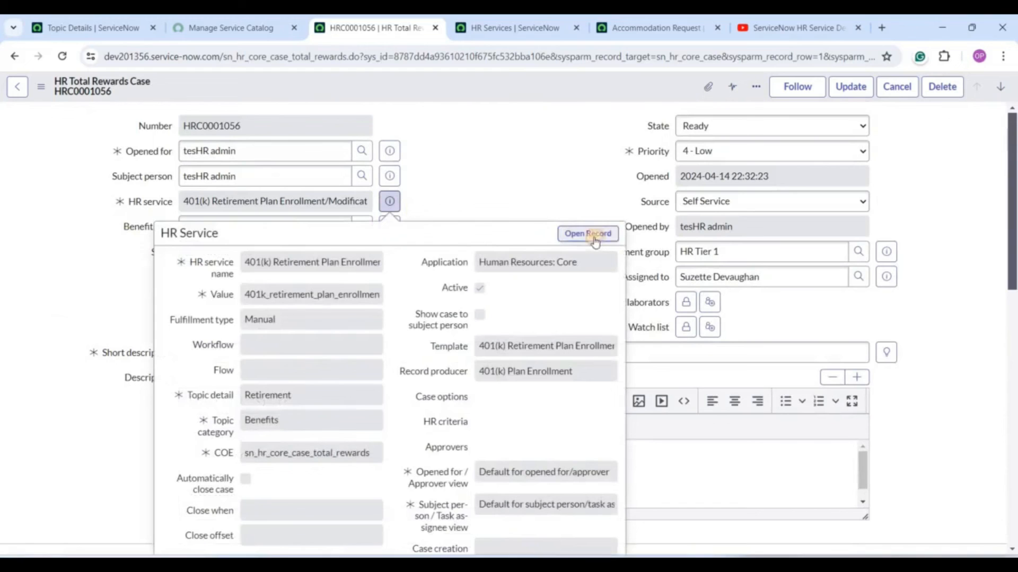
click(593, 234)
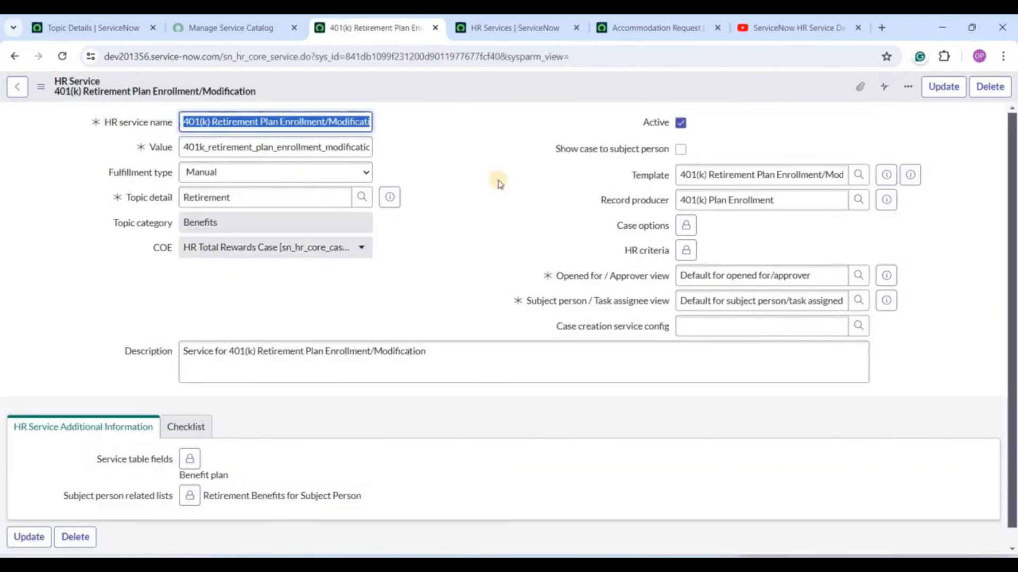
scroll(218, 361, down, 1)
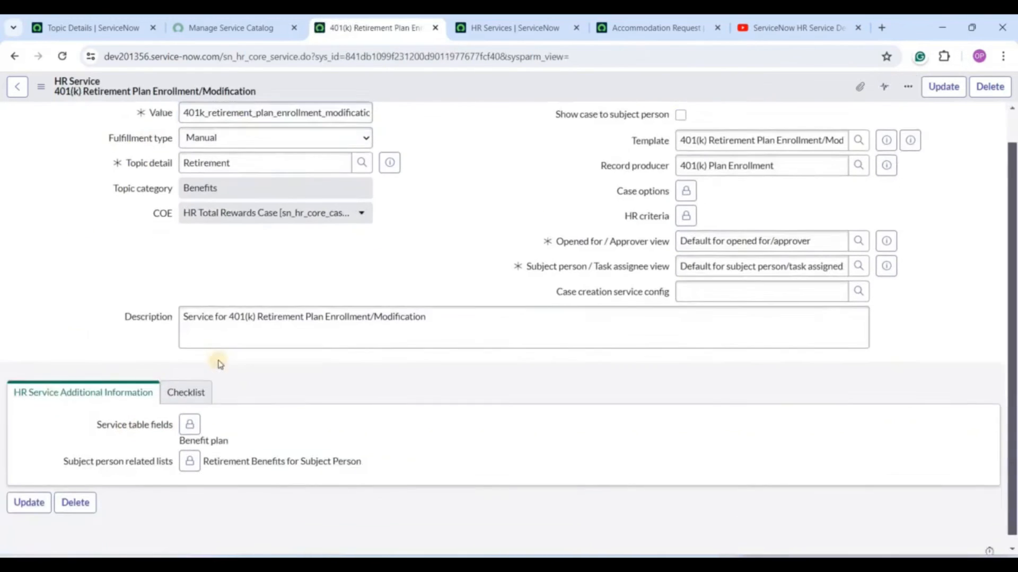
click(201, 383)
scroll(101, 297, down, 3)
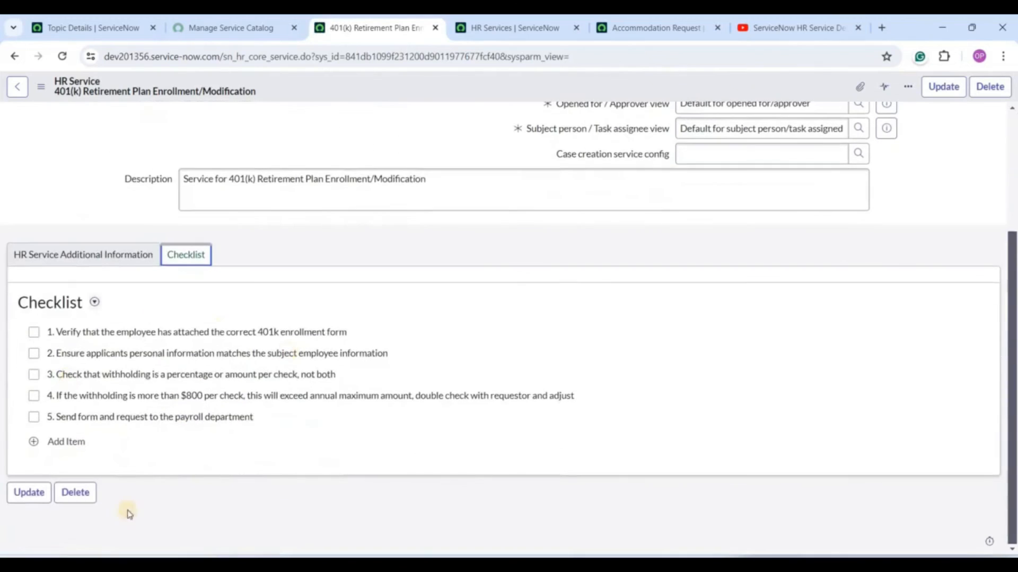
scroll(8, 448, up, 4)
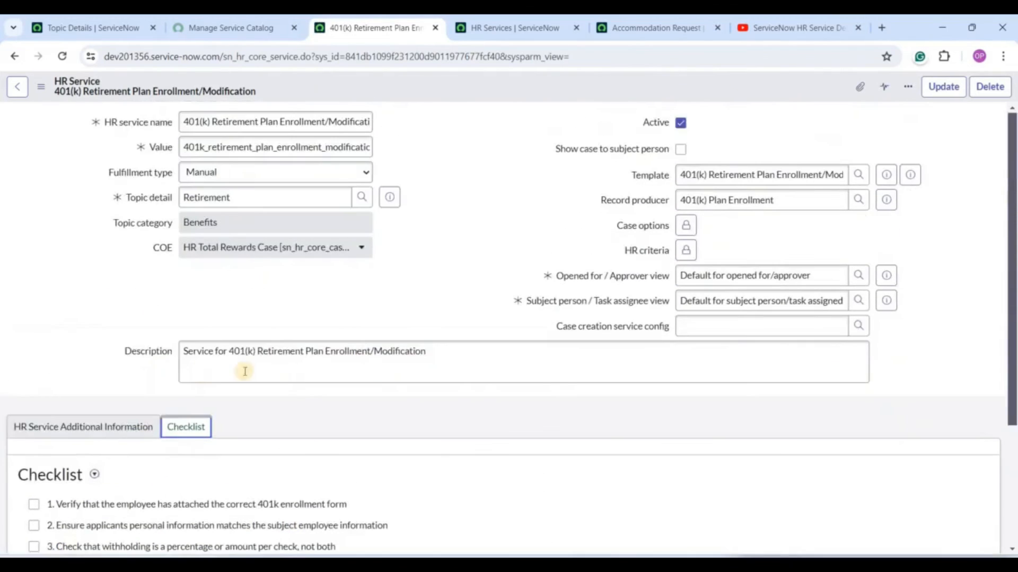
Review its template, 401(k) Plan Enrollment record producer and Retirement topic, then return to Topic Details.
triple_click(762, 170)
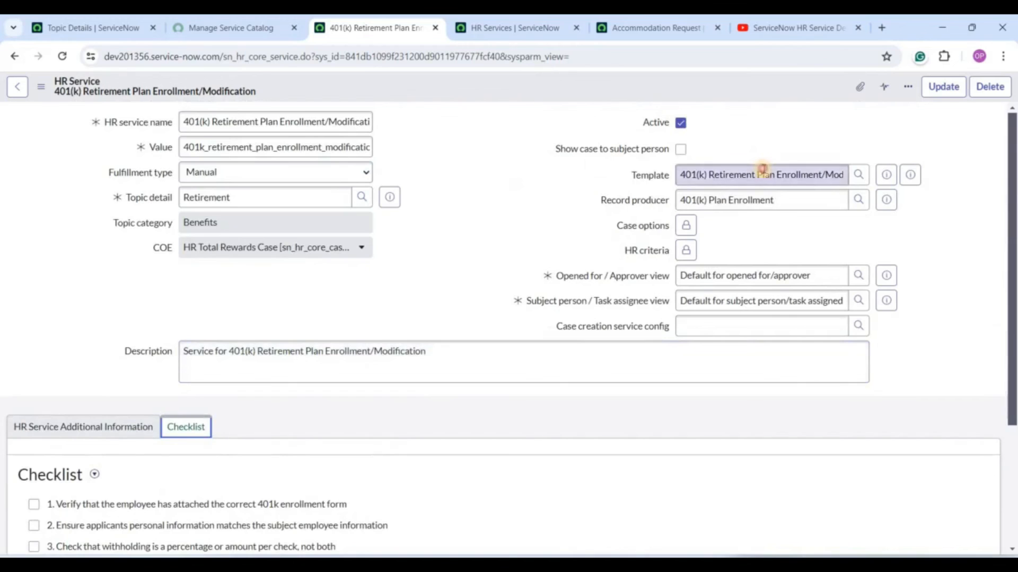
triple_click(738, 199)
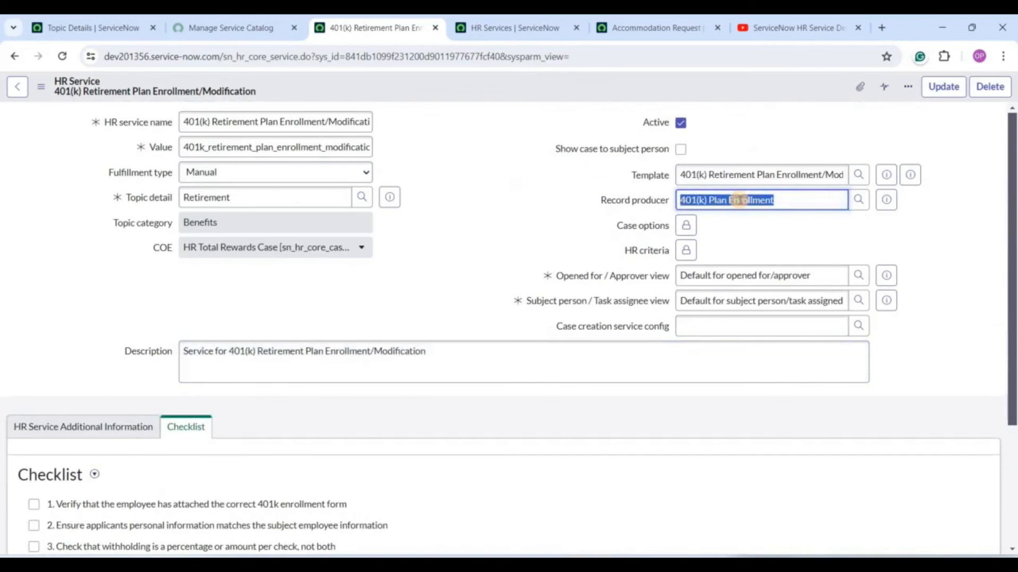
click(427, 239)
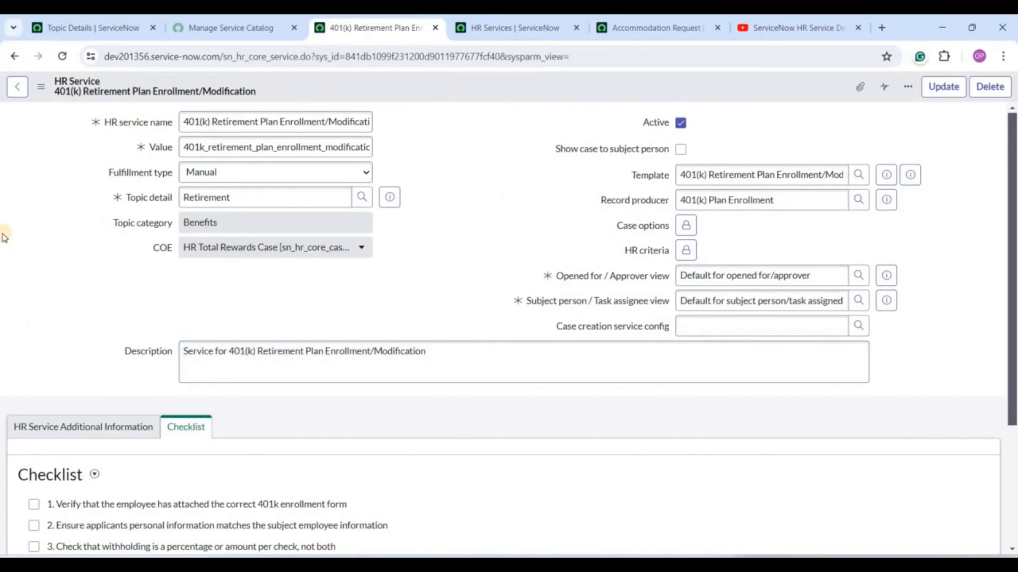
double_click(221, 199)
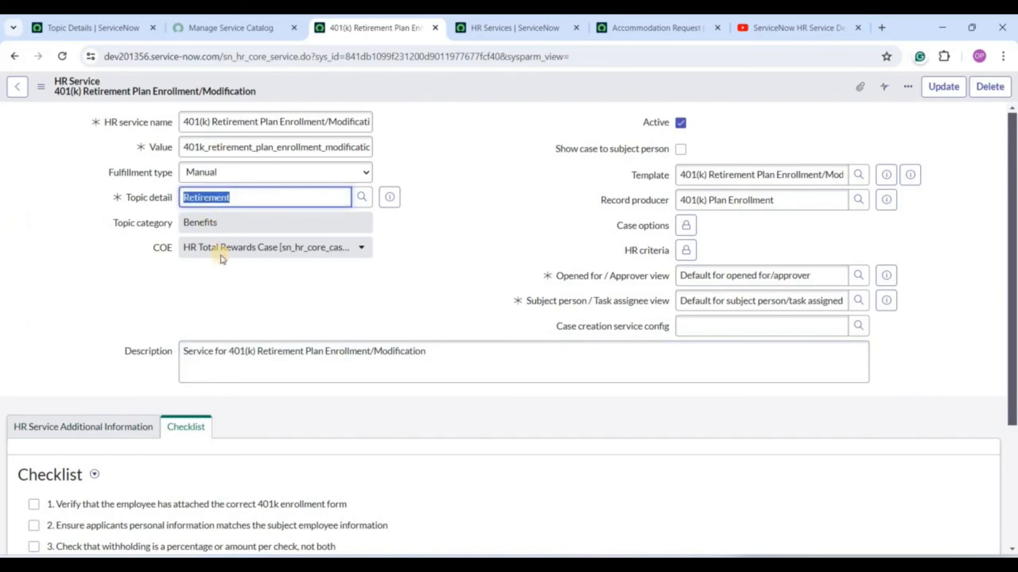
click(81, 22)
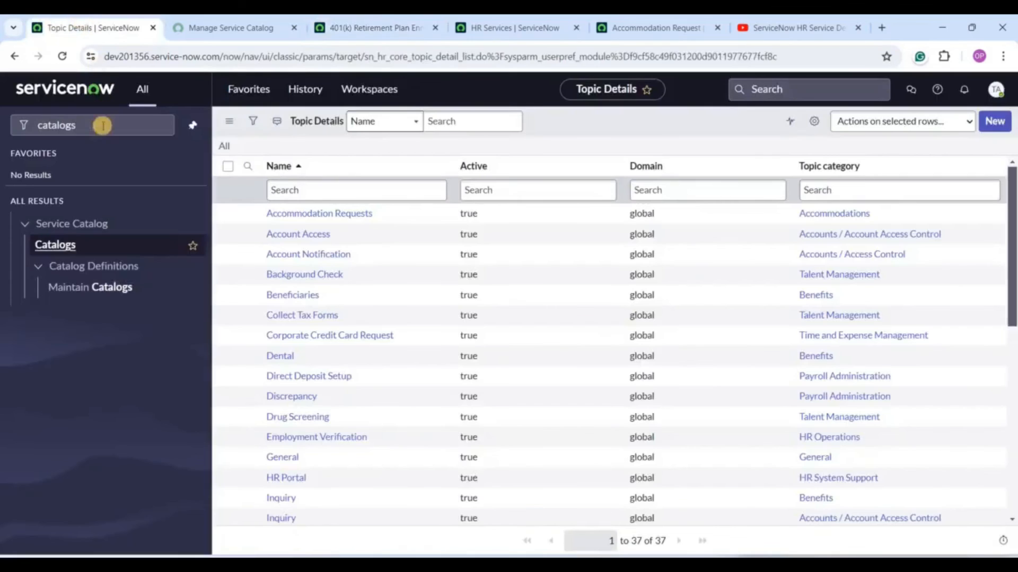
Filter the navigator for 'hr ser' and open HR Service Configuration in a new tab.
click(104, 125)
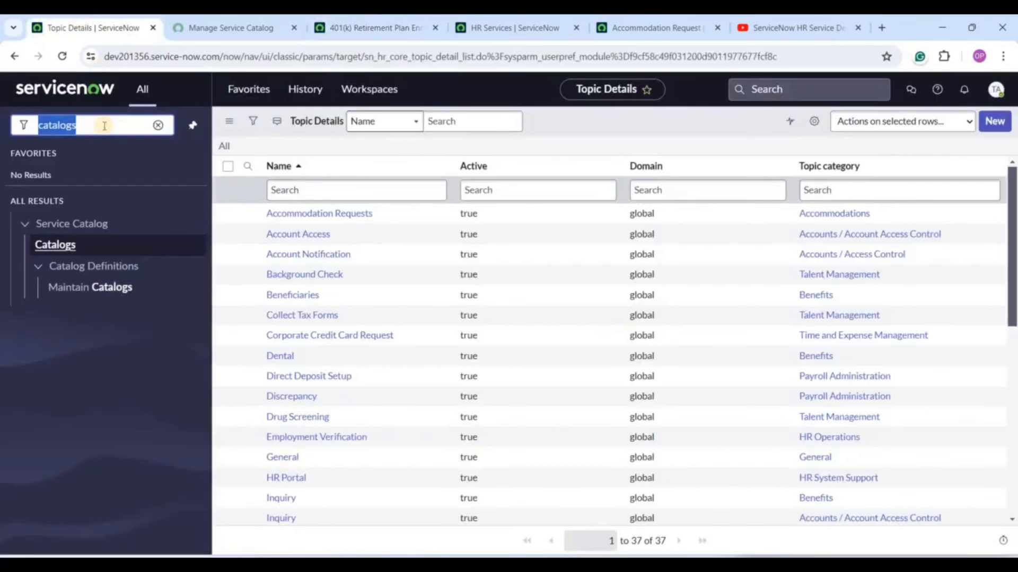
text(hr ser)
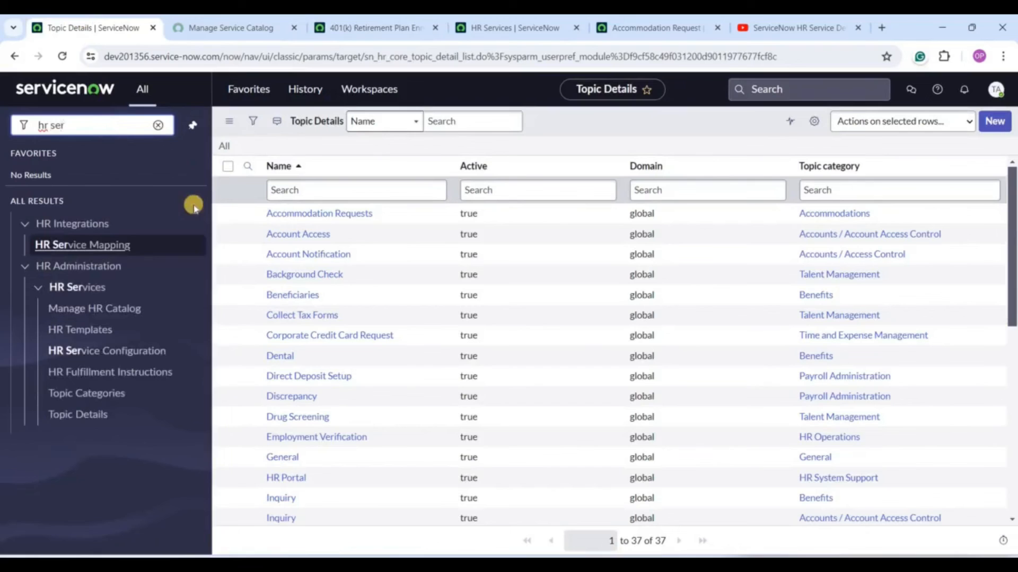
middle_click(90, 351)
click(443, 19)
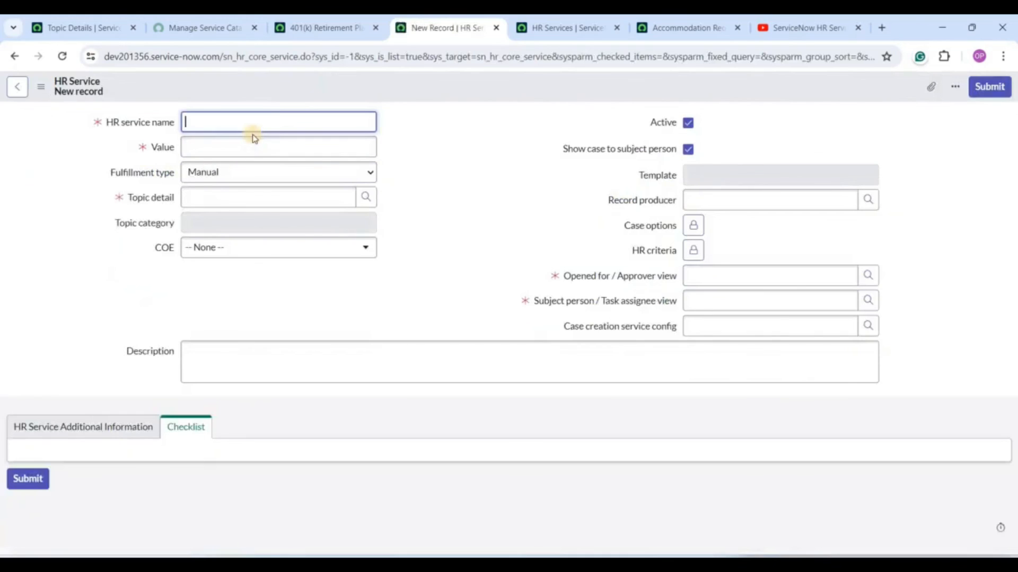
Name the new HR service Test HR Service, with value test_hr_service.
text(HR Service)
key(Tab)
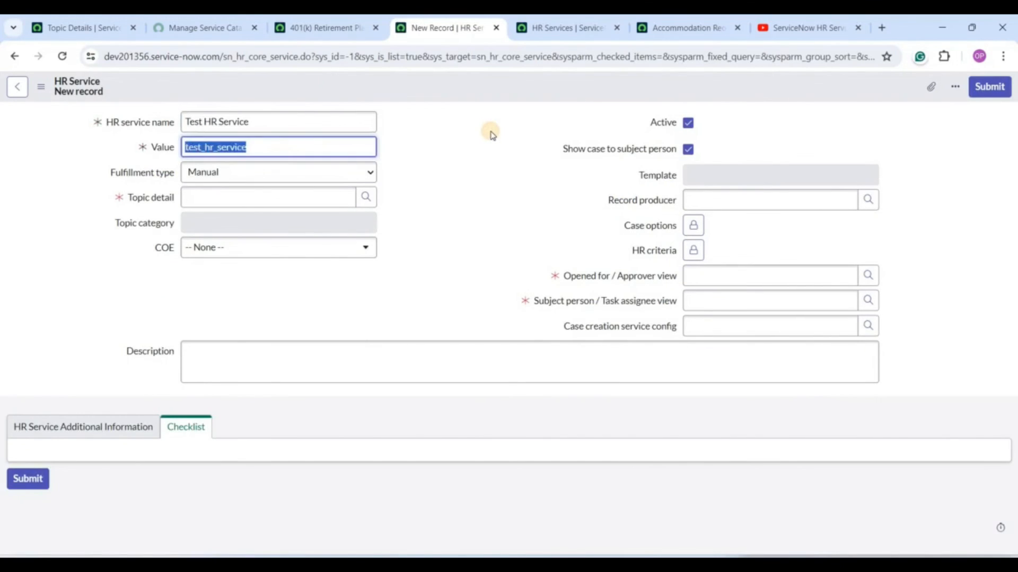
click(490, 134)
Set the topic detail to Account Access, auto-filling the Accounts / Account Access Control category.
click(292, 205)
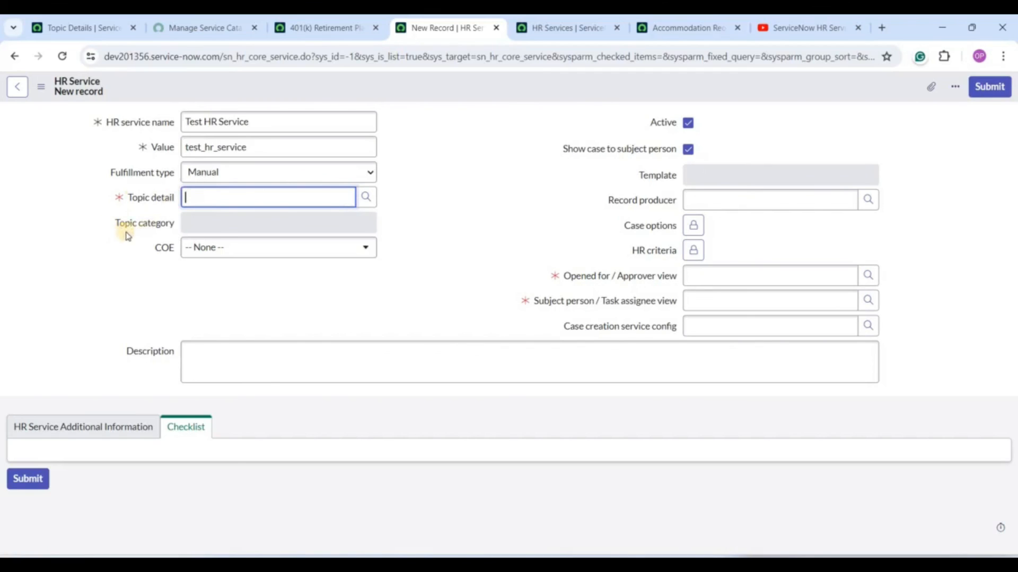
click(366, 197)
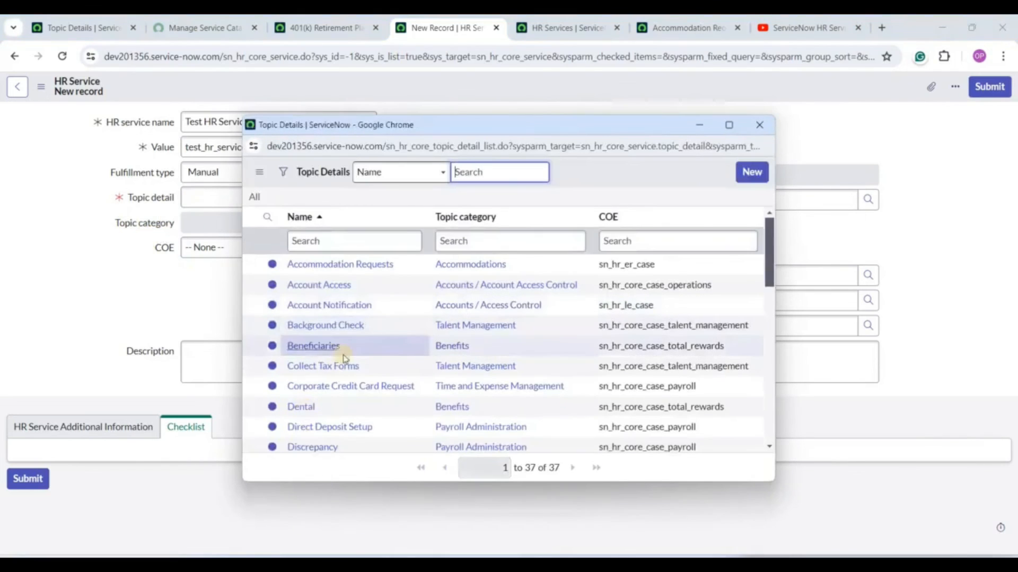
click(323, 286)
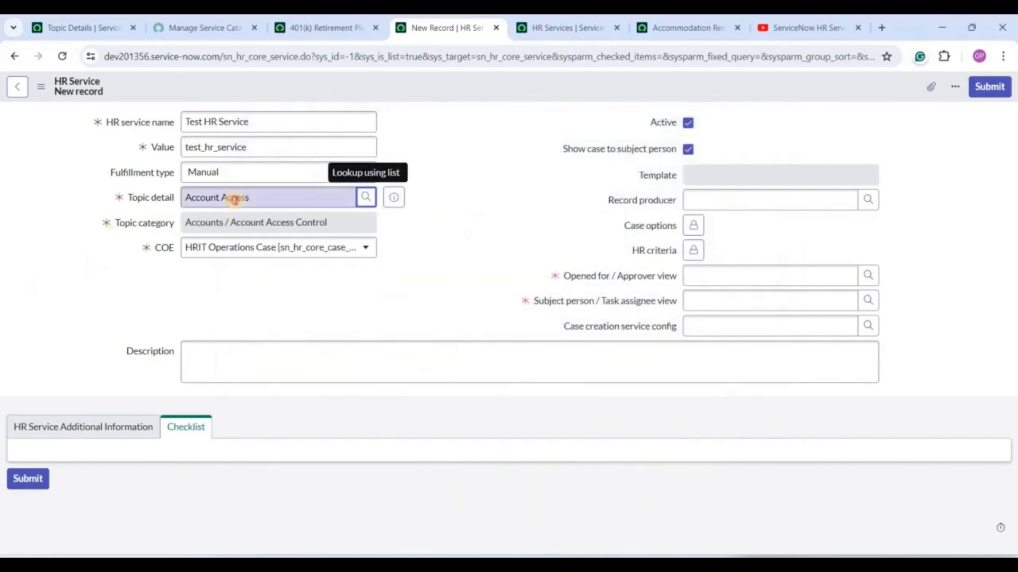
triple_click(233, 198)
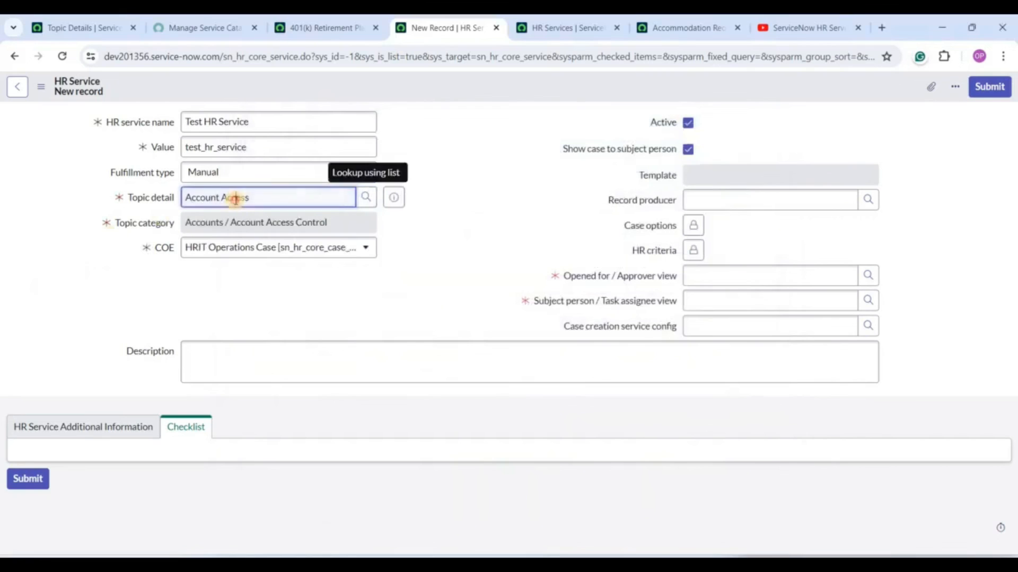
double_click(199, 223)
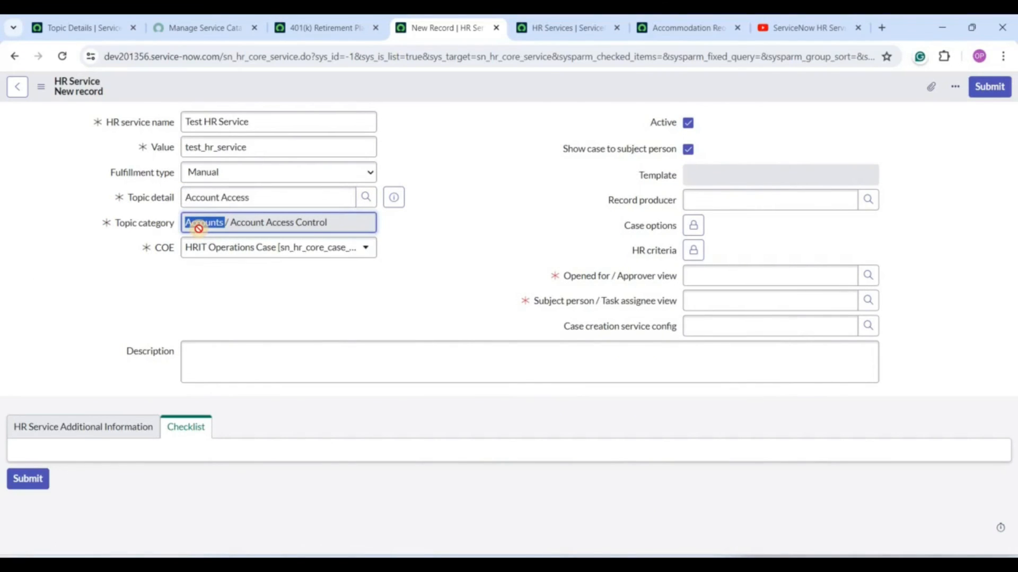
triple_click(196, 235)
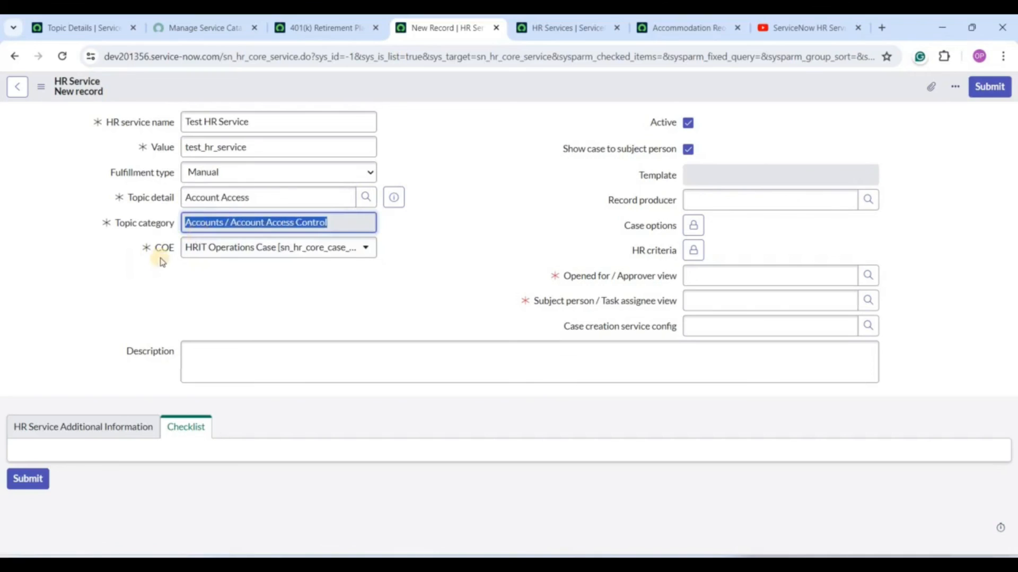
drag(175, 249, 200, 332)
click(275, 291)
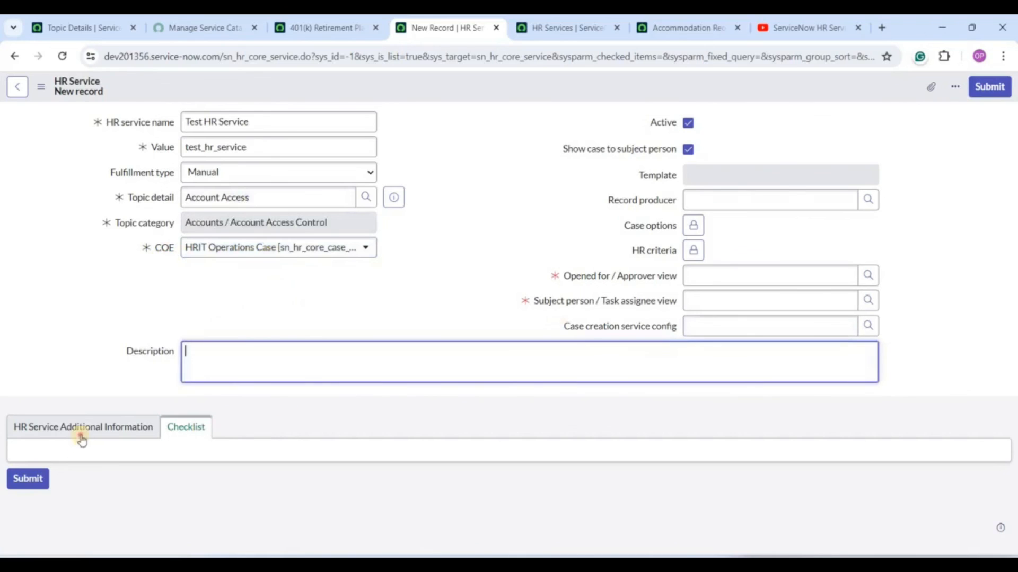
Browse the additional information, checklist and record producer list, leaving the record producer empty.
click(104, 435)
click(193, 420)
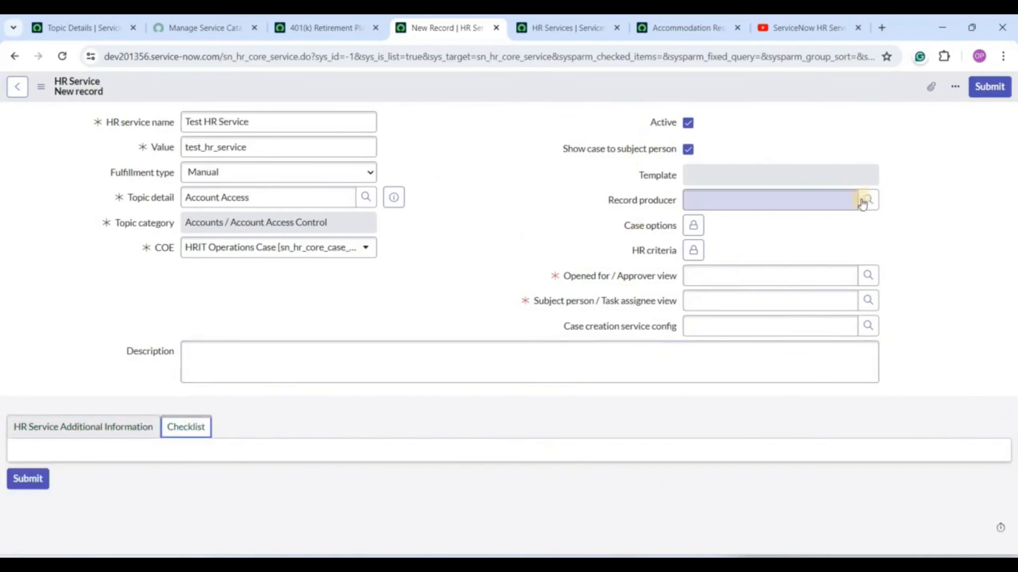
click(832, 201)
click(442, 255)
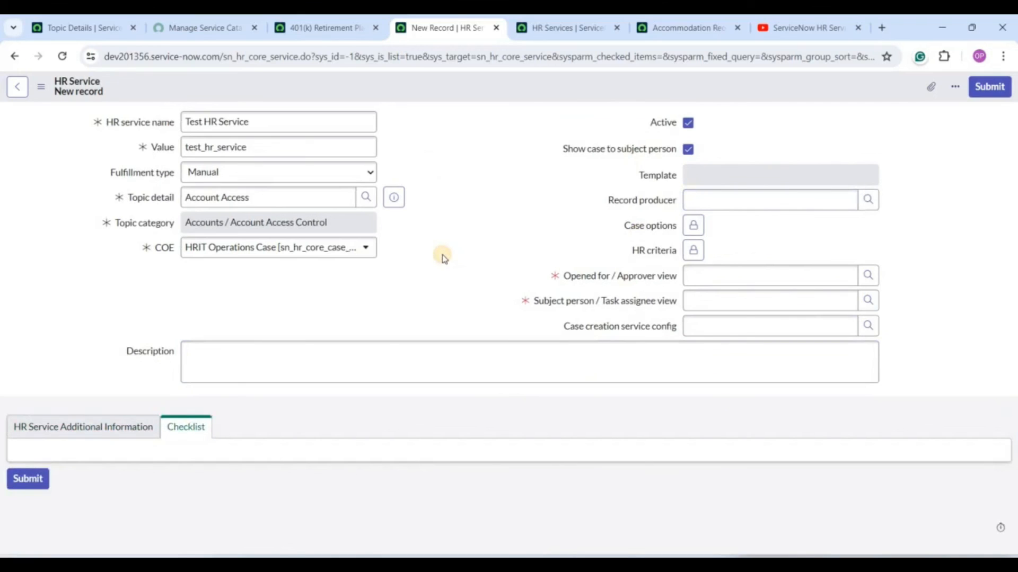
click(868, 199)
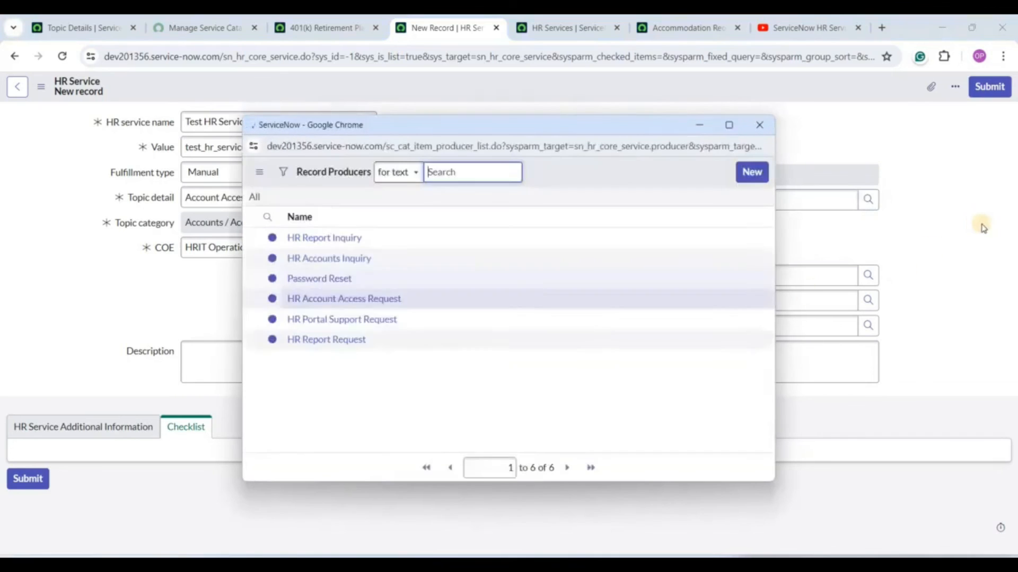
click(950, 236)
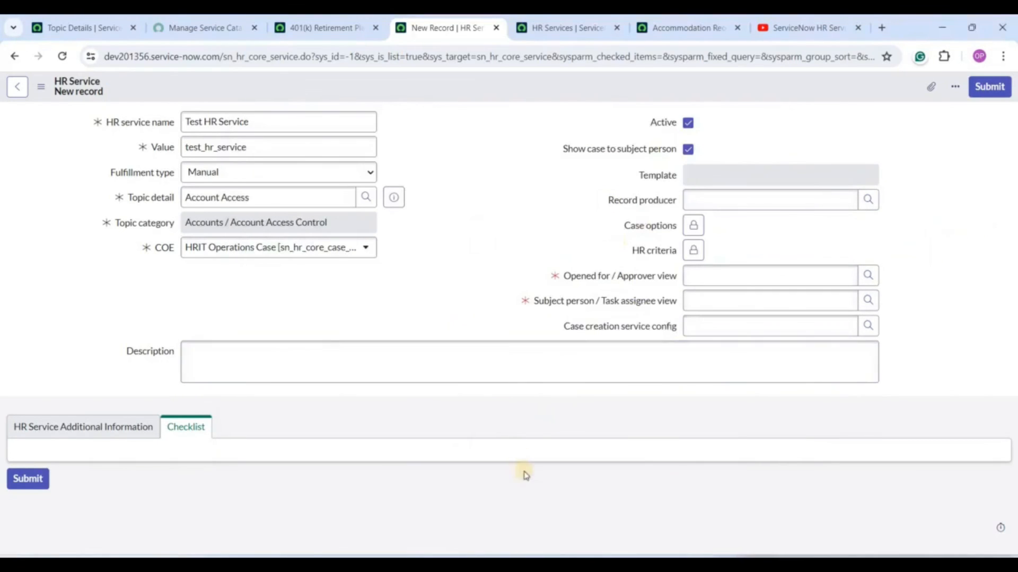
Close the 401(k) service tab and confirm Leave to discard the unsaved Test HR Service.
click(197, 21)
click(363, 22)
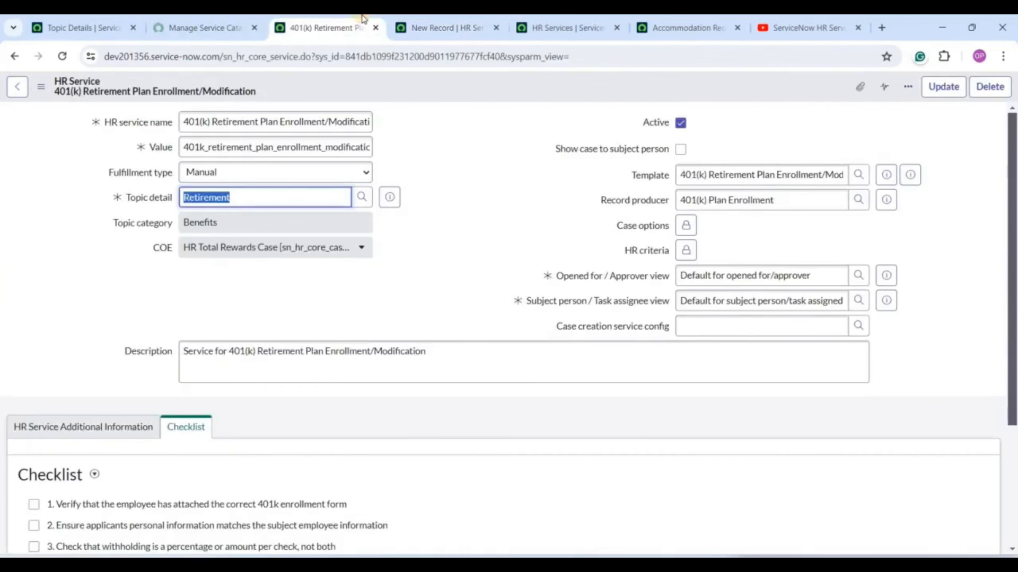
key(ctrl+w)
key(ctrl+w)
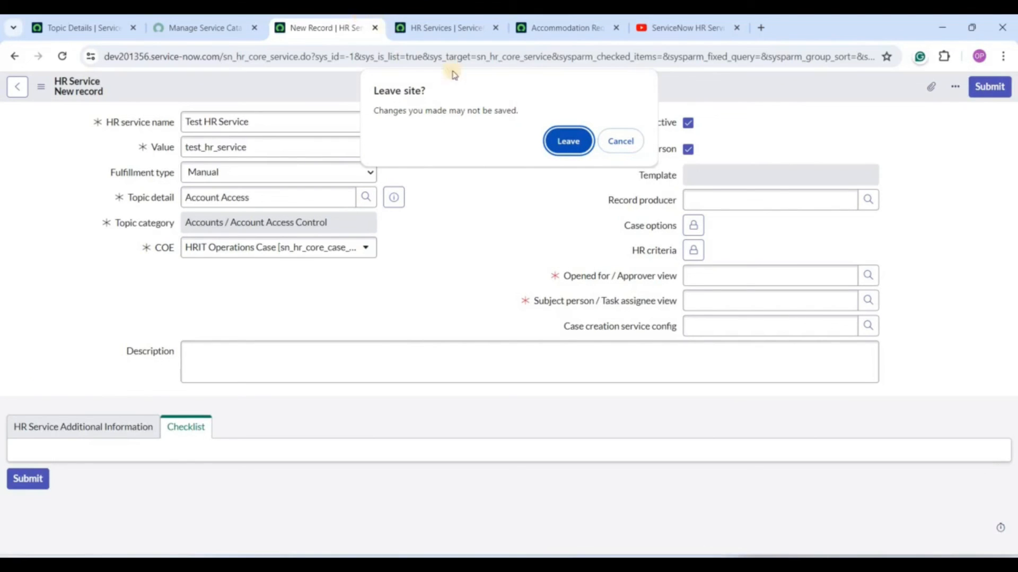
click(566, 141)
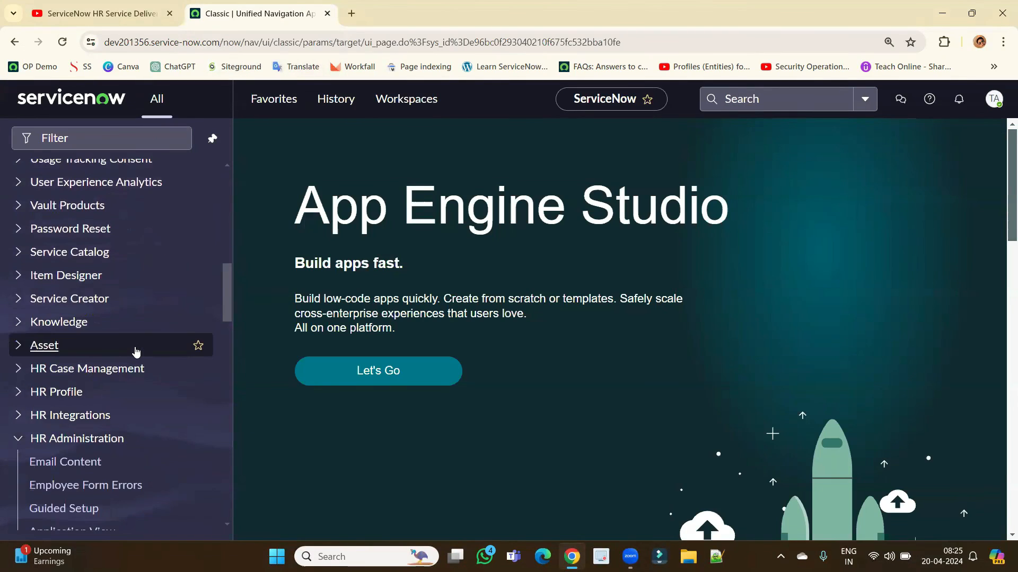
Open HR Assignment Rules and HR Matching Rules from HR Administration in separate tabs.
scroll(132, 350, down, 4)
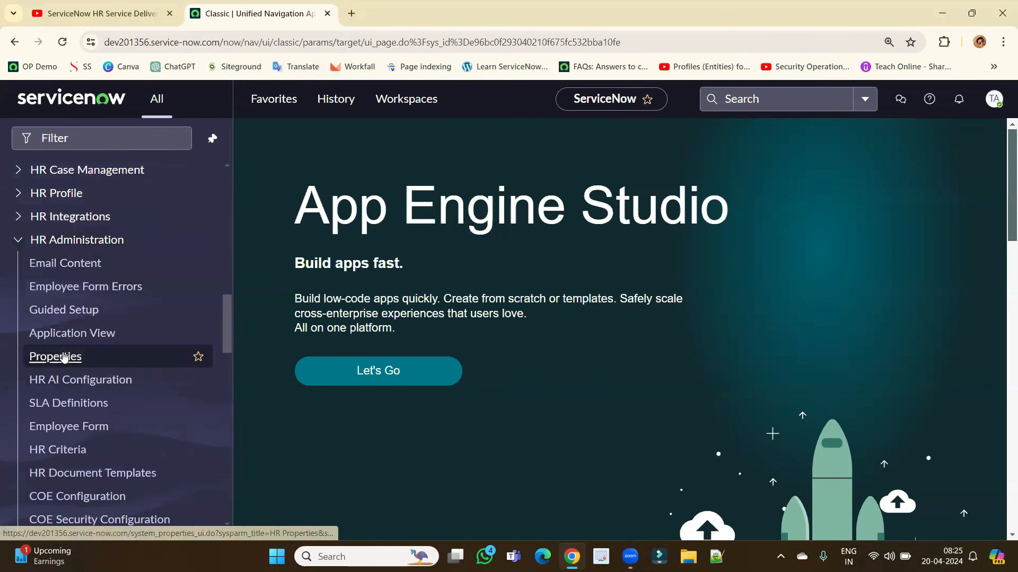
scroll(64, 357, down, 3)
scroll(64, 356, down, 5)
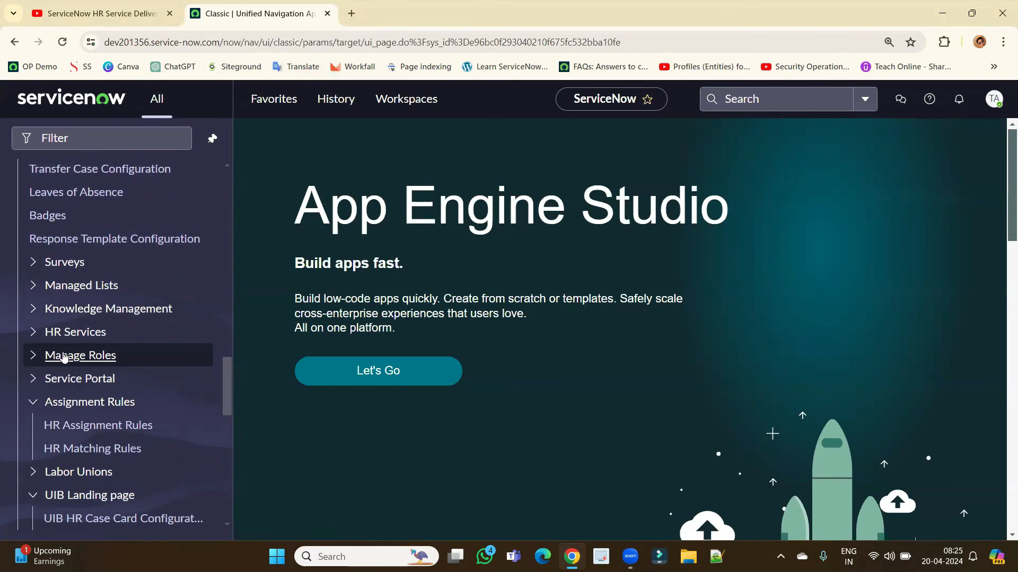
scroll(64, 356, down, 1)
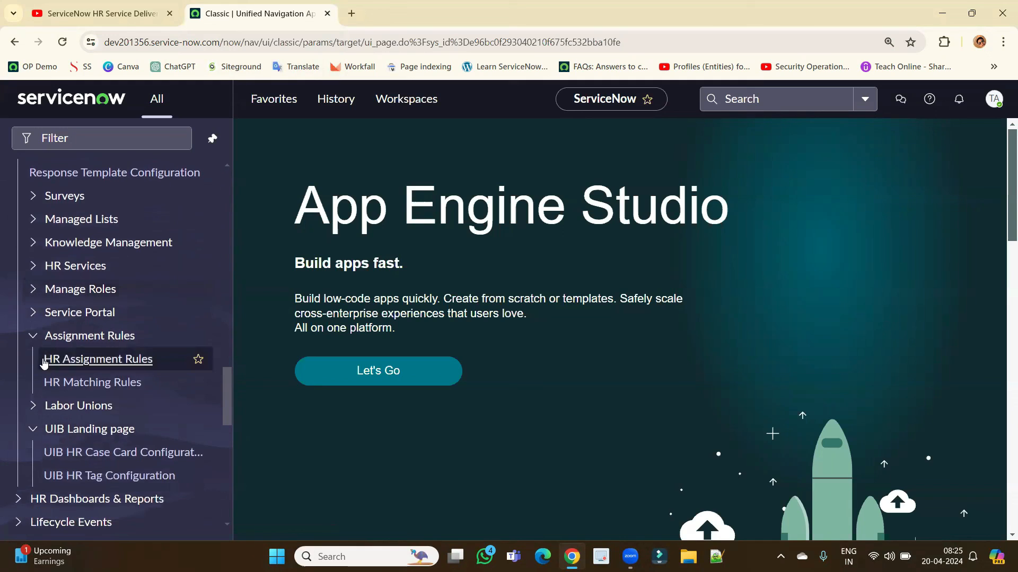
middle_click(108, 362)
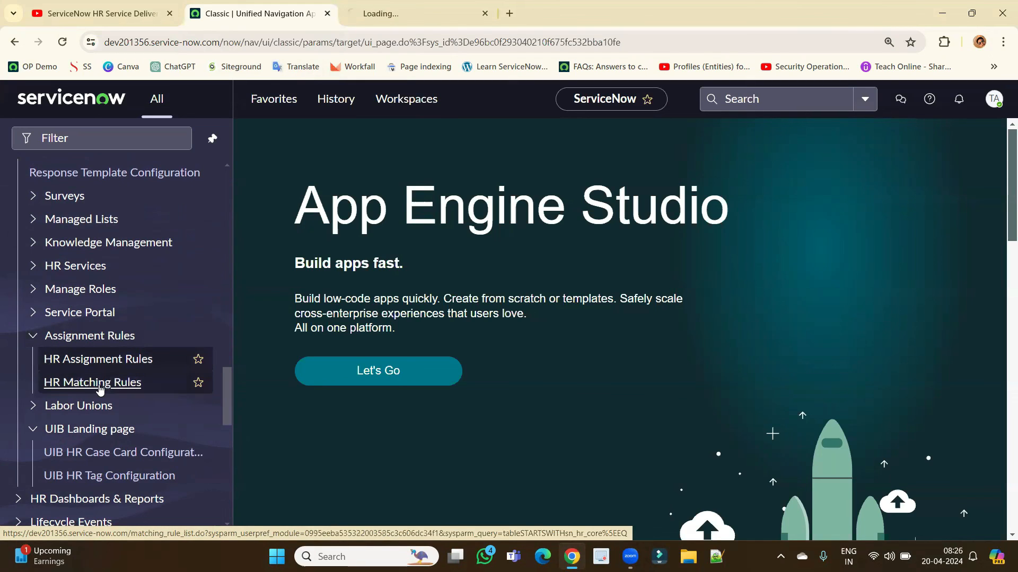
middle_click(100, 389)
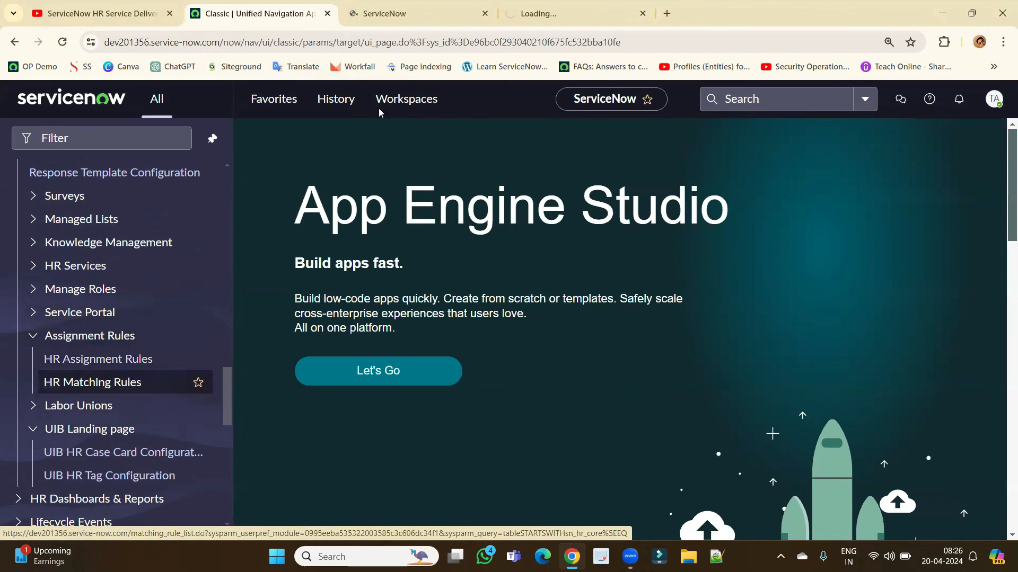
click(402, 9)
key(ctrl+Tab)
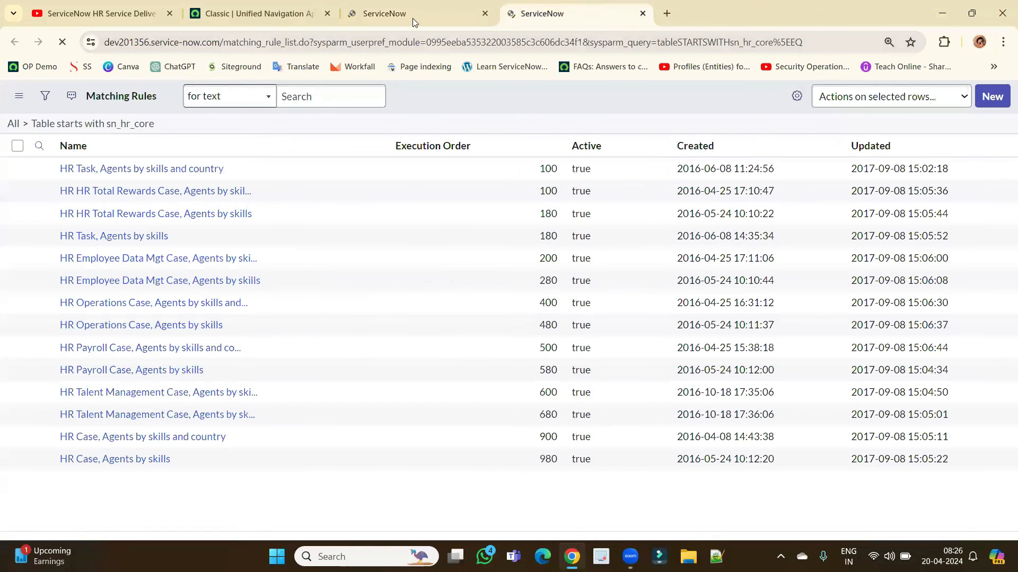
Return to the HR Assignment Rules list and open the HR Total Rewards Case rule in a new tab.
click(407, 17)
click(554, 16)
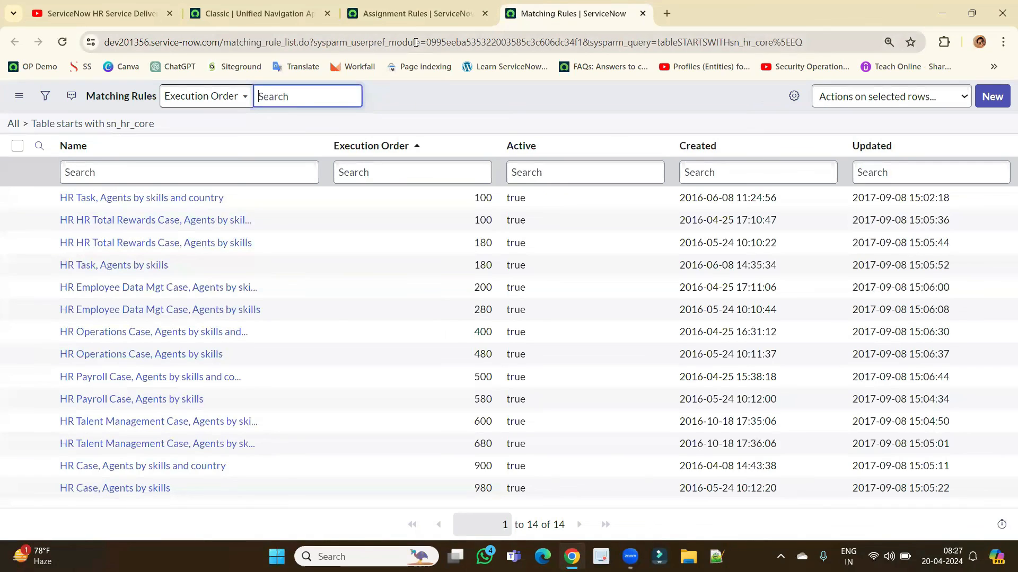
click(410, 12)
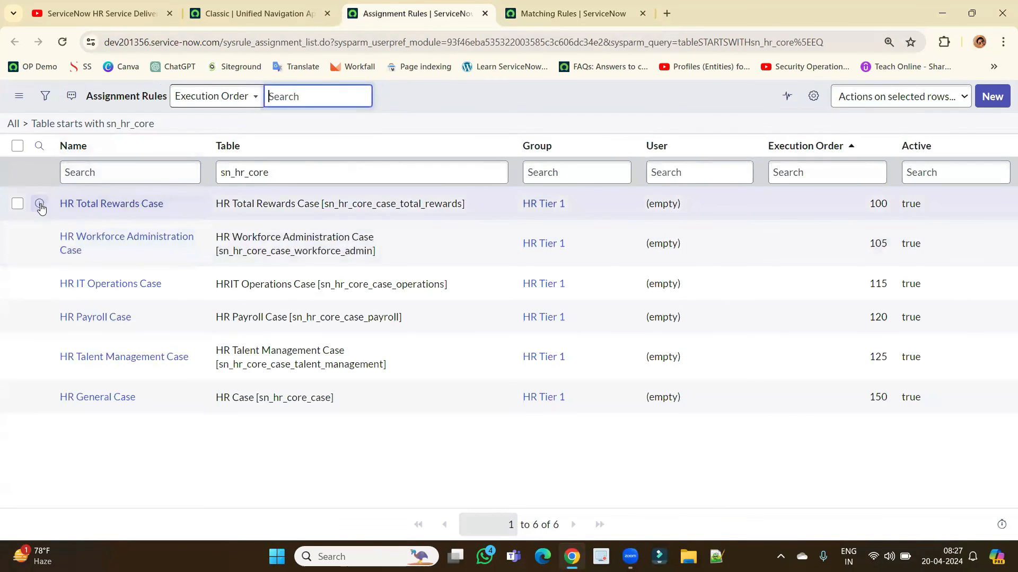
middle_click(39, 204)
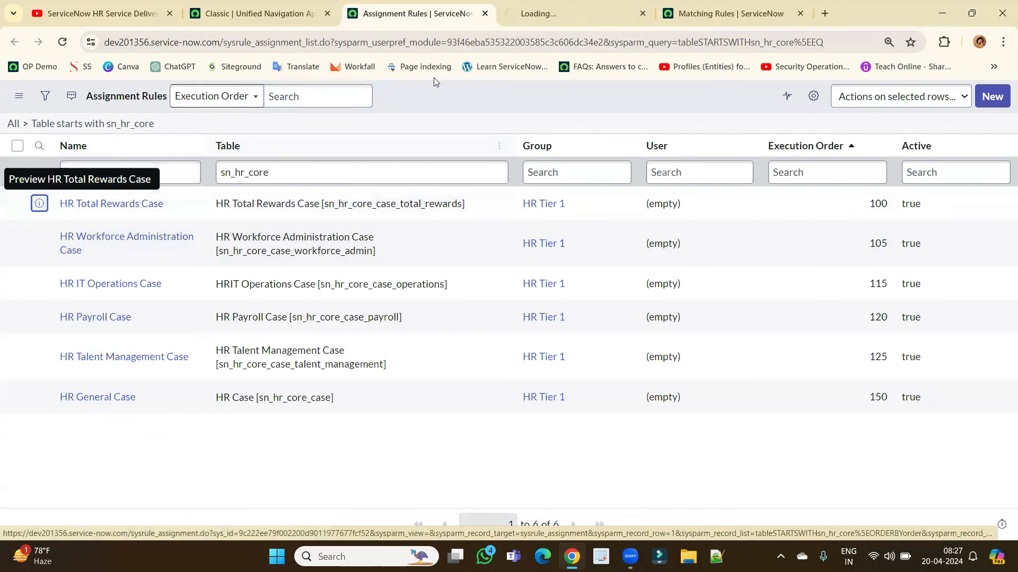
Open the HR Total Rewards Case rule and confirm it assigns cases to the HR Tier 1 group.
click(501, 10)
click(468, 187)
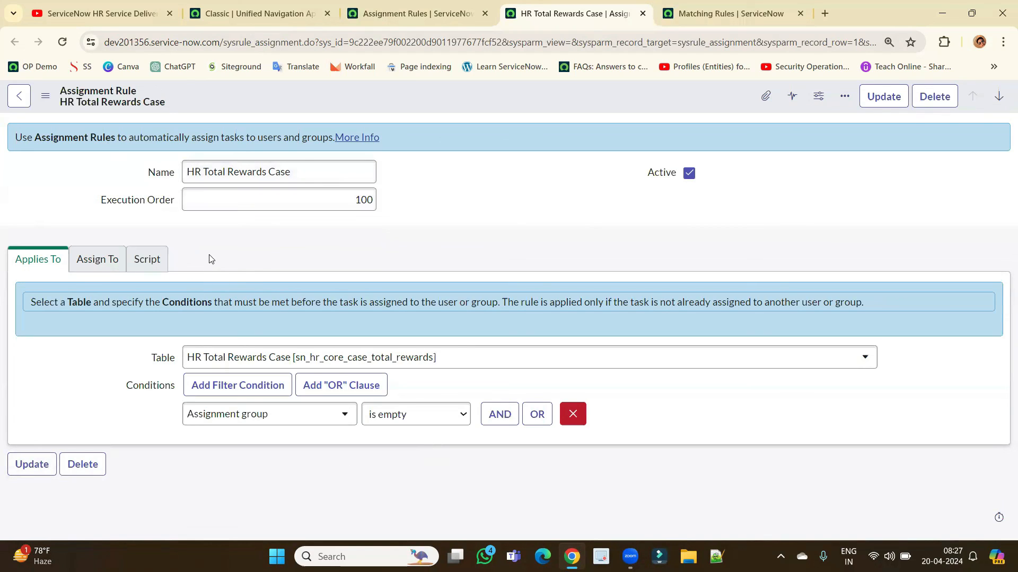
click(99, 266)
triple_click(230, 321)
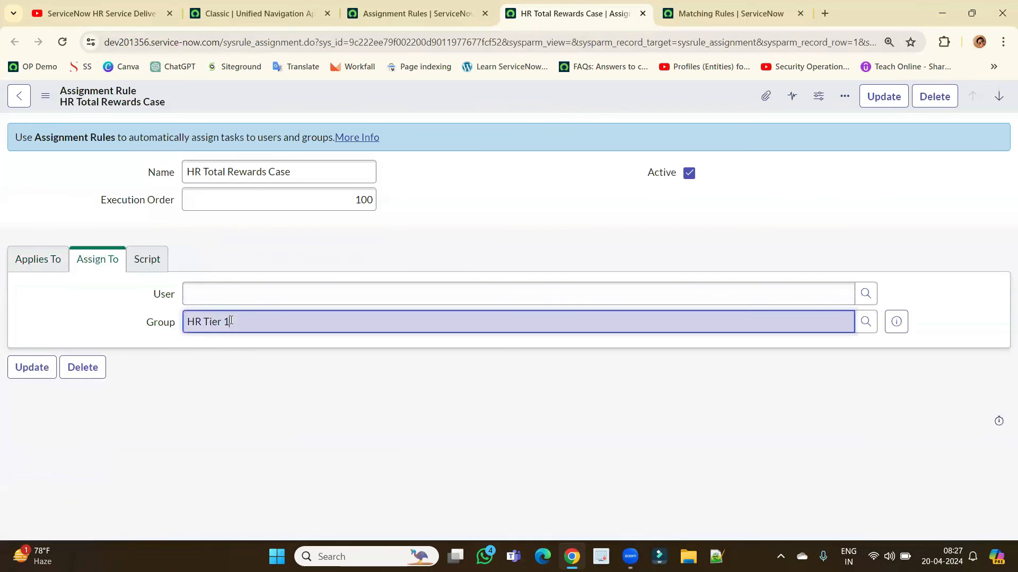
Review the rule's script, then recheck the HR Tier 1 assignment group value.
click(151, 265)
scroll(207, 387, down, 1)
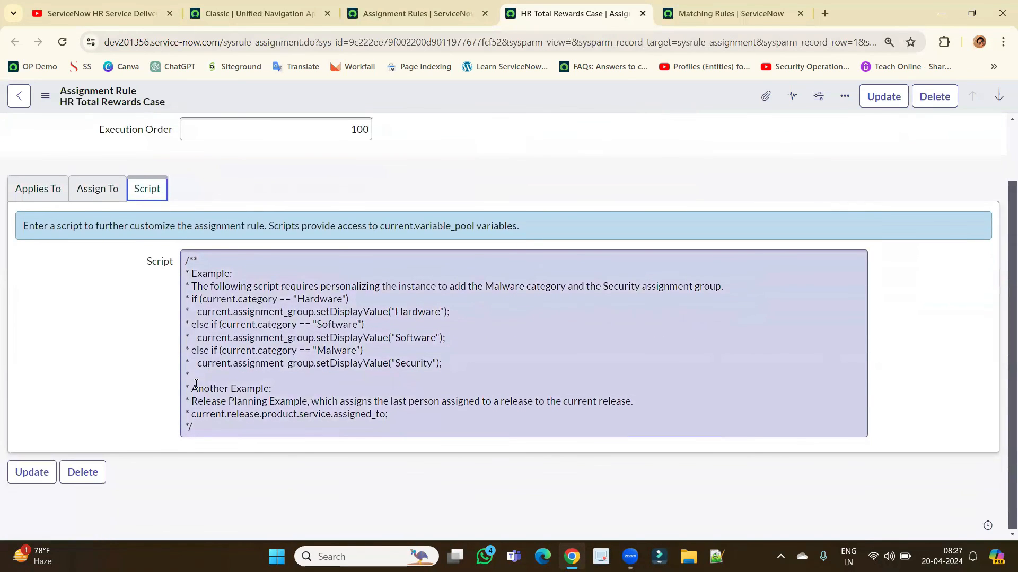
scroll(155, 362, up, 1)
click(83, 271)
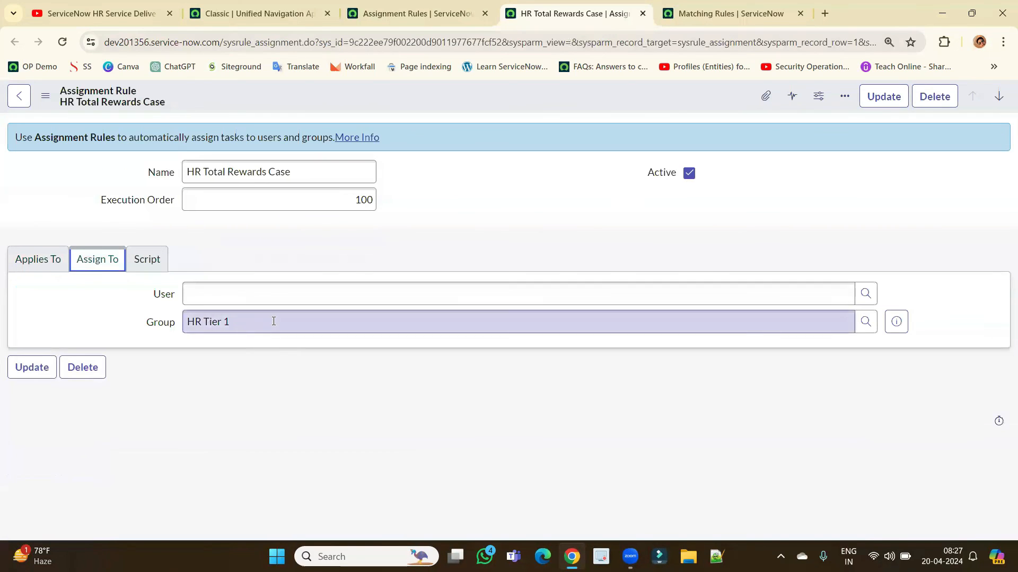
triple_click(274, 321)
click(561, 244)
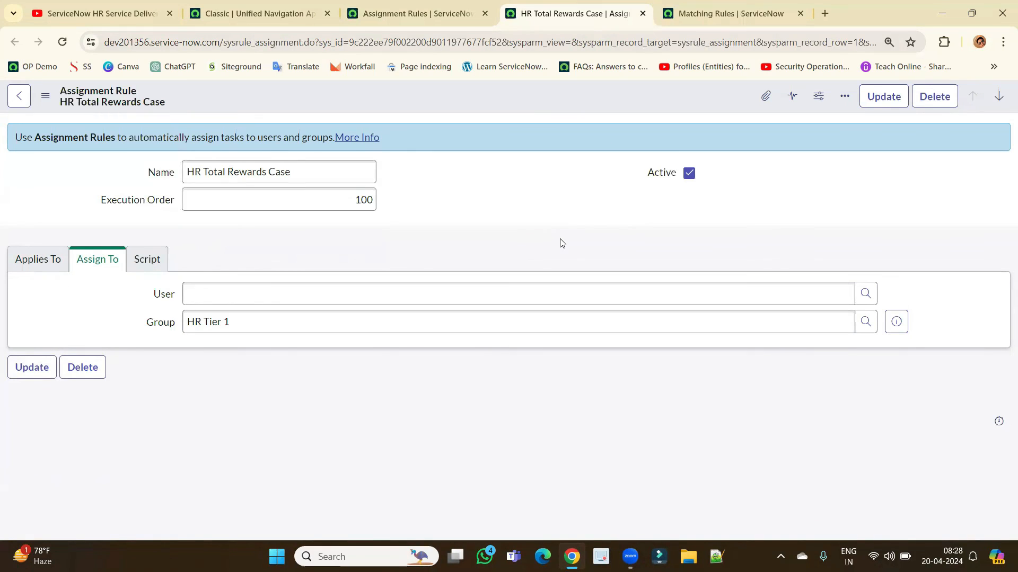
Check the rule's Applies To table and conditions, then go back to the Matching Rules list.
click(44, 260)
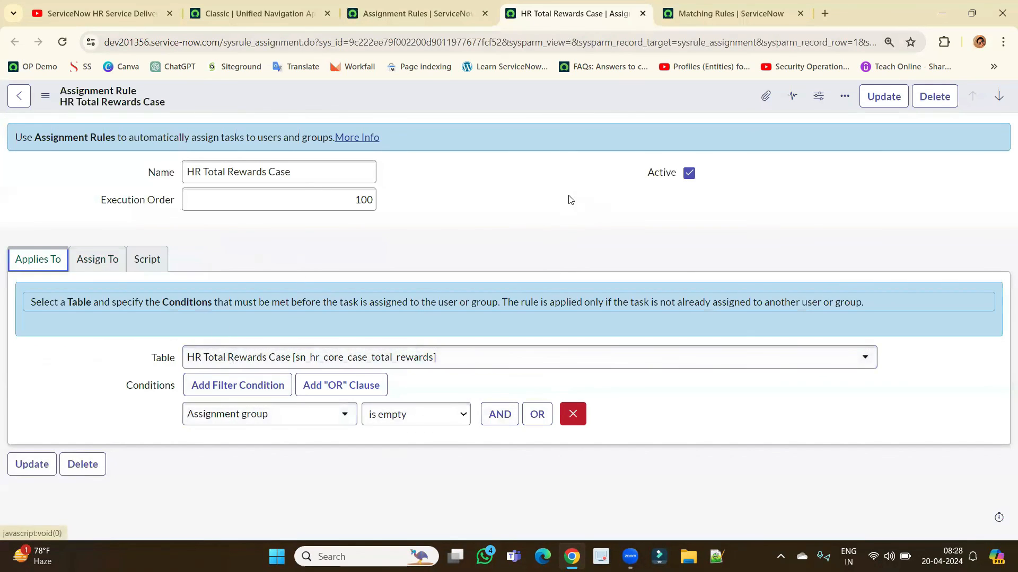
click(746, 8)
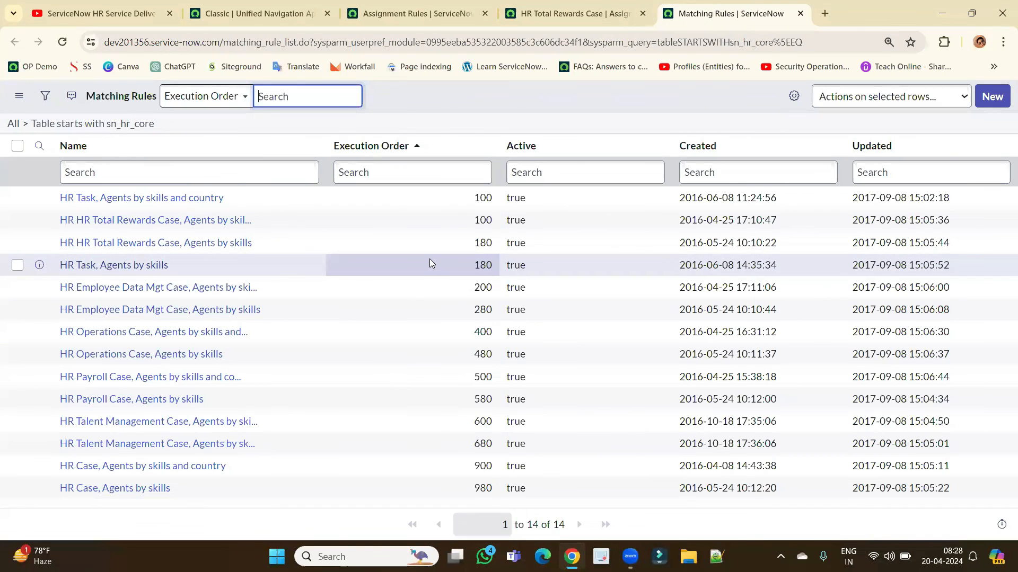
click(573, 13)
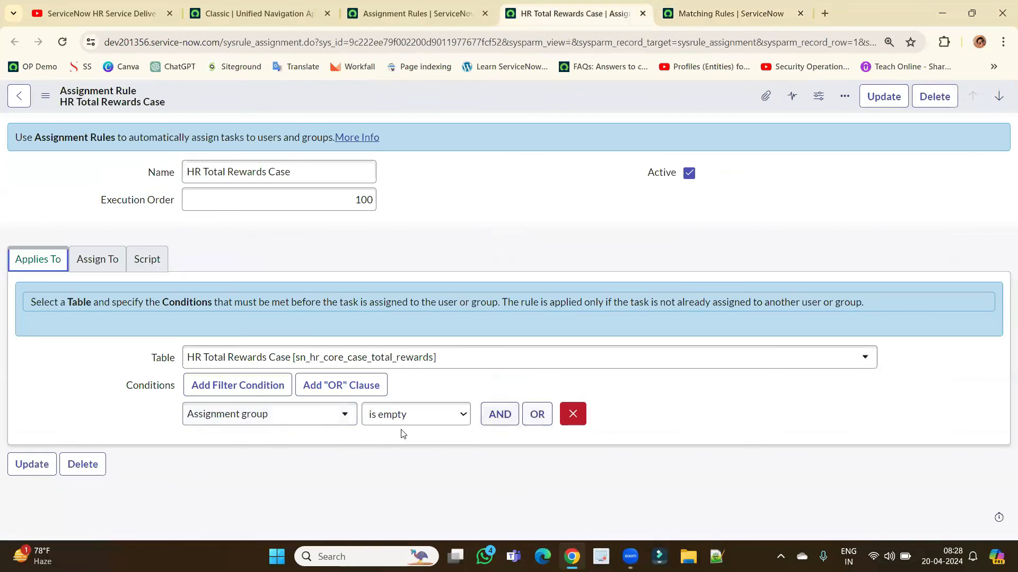
click(98, 260)
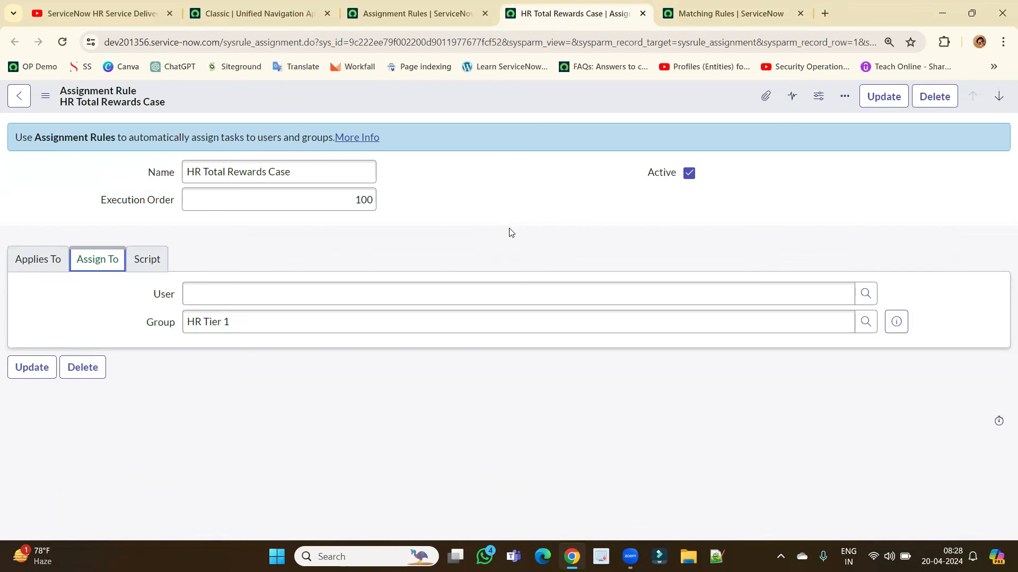
click(758, 12)
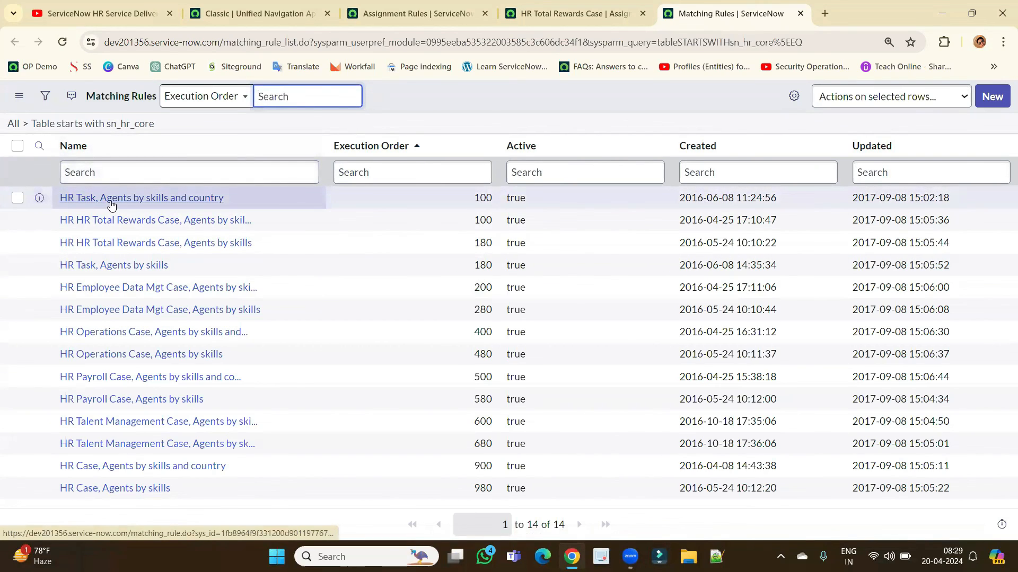
Open the HR Task, Agents by skills and country rule and the next matching rule in separate tabs, viewing the first.
middle_click(152, 205)
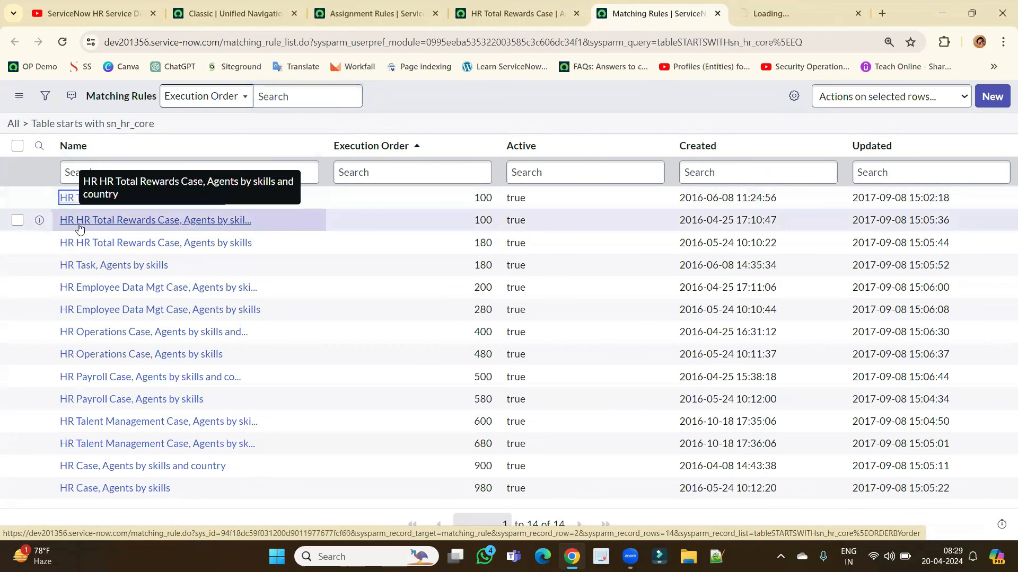
middle_click(157, 224)
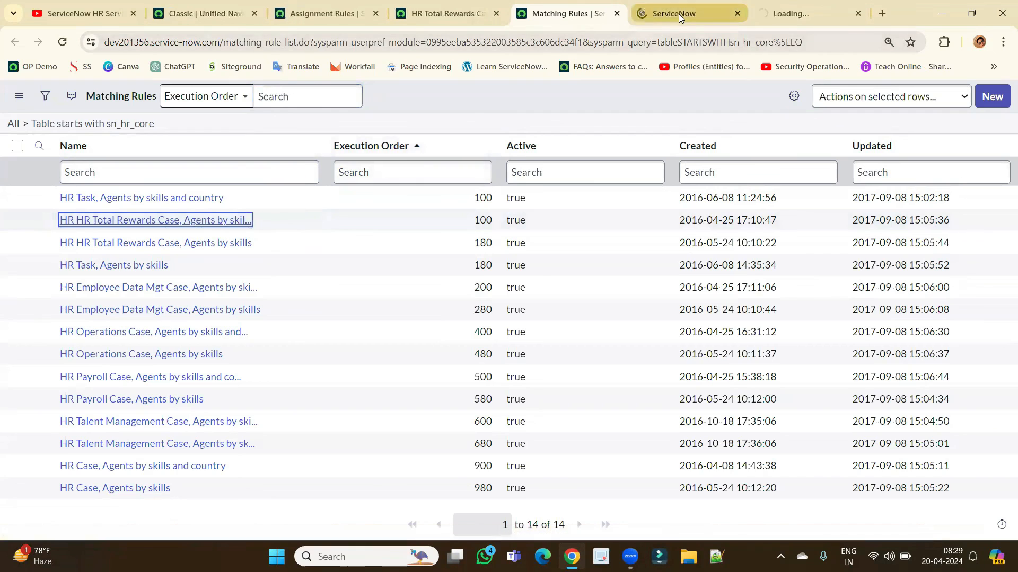
mouse_move(679, 13)
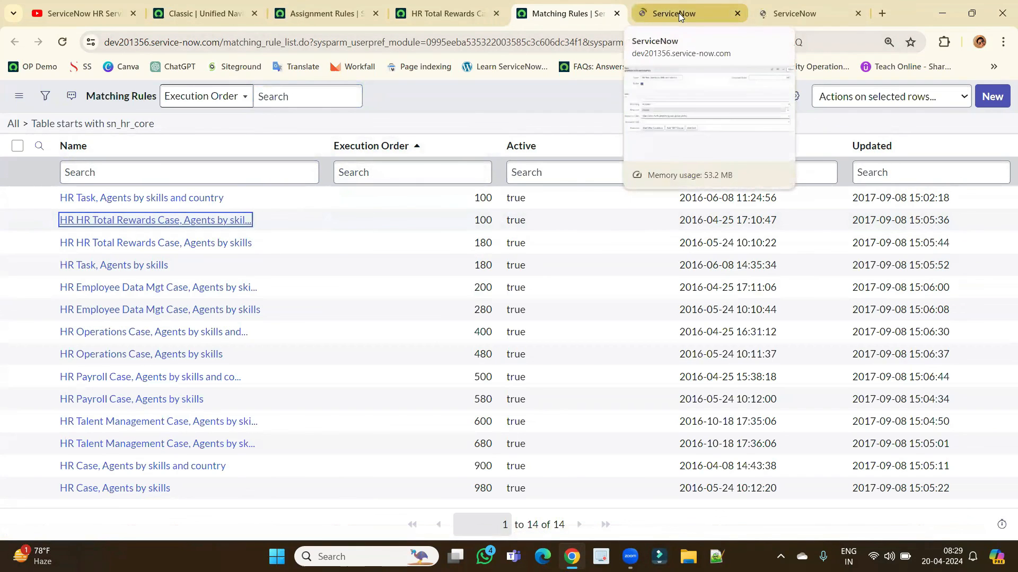
click(679, 13)
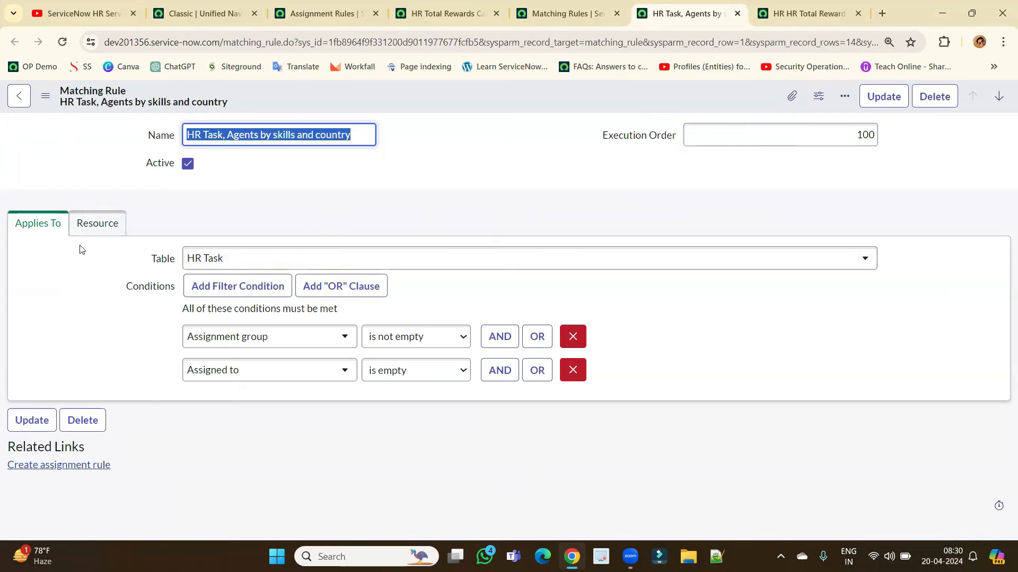
Compare the HR Task matching rule against the HR Total Rewards Case assignment rule.
click(86, 343)
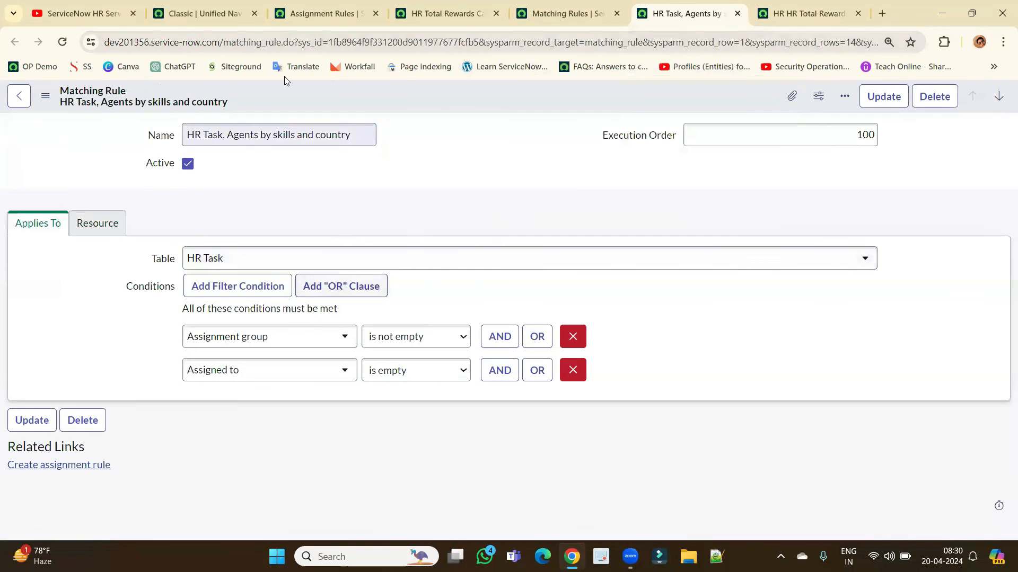
click(326, 15)
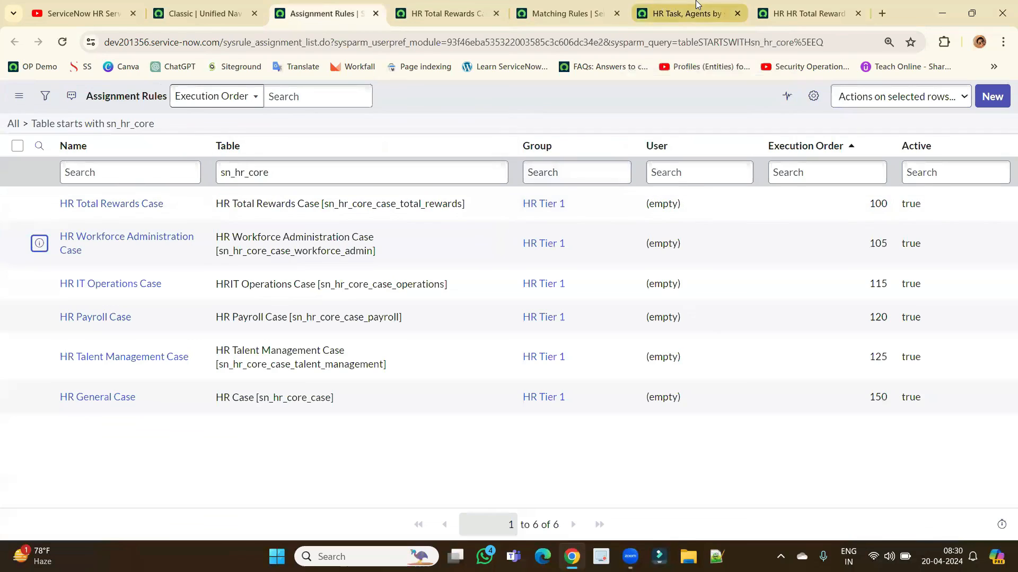
click(684, 13)
click(412, 12)
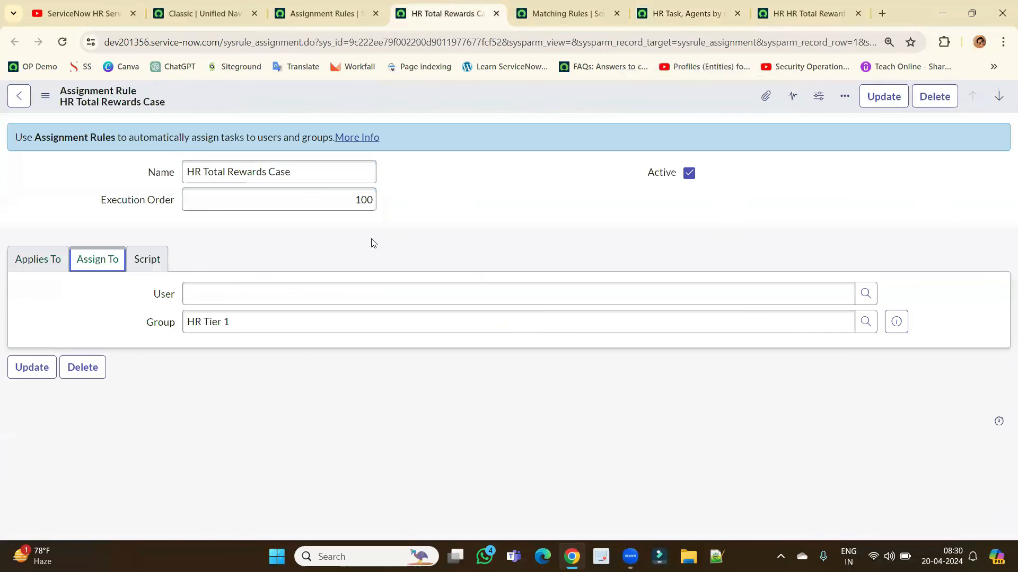
click(683, 14)
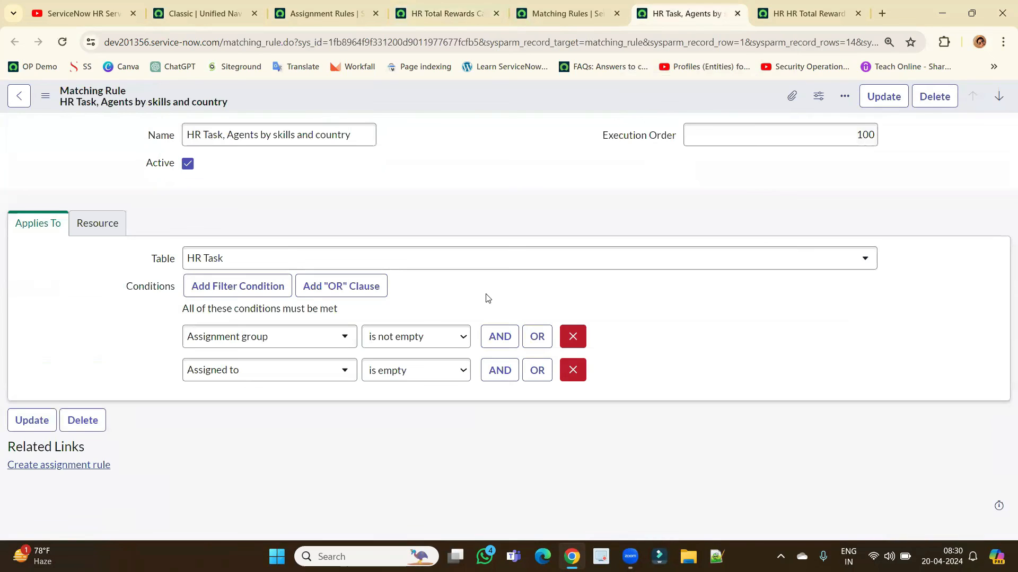
Inspect the Resource script, highlighting hr_AssignmentAPI and getAgentsForHrTaskByCountryAndSkills.
click(88, 227)
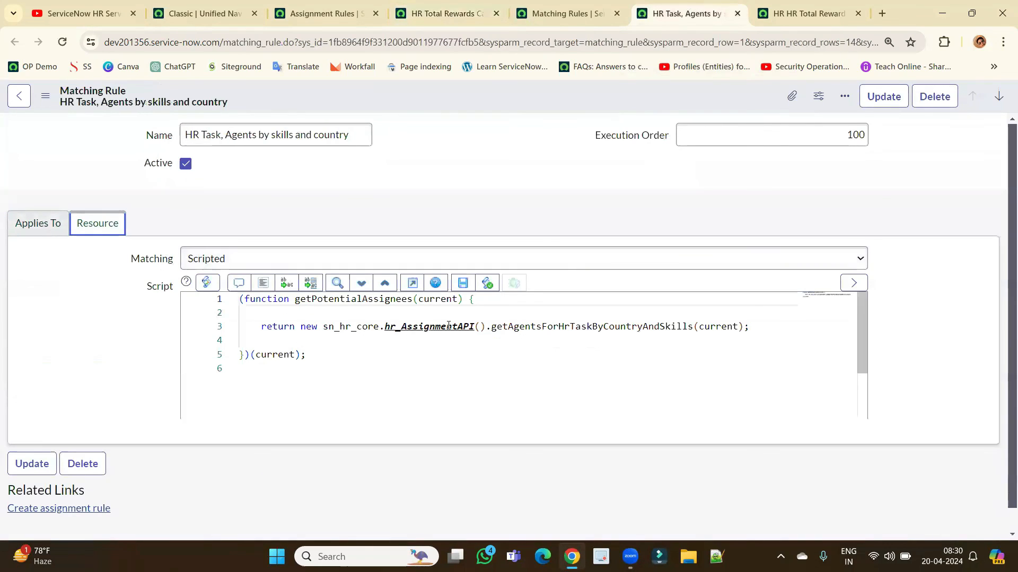
double_click(449, 326)
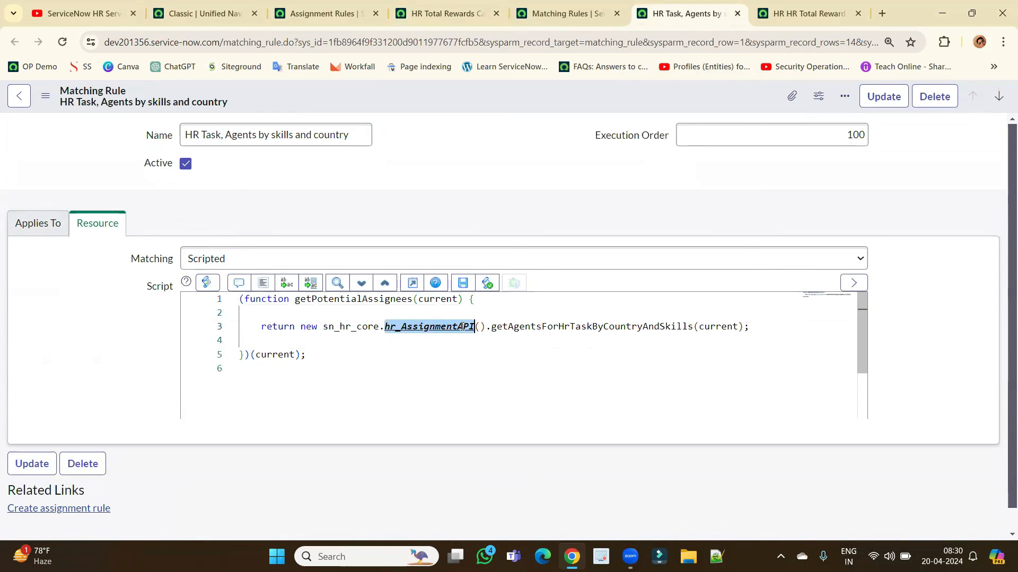
double_click(512, 327)
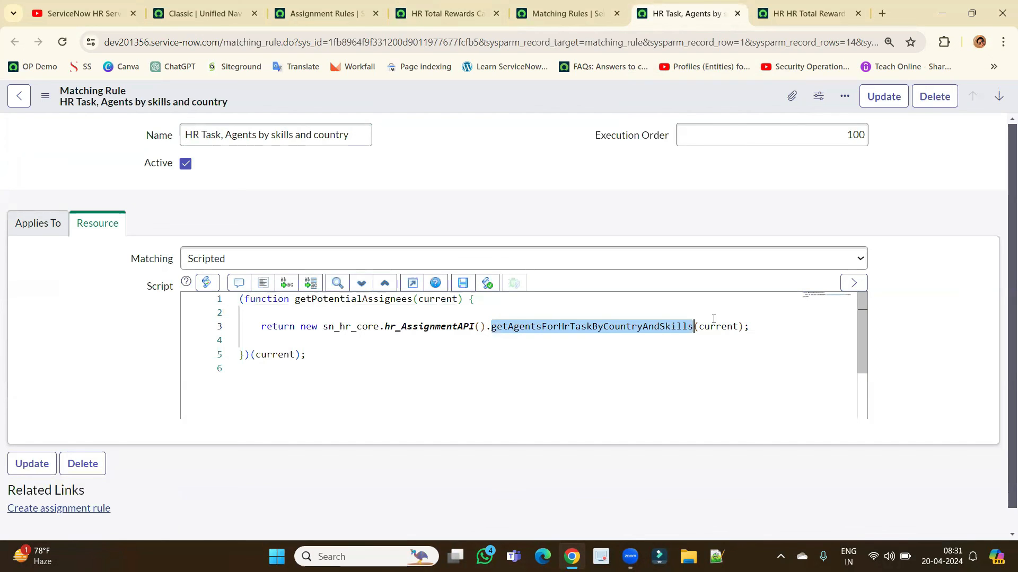
Step back through the rule tabs to the main App Engine Studio page.
click(535, 15)
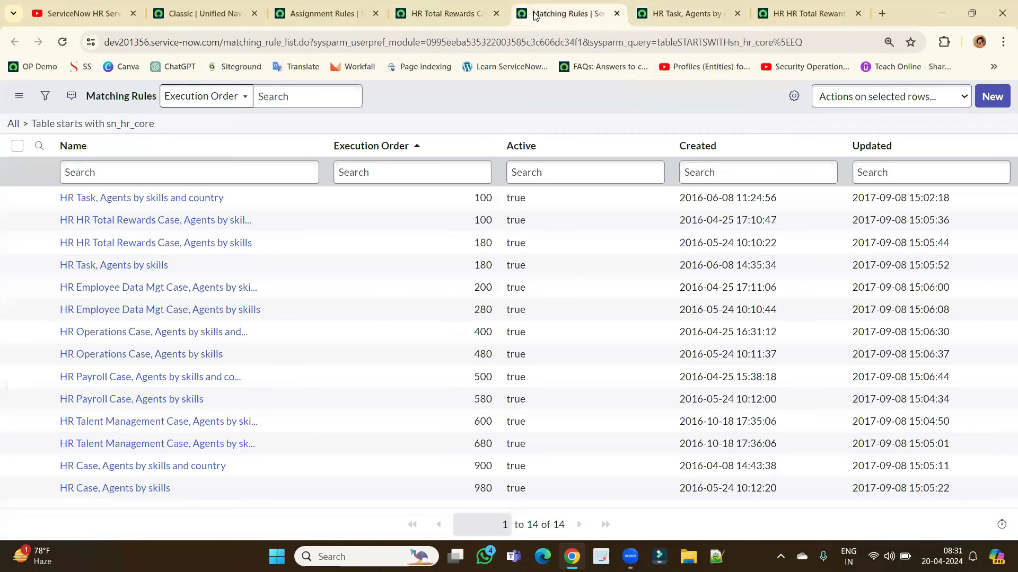
click(441, 4)
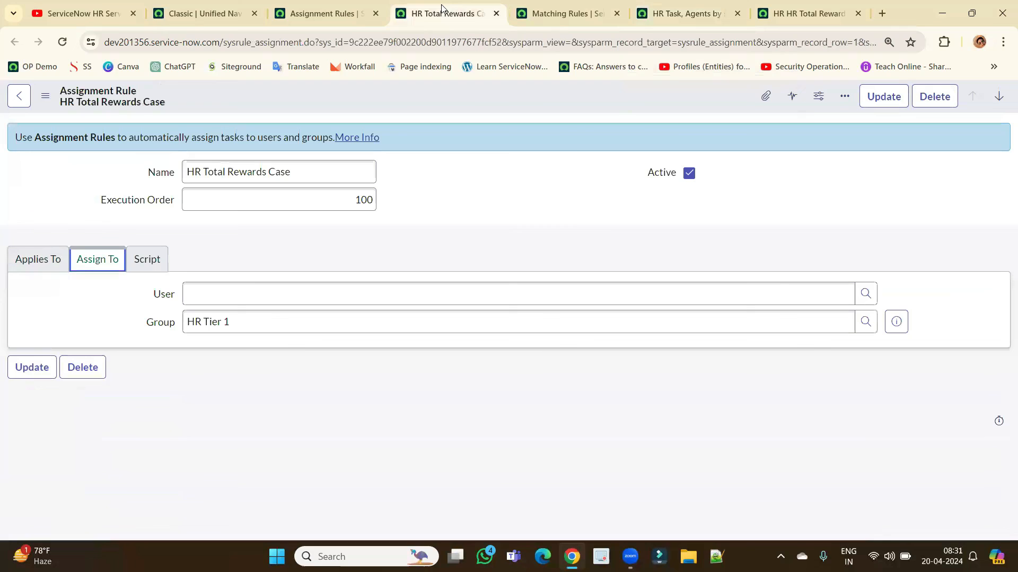
click(341, 3)
click(239, 14)
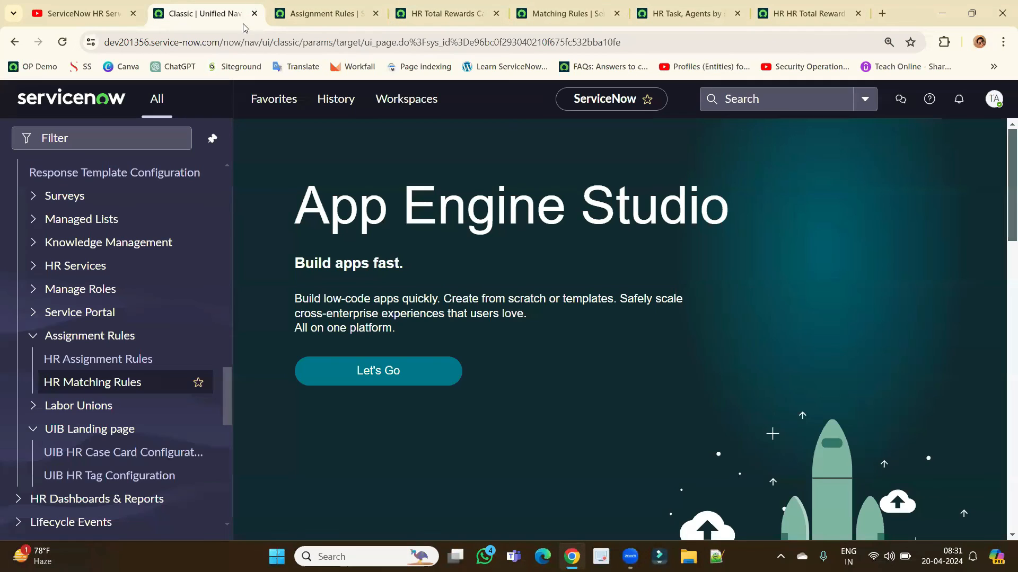